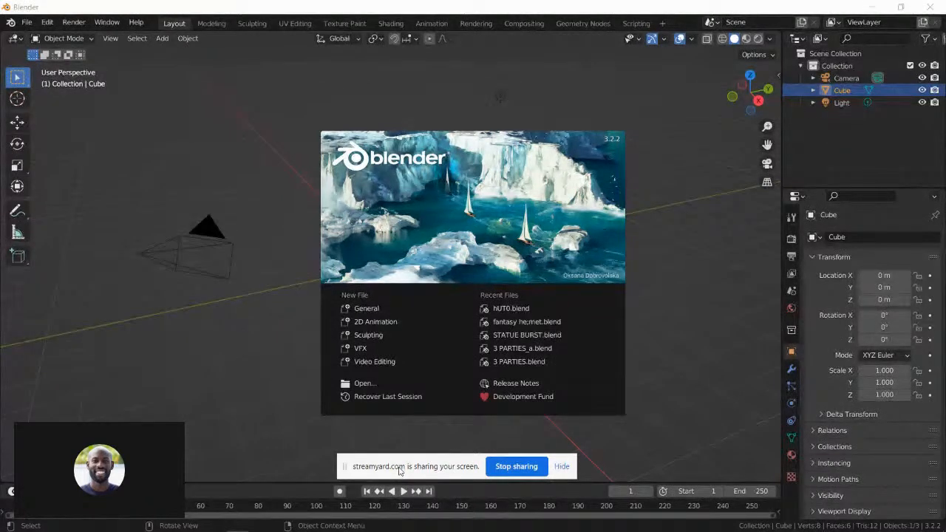
# - Switch to Chrome and load instagram.com in a new tab
pyautogui.moveTo(318, 525)
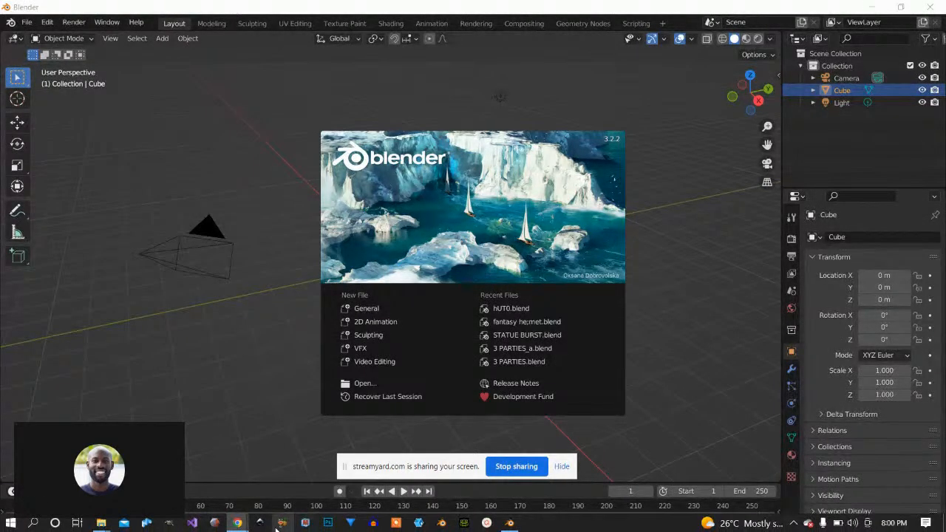
pyautogui.moveTo(237, 523)
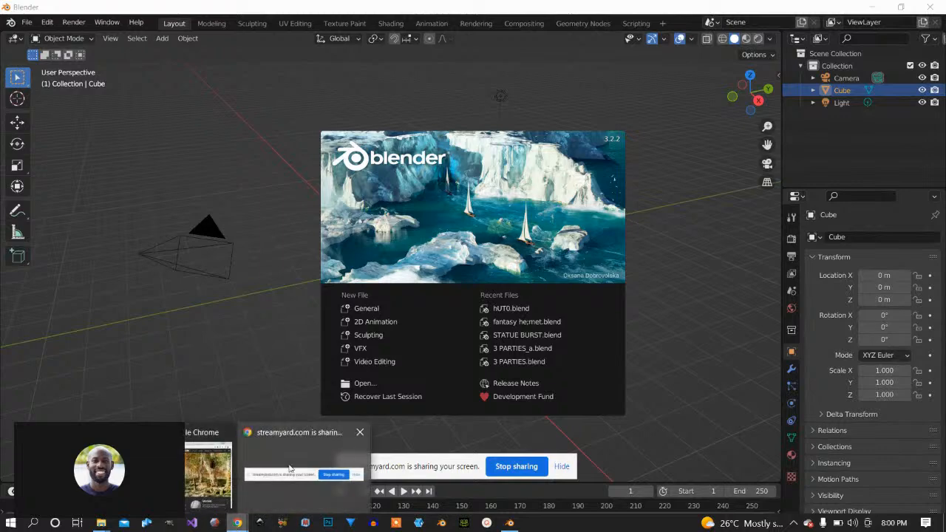
pyautogui.click(208, 473)
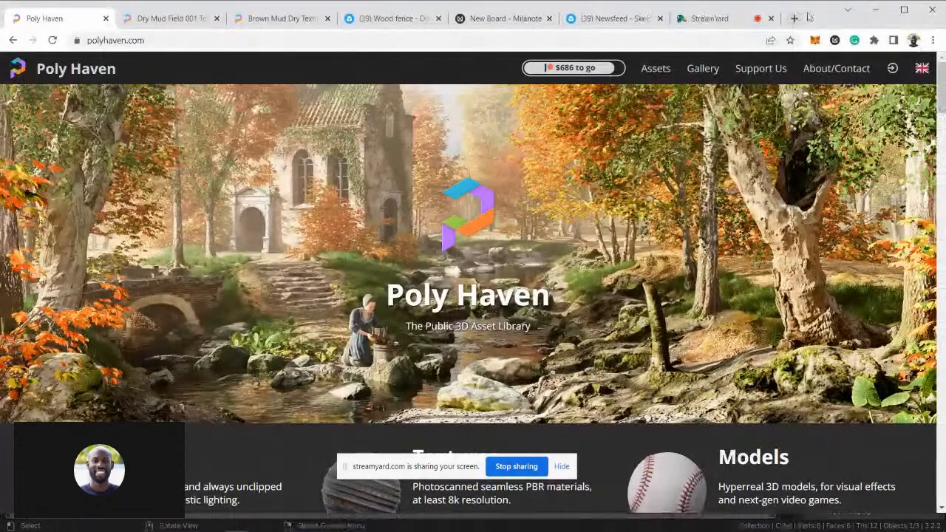
pyautogui.click(794, 19)
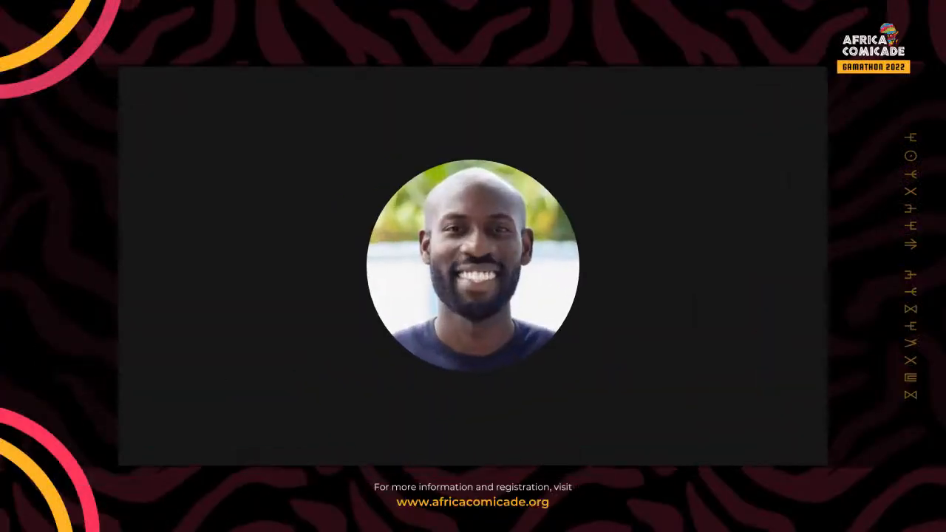
pyautogui.write('instagram.com')
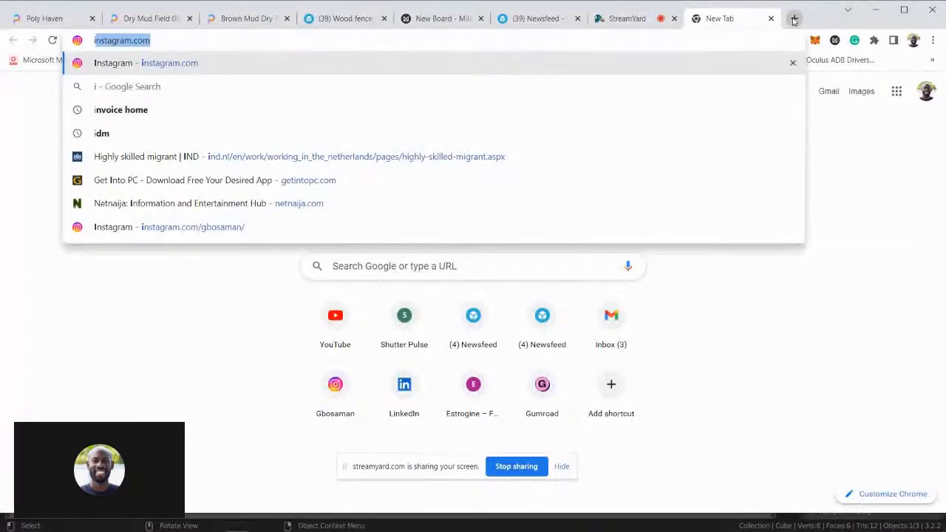
pyautogui.press('Return')
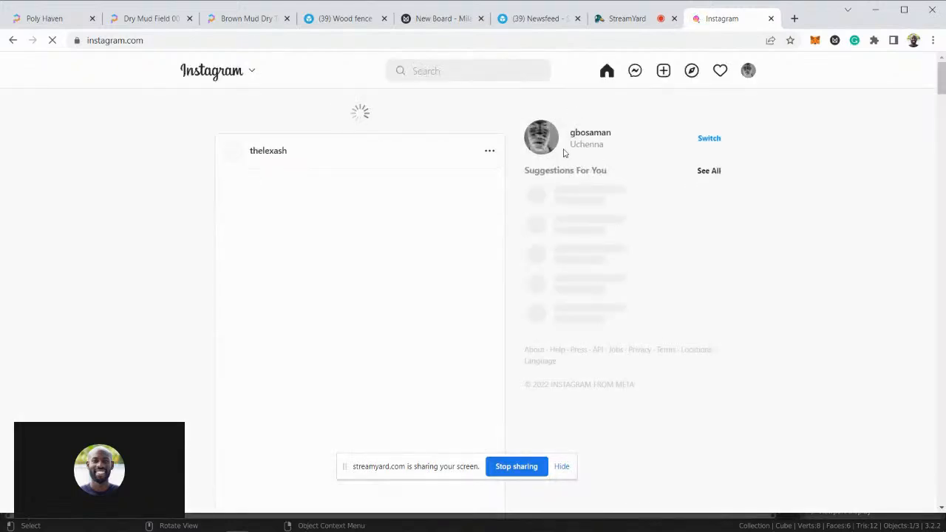
# - Visit the portfolio website linked from the account's own Instagram profile and close the Instagram tab
pyautogui.click(587, 138)
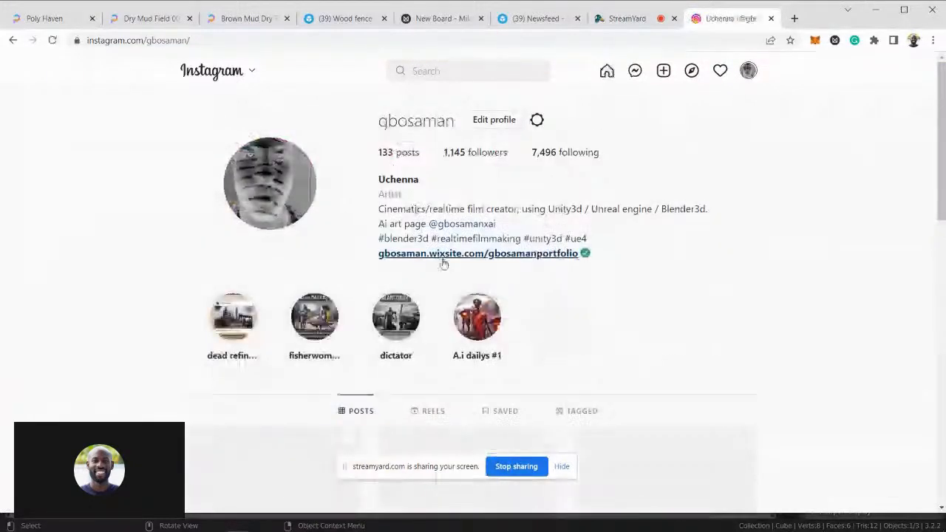
pyautogui.click(443, 254)
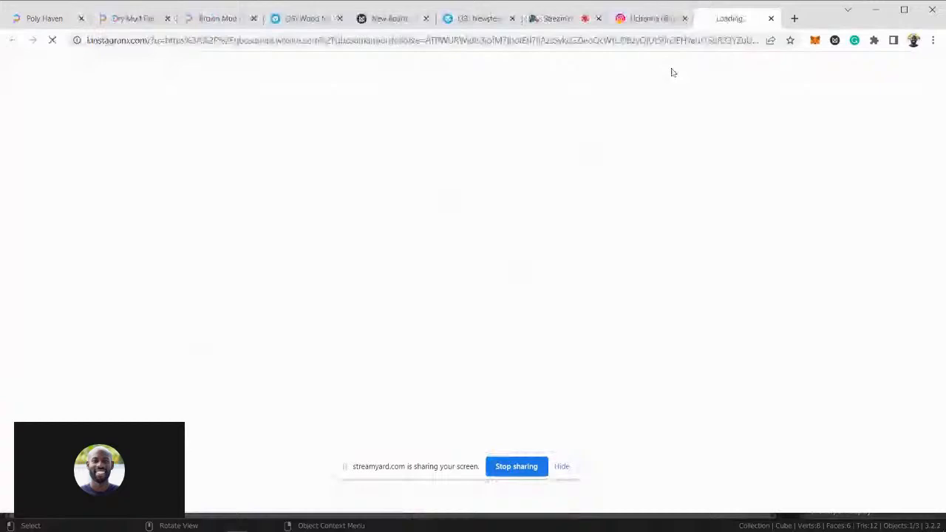
pyautogui.click(685, 18)
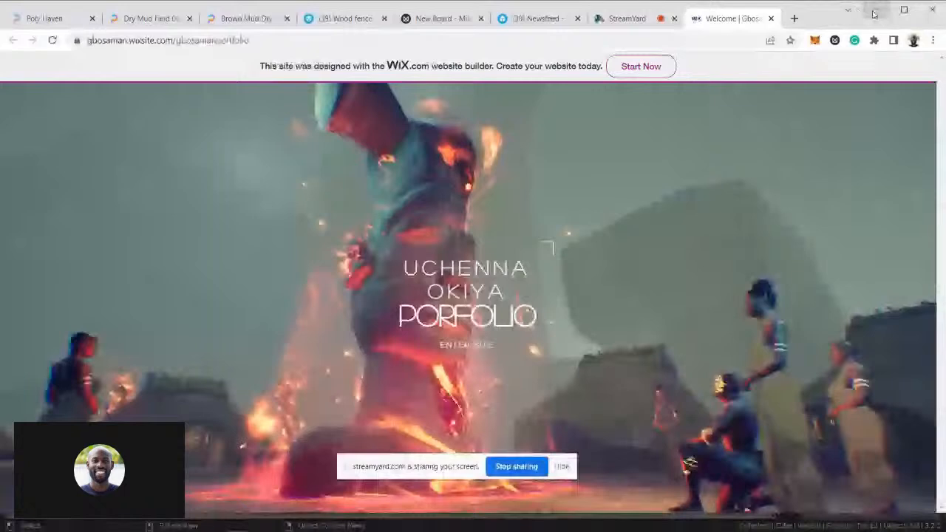
# - Switch back to Blender and dismiss the splash screen
pyautogui.click(874, 11)
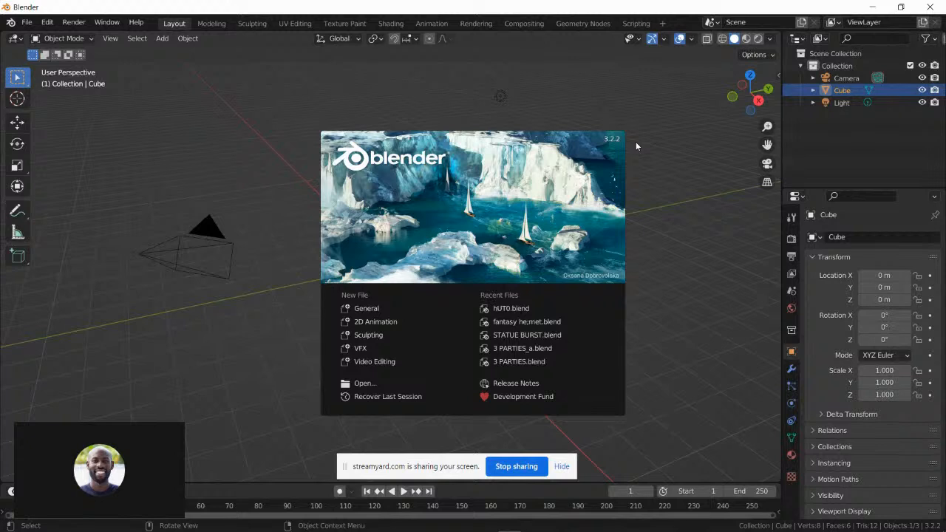
pyautogui.click(672, 155)
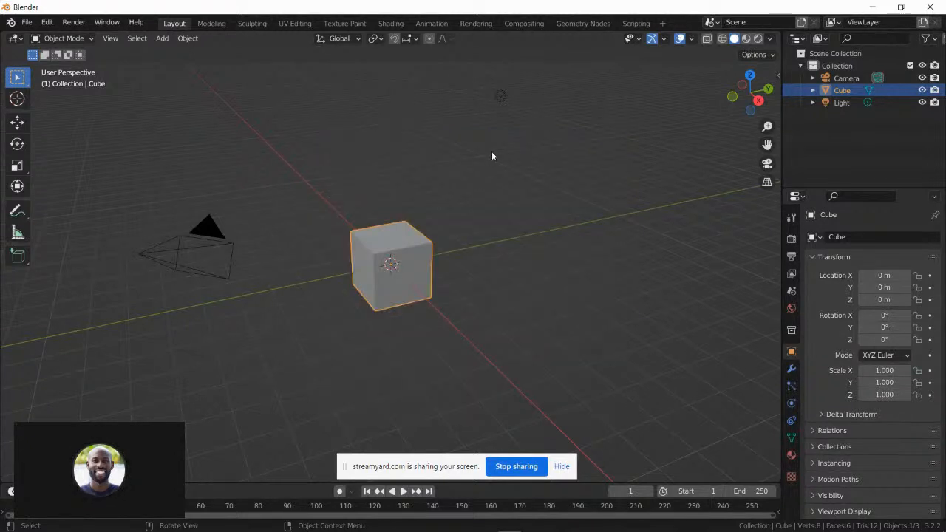
# - Switch to the Milanote reference board in Chrome and move the single grey-roofed hut photo up beside the upper row of photos
pyautogui.moveTo(237, 525)
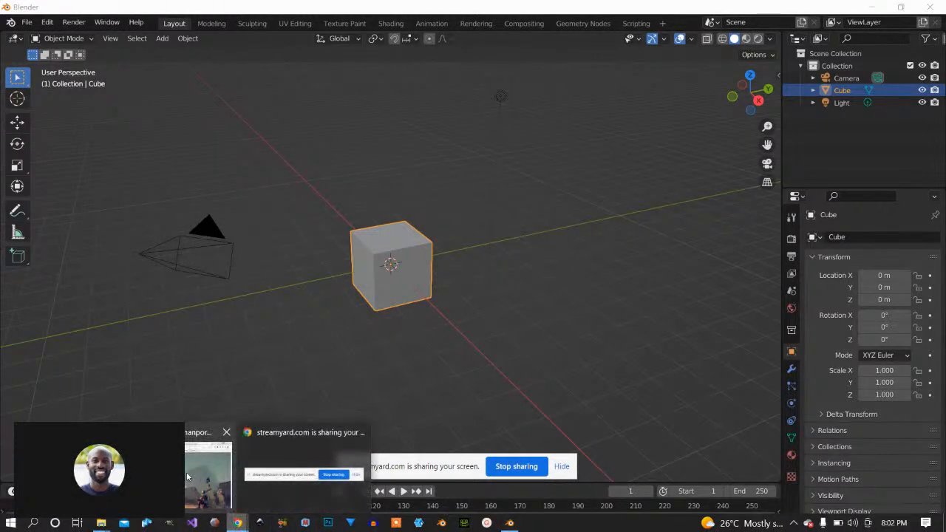
pyautogui.click(238, 525)
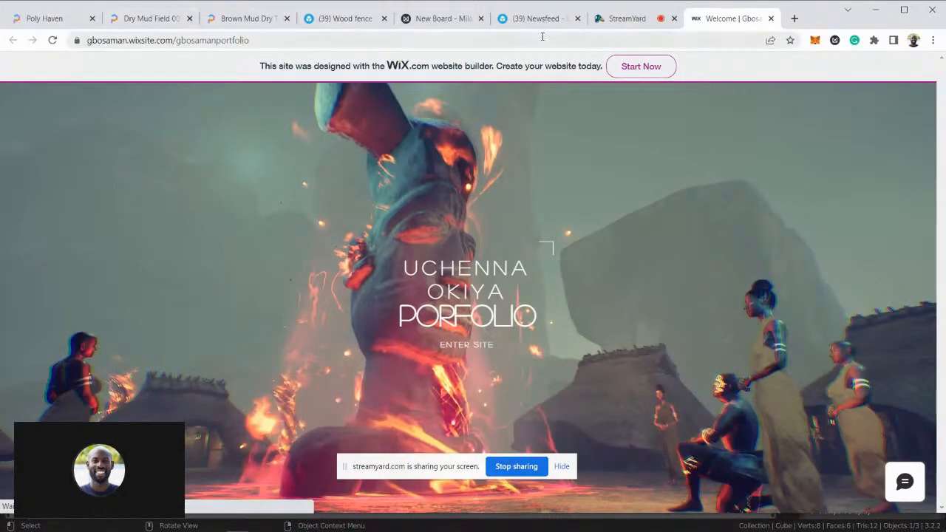
pyautogui.click(443, 22)
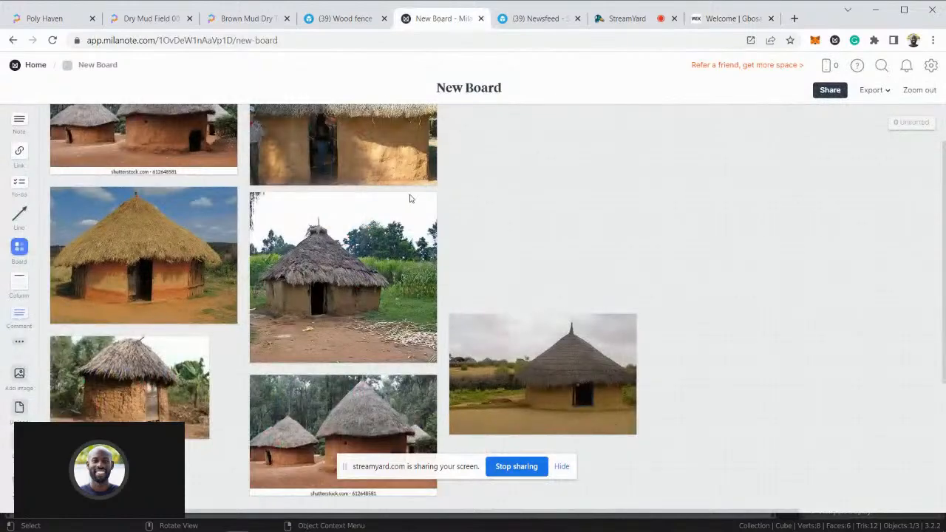
pyautogui.scroll(2, 444, 207)
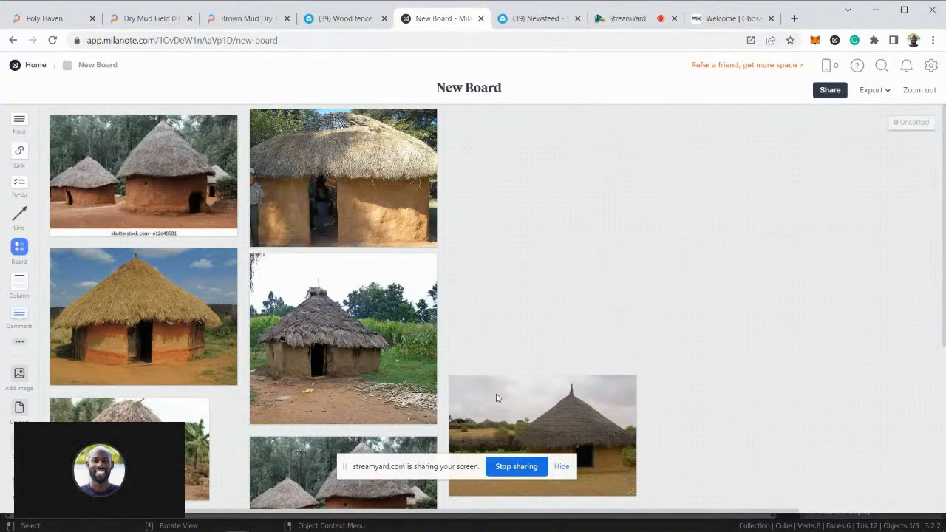
pyautogui.moveTo(495, 397); pyautogui.dragTo(492, 155)
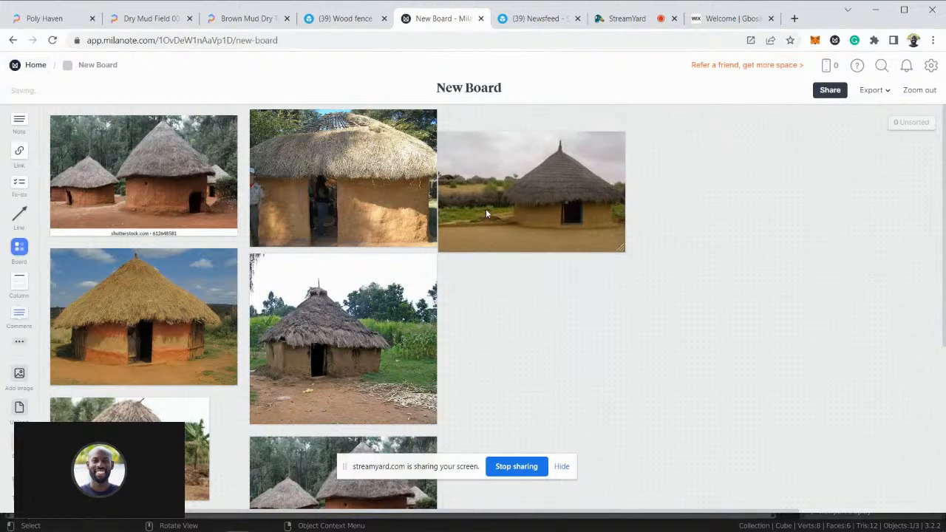
# - Look over the hut references and move the lower shutterstock hut photo directly beneath the single grey-roofed hut photo
pyautogui.scroll(-3, 465, 327)
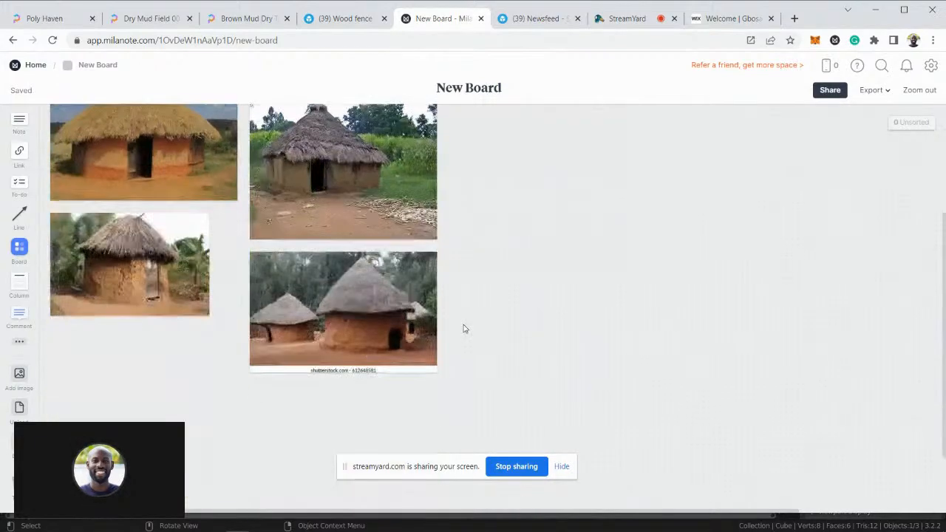
pyautogui.scroll(3, 465, 328)
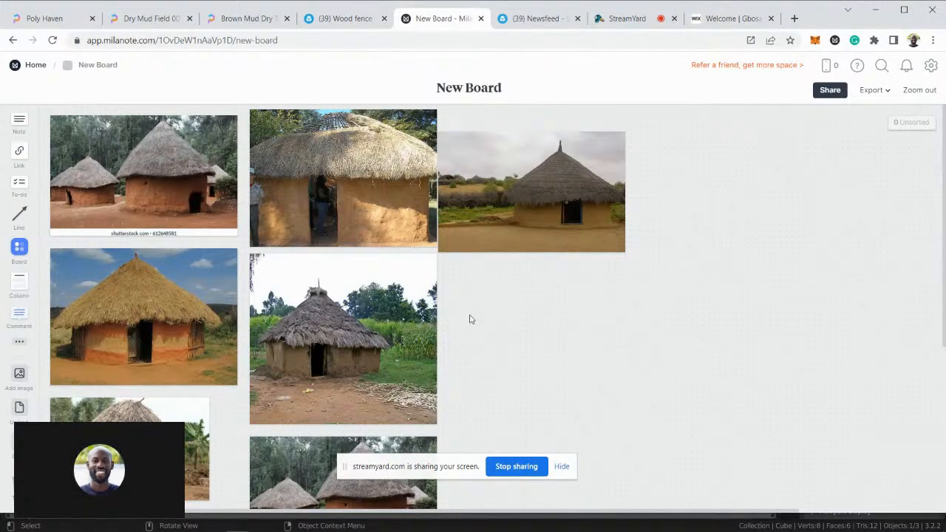
pyautogui.scroll(-1, 469, 318)
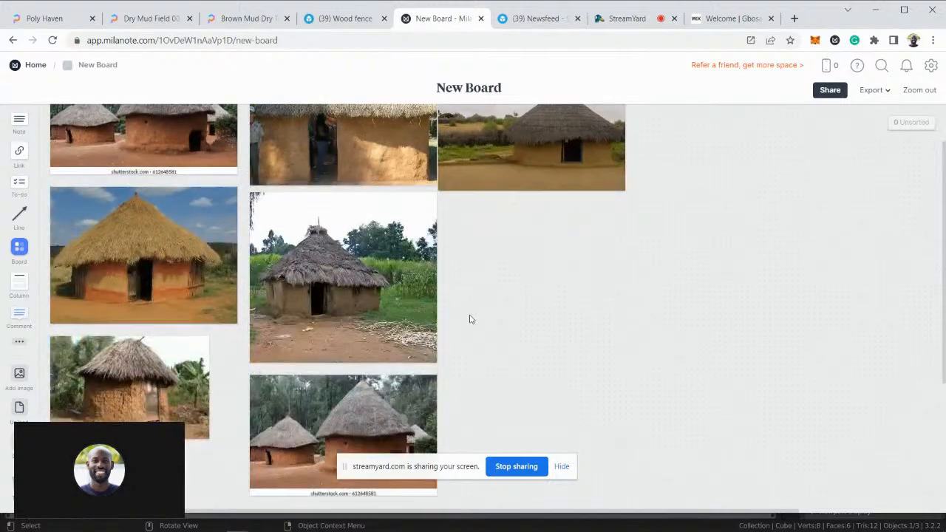
pyautogui.scroll(1, 470, 318)
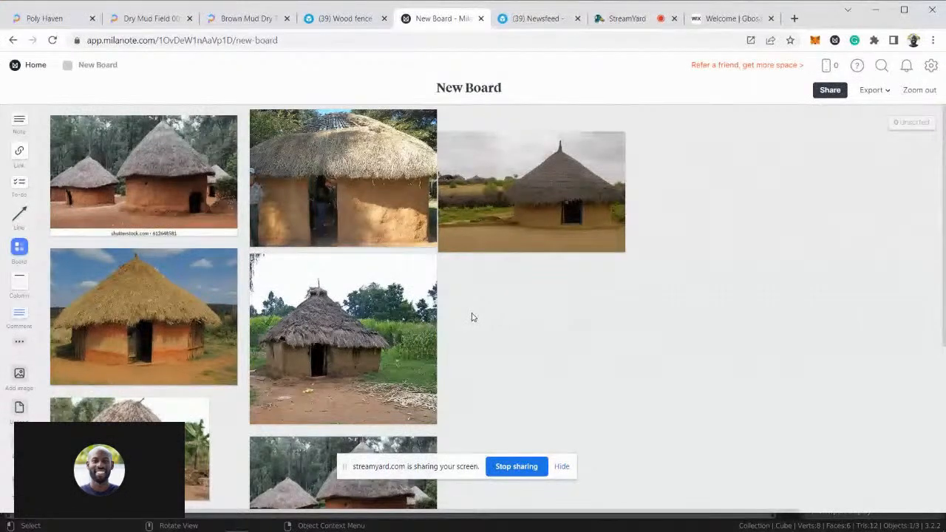
pyautogui.scroll(-2, 473, 318)
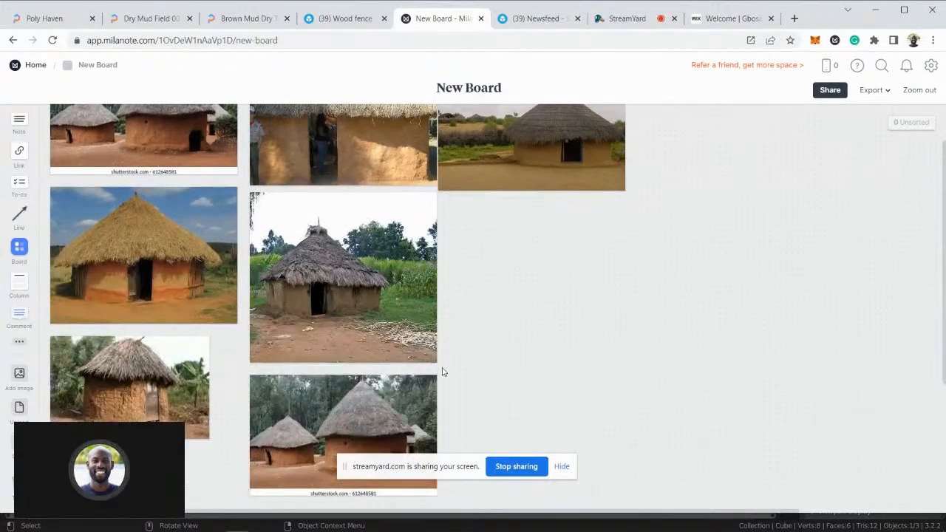
pyautogui.moveTo(441, 377); pyautogui.dragTo(570, 226)
pyautogui.scroll(2, 553, 314)
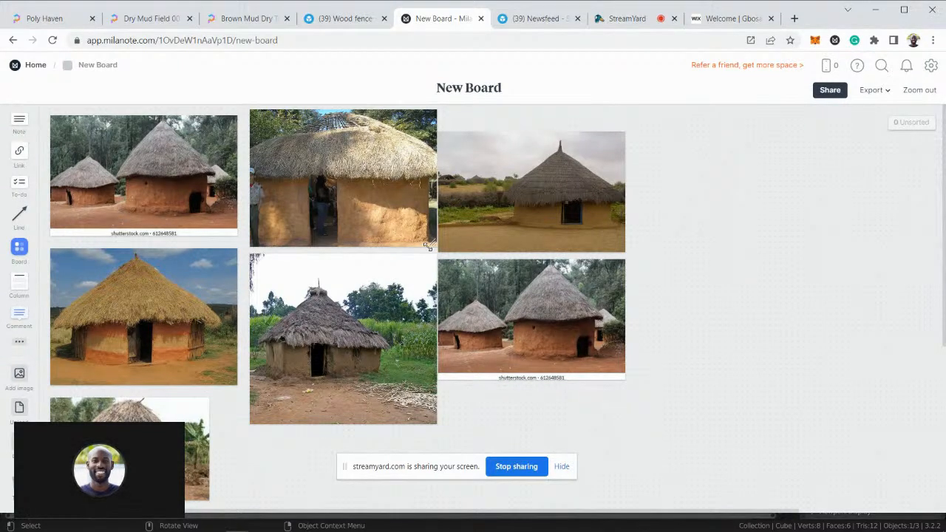
# - Return to Blender and delete the default cube from the scene
pyautogui.click(879, 10)
pyautogui.click(354, 250)
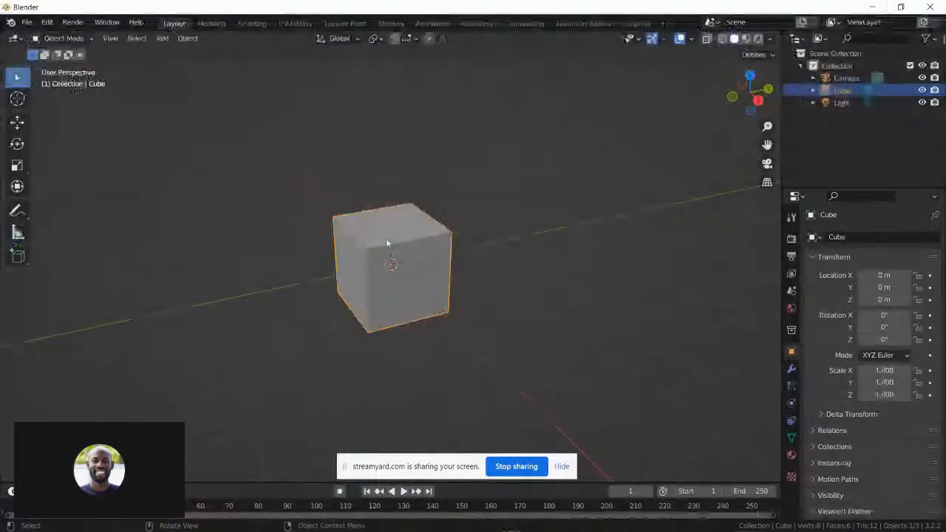
pyautogui.press('Delete')
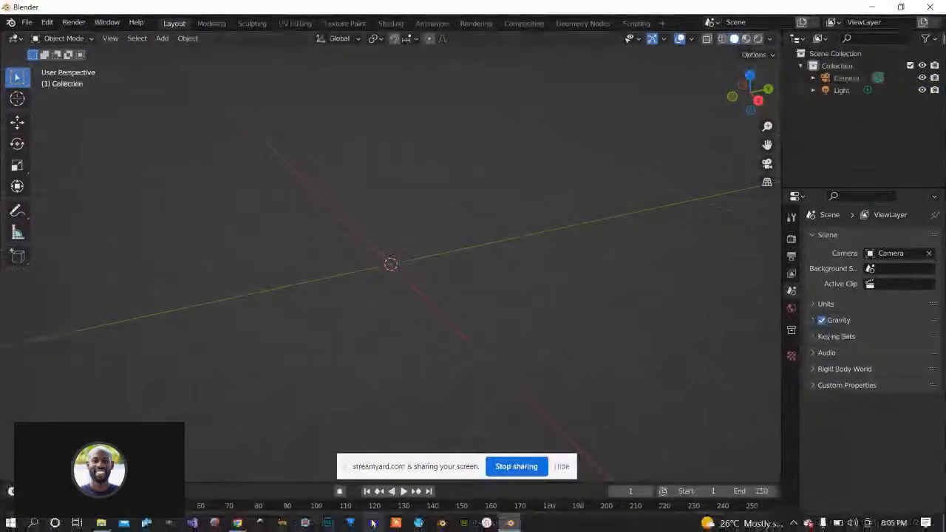
# - Examine the shapes of the huts in the Milanote reference photos in Chrome, and return to Blender
pyautogui.click(237, 524)
pyautogui.moveTo(237, 524)
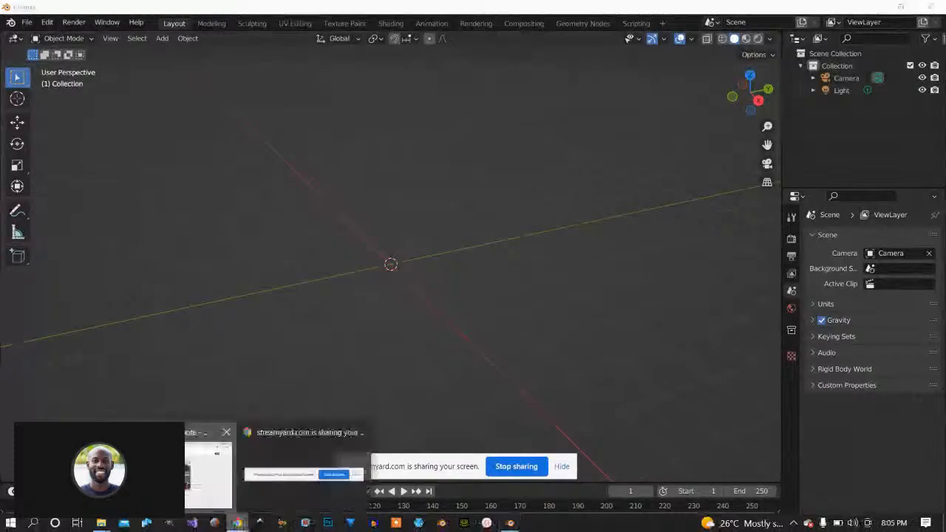
pyautogui.click(203, 475)
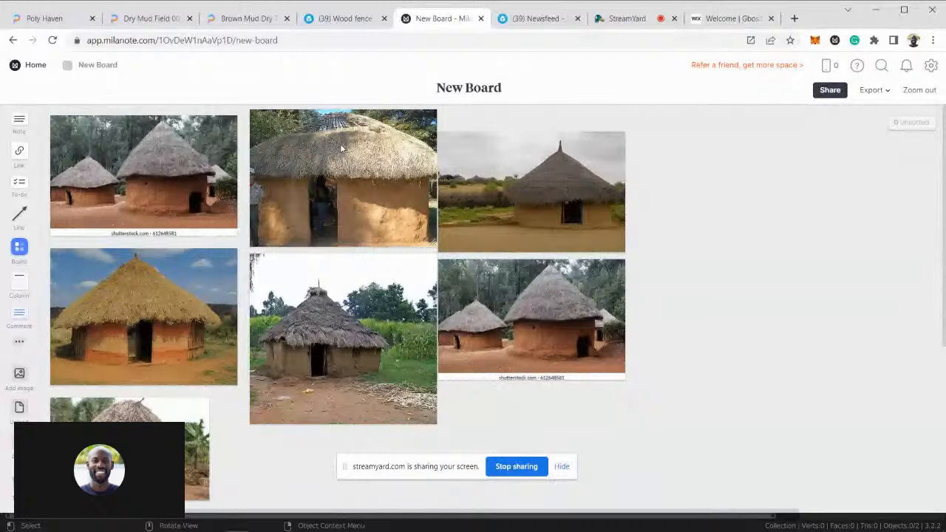
pyautogui.click(875, 11)
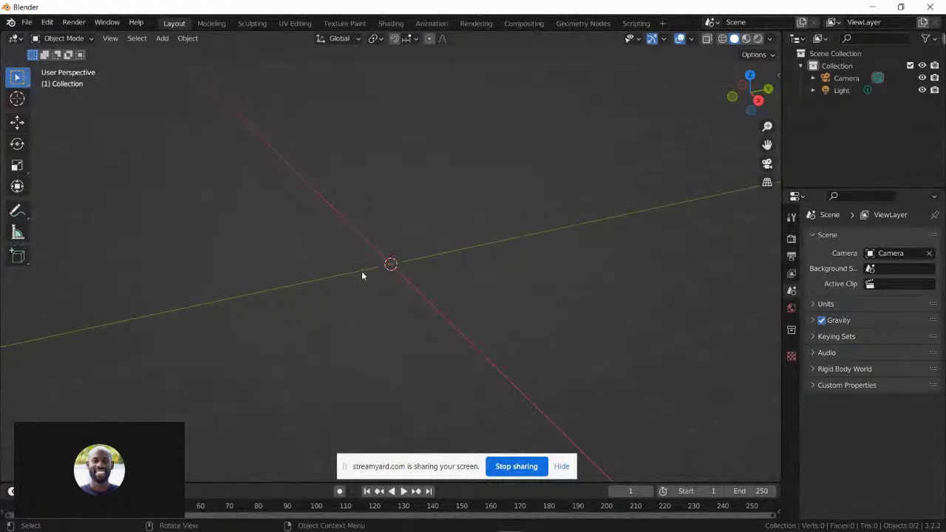
# - Add a cylinder mesh at the scene origin as the hut's base shape
pyautogui.moveTo(357, 258)
pyautogui.mouseDown(button='middle')
pyautogui.moveTo(352, 244)
pyautogui.moveTo(370, 246)
pyautogui.mouseUp(button='middle')
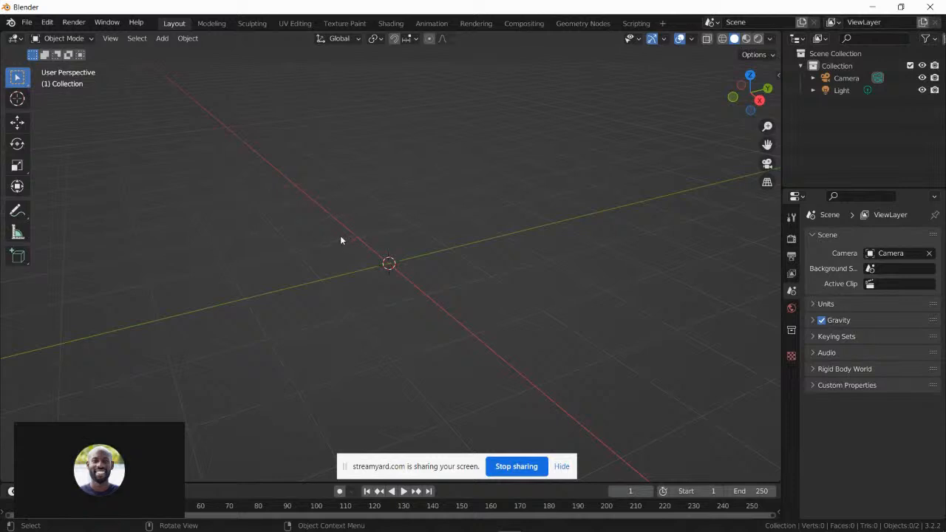
pyautogui.moveTo(364, 280); pyautogui.dragTo(361, 264, button='middle')
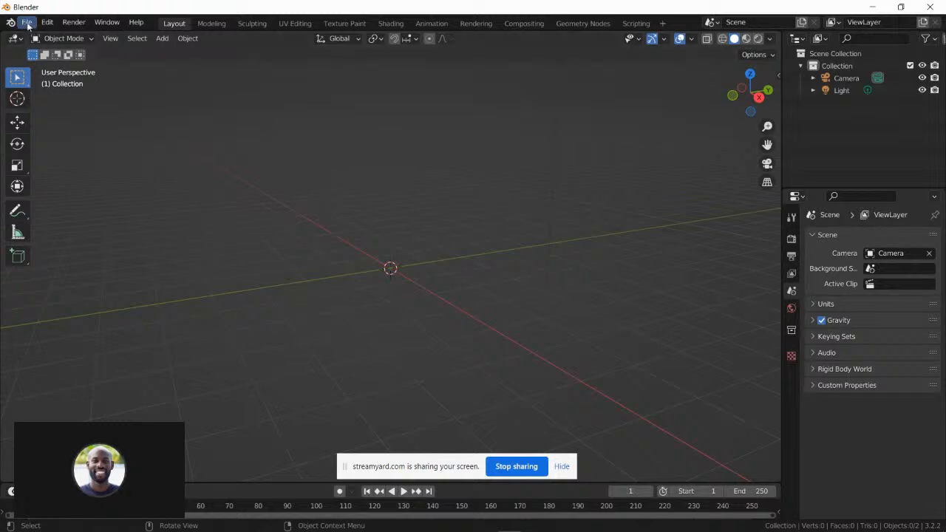
pyautogui.click(164, 41)
pyautogui.moveTo(167, 53)
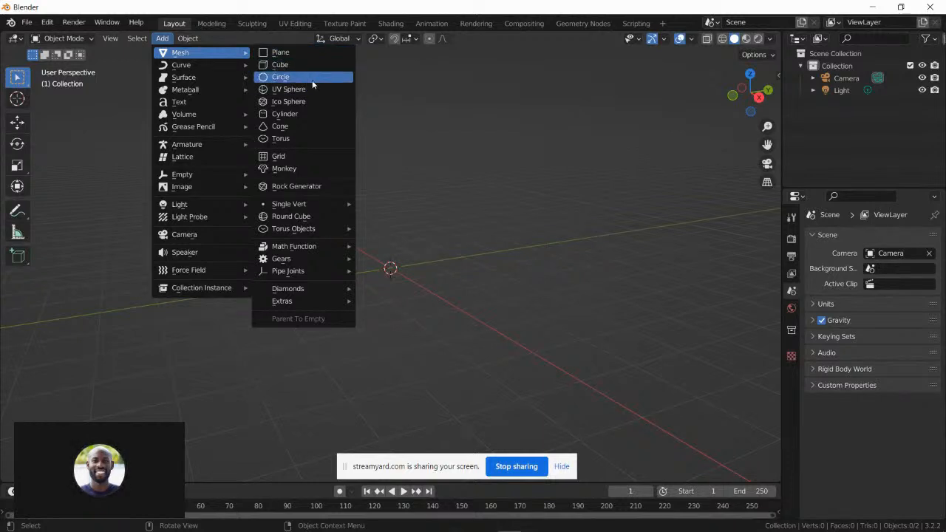
pyautogui.click(311, 117)
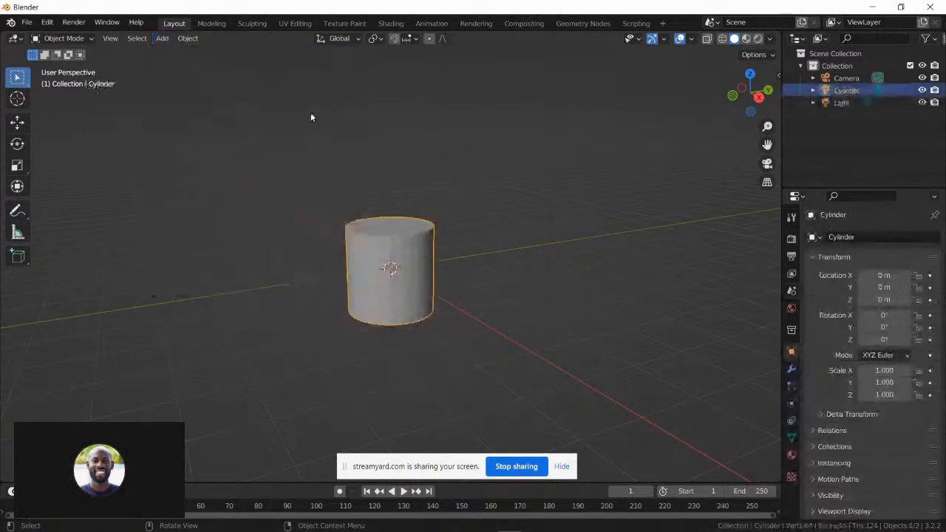
pyautogui.scroll(3, 420, 256)
pyautogui.scroll(-3, 414, 236)
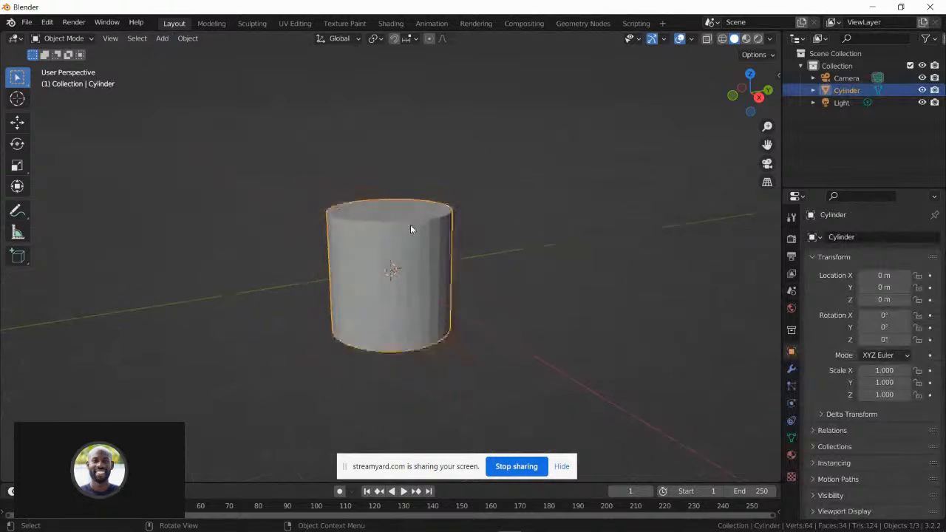
pyautogui.scroll(5, 411, 225)
pyautogui.scroll(-3, 376, 193)
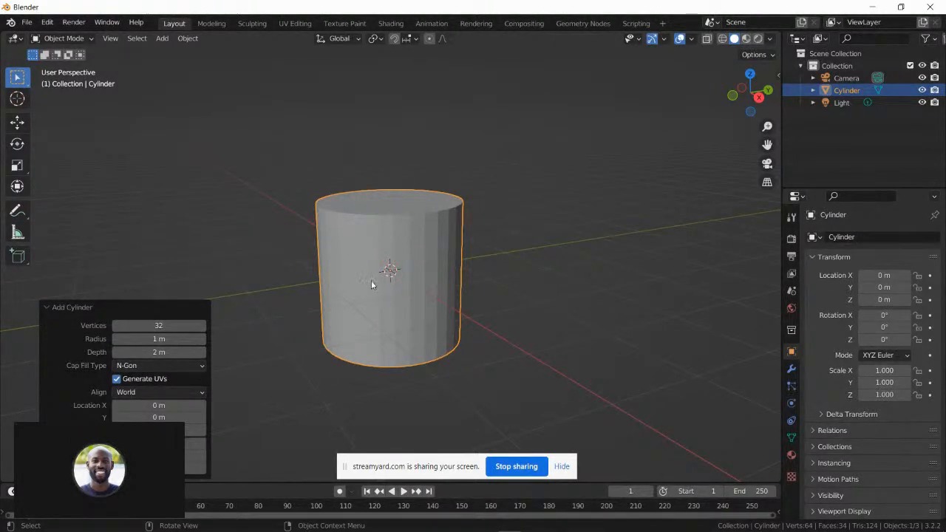
# - Remove the new cylinder's end caps by setting its cap fill type to Nothing
pyautogui.moveTo(397, 249)
pyautogui.mouseDown(button='middle')
pyautogui.moveTo(391, 235)
pyautogui.moveTo(399, 238)
pyautogui.mouseUp(button='middle')
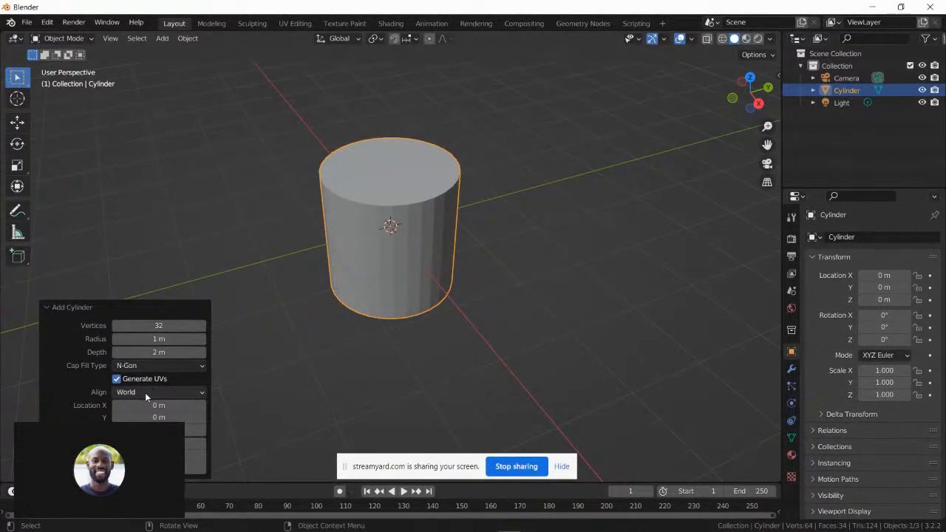
pyautogui.click(151, 365)
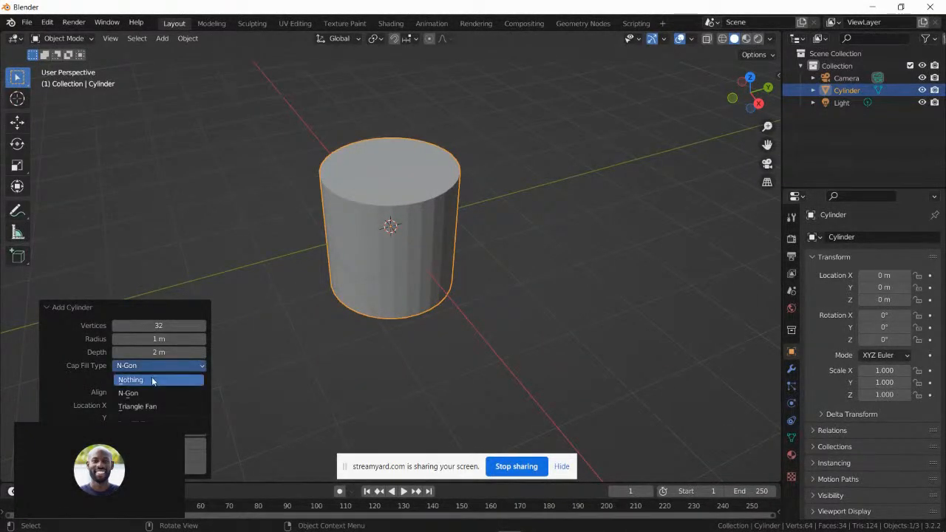
pyautogui.click(151, 380)
pyautogui.moveTo(291, 306); pyautogui.dragTo(274, 296, button='middle')
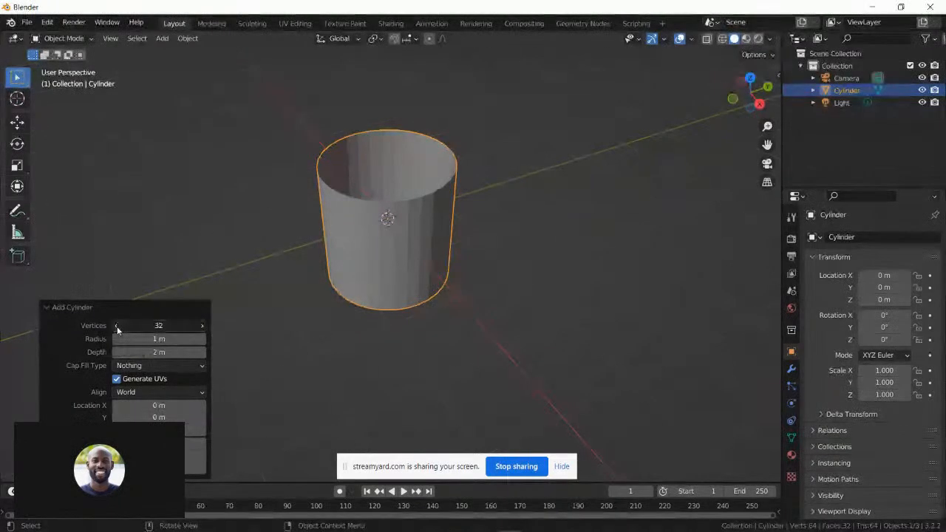
# - Reduce the open cylinder to 12 vertices
pyautogui.moveTo(116, 326); pyautogui.dragTo(111, 327)
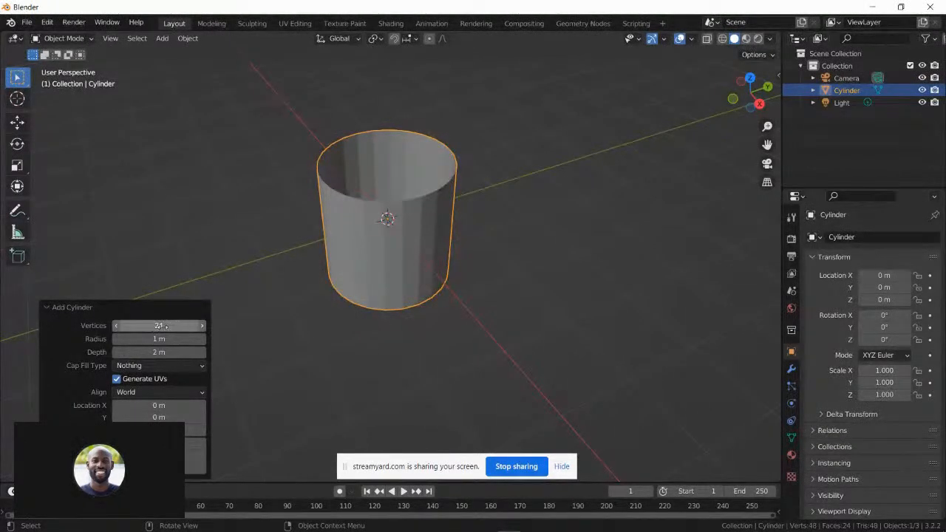
pyautogui.click(162, 327)
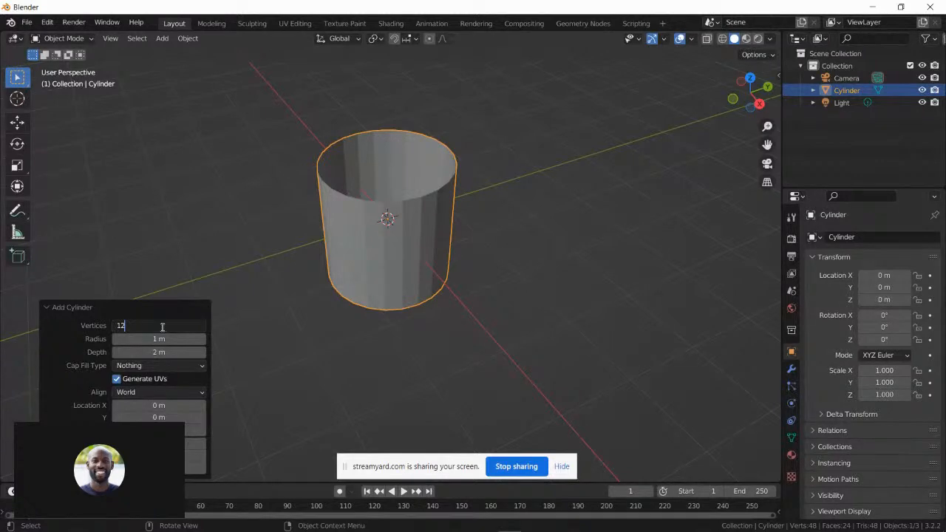
pyautogui.write('12')
pyautogui.press('Return')
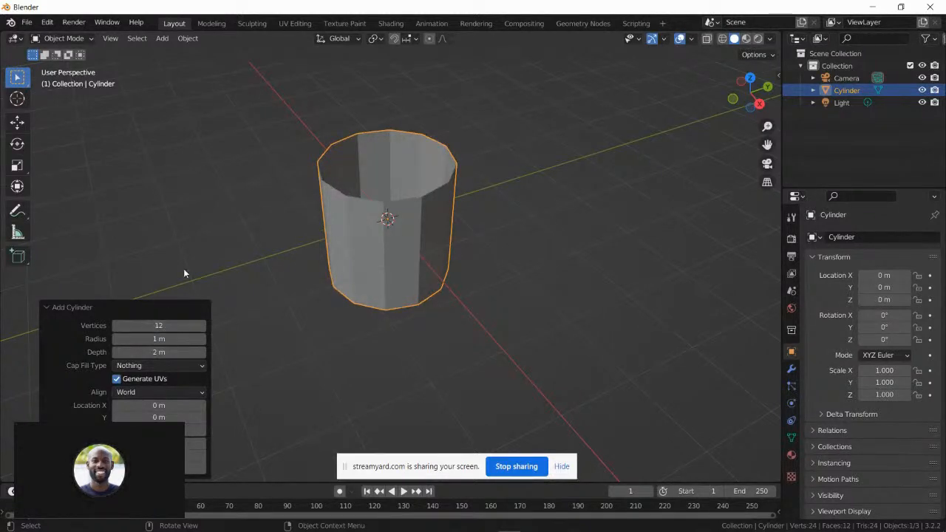
pyautogui.moveTo(233, 257); pyautogui.dragTo(240, 228, button='middle')
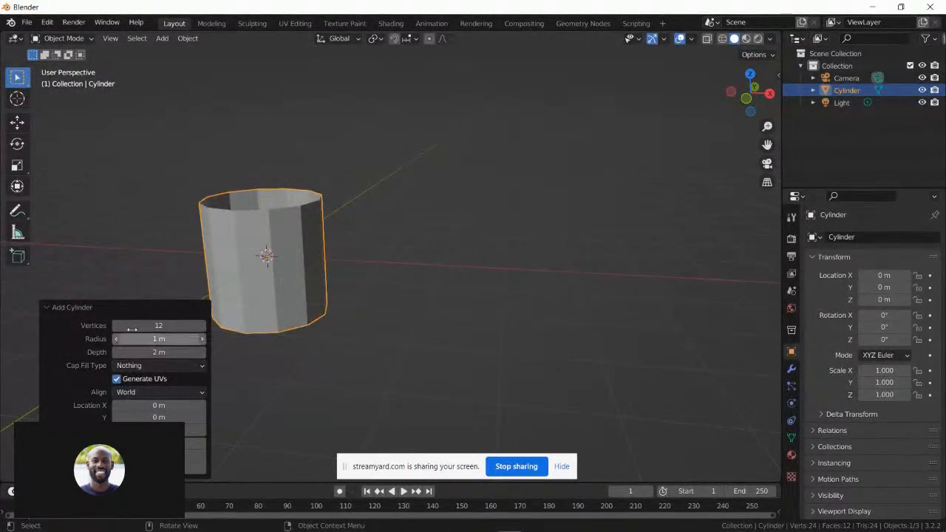
pyautogui.moveTo(280, 221); pyautogui.dragTo(266, 239, button='middle')
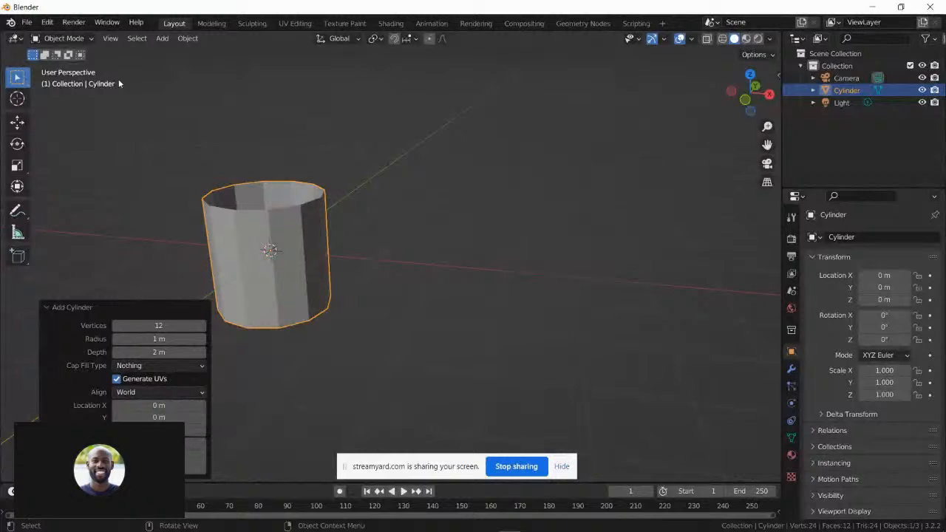
# - Import the character Drake.fbx from the MIXAMO FBX folder as a human scale reference
pyautogui.click(26, 23)
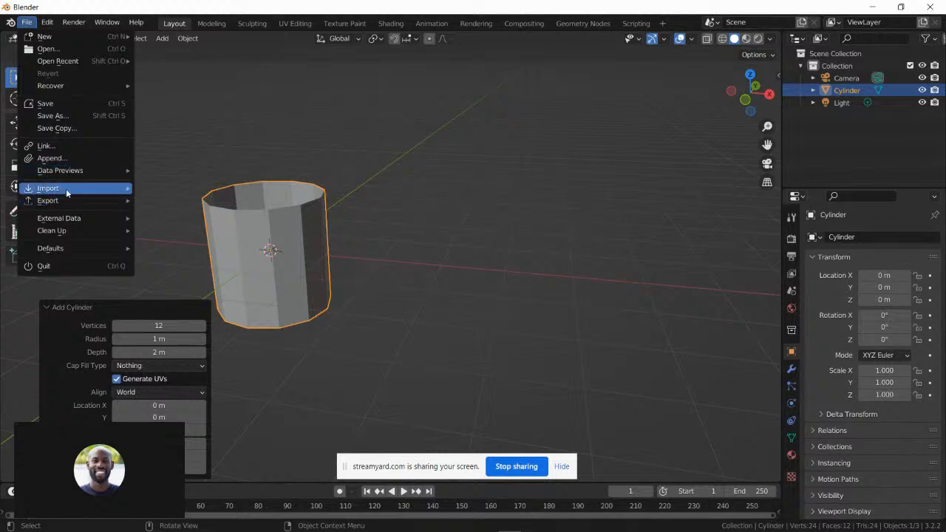
pyautogui.moveTo(74, 191)
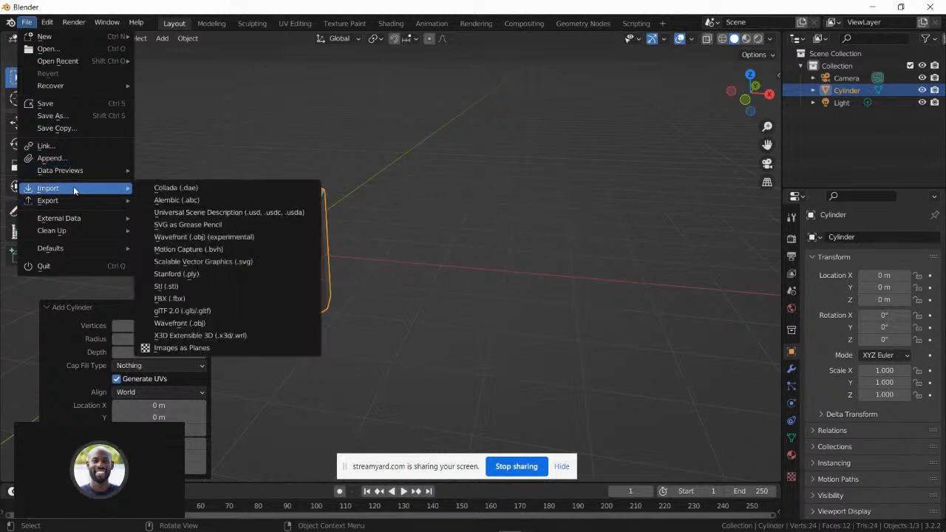
pyautogui.click(197, 299)
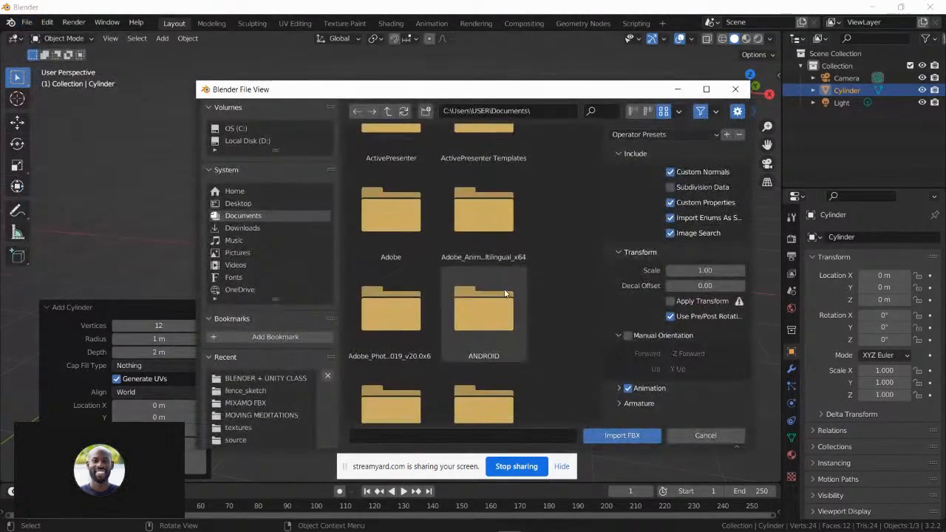
pyautogui.click(255, 401)
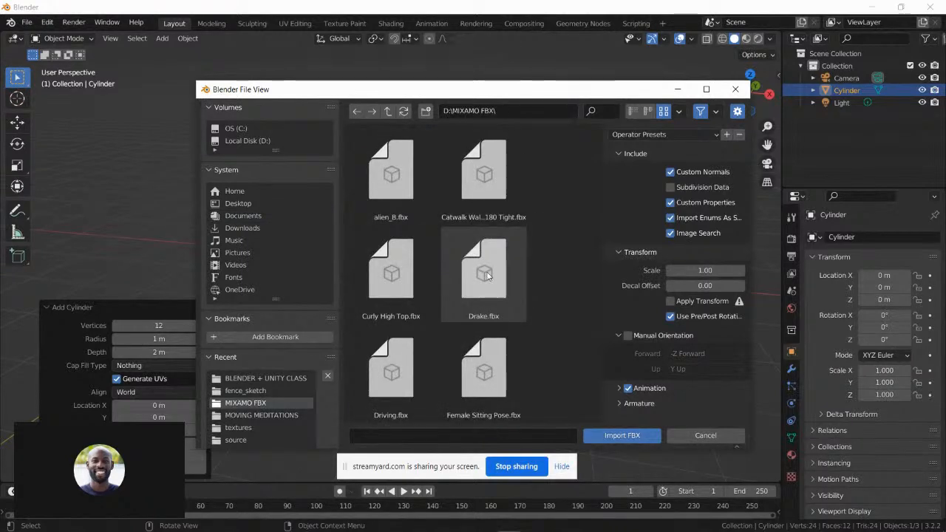
pyautogui.click(486, 274)
pyautogui.scroll(-2, 501, 357)
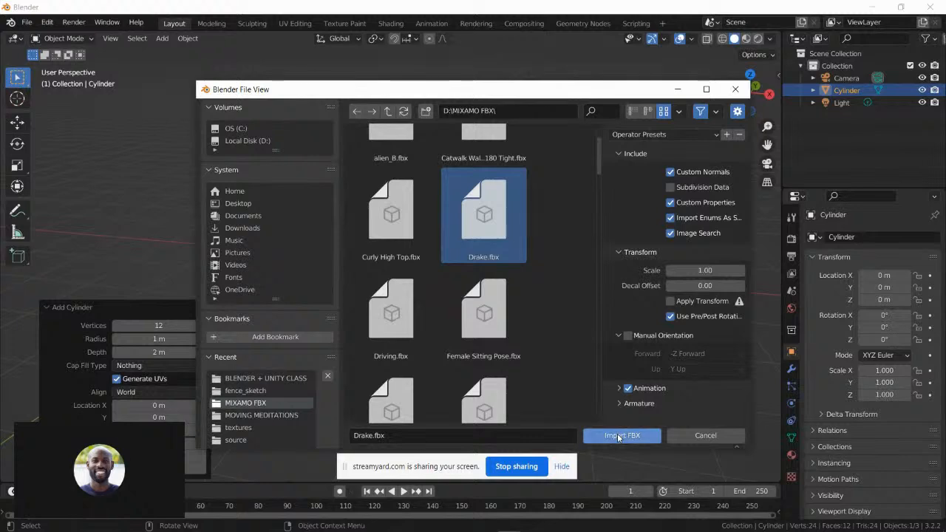
pyautogui.click(618, 437)
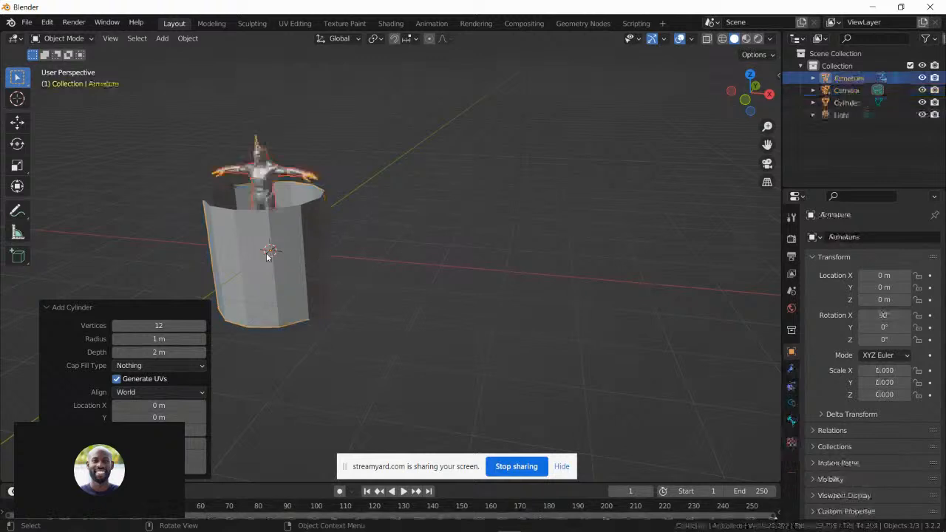
pyautogui.moveTo(292, 210); pyautogui.dragTo(302, 192, button='middle')
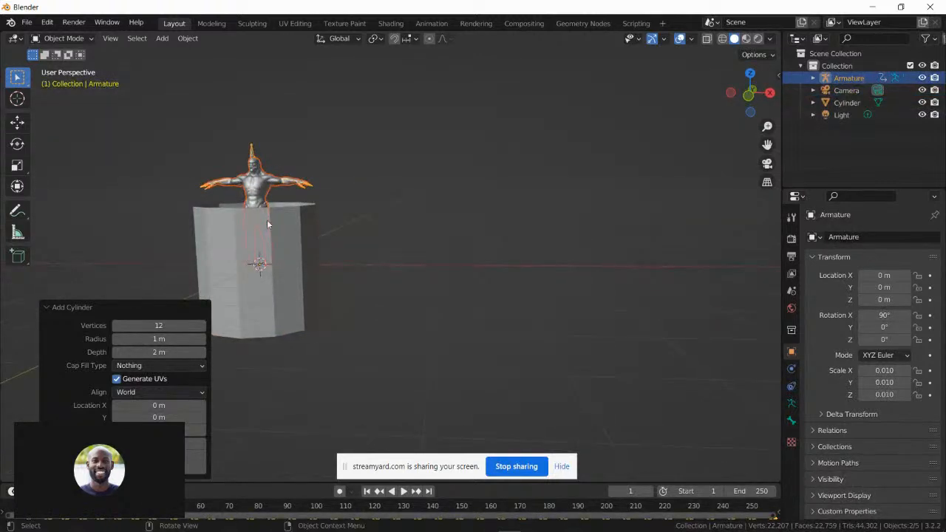
# - Move the imported character along the X axis to about 2.96 m, clear of the cylinder
pyautogui.click(17, 122)
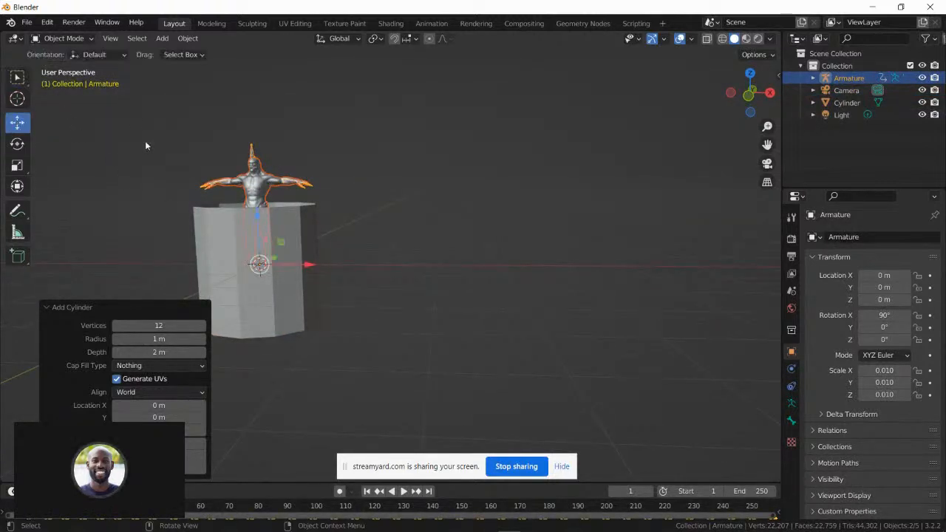
pyautogui.moveTo(321, 260); pyautogui.dragTo(441, 272)
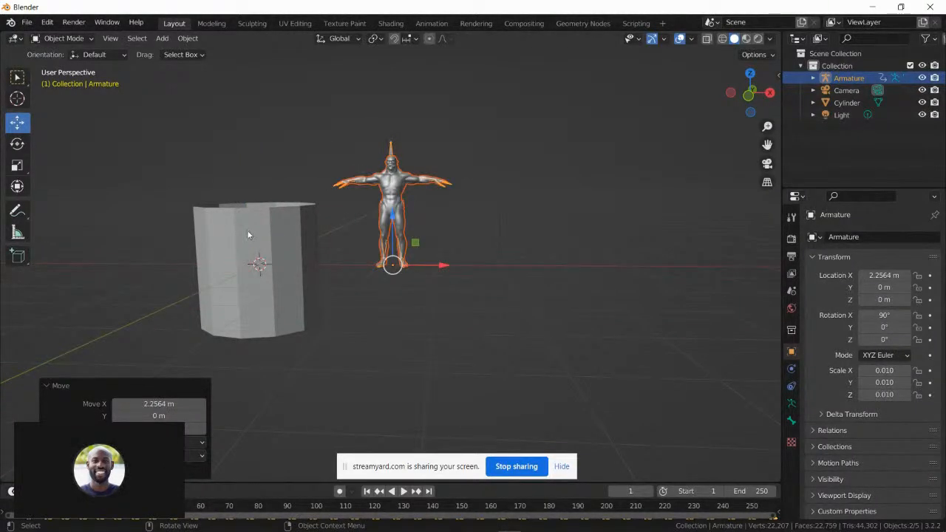
pyautogui.moveTo(443, 267); pyautogui.dragTo(487, 280)
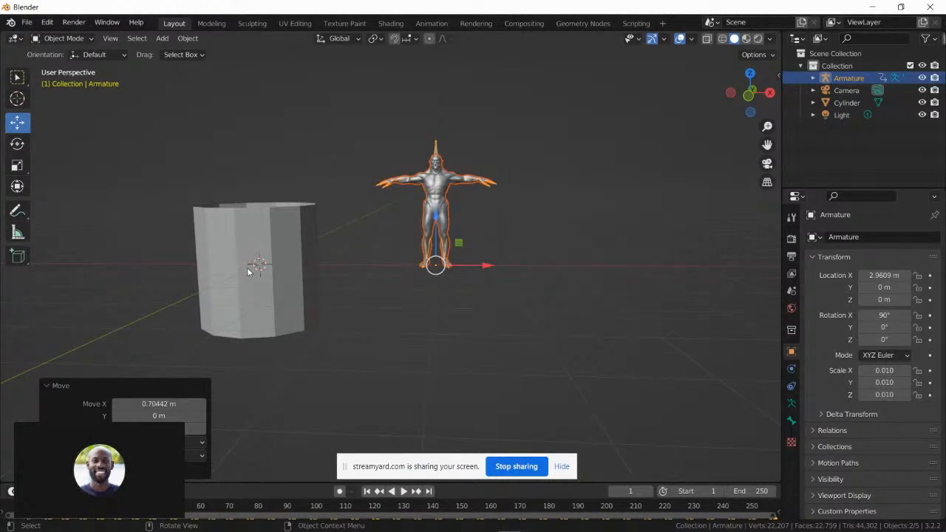
# - Raise the cylinder about 1 m along the Z axis so its base sits at the character's ground level
pyautogui.click(281, 269)
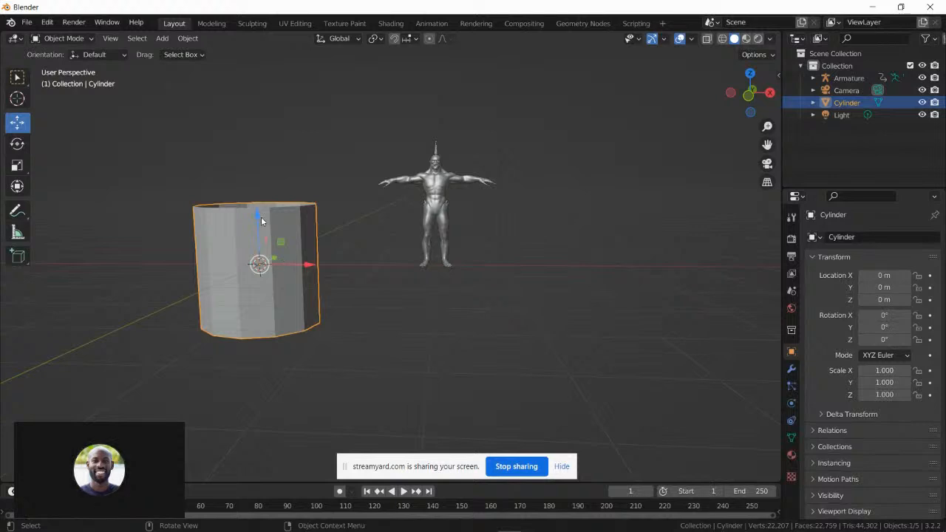
pyautogui.moveTo(259, 212); pyautogui.dragTo(260, 154)
pyautogui.moveTo(269, 180); pyautogui.dragTo(268, 221, button='middle')
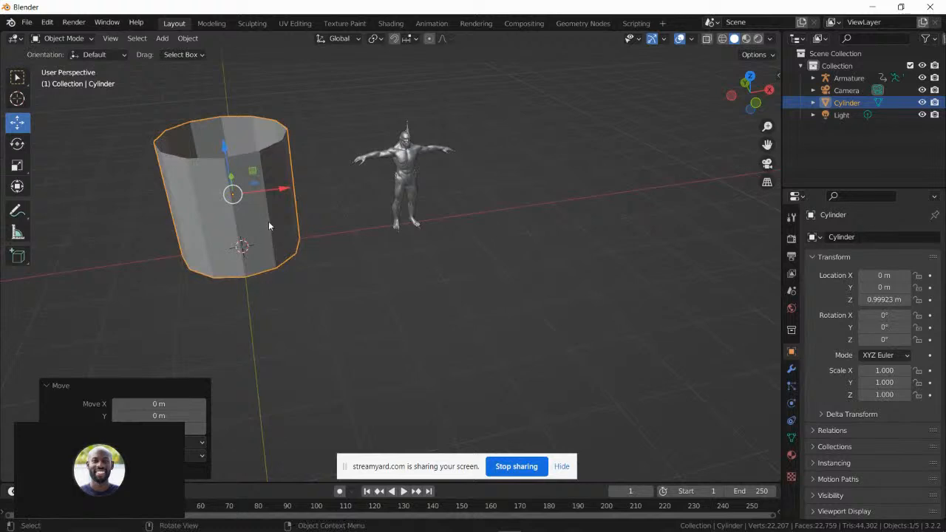
pyautogui.press('s')
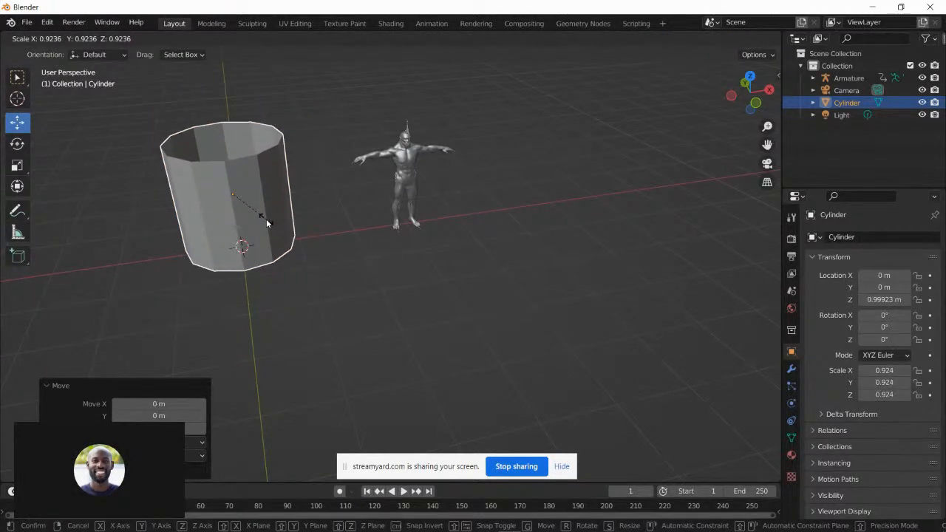
pyautogui.rightClick(266, 222)
pyautogui.scroll(-2, 267, 222)
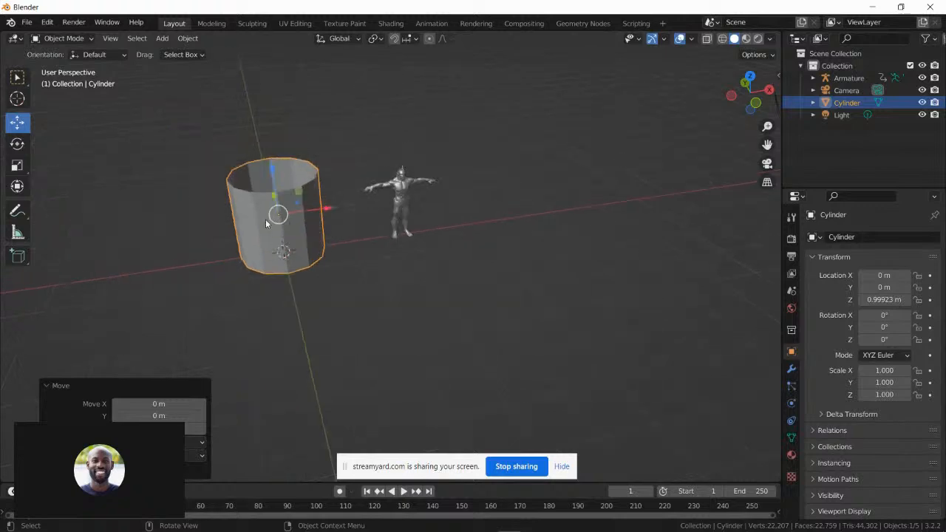
pyautogui.moveTo(267, 222); pyautogui.dragTo(331, 196, button='middle')
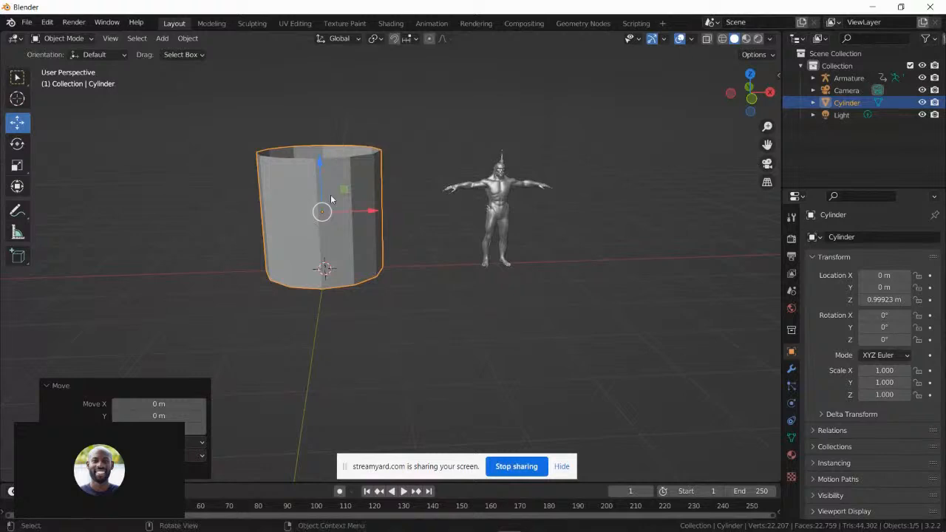
# - Enter Edit Mode on the cylinder and widen all its walls outward by about 1.117 m with Shrink/Fatten
pyautogui.press('Tab')
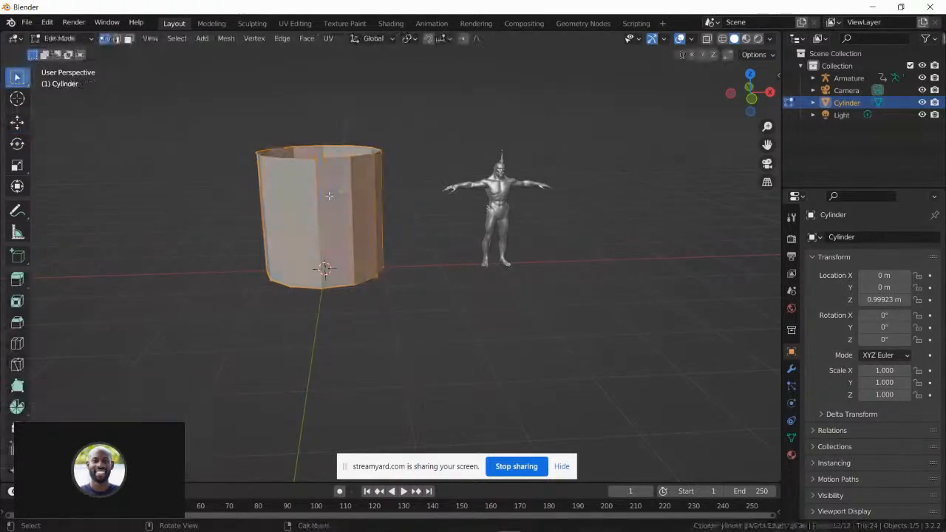
pyautogui.moveTo(324, 183); pyautogui.dragTo(328, 172, button='middle')
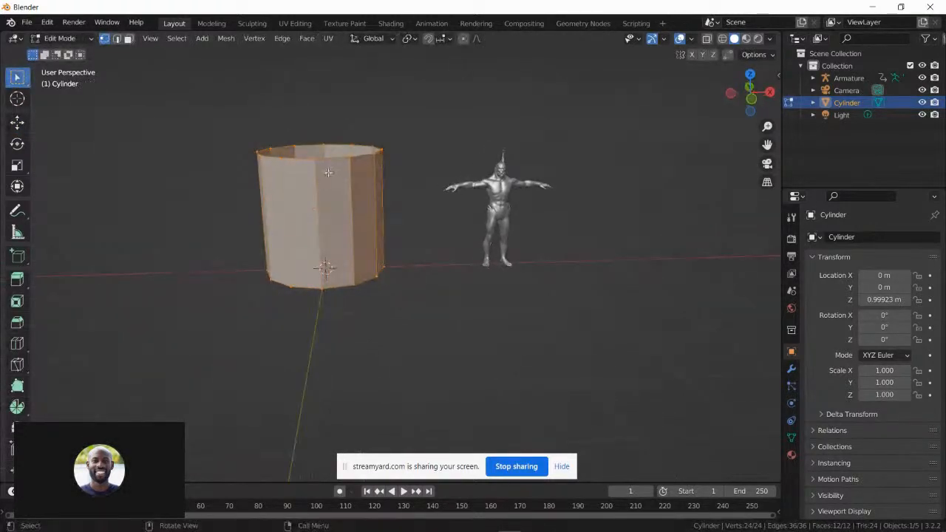
pyautogui.hotkey('alt', 's')
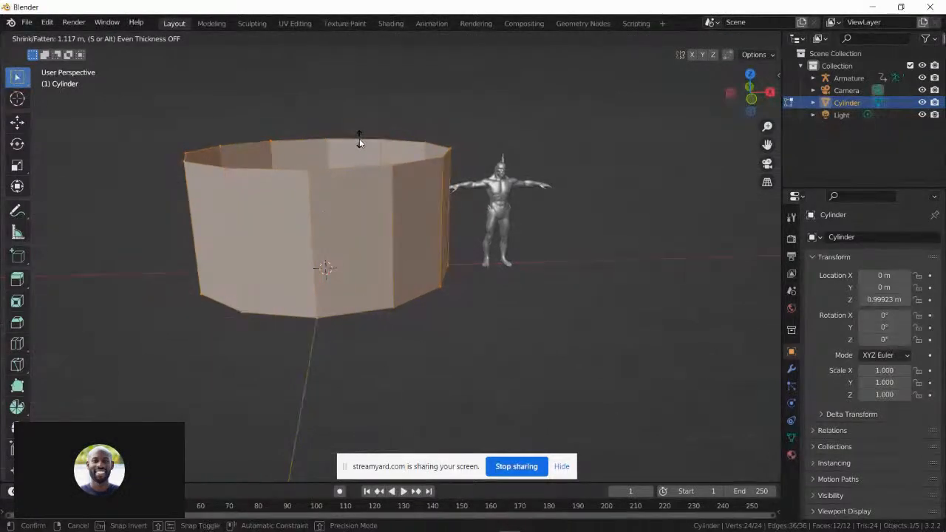
pyautogui.click(359, 142)
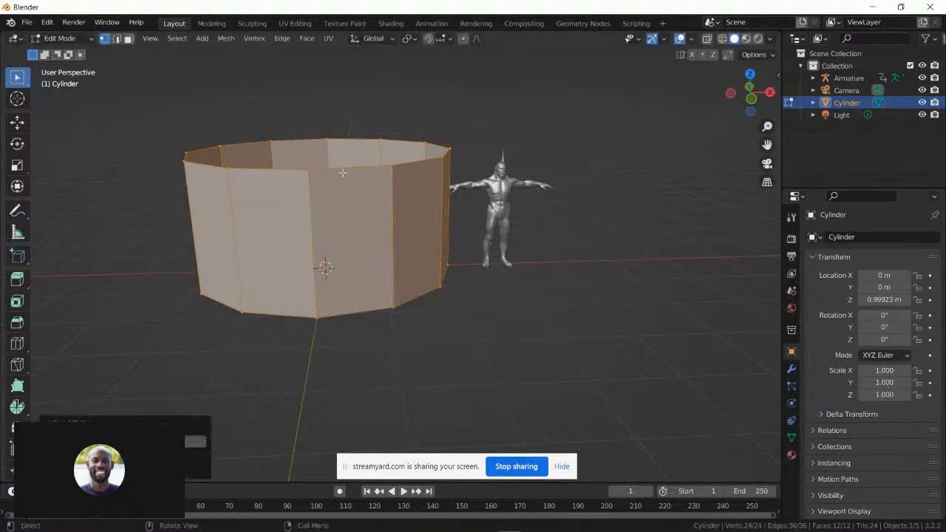
pyautogui.moveTo(359, 143); pyautogui.dragTo(327, 156, button='middle')
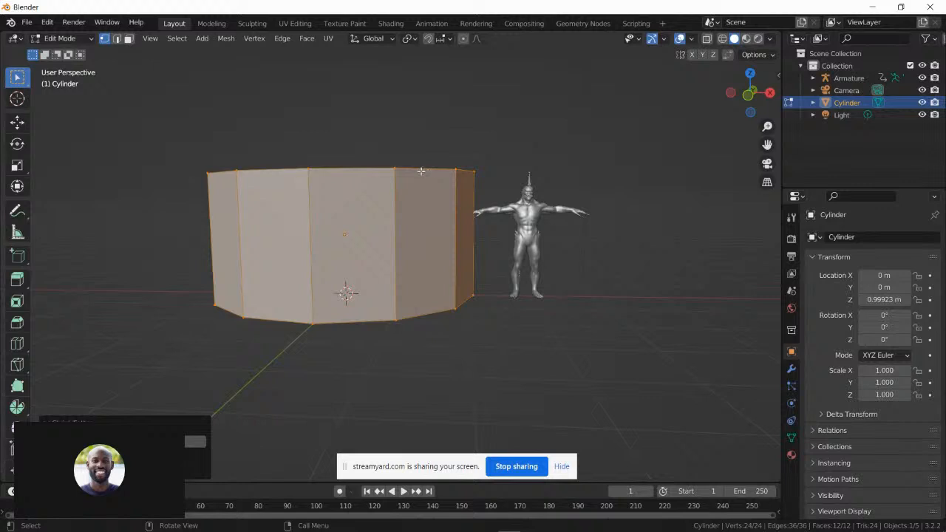
pyautogui.moveTo(346, 159); pyautogui.dragTo(308, 158, button='middle')
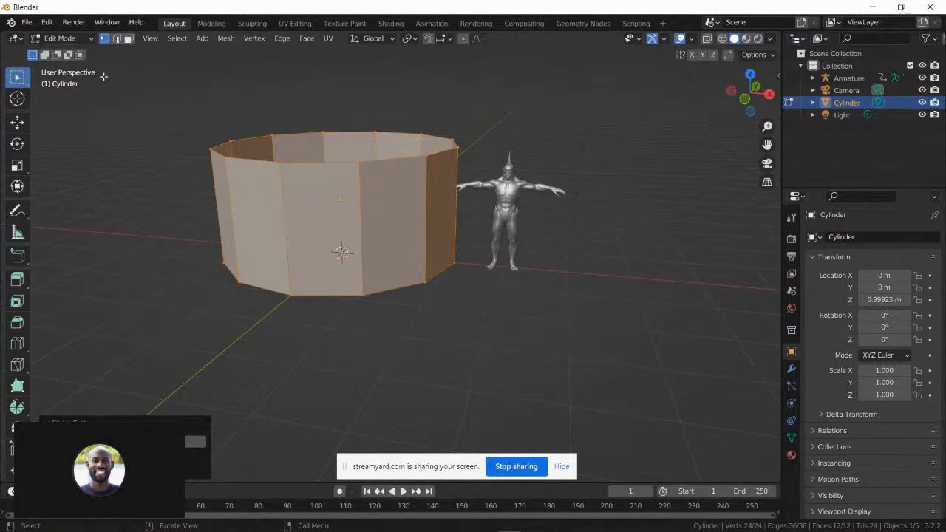
# - Select the cylinder's top edge loop and move it up along the Z axis to make the hut walls taller than the character
pyautogui.press('2')
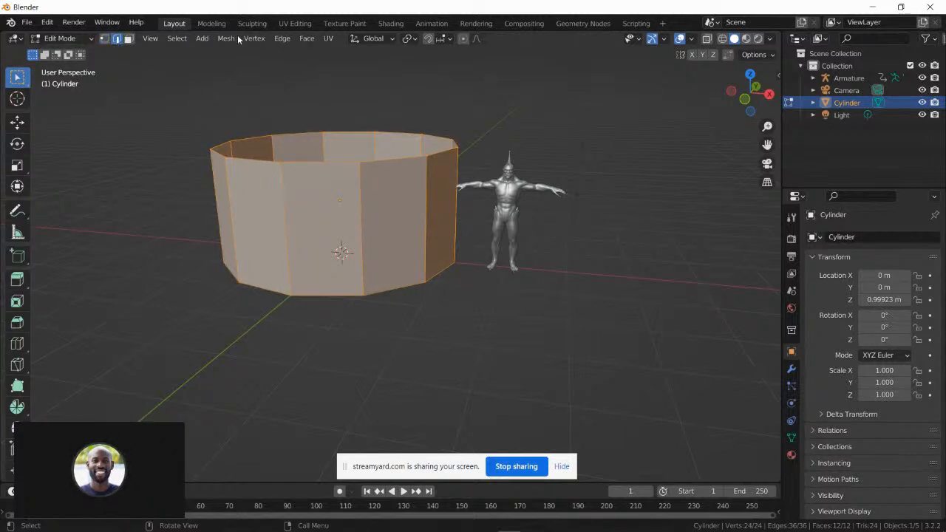
pyautogui.click(322, 161)
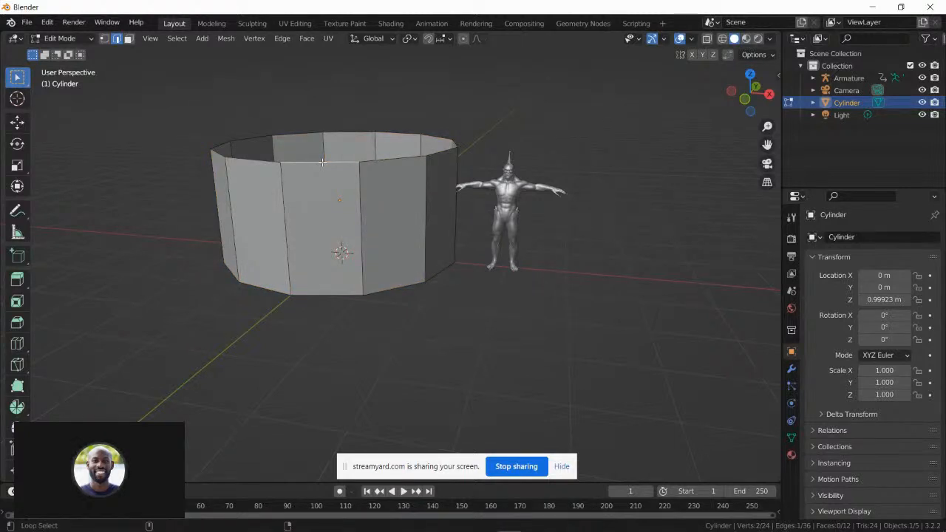
pyautogui.keyDown('alt'); pyautogui.click(322, 161); pyautogui.keyUp('alt')
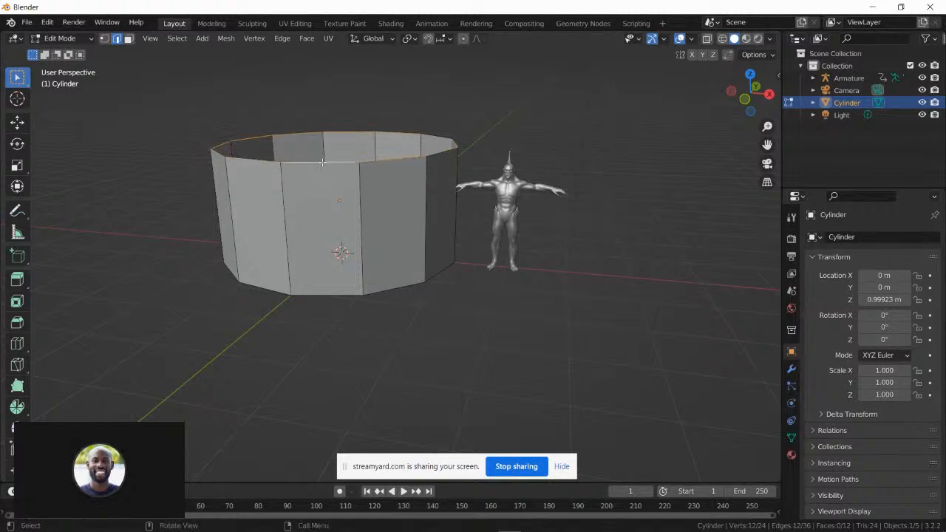
pyautogui.moveTo(322, 161)
pyautogui.mouseDown(button='middle')
pyautogui.moveTo(334, 216)
pyautogui.moveTo(330, 164)
pyautogui.mouseUp(button='middle')
pyautogui.click(17, 121)
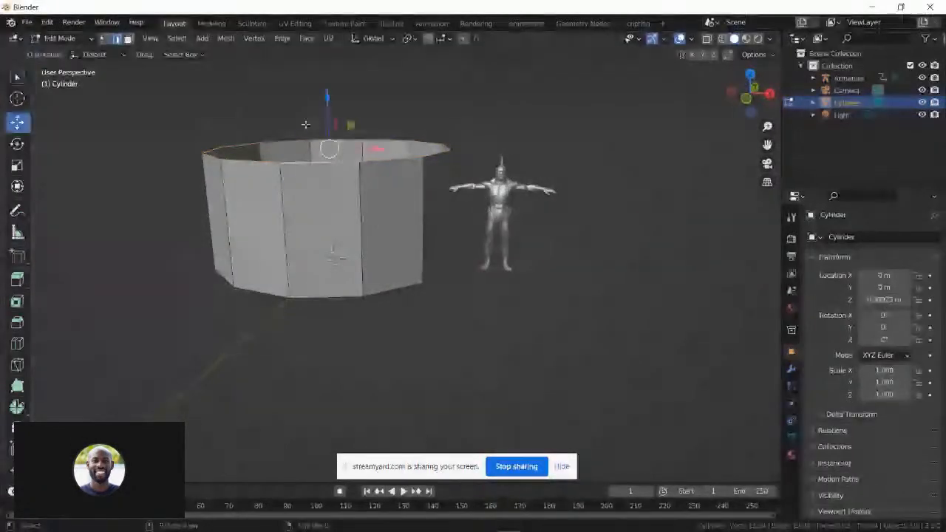
pyautogui.moveTo(323, 89); pyautogui.dragTo(323, 60)
pyautogui.moveTo(313, 121); pyautogui.dragTo(356, 230, button='middle')
pyautogui.moveTo(255, 204); pyautogui.dragTo(269, 217, button='middle')
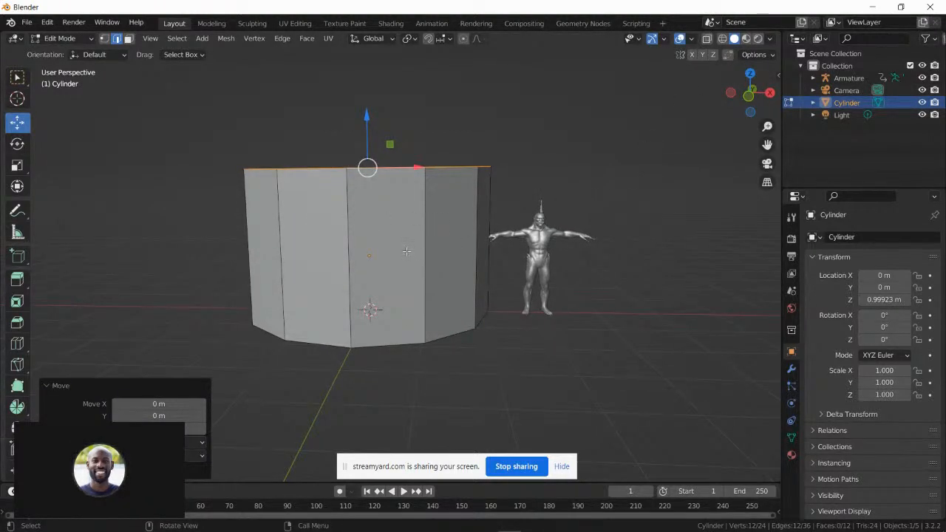
pyautogui.moveTo(414, 224); pyautogui.dragTo(403, 244, button='middle')
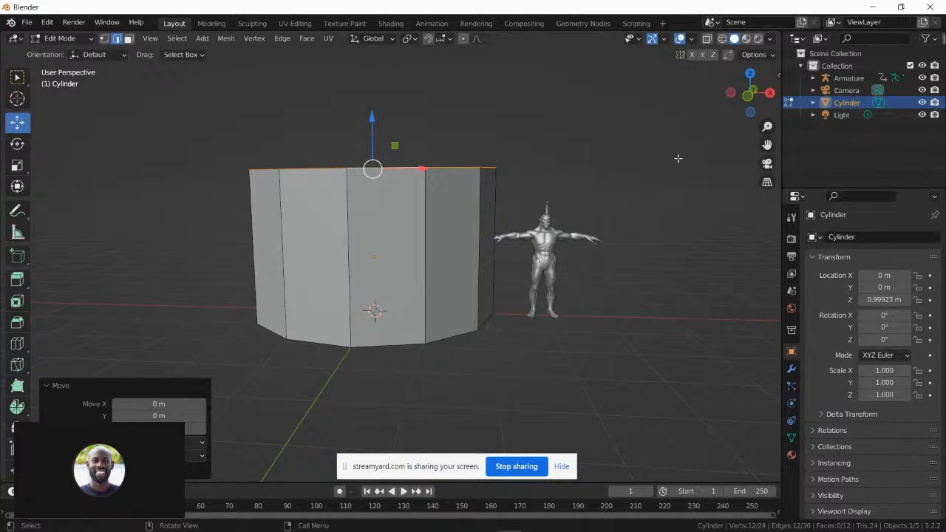
# - Leave Edit Mode, add a cube mesh and raise it along the Z axis to about 1.146 m
pyautogui.click(747, 97)
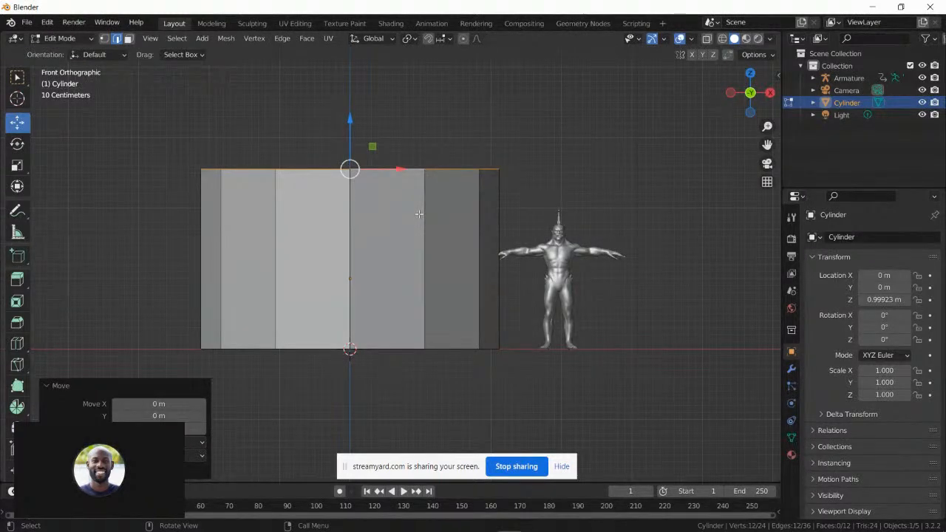
pyautogui.moveTo(419, 214); pyautogui.dragTo(417, 218, button='middle')
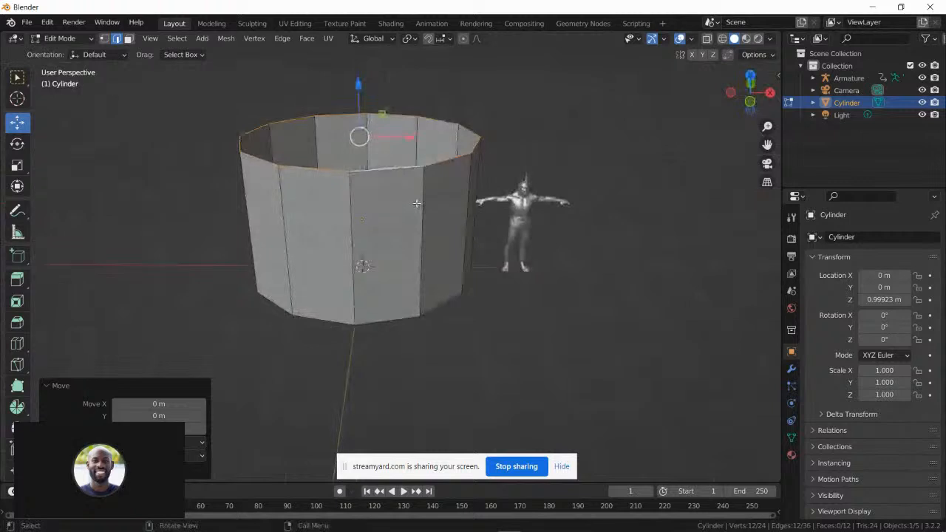
pyautogui.press('Tab')
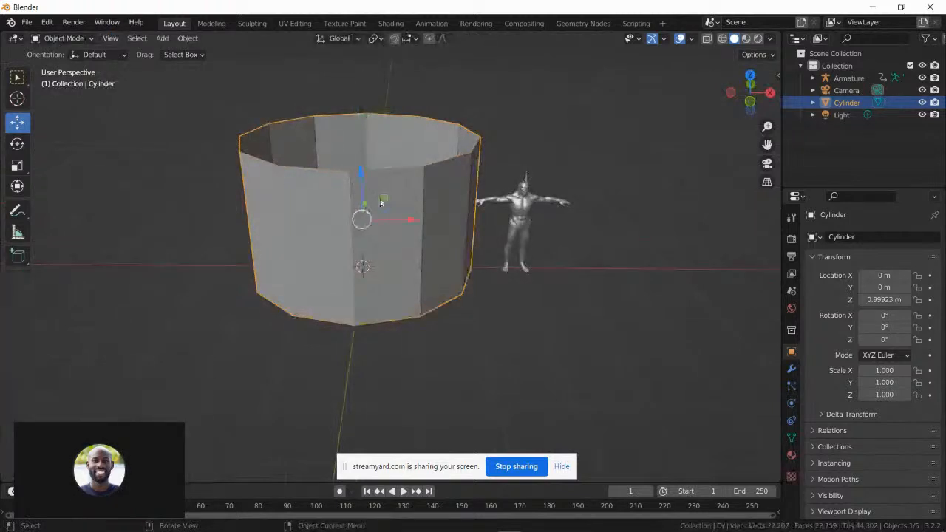
pyautogui.click(161, 38)
pyautogui.moveTo(177, 56)
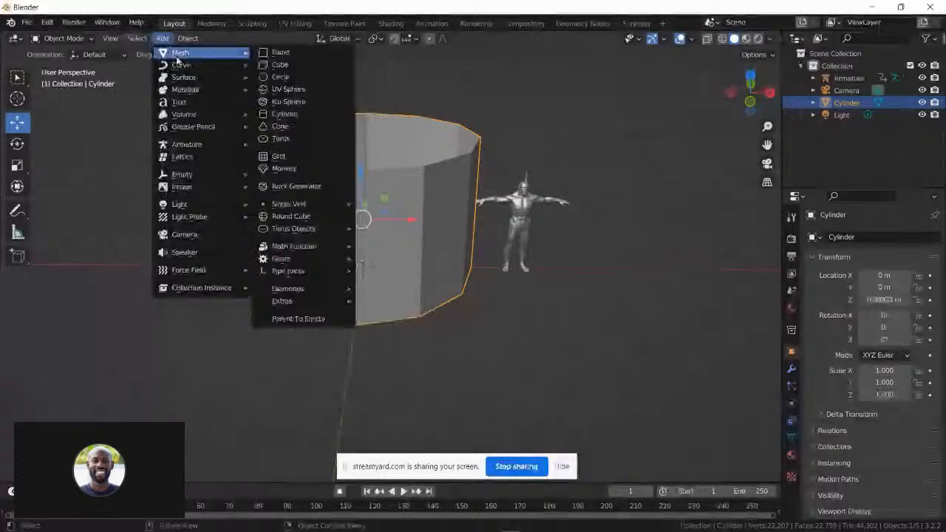
pyautogui.click(309, 64)
pyautogui.moveTo(382, 245); pyautogui.dragTo(447, 265, button='middle')
pyautogui.moveTo(290, 233); pyautogui.dragTo(289, 178)
pyautogui.moveTo(289, 178); pyautogui.dragTo(303, 200, button='middle')
# - Scale the cube along the X axis to about 0.668 to give it a doorway width
pyautogui.click(16, 169)
pyautogui.moveTo(185, 222); pyautogui.dragTo(311, 207, button='middle')
pyautogui.moveTo(334, 204); pyautogui.dragTo(314, 196)
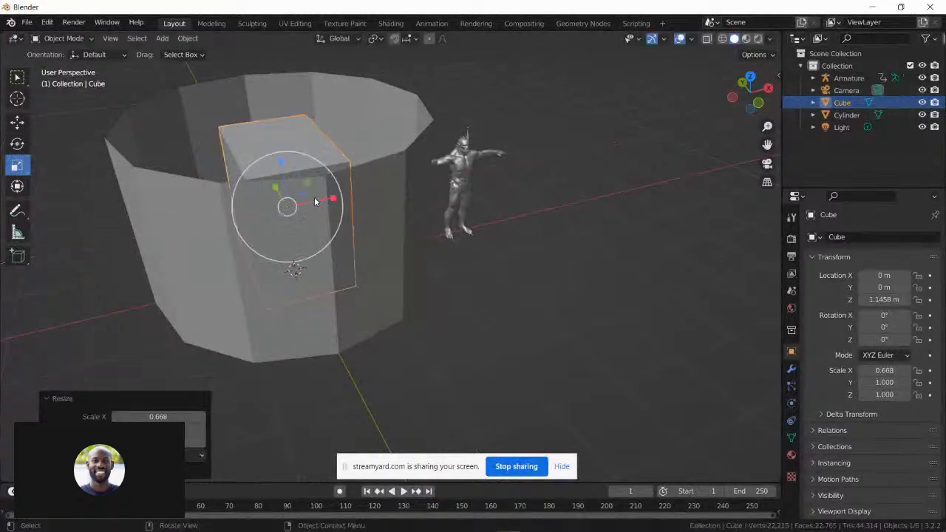
pyautogui.moveTo(314, 197); pyautogui.dragTo(335, 146, button='middle')
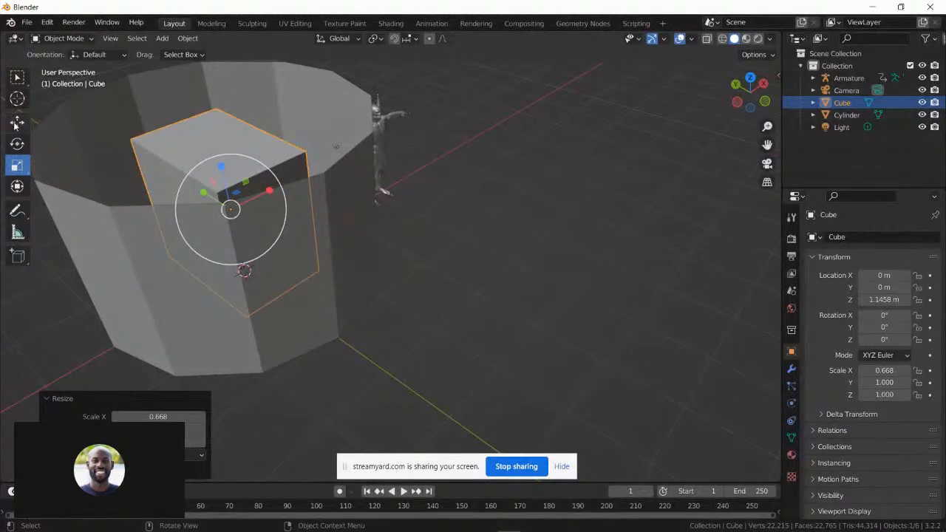
# - Move the cube along the Y axis to about -1.796 m so it passes through the front wall of the cylinder
pyautogui.click(16, 122)
pyautogui.moveTo(210, 195); pyautogui.dragTo(269, 218)
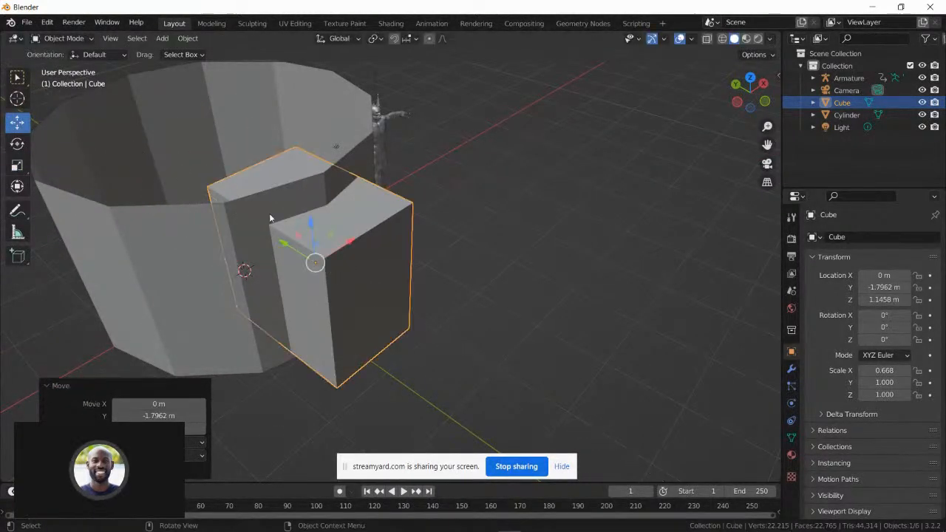
pyautogui.moveTo(269, 218); pyautogui.dragTo(254, 264, button='middle')
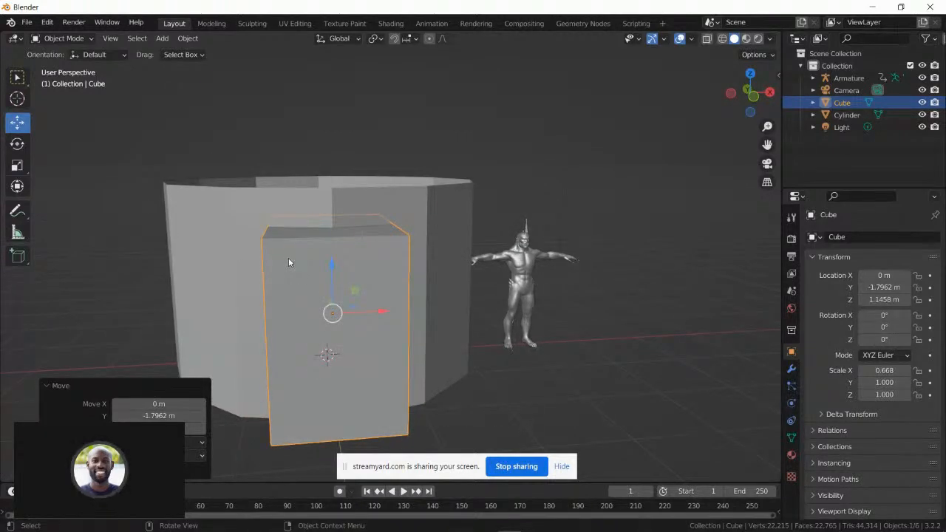
# - Select the cylinder and show its modifier properties
pyautogui.click(216, 236)
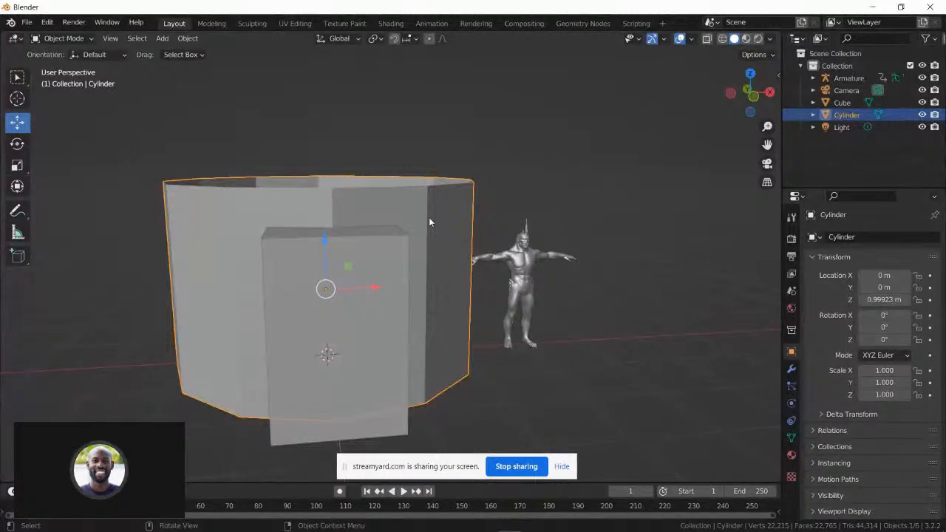
pyautogui.click(791, 370)
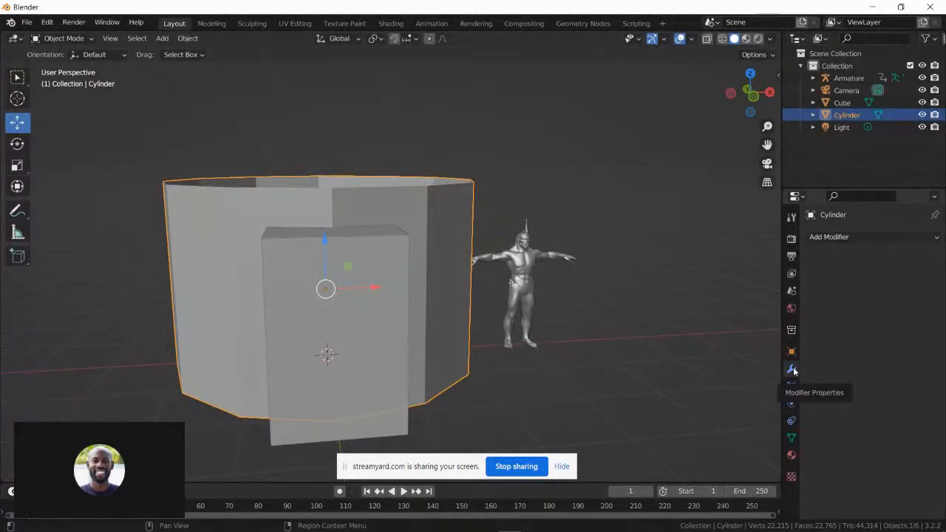
pyautogui.click(856, 241)
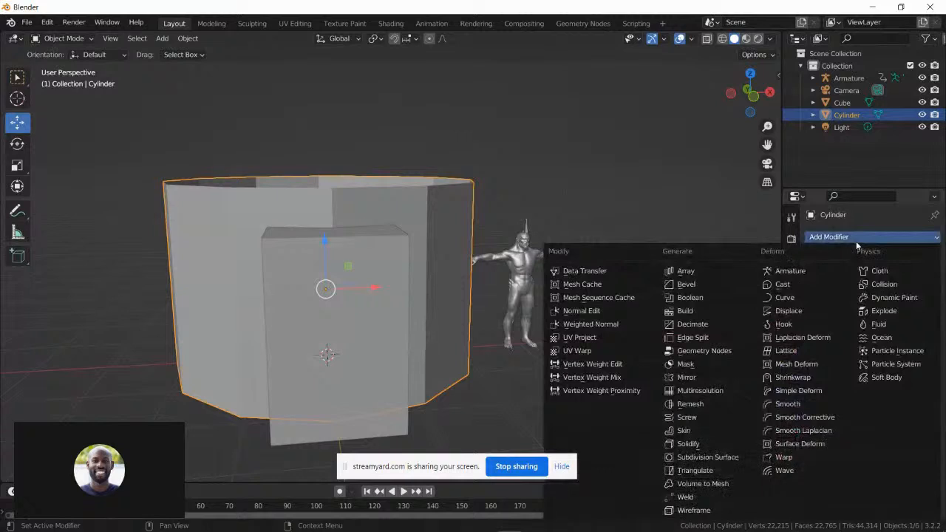
pyautogui.click(700, 297)
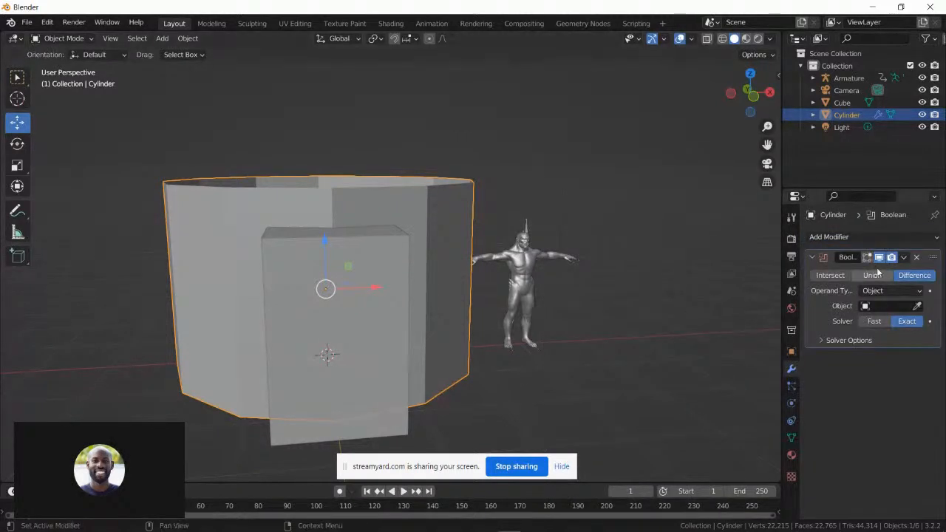
pyautogui.click(917, 258)
pyautogui.click(884, 237)
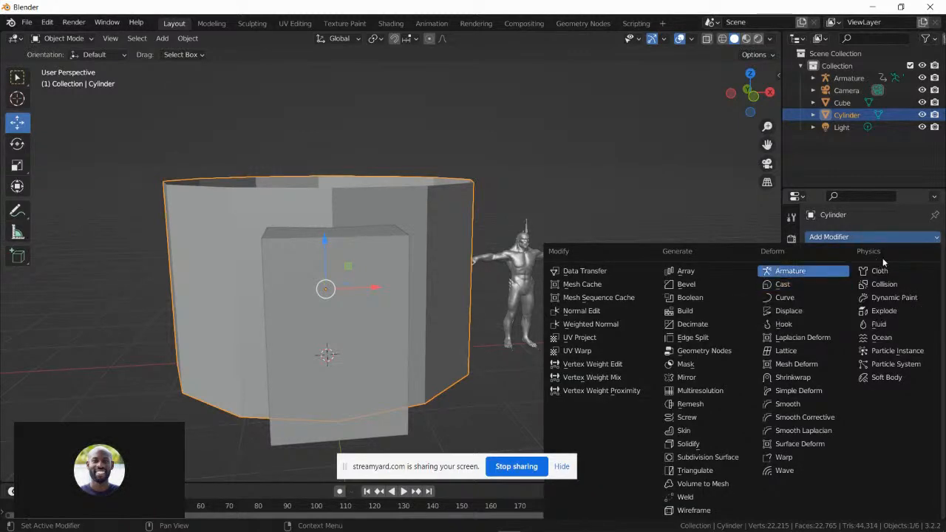
pyautogui.click(887, 235)
# - Add a Boolean modifier in Difference mode to the cylinder and pick the cube as its cutting object
pyautogui.click(887, 235)
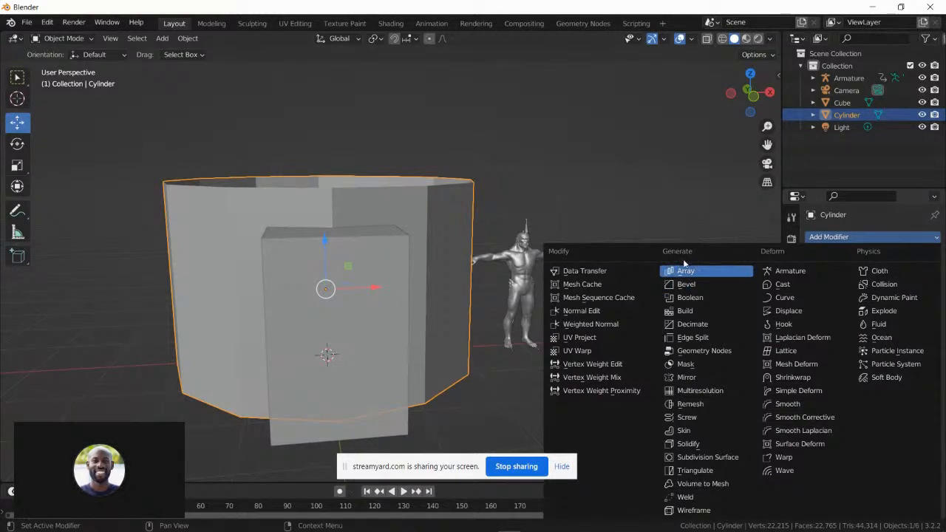
pyautogui.click(689, 297)
pyautogui.moveTo(559, 308); pyautogui.dragTo(536, 343, button='middle')
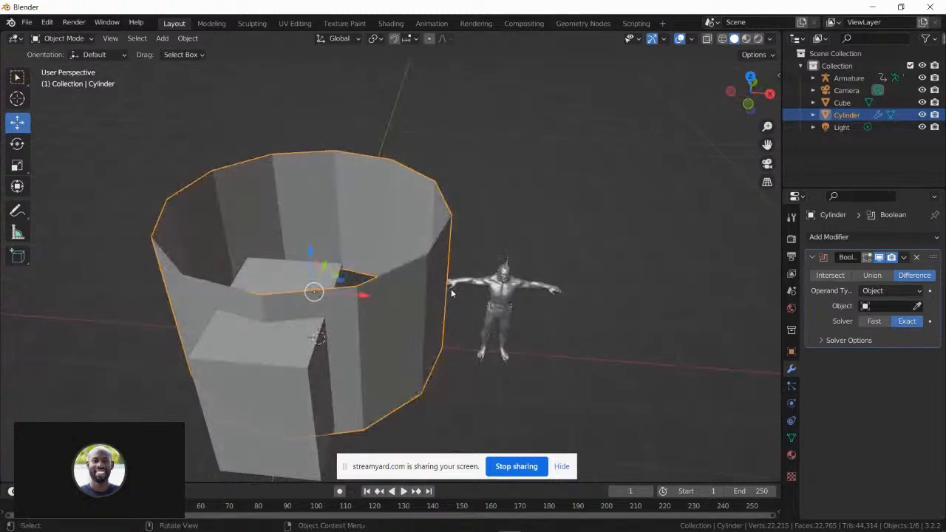
pyautogui.moveTo(300, 345); pyautogui.dragTo(334, 314, button='middle')
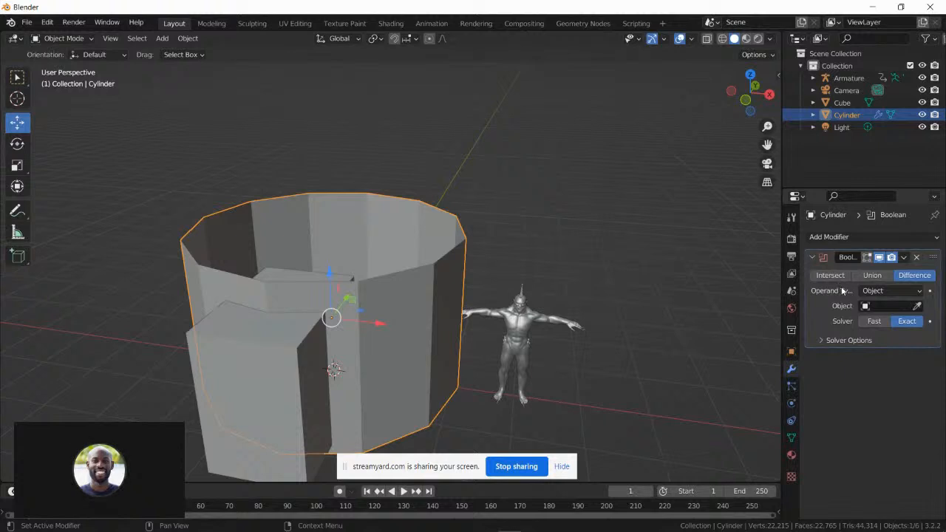
pyautogui.click(918, 307)
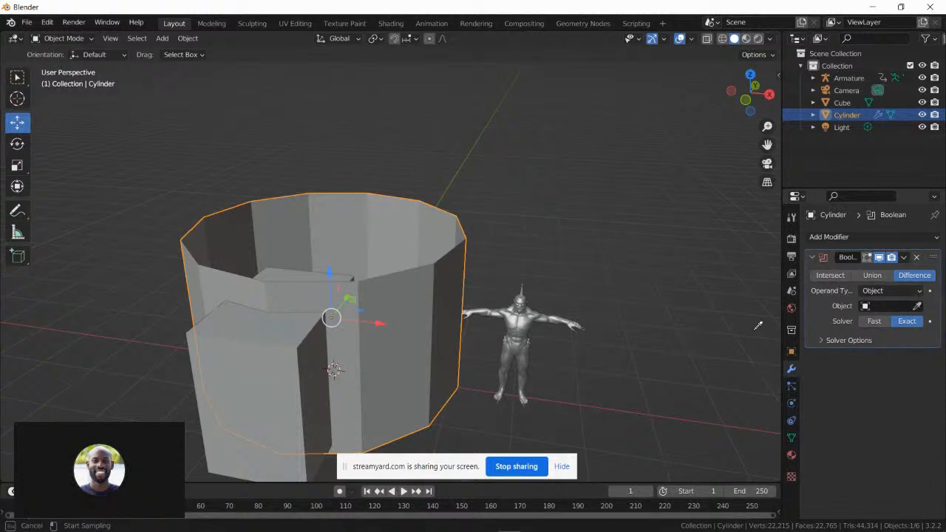
pyautogui.click(253, 360)
pyautogui.scroll(-1, 452, 341)
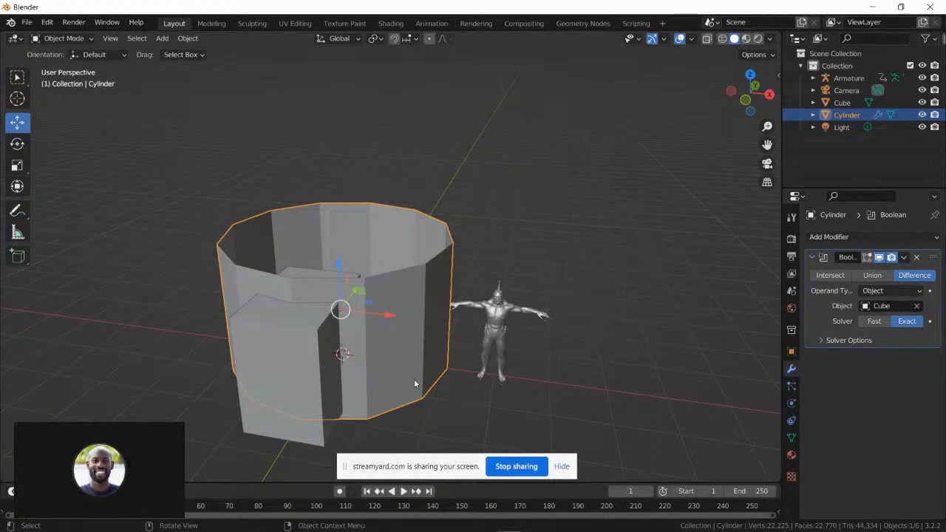
# - Select the cube and expand the Viewport Display settings in its object properties
pyautogui.moveTo(362, 357); pyautogui.dragTo(442, 345, button='middle')
pyautogui.click(441, 323)
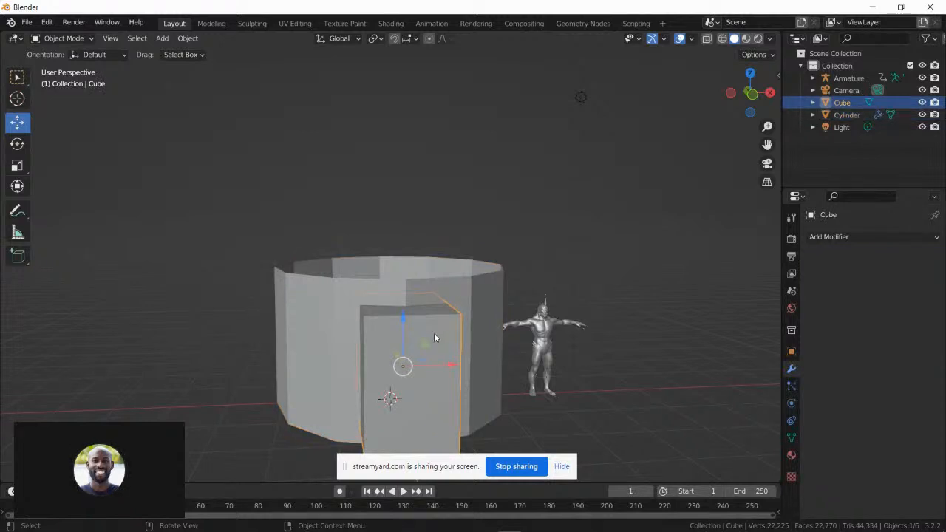
pyautogui.moveTo(435, 334); pyautogui.dragTo(435, 361, button='middle')
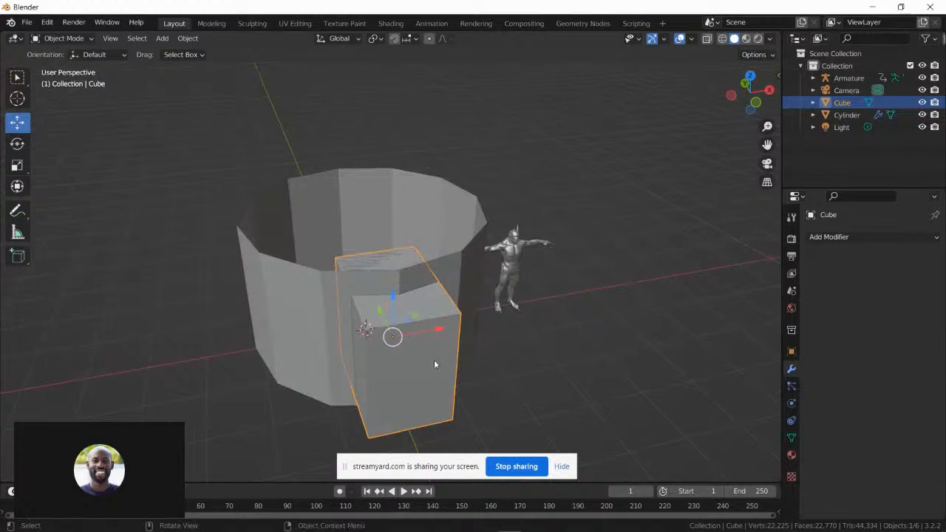
pyautogui.click(791, 354)
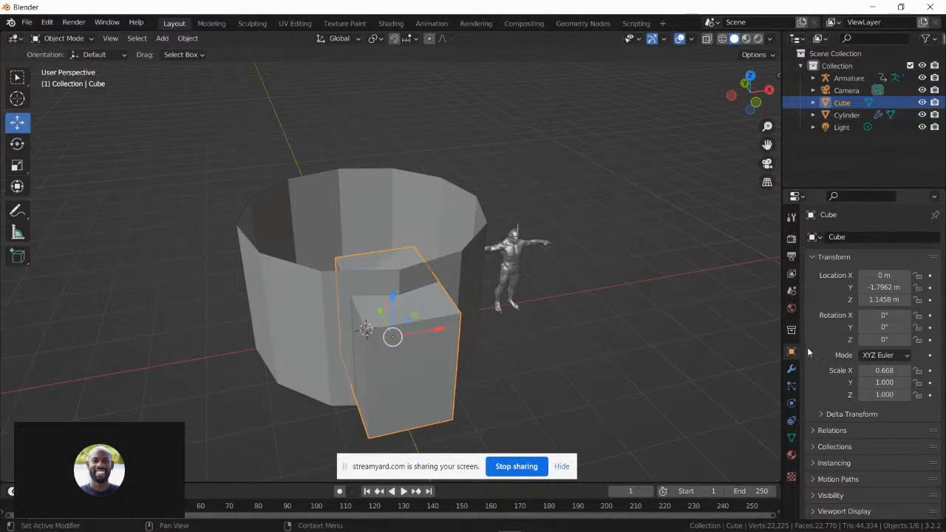
pyautogui.scroll(-2, 843, 373)
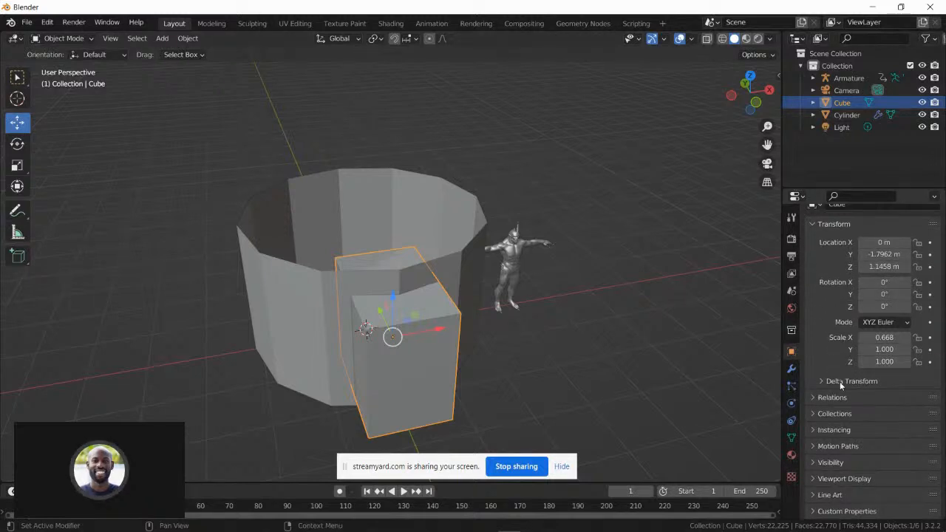
pyautogui.click(815, 478)
pyautogui.scroll(-5, 816, 461)
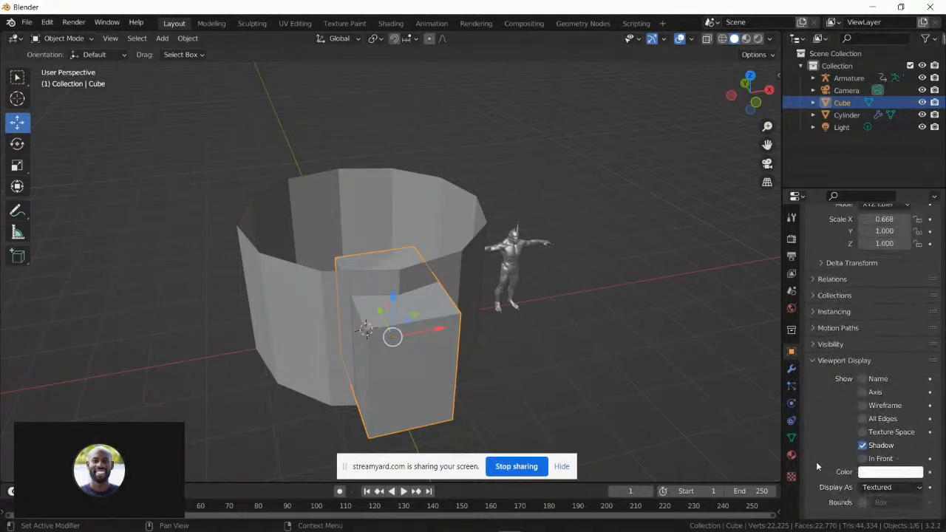
# - Set the cube's Display As option to Wire so the doorway cut can be seen through it
pyautogui.moveTo(398, 350)
pyautogui.mouseDown(button='middle')
pyautogui.moveTo(366, 349)
pyautogui.moveTo(400, 347)
pyautogui.mouseUp(button='middle')
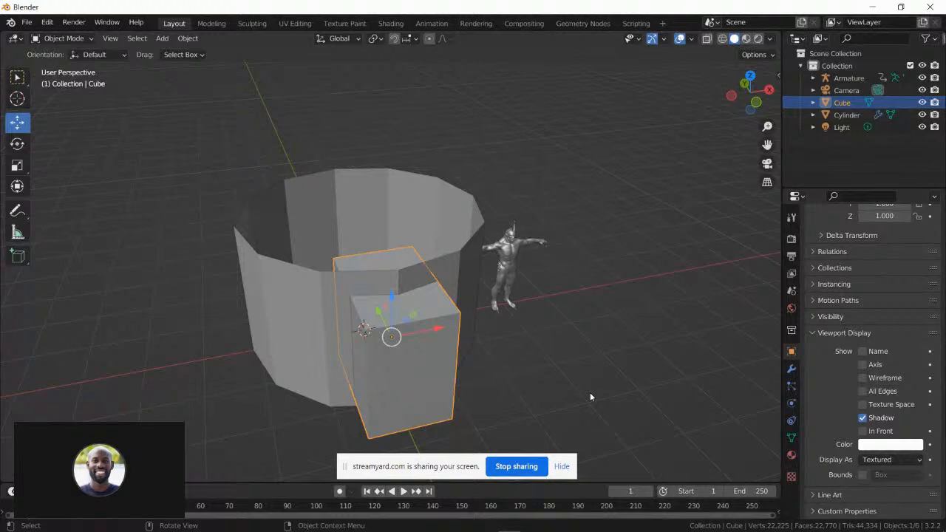
pyautogui.moveTo(590, 397); pyautogui.dragTo(591, 376, button='middle')
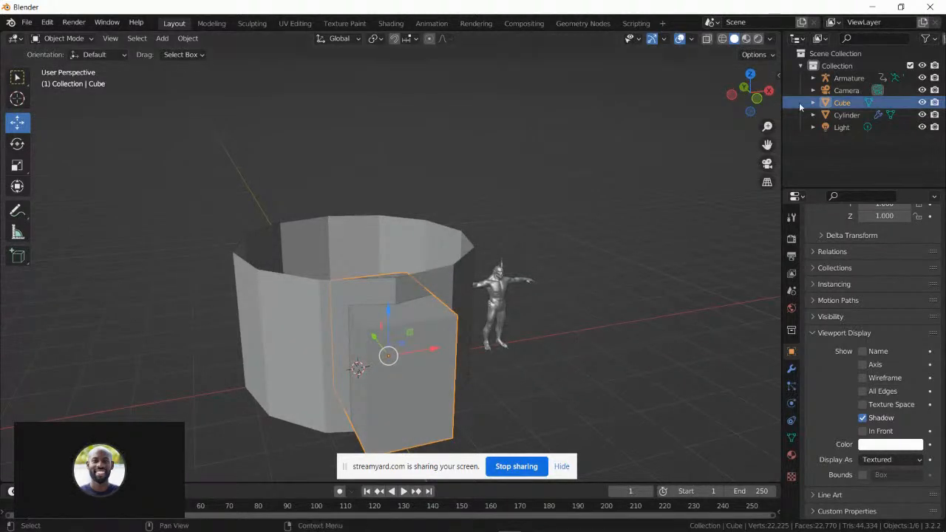
pyautogui.moveTo(767, 145); pyautogui.dragTo(780, 82)
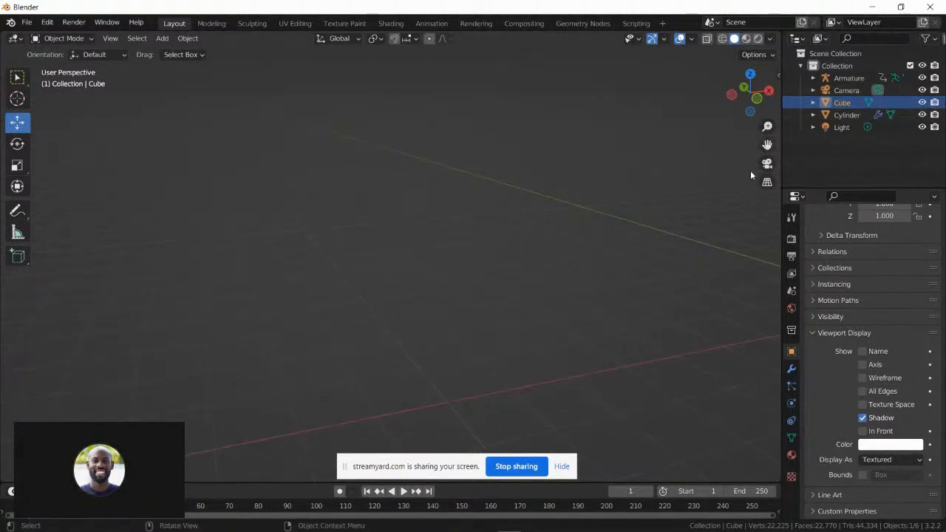
pyautogui.moveTo(766, 148); pyautogui.dragTo(85, 214)
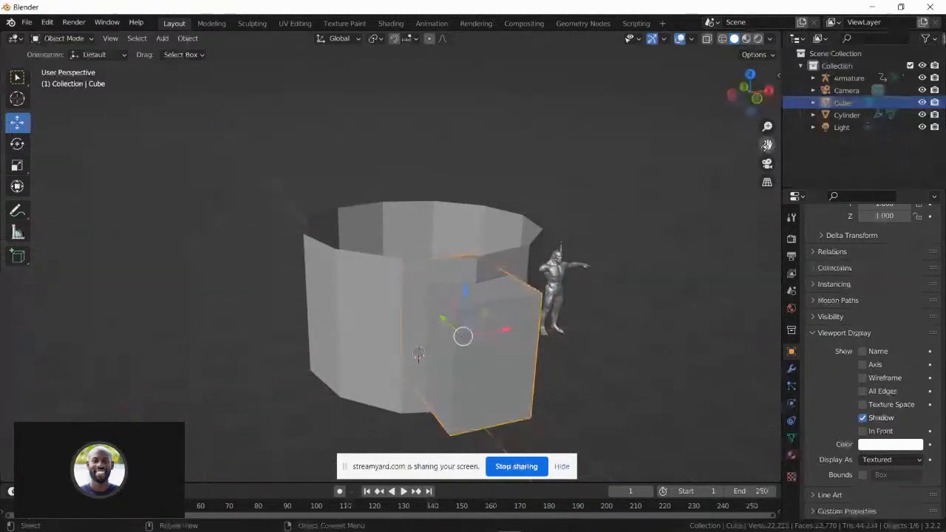
pyautogui.moveTo(768, 145); pyautogui.dragTo(636, 113)
pyautogui.moveTo(750, 93); pyautogui.dragTo(728, 80)
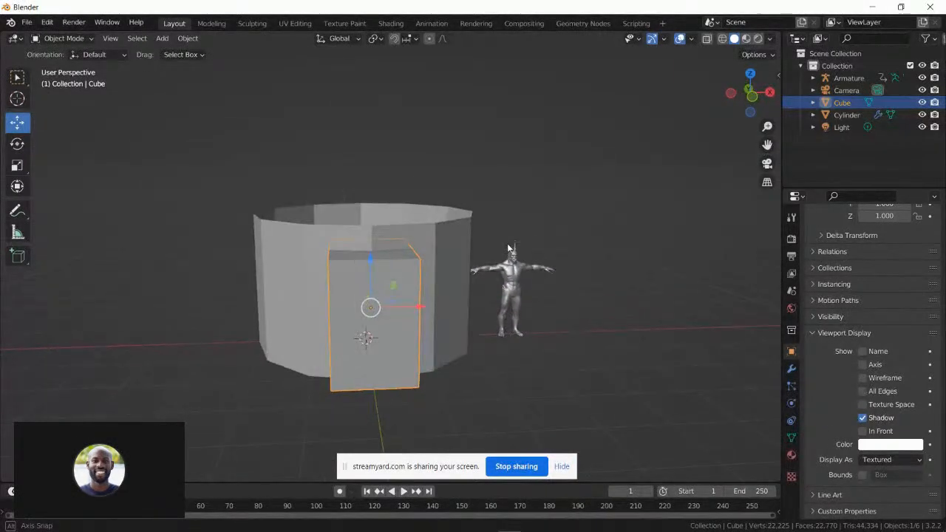
pyautogui.click(874, 465)
pyautogui.click(886, 432)
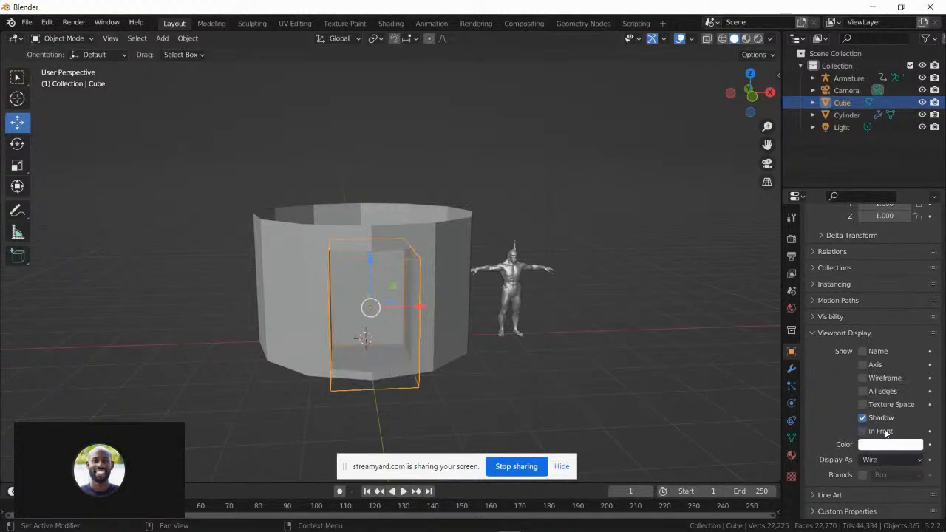
# - Enter Edit Mode on the cube and scale it down slightly along the Z axis to shorten the doorway
pyautogui.moveTo(488, 325); pyautogui.dragTo(382, 280, button='middle')
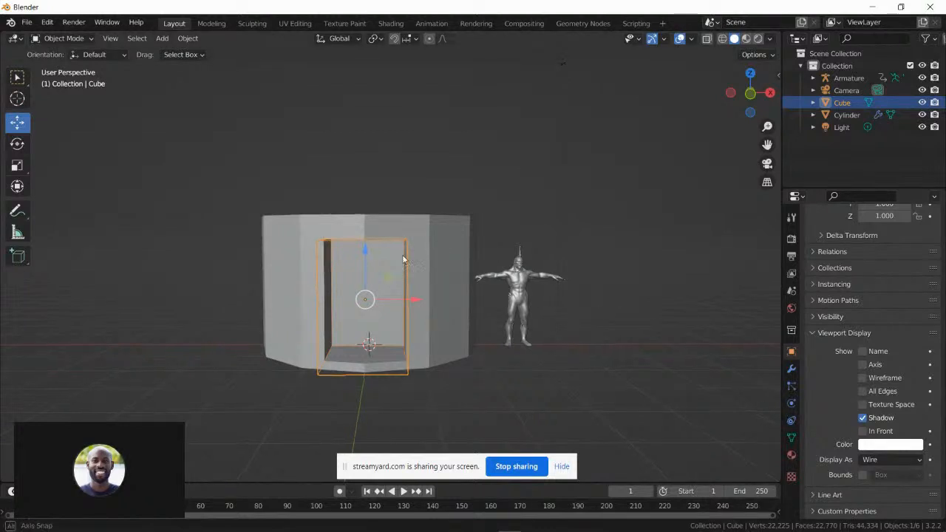
pyautogui.moveTo(461, 269); pyautogui.dragTo(392, 267, button='middle')
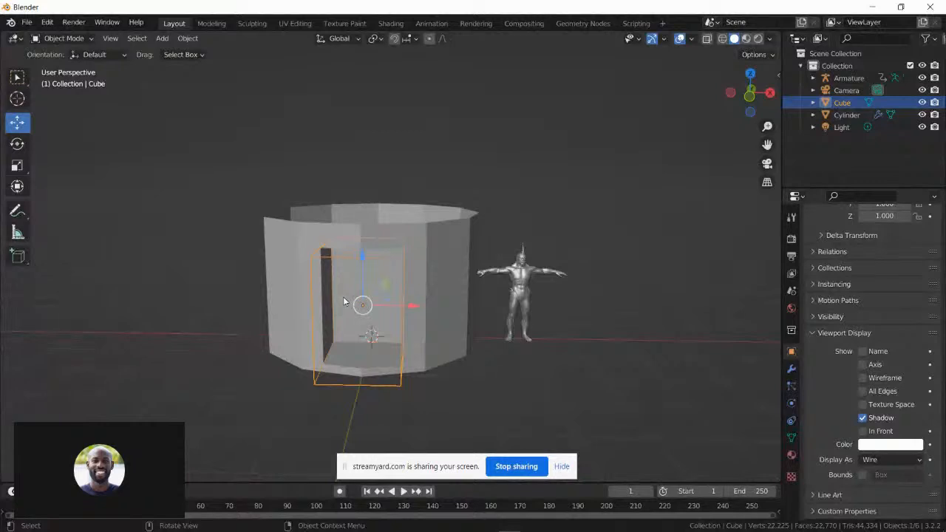
pyautogui.press('Tab')
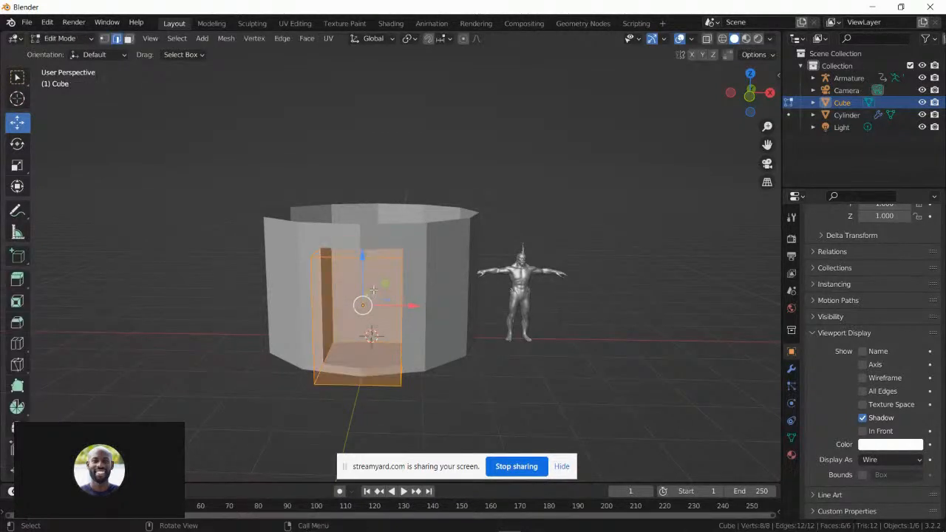
pyautogui.moveTo(385, 262)
pyautogui.mouseDown(button='middle')
pyautogui.moveTo(367, 302)
pyautogui.moveTo(329, 274)
pyautogui.moveTo(373, 304)
pyautogui.moveTo(399, 243)
pyautogui.moveTo(392, 247)
pyautogui.mouseUp(button='middle')
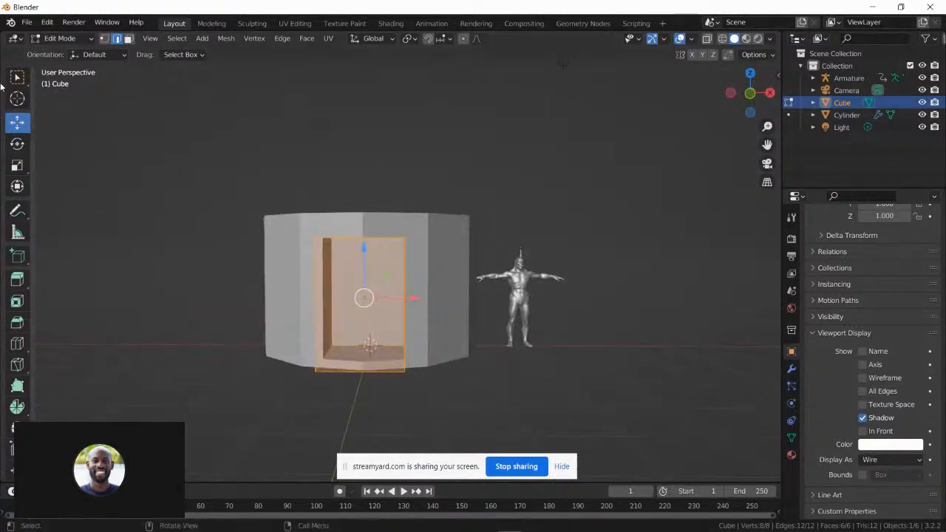
pyautogui.click(17, 165)
pyautogui.moveTo(362, 340); pyautogui.dragTo(363, 326, button='middle')
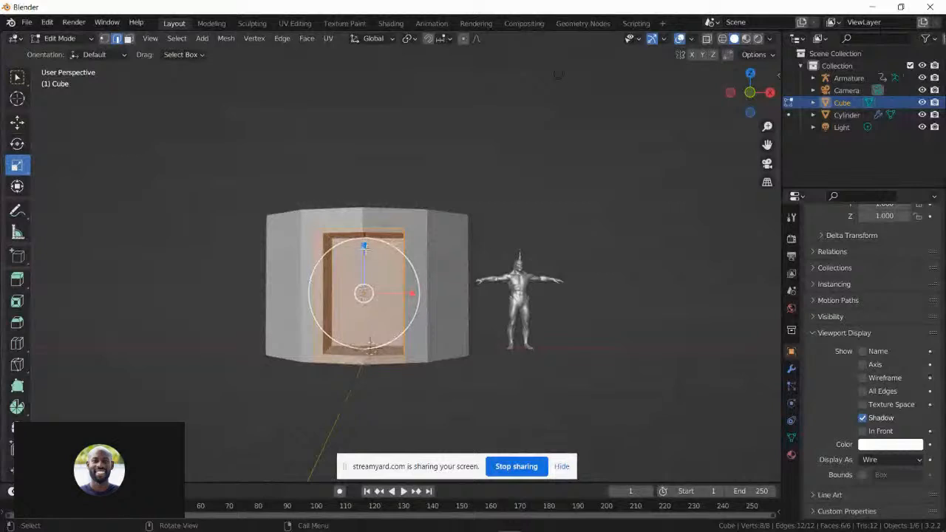
pyautogui.moveTo(363, 247)
pyautogui.mouseDown()
pyautogui.moveTo(367, 258)
pyautogui.moveTo(364, 250)
pyautogui.mouseUp()
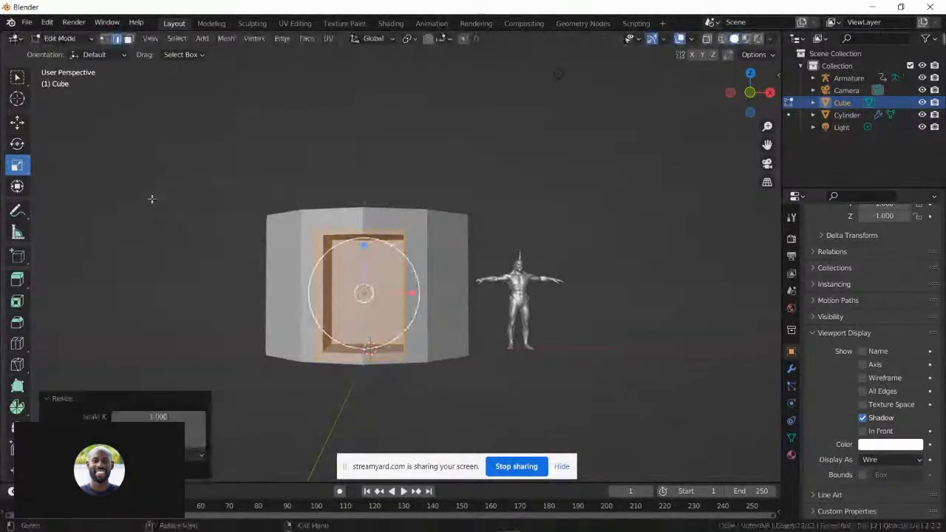
# - Lower the cube's mesh slightly along the Z axis so the doorway cut sits nearer the hut's base
pyautogui.click(18, 123)
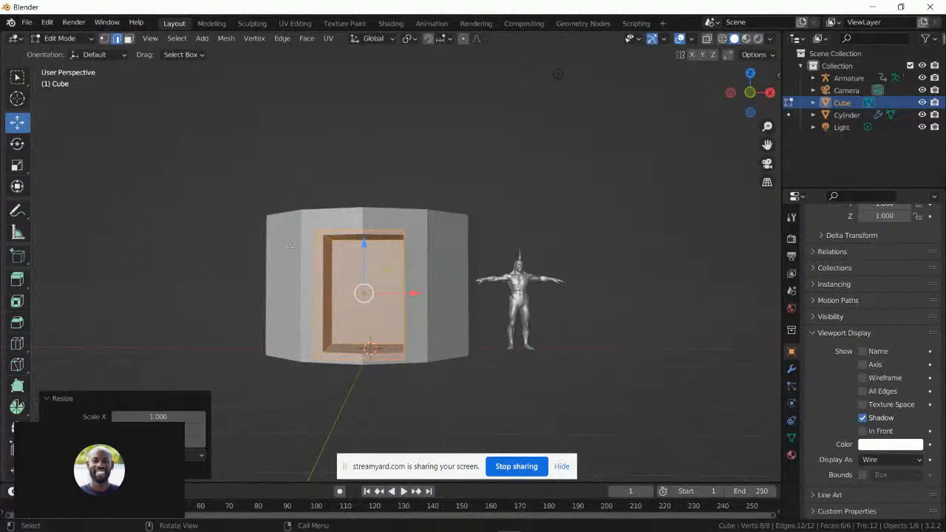
pyautogui.moveTo(364, 244)
pyautogui.mouseDown()
pyautogui.moveTo(363, 235)
pyautogui.moveTo(364, 253)
pyautogui.mouseUp()
pyautogui.moveTo(364, 252); pyautogui.dragTo(170, 299, button='middle')
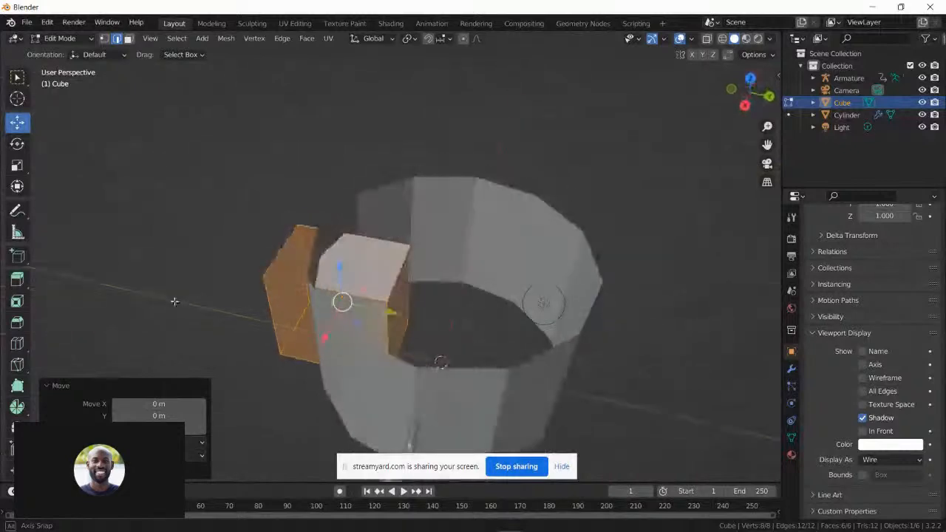
# - Select the cube's inner face in face mode and move it about -1.05 m along Y, closer to the hut wall
pyautogui.click(129, 39)
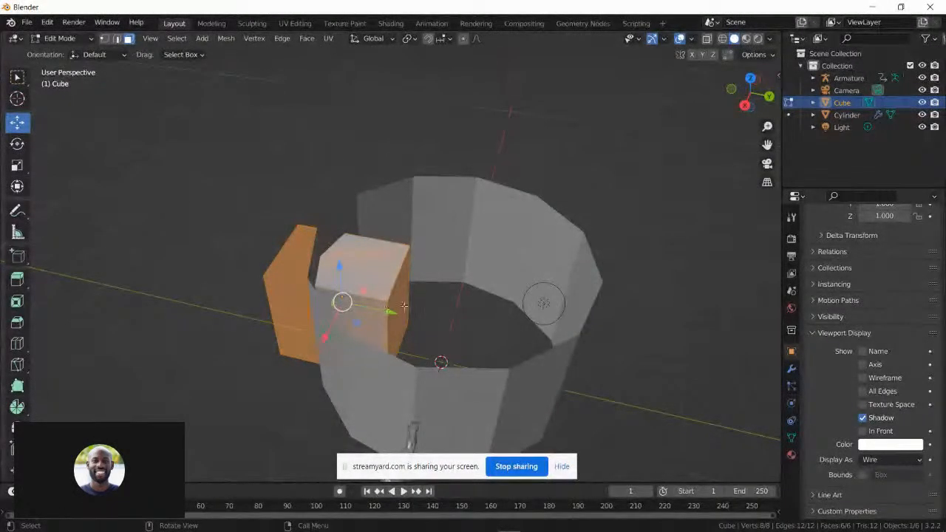
pyautogui.moveTo(404, 305); pyautogui.dragTo(389, 296, button='middle')
pyautogui.click(414, 329)
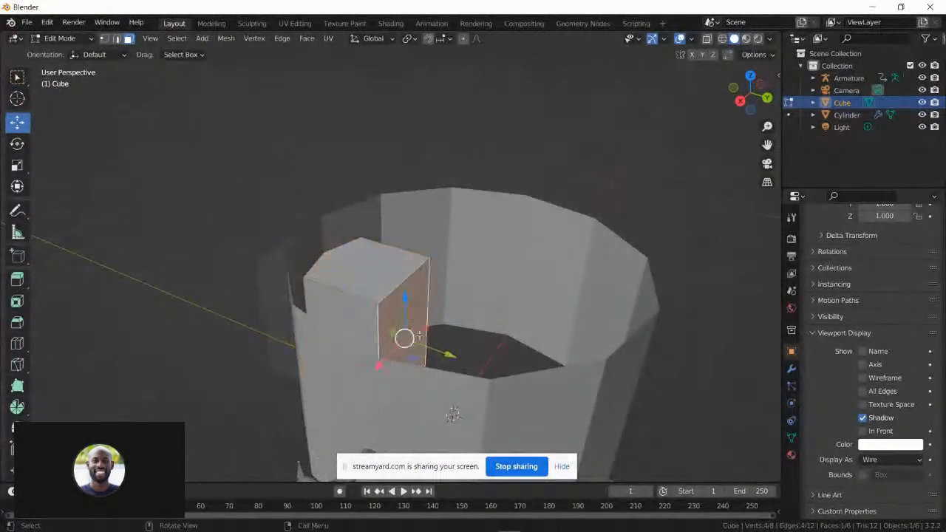
pyautogui.moveTo(446, 352); pyautogui.dragTo(381, 329)
pyautogui.moveTo(329, 261); pyautogui.dragTo(285, 329, button='middle')
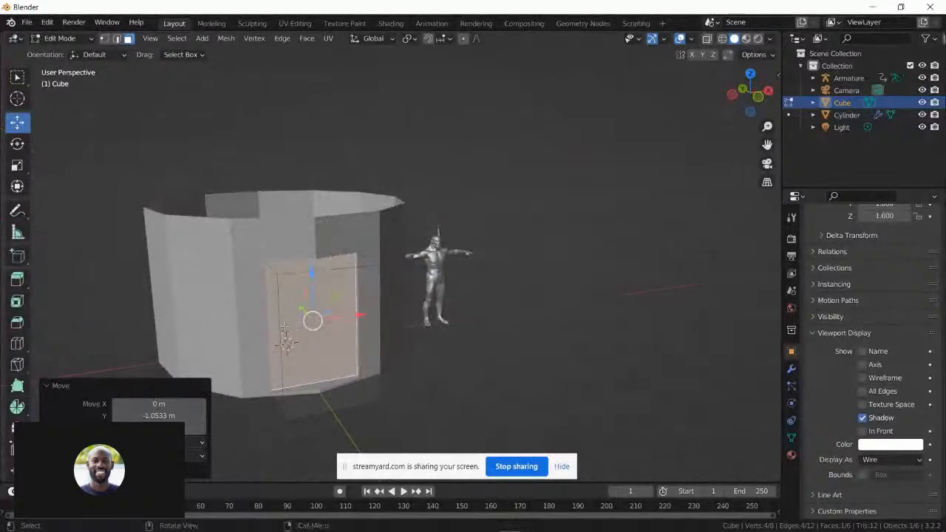
# - Select the cube's outer face and move it about 0.61 m along Y toward the wall to make the cutter thinner
pyautogui.click(344, 295)
pyautogui.moveTo(345, 295); pyautogui.dragTo(369, 309, button='middle')
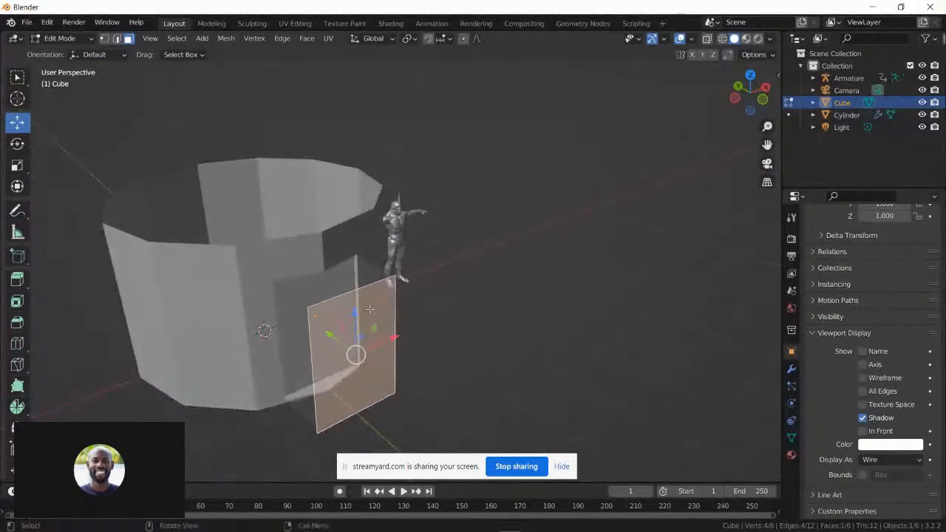
pyautogui.moveTo(326, 333); pyautogui.dragTo(304, 317)
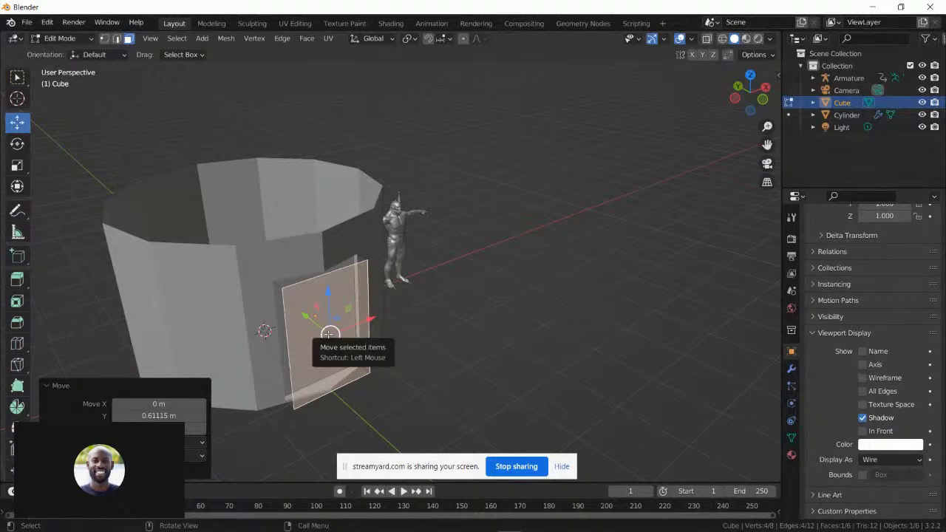
pyautogui.moveTo(330, 334); pyautogui.dragTo(185, 299, button='middle')
pyautogui.moveTo(298, 246); pyautogui.dragTo(312, 235, button='middle')
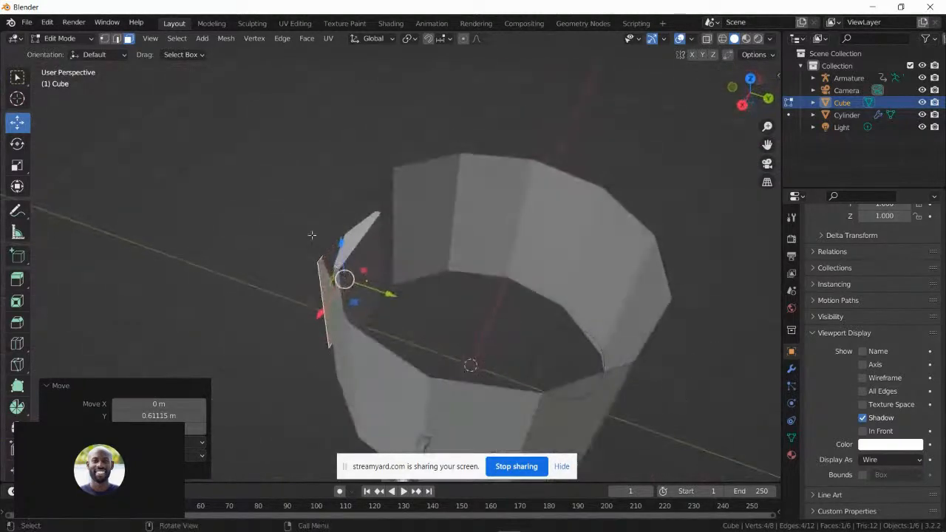
# - Delete the cube's inner face so the Boolean cut leaves an open doorway through the wall
pyautogui.click(375, 255)
pyautogui.moveTo(372, 253)
pyautogui.mouseDown(button='middle')
pyautogui.moveTo(345, 234)
pyautogui.moveTo(357, 247)
pyautogui.mouseUp(button='middle')
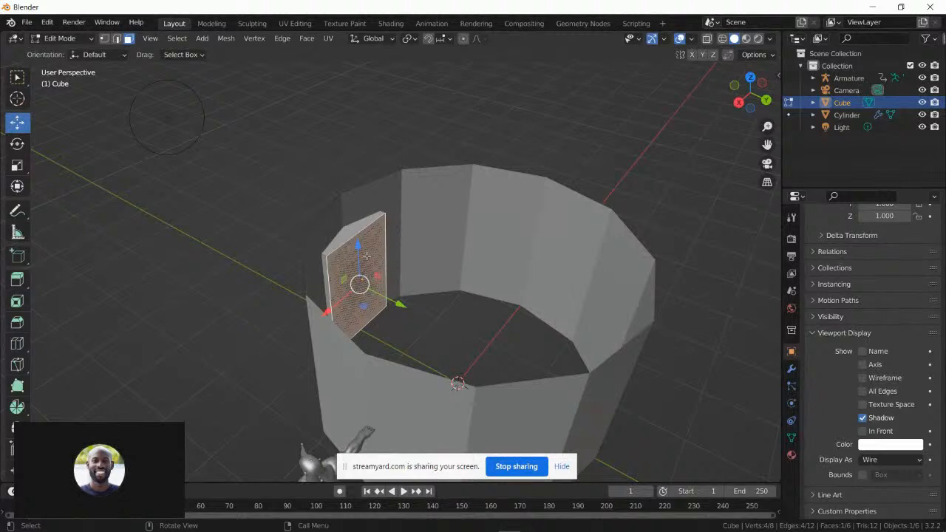
pyautogui.press('x')
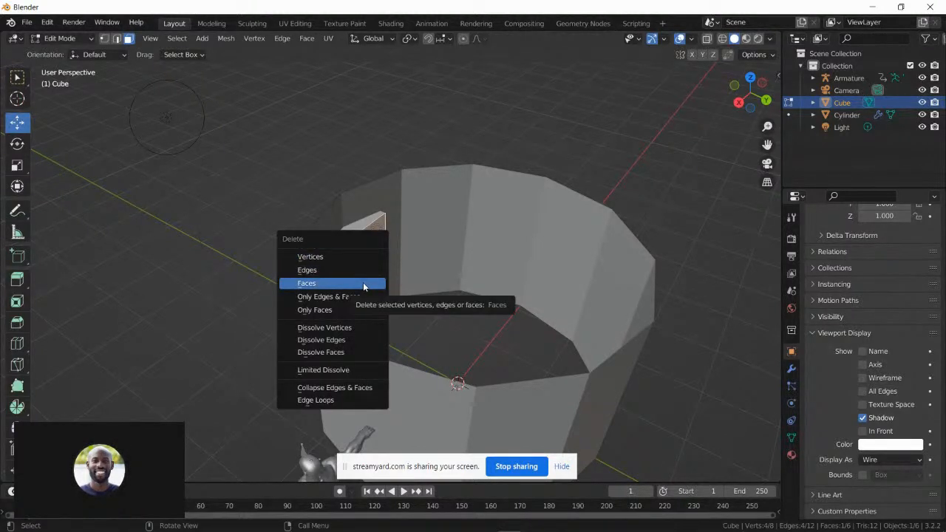
pyautogui.click(363, 282)
pyautogui.moveTo(363, 282); pyautogui.dragTo(408, 236, button='middle')
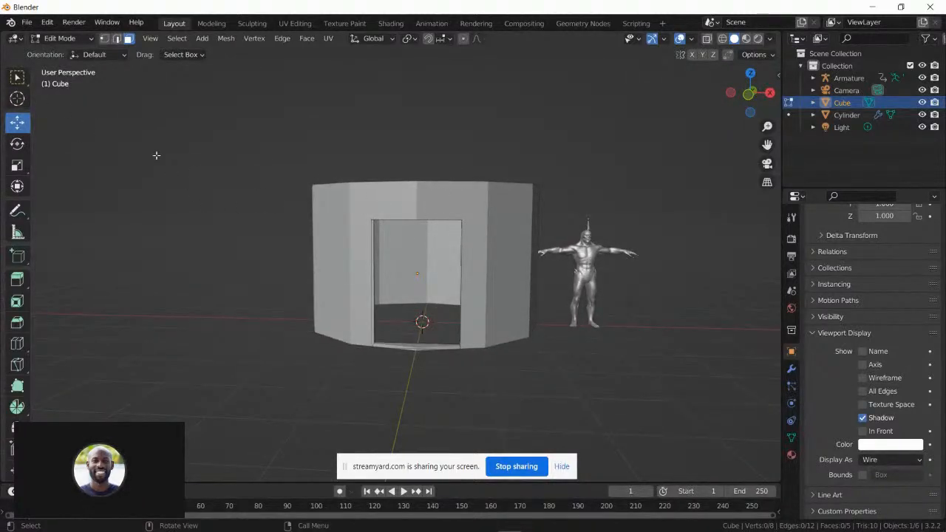
# - Return to Object Mode and scale the cube to about 0.916 along X to narrow the doorway
pyautogui.press('Tab')
pyautogui.moveTo(379, 192)
pyautogui.mouseDown(button='middle')
pyautogui.moveTo(388, 189)
pyautogui.moveTo(378, 184)
pyautogui.mouseUp(button='middle')
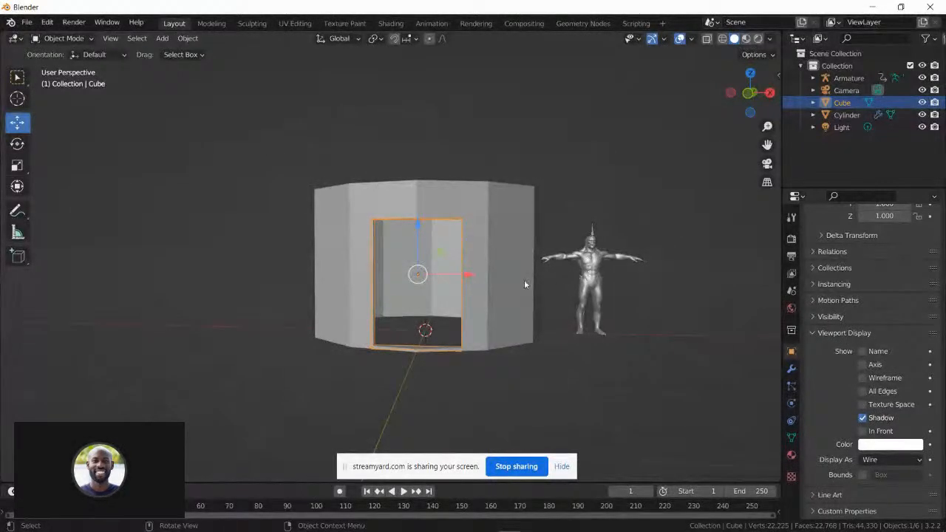
pyautogui.moveTo(416, 259)
pyautogui.mouseDown(button='middle')
pyautogui.moveTo(428, 264)
pyautogui.moveTo(420, 257)
pyautogui.mouseUp(button='middle')
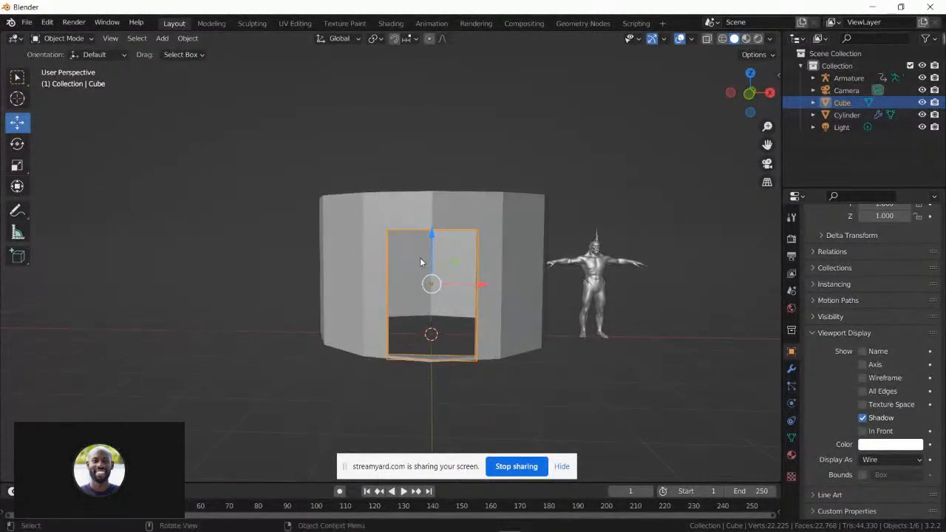
pyautogui.click(17, 165)
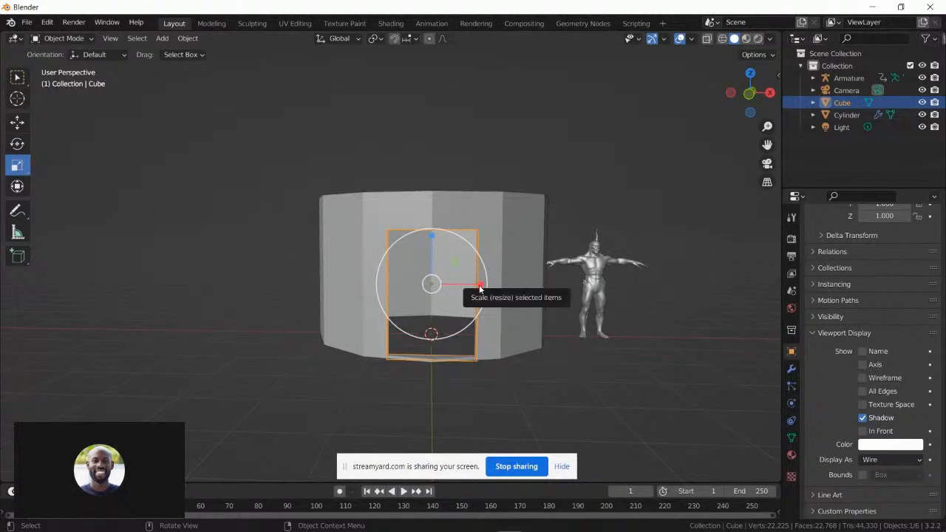
pyautogui.moveTo(479, 288); pyautogui.dragTo(466, 281)
pyautogui.moveTo(465, 281); pyautogui.dragTo(456, 291, button='middle')
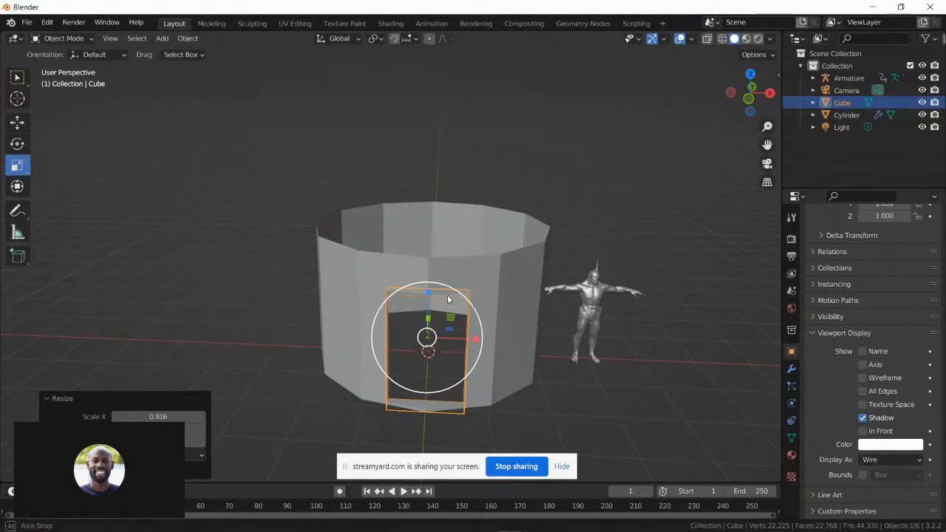
pyautogui.moveTo(447, 294); pyautogui.dragTo(450, 276, button='middle')
pyautogui.scroll(1, 451, 276)
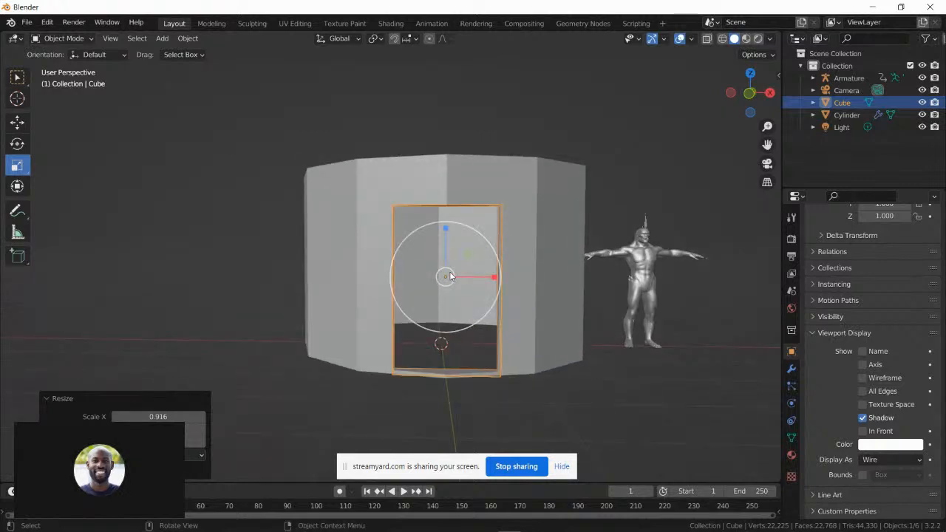
pyautogui.moveTo(451, 277)
pyautogui.mouseDown(button='middle')
pyautogui.moveTo(456, 320)
pyautogui.moveTo(447, 283)
pyautogui.mouseUp(button='middle')
pyautogui.moveTo(539, 300); pyautogui.dragTo(515, 279, button='middle')
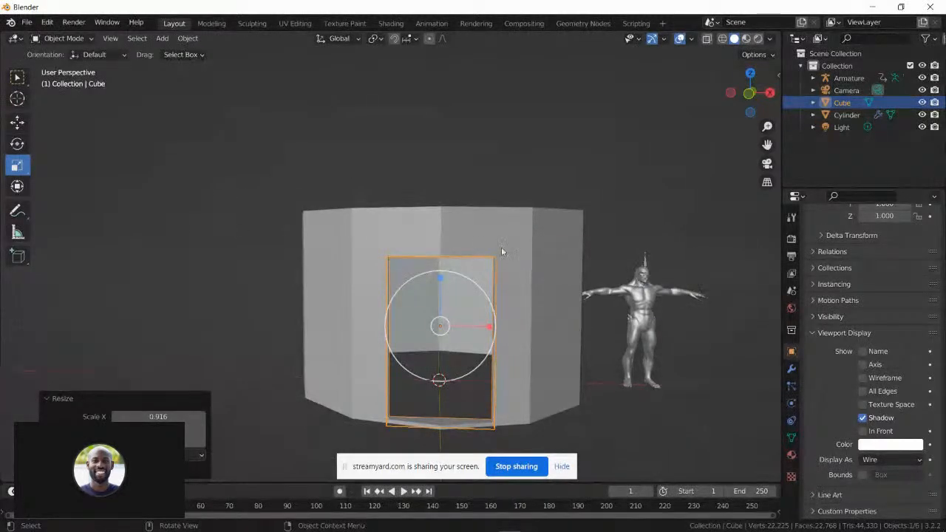
# - Select the cylinder and apply its Boolean modifier to make the doorway cut permanent
pyautogui.click(493, 228)
pyautogui.moveTo(496, 227); pyautogui.dragTo(494, 242, button='middle')
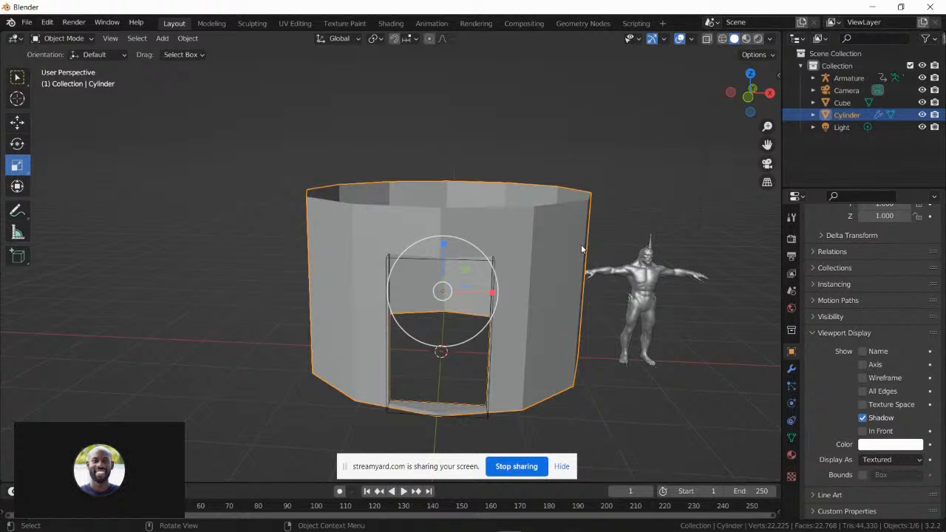
pyautogui.click(792, 371)
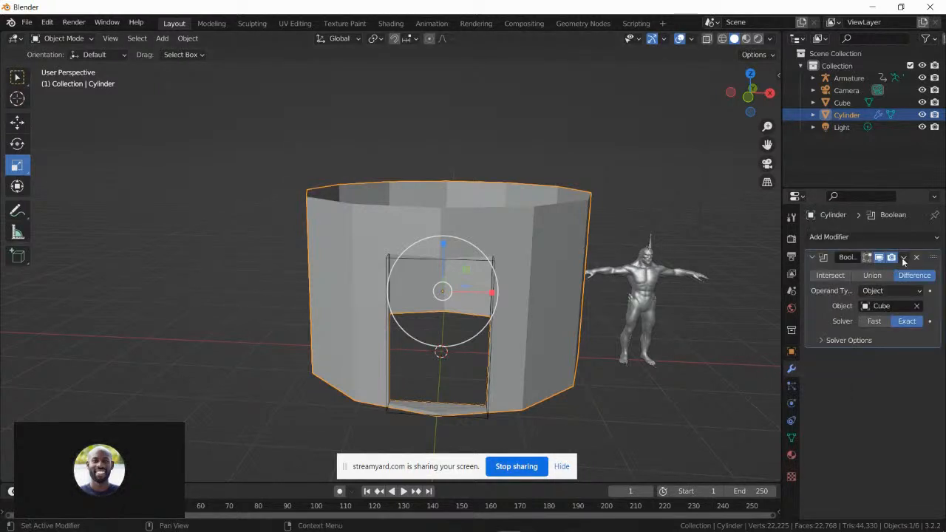
pyautogui.click(904, 257)
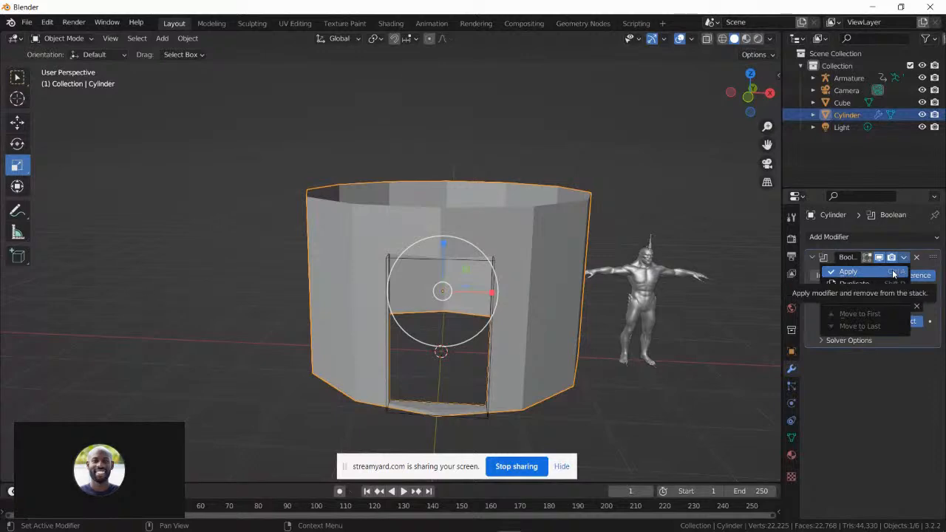
pyautogui.click(893, 275)
pyautogui.moveTo(406, 327); pyautogui.dragTo(585, 313, button='middle')
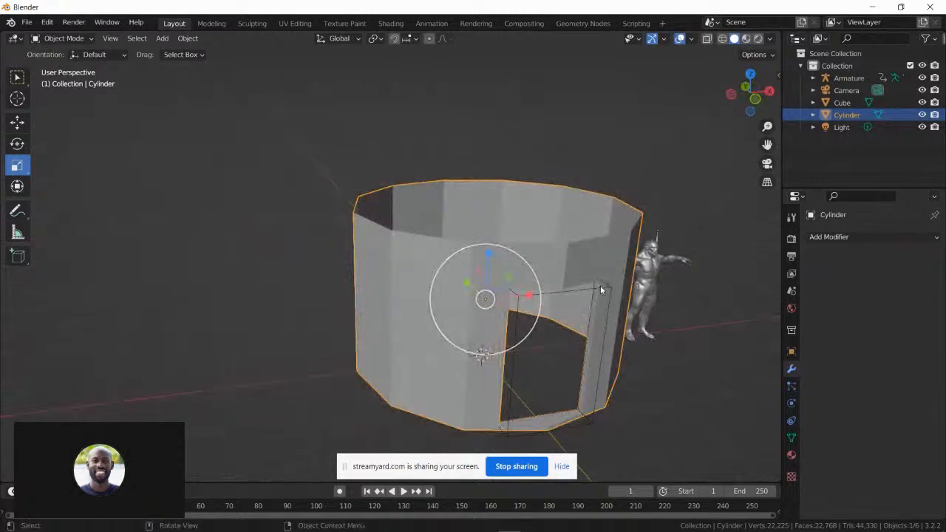
# - Select the wireframe cube in the doorway and delete it
pyautogui.click(602, 294)
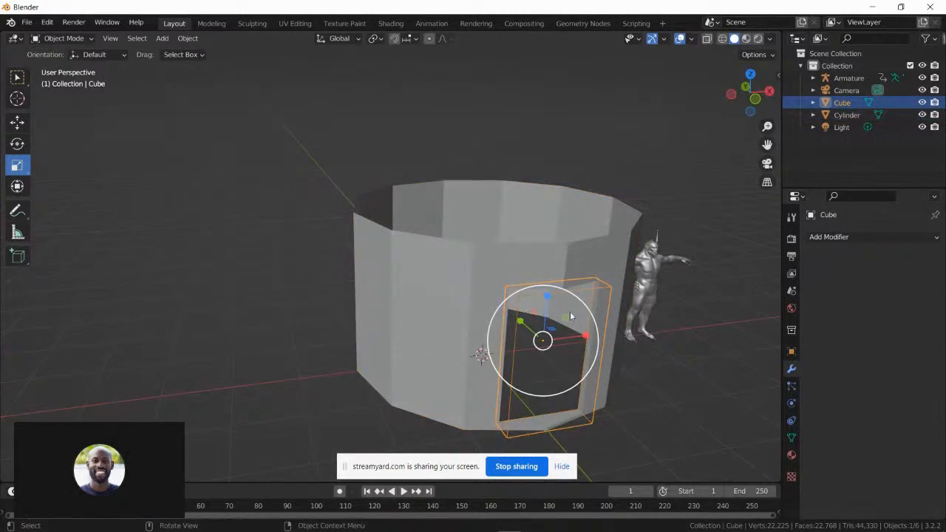
pyautogui.moveTo(571, 317); pyautogui.dragTo(513, 312, button='middle')
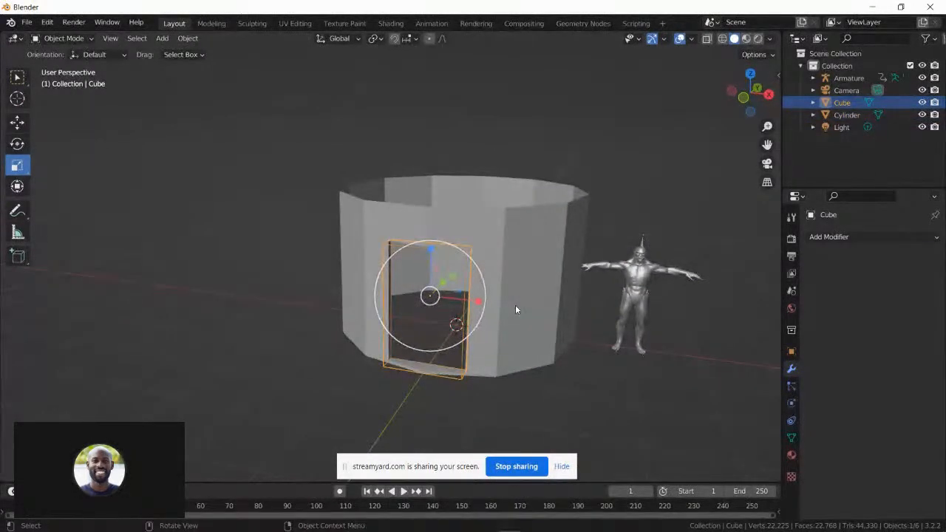
pyautogui.press('Delete')
pyautogui.moveTo(431, 281); pyautogui.dragTo(320, 268, button='middle')
pyautogui.scroll(4, 314, 280)
pyautogui.scroll(-5, 323, 289)
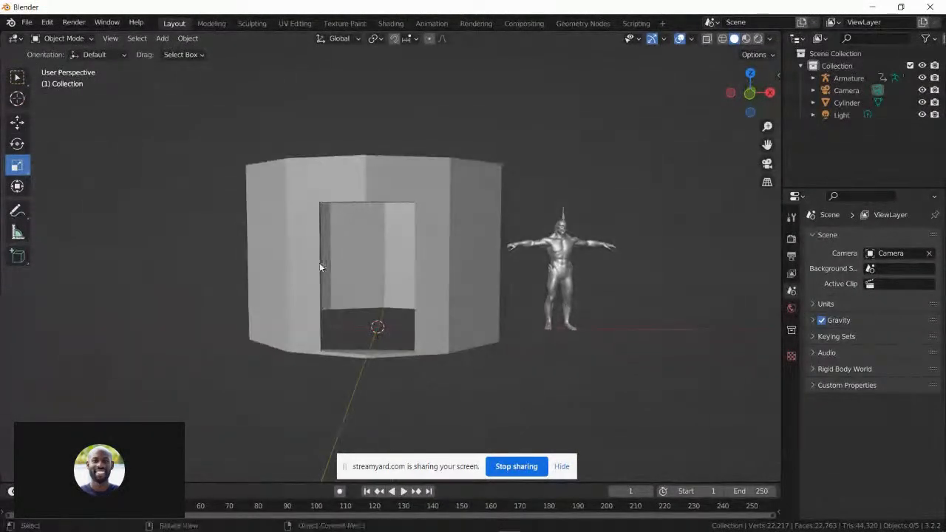
pyautogui.scroll(3, 335, 265)
pyautogui.scroll(-2, 335, 265)
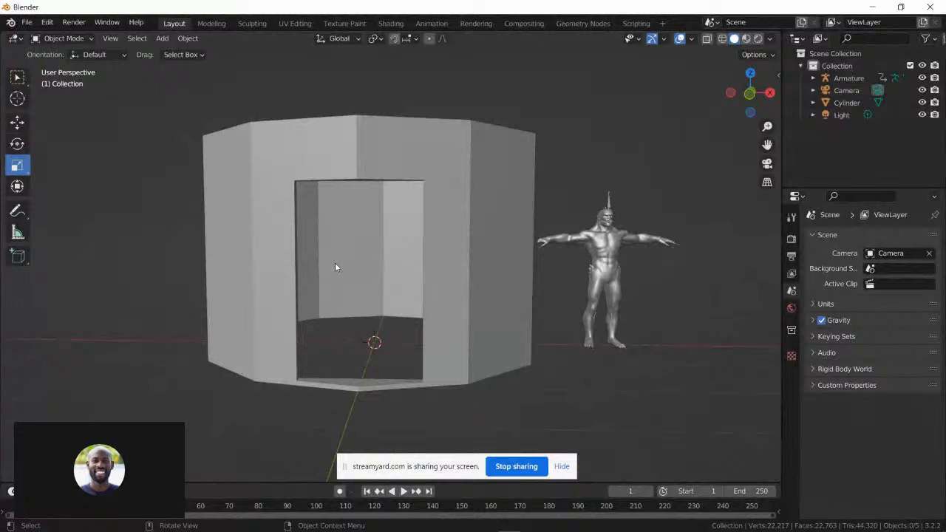
# - Examine the doorway in the hut wall, check the mud hut reference photos on the Milanote board in Chrome, and return to Blender
pyautogui.moveTo(332, 268); pyautogui.dragTo(333, 279, button='middle')
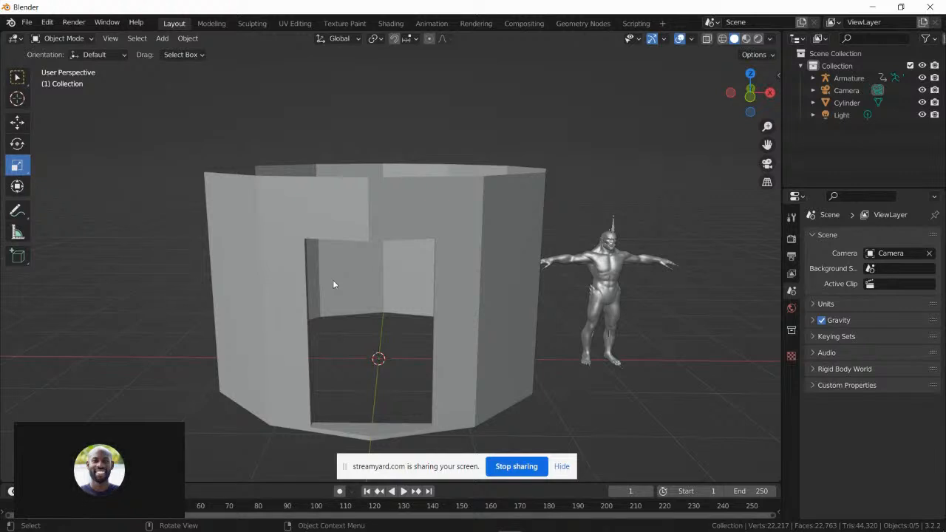
pyautogui.scroll(-4, 394, 312)
pyautogui.moveTo(382, 280); pyautogui.dragTo(401, 258, button='middle')
pyautogui.scroll(2, 386, 315)
pyautogui.moveTo(287, 530)
pyautogui.click(236, 525)
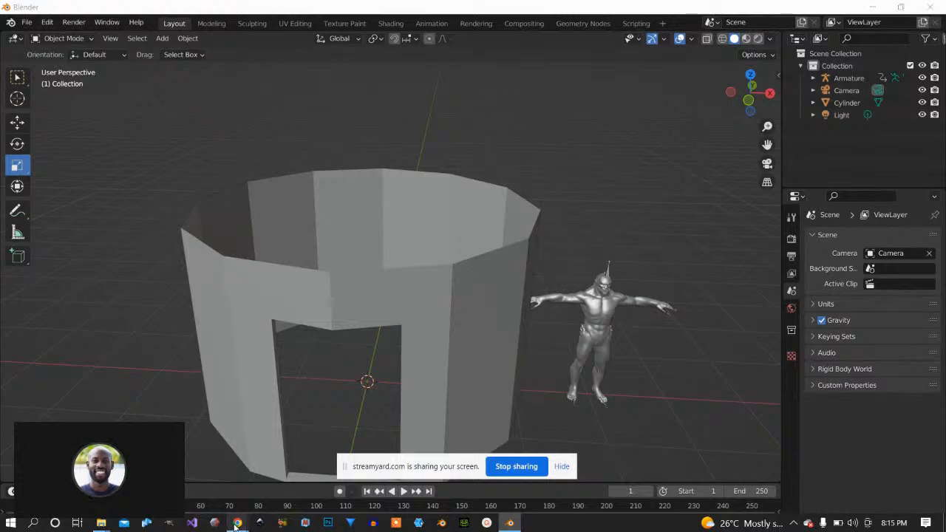
pyautogui.click(221, 477)
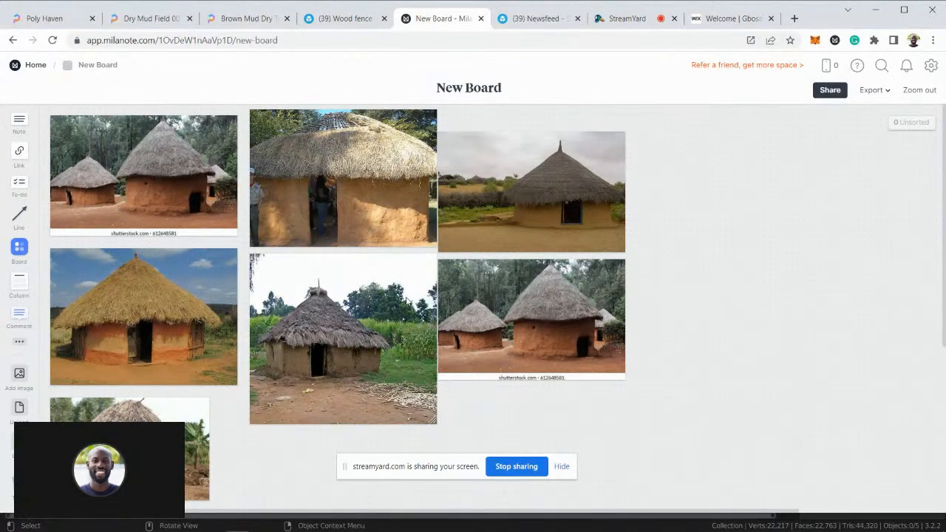
pyautogui.click(877, 10)
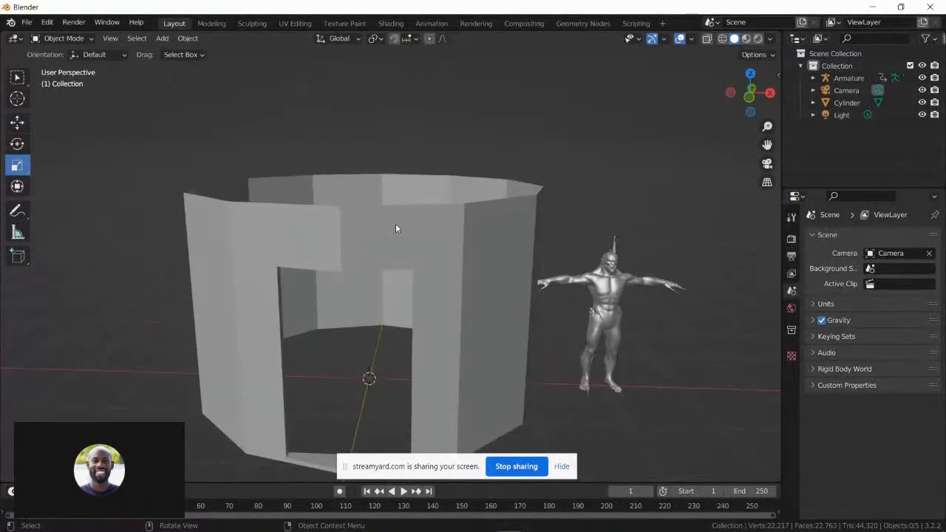
# - Enter Edit Mode on the hut cylinder, switch to edge selection and select the edge loop around the top rim
pyautogui.moveTo(395, 223); pyautogui.dragTo(312, 190, button='middle')
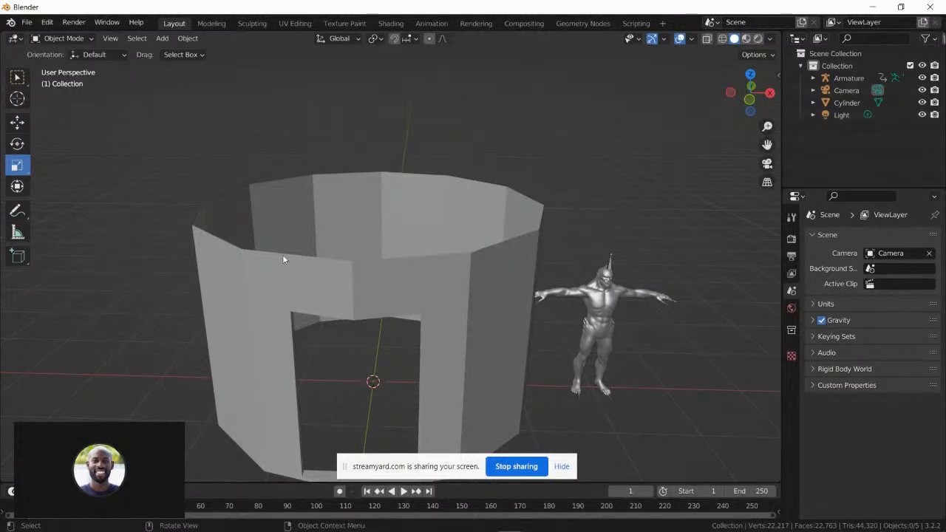
pyautogui.click(273, 273)
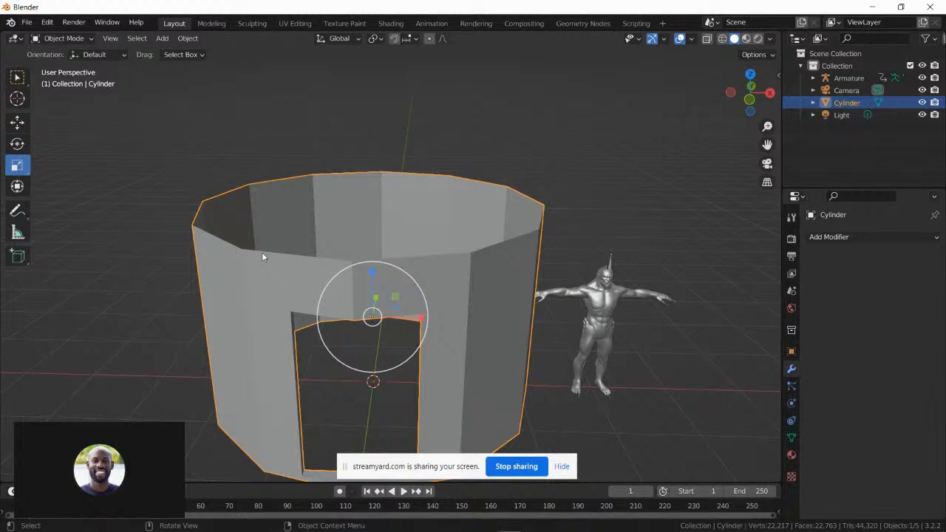
pyautogui.press('Tab')
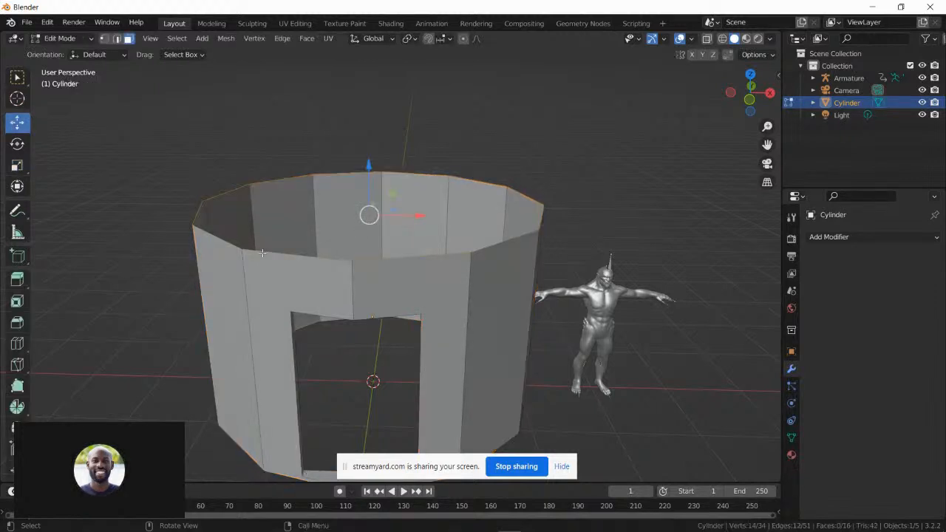
pyautogui.click(263, 253)
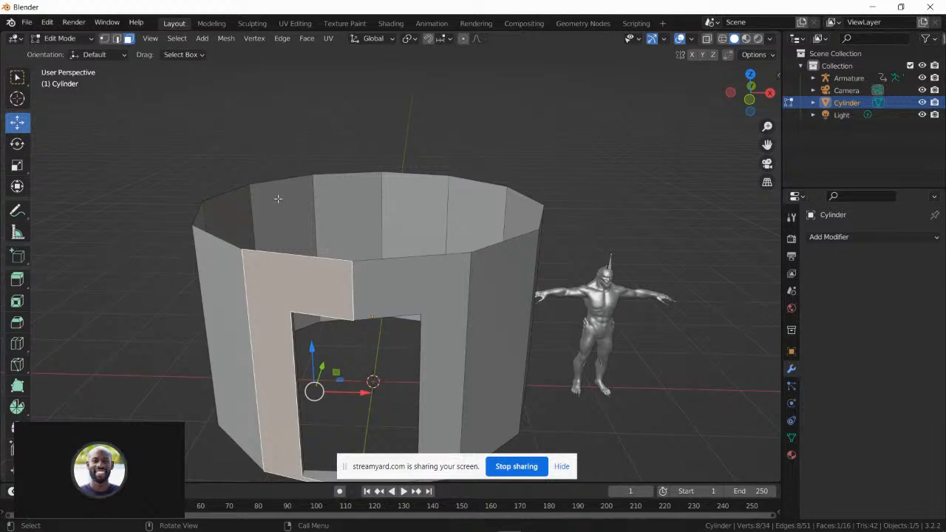
pyautogui.press('2')
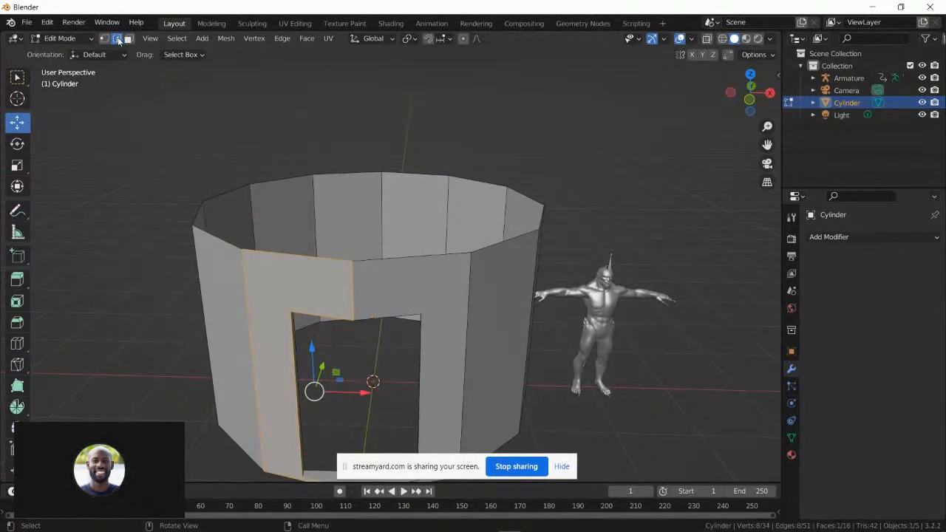
pyautogui.click(222, 238)
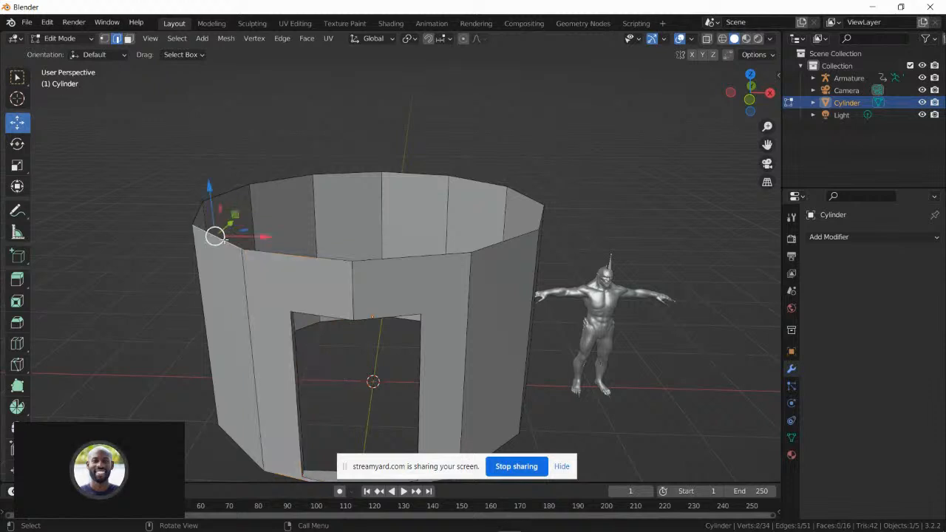
pyautogui.keyDown('alt'); pyautogui.click(230, 241); pyautogui.keyUp('alt')
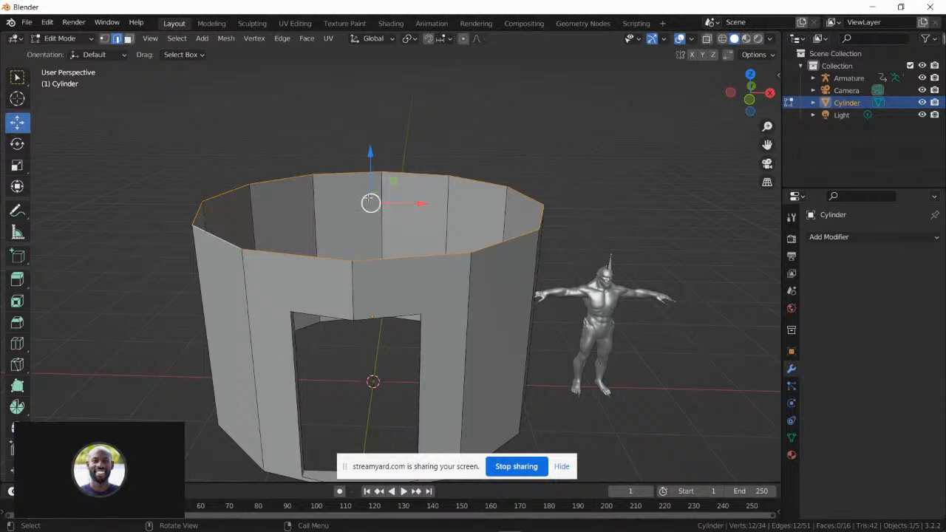
# - Reselect the wall's top rim by adding its edges one by one around the whole circle
pyautogui.moveTo(368, 200); pyautogui.dragTo(349, 260, button='middle')
pyautogui.click(385, 255)
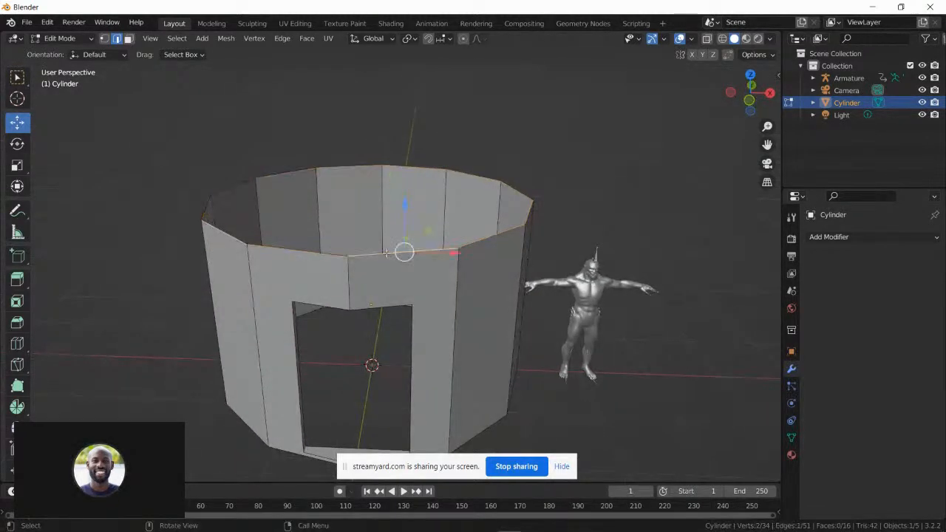
pyautogui.keyDown('shift'); pyautogui.click(488, 240); pyautogui.keyUp('shift')
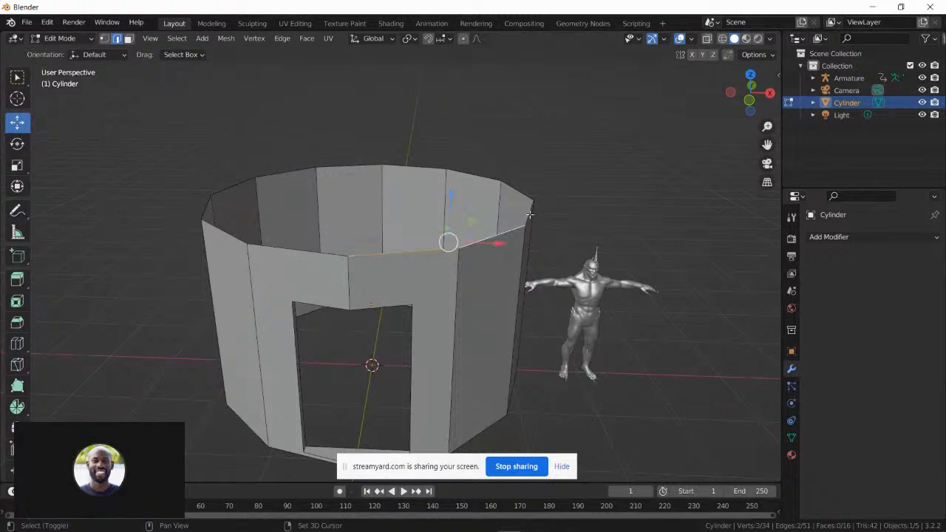
pyautogui.keyDown('shift'); pyautogui.click(529, 216); pyautogui.keyUp('shift')
pyautogui.keyDown('shift'); pyautogui.click(527, 194); pyautogui.keyUp('shift')
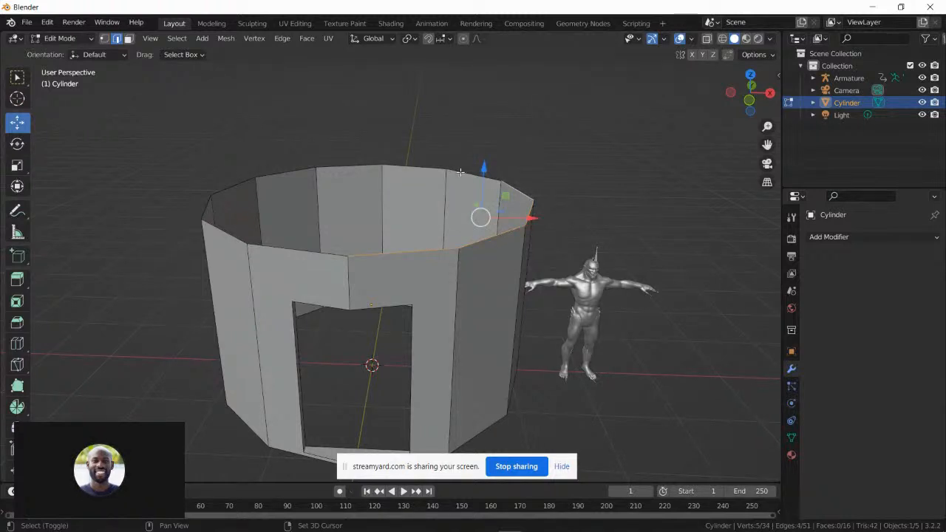
pyautogui.keyDown('shift'); pyautogui.click(462, 174); pyautogui.keyUp('shift')
pyautogui.keyDown('shift'); pyautogui.click(411, 166); pyautogui.keyUp('shift')
pyautogui.keyDown('shift'); pyautogui.click(361, 165); pyautogui.keyUp('shift')
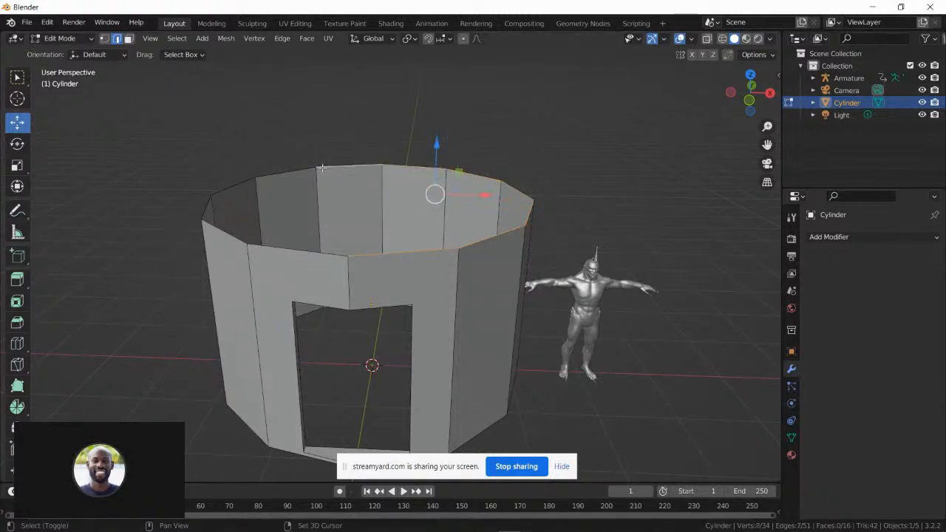
pyautogui.keyDown('shift'); pyautogui.click(283, 174); pyautogui.keyUp('shift')
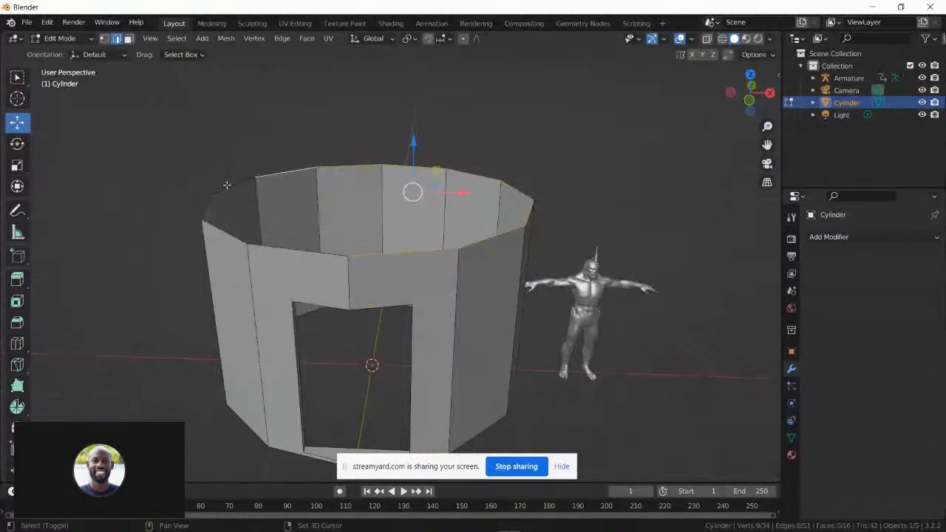
pyautogui.keyDown('shift'); pyautogui.click(229, 189); pyautogui.keyUp('shift')
pyautogui.keyDown('shift'); pyautogui.click(207, 210); pyautogui.keyUp('shift')
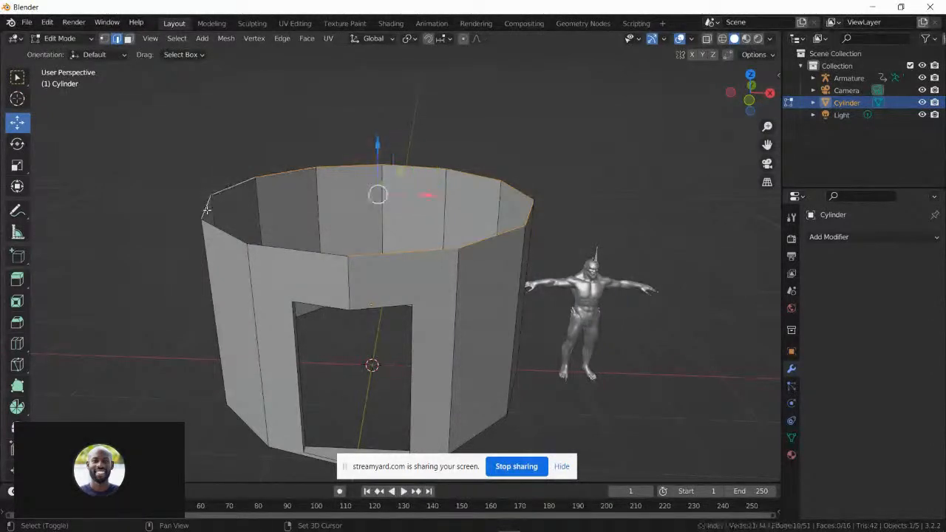
pyautogui.keyDown('shift'); pyautogui.click(221, 230); pyautogui.keyUp('shift')
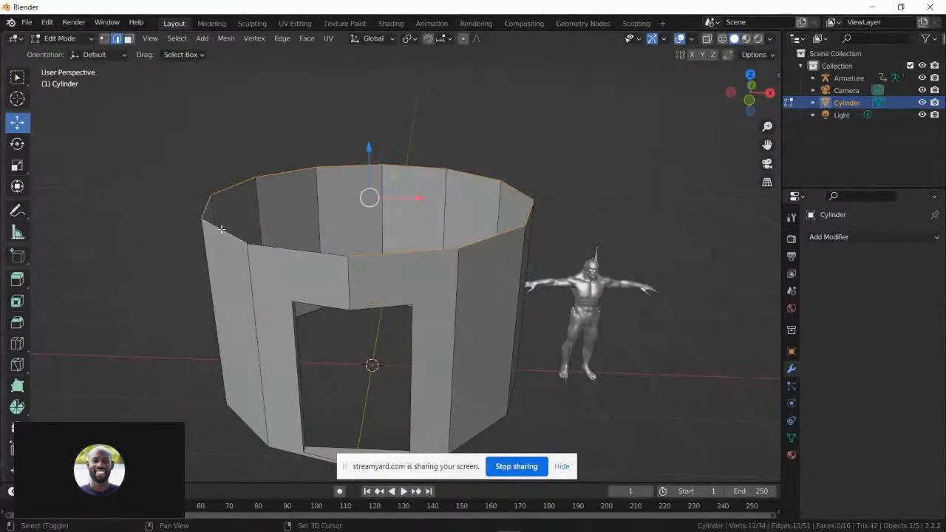
pyautogui.keyDown('shift'); pyautogui.click(288, 251); pyautogui.keyUp('shift')
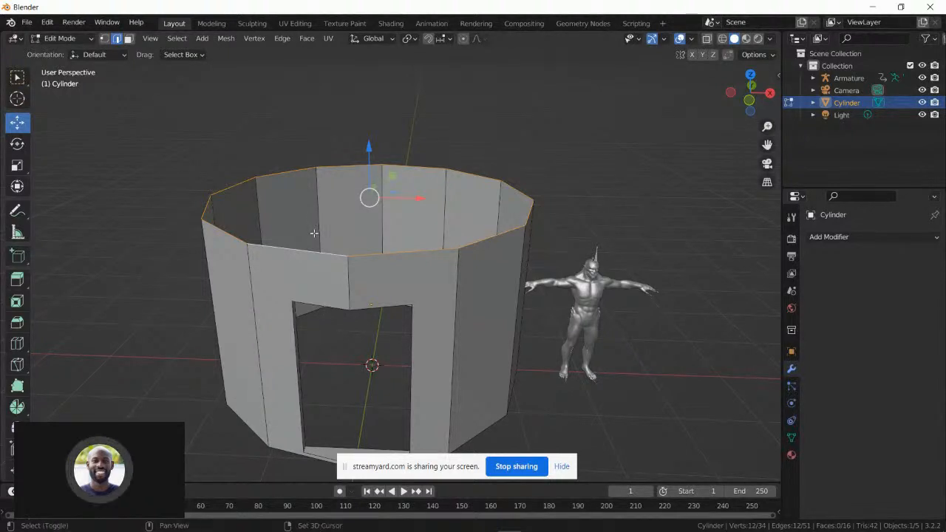
pyautogui.keyDown('alt'); pyautogui.keyDown('shift'); pyautogui.click(311, 252); pyautogui.keyUp('shift'); pyautogui.keyUp('alt')
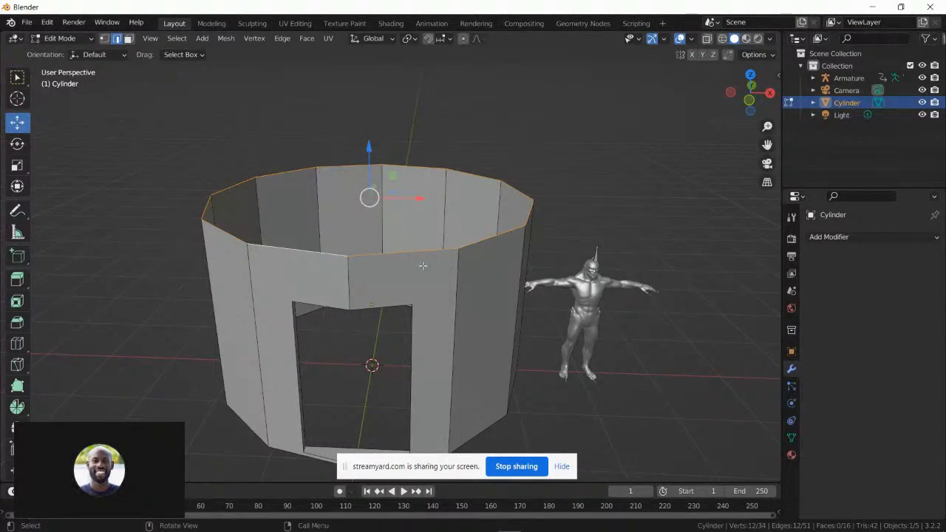
# - Try to rip the selected top rim edges away from the hut wall
pyautogui.moveTo(423, 265); pyautogui.dragTo(342, 259, button='middle')
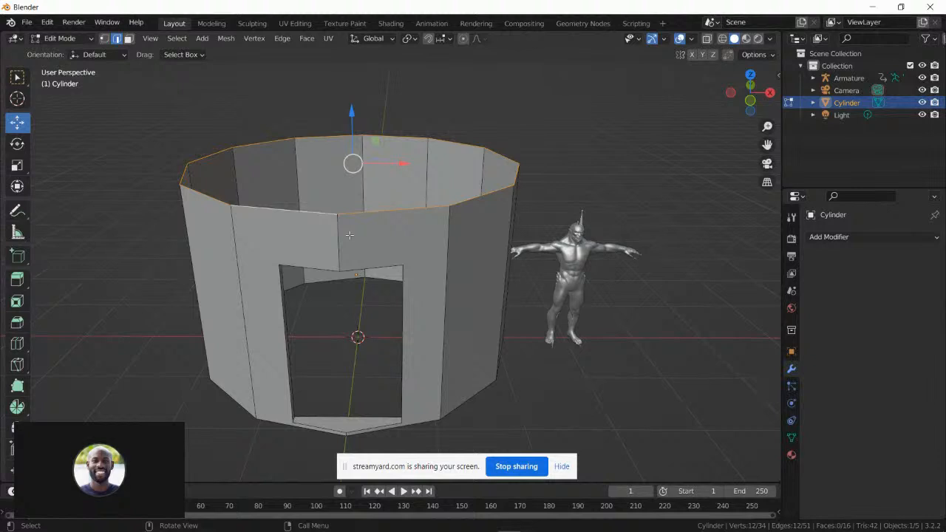
pyautogui.moveTo(350, 235); pyautogui.dragTo(340, 169, button='middle')
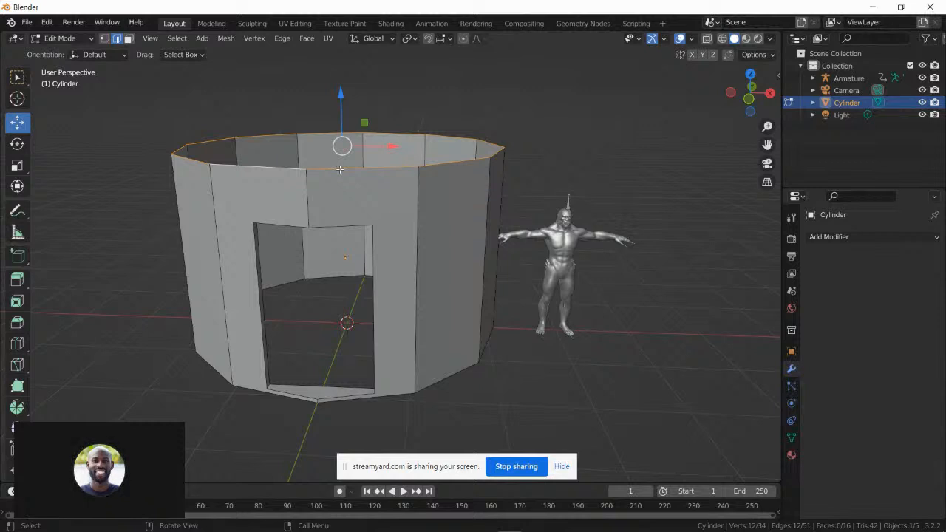
pyautogui.press('v')
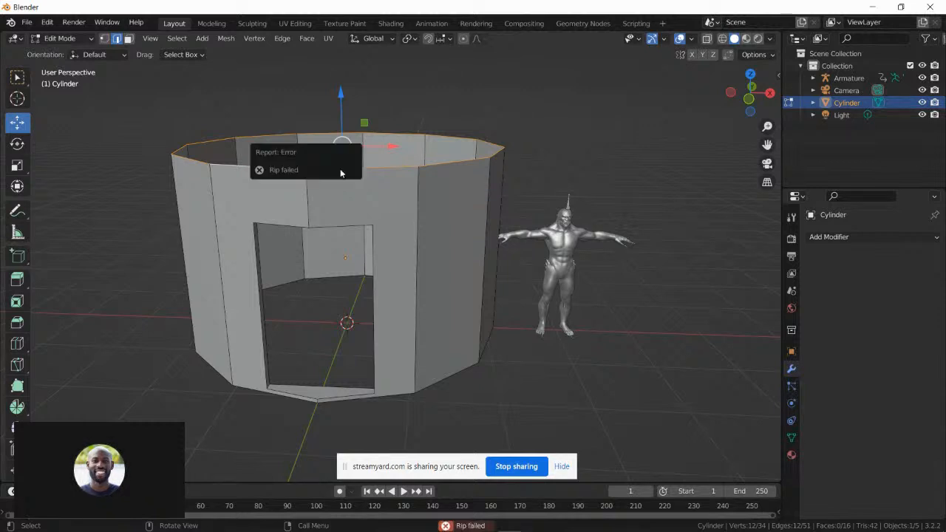
# - Duplicate the top rim edge loop in place and raise the copy about 0.04 m along Z
pyautogui.moveTo(343, 169); pyautogui.dragTo(321, 183, button='middle')
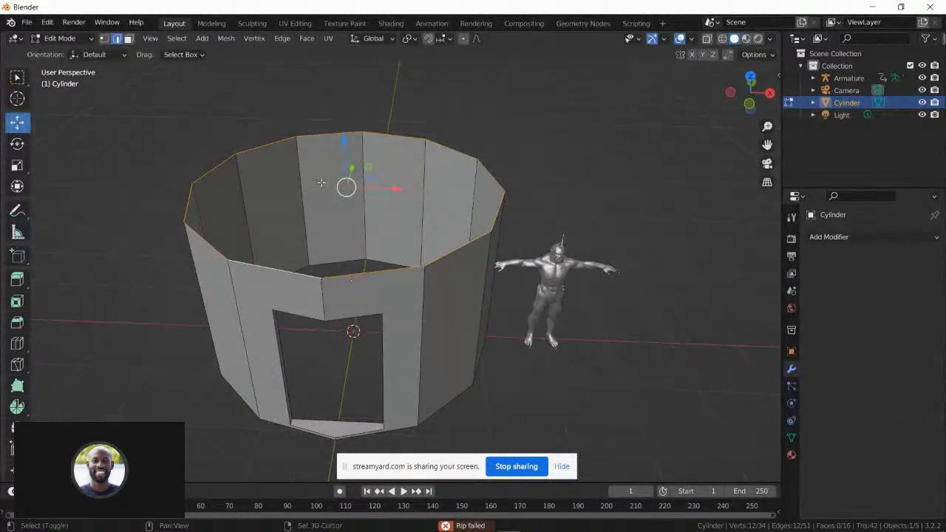
pyautogui.press('e')
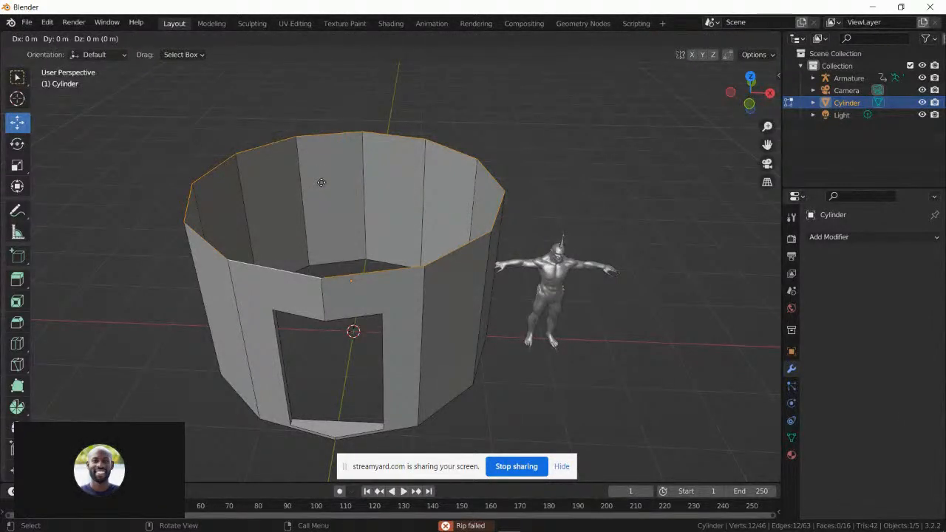
pyautogui.click(322, 183)
pyautogui.moveTo(338, 175); pyautogui.dragTo(344, 119, button='middle')
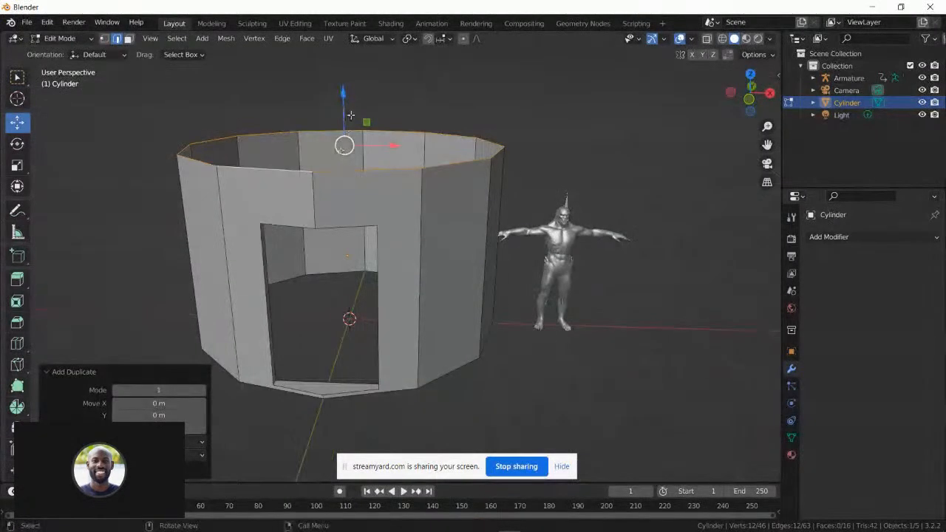
pyautogui.press('g')
pyautogui.press('z')
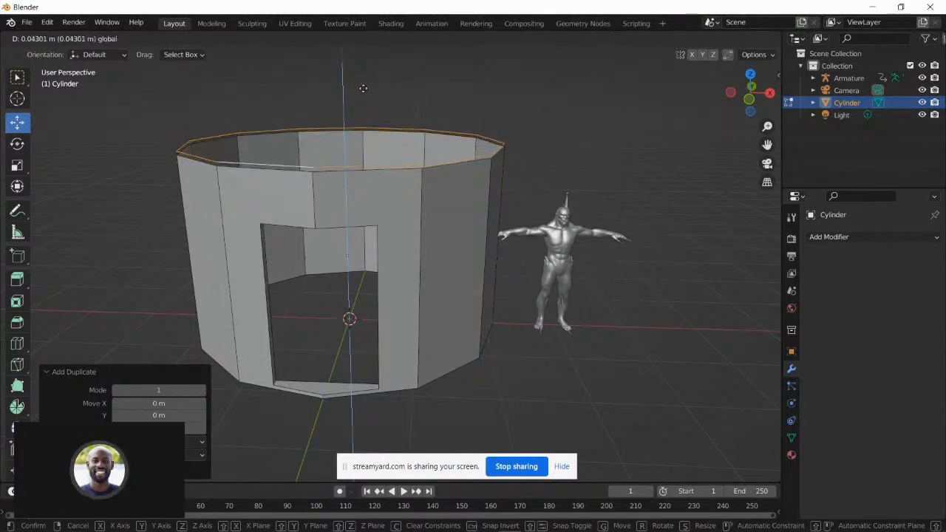
pyautogui.click(363, 88)
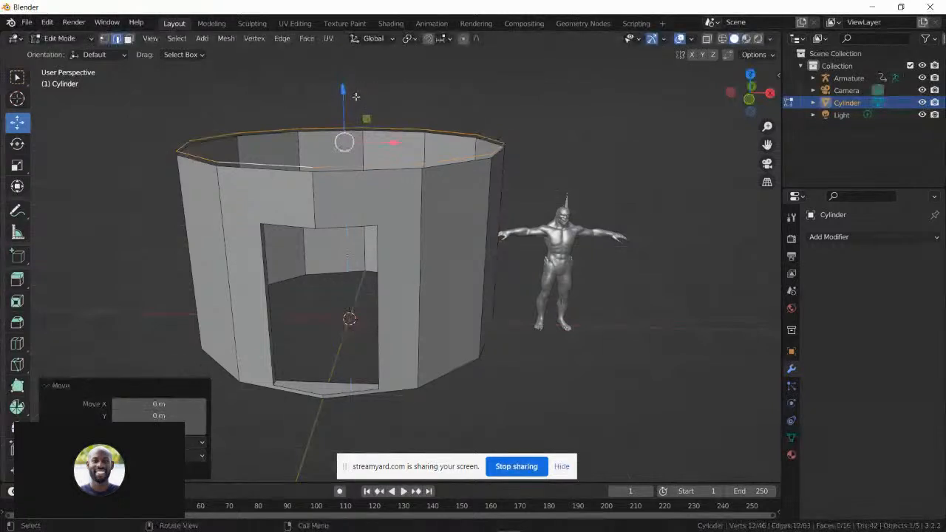
# - Scale the duplicated rim ring to about 1.348 so it overhangs the wall, and lower it slightly along Z
pyautogui.moveTo(356, 96); pyautogui.dragTo(362, 106, button='middle')
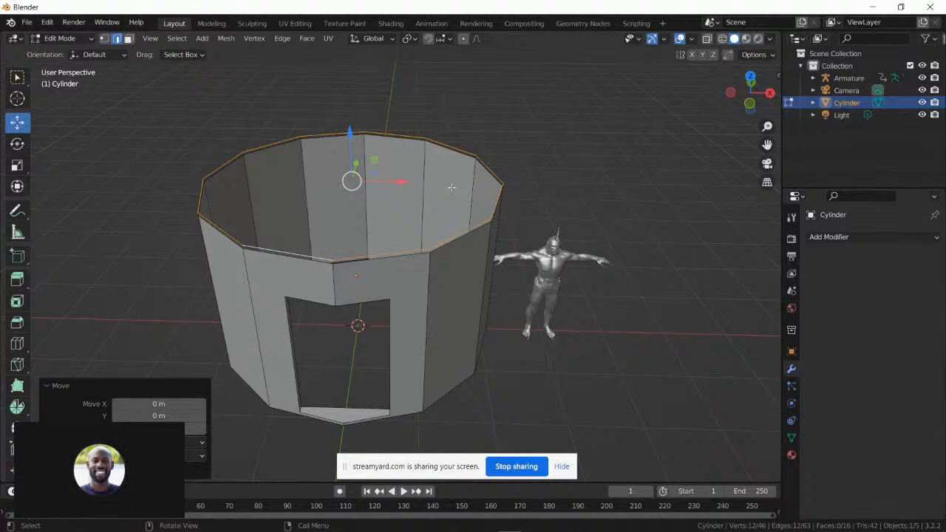
pyautogui.press('s')
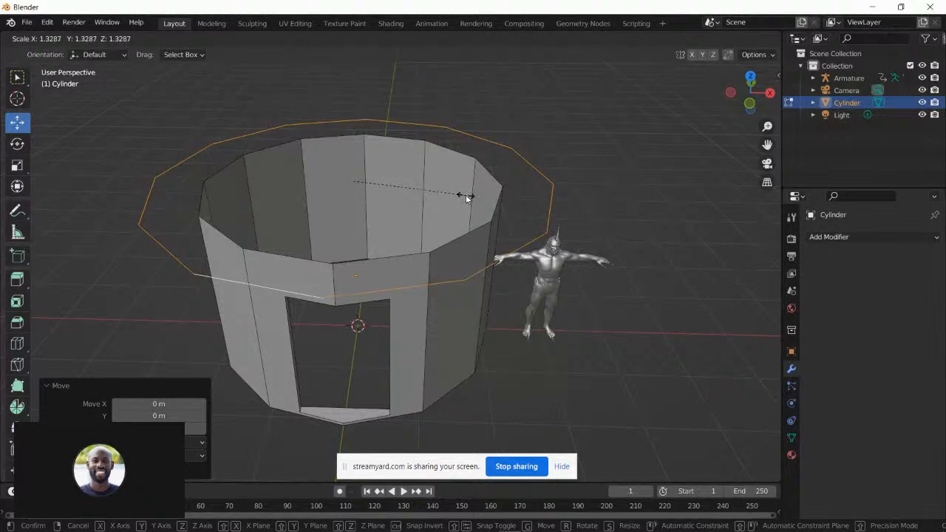
pyautogui.click(467, 196)
pyautogui.moveTo(467, 196); pyautogui.dragTo(462, 163, button='middle')
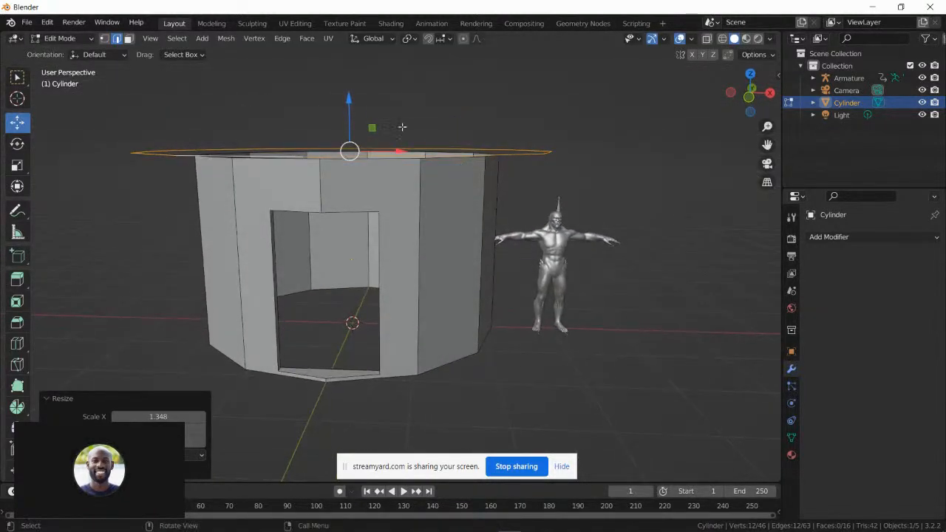
pyautogui.click(748, 98)
pyautogui.moveTo(361, 101); pyautogui.dragTo(368, 107)
pyautogui.moveTo(414, 109); pyautogui.dragTo(412, 126, button='middle')
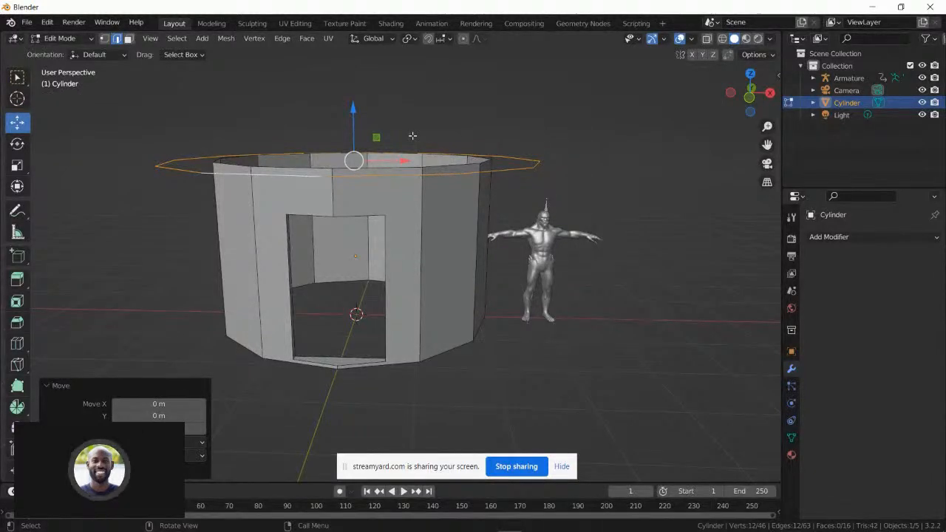
# - Extrude the overhanging ring once in place and again straight up along Z into a tall band above the wall
pyautogui.press('e')
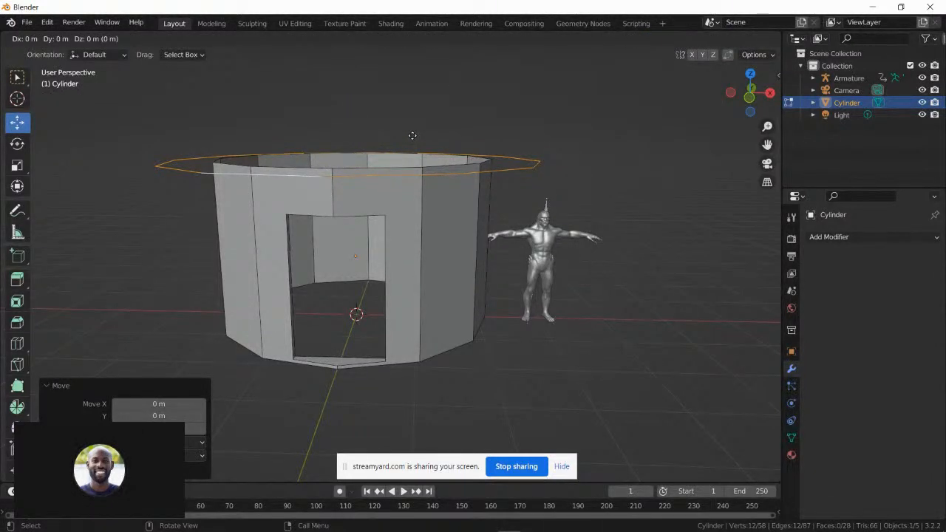
pyautogui.click(412, 136)
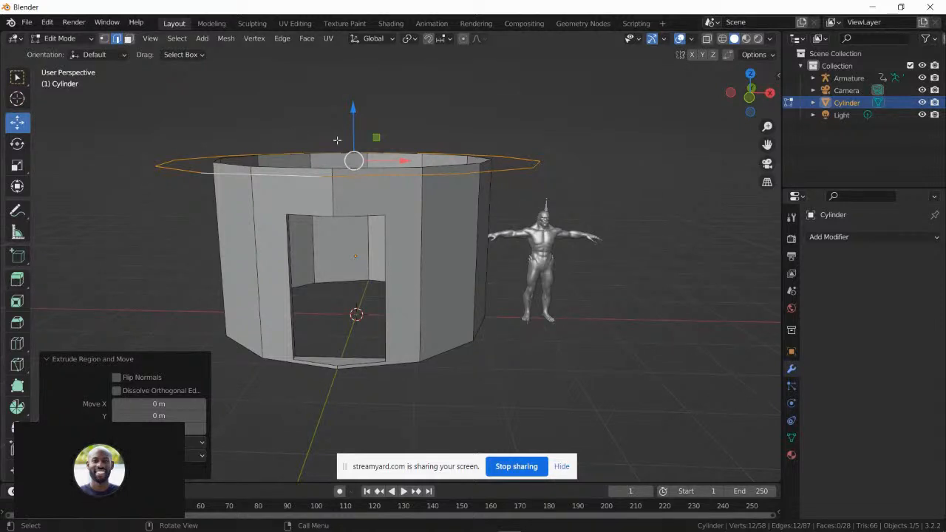
pyautogui.press('e')
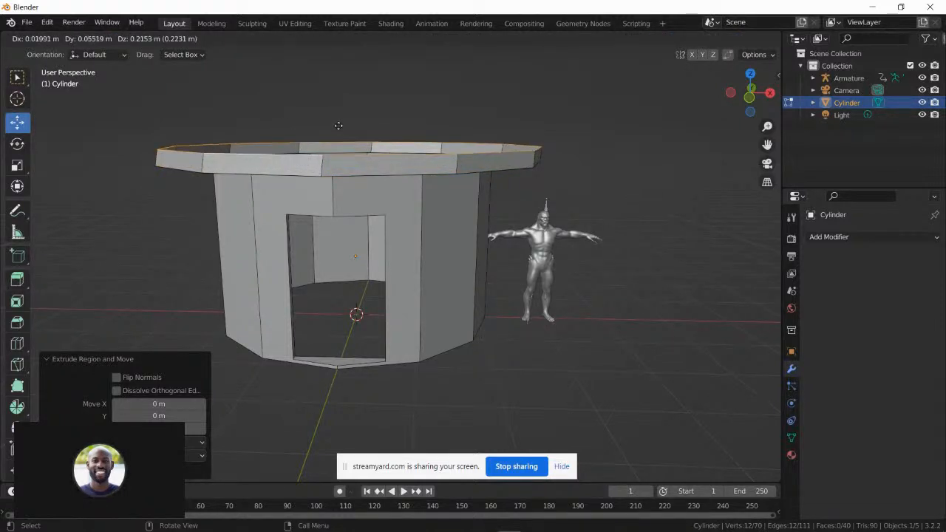
pyautogui.press('z')
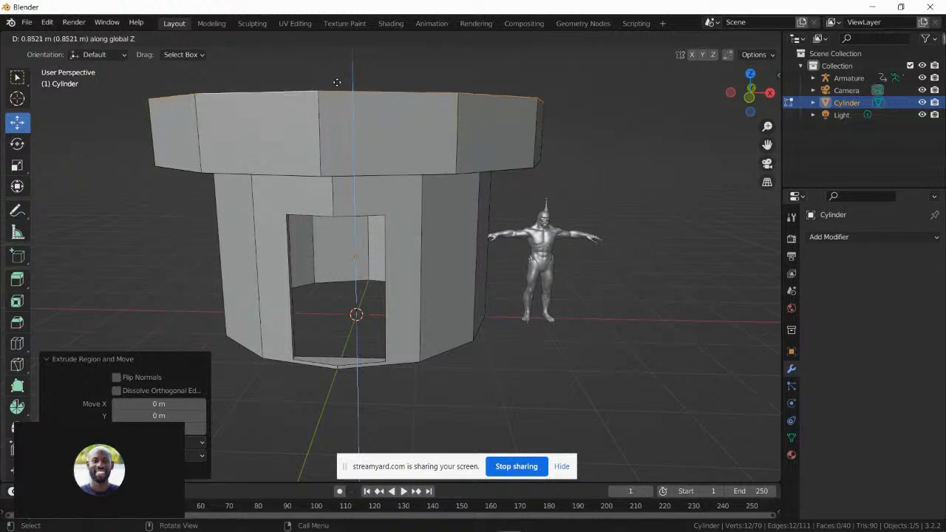
pyautogui.click(340, 485)
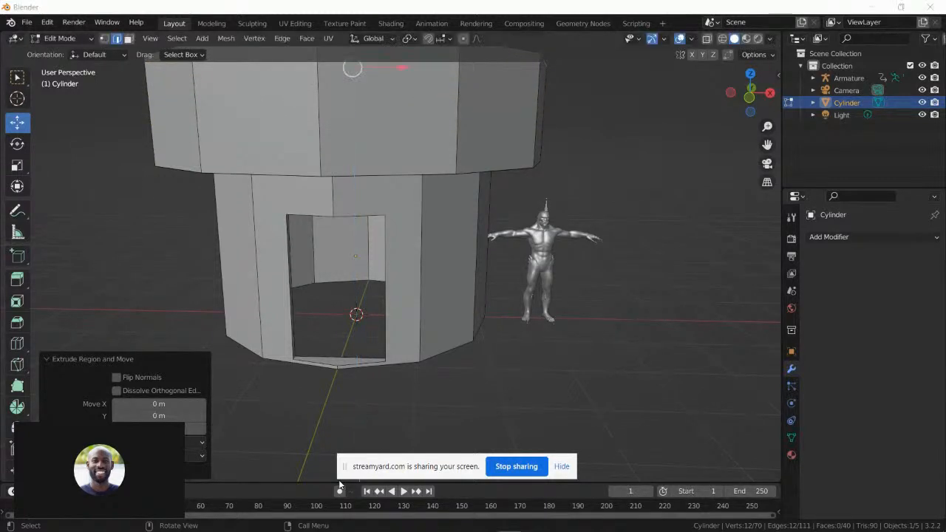
pyautogui.scroll(-3, 466, 321)
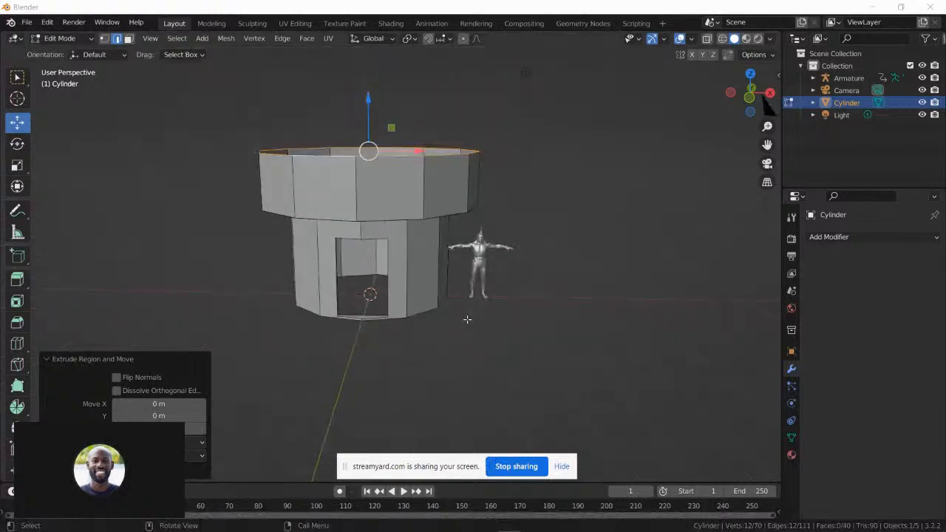
pyautogui.moveTo(429, 299); pyautogui.dragTo(415, 317, button='middle')
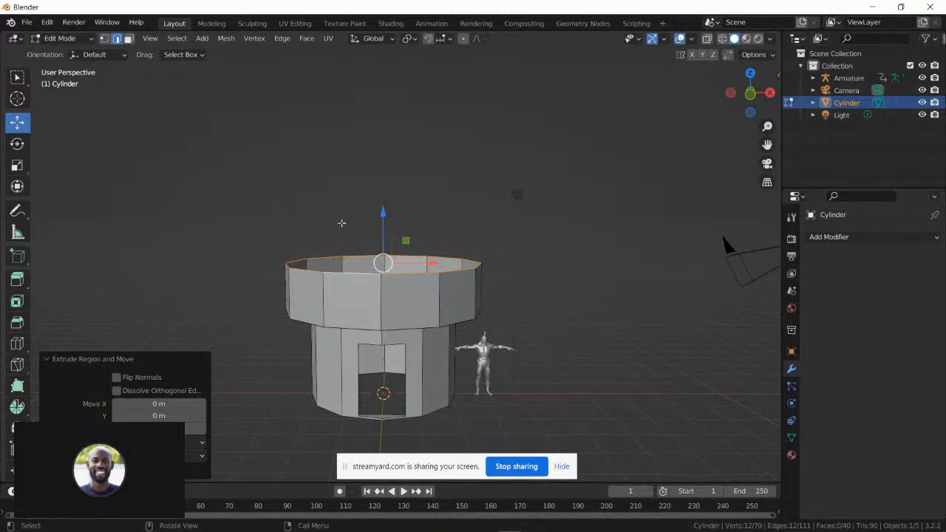
# - Raise the tall band's top ring along Z and scale it to 0.090 to form a conical roof
pyautogui.moveTo(382, 215); pyautogui.dragTo(382, 194)
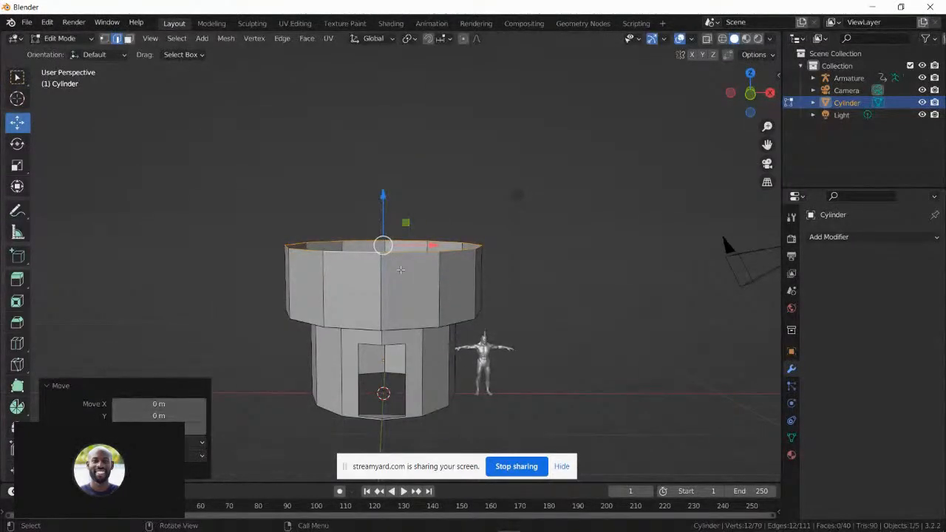
pyautogui.press('s')
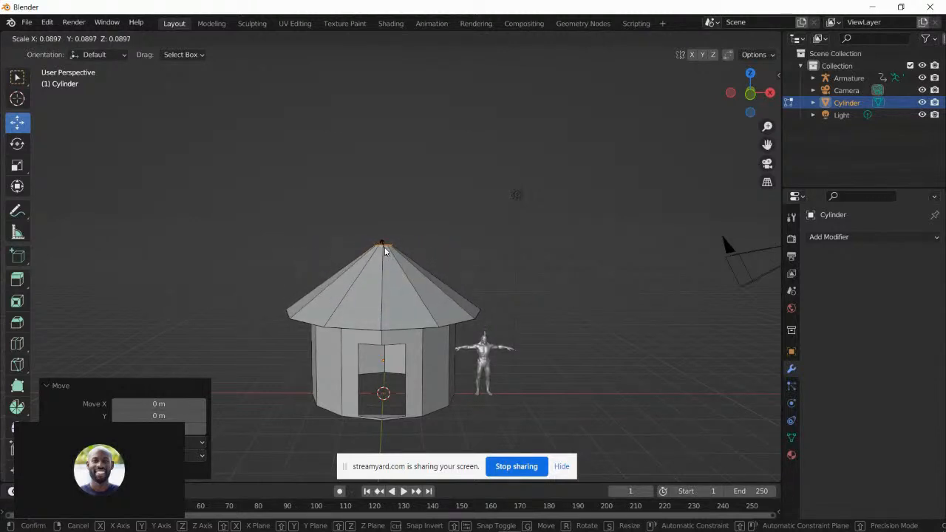
pyautogui.click(384, 247)
# - Examine the conical roof, overhang and doorway from several angles, comparing the hut's proportions with the human figure
pyautogui.scroll(4, 382, 246)
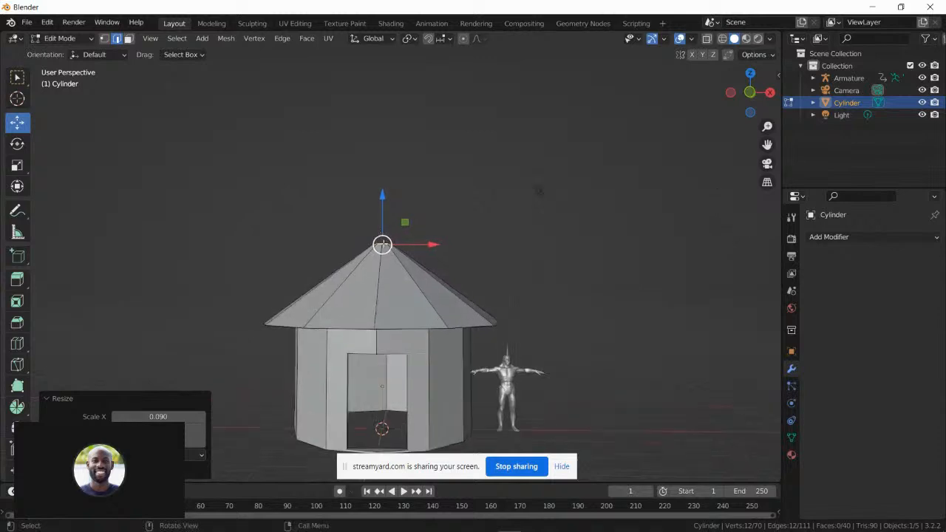
pyautogui.keyDown('shift'); pyautogui.moveTo(426, 290); pyautogui.dragTo(410, 259, button='middle'); pyautogui.keyUp('shift')
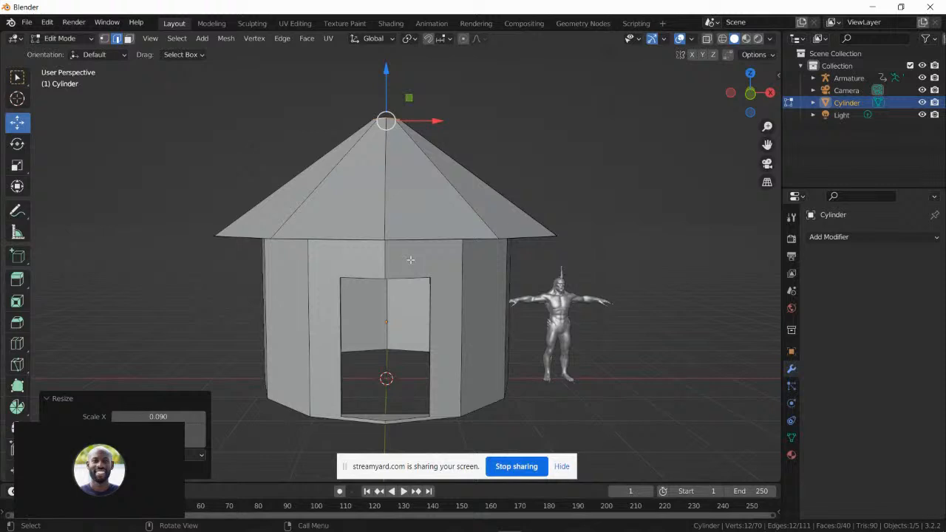
pyautogui.moveTo(380, 229); pyautogui.dragTo(374, 232, button='middle')
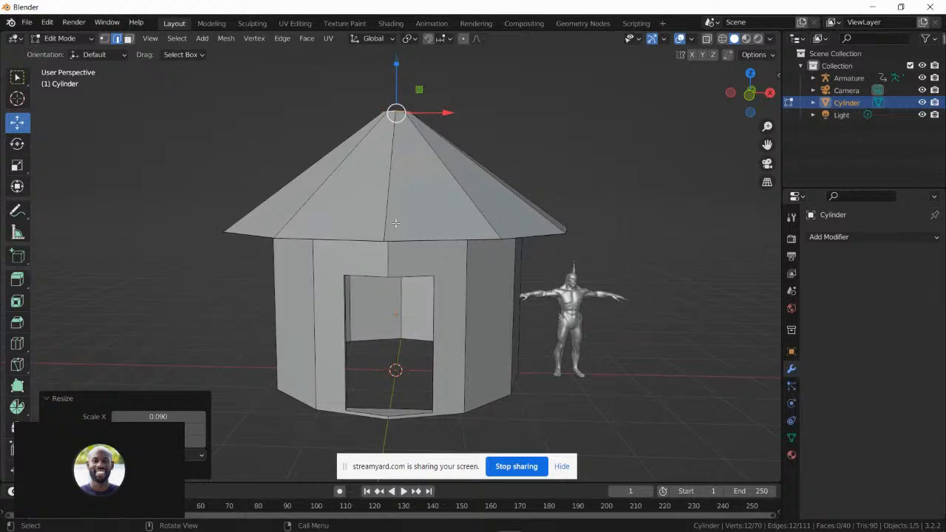
pyautogui.moveTo(377, 207); pyautogui.dragTo(292, 290, button='middle')
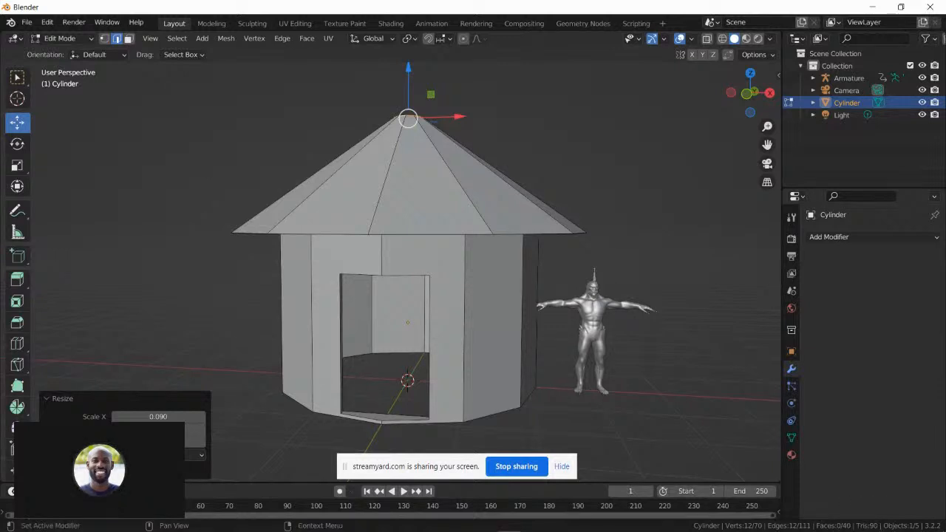
pyautogui.moveTo(874, 521)
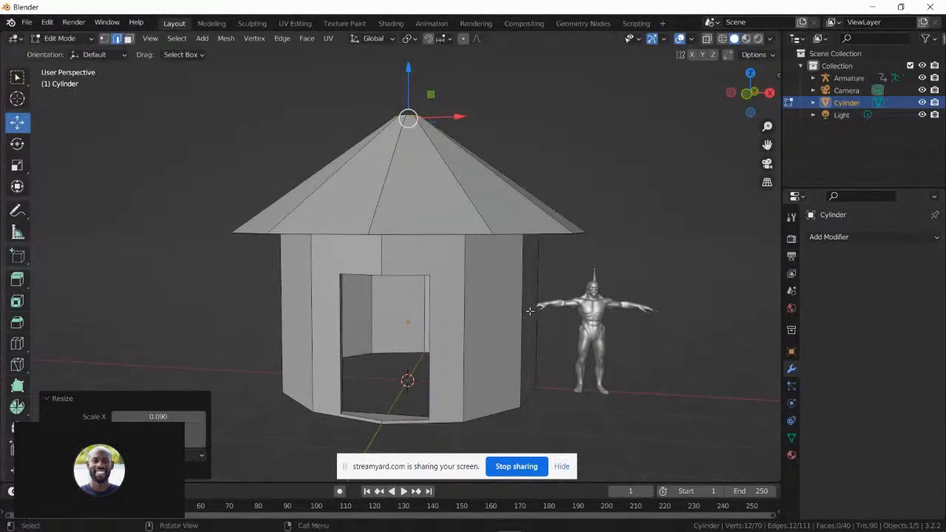
pyautogui.moveTo(516, 276); pyautogui.dragTo(535, 292, button='middle')
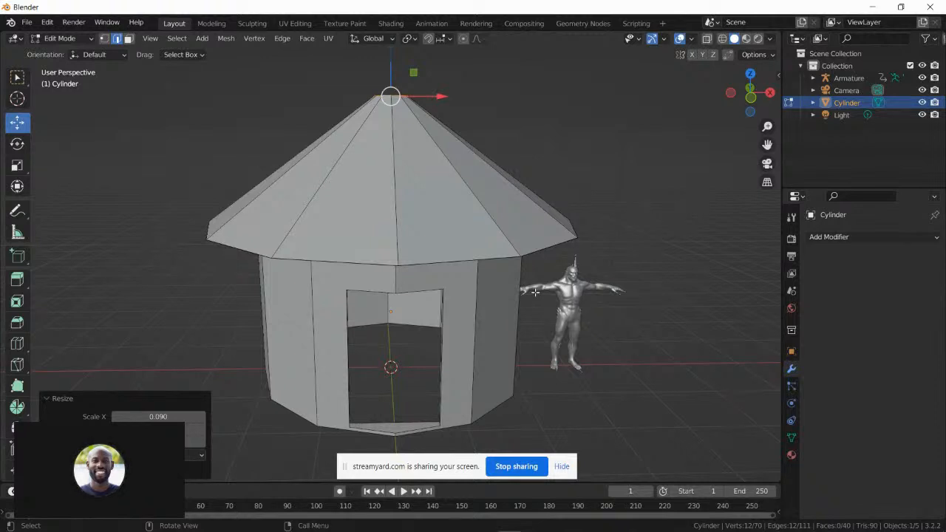
pyautogui.moveTo(536, 292); pyautogui.dragTo(524, 258, button='middle')
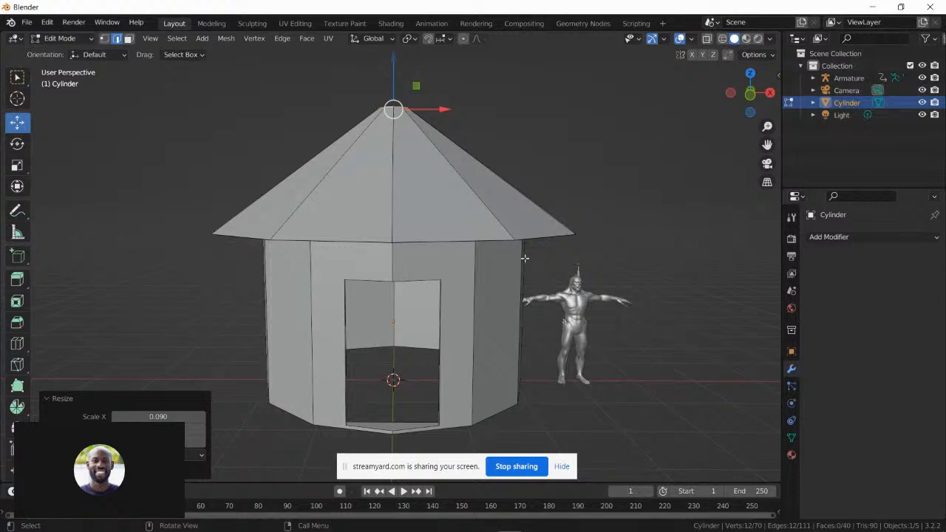
pyautogui.moveTo(403, 230); pyautogui.dragTo(408, 226, button='middle')
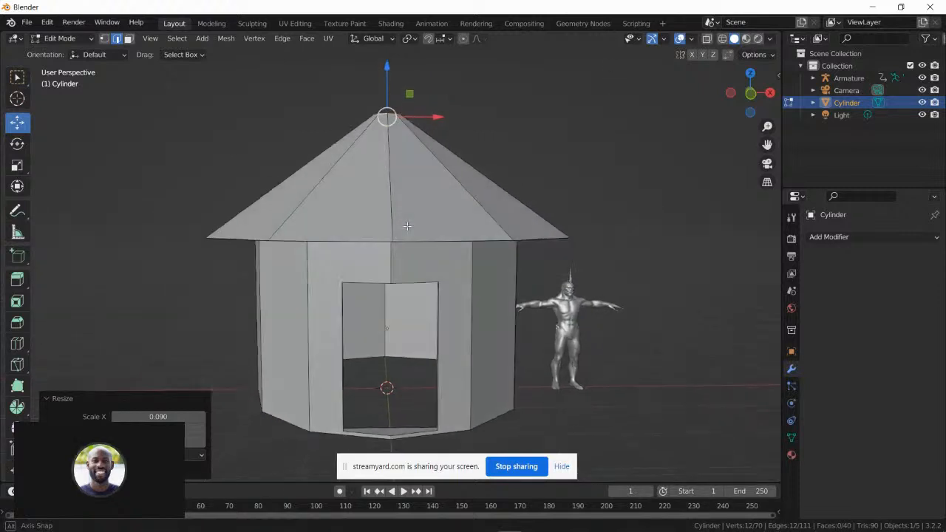
pyautogui.moveTo(405, 184); pyautogui.dragTo(384, 269, button='middle')
pyautogui.keyDown('shift'); pyautogui.moveTo(396, 210); pyautogui.dragTo(392, 187, button='middle'); pyautogui.keyUp('shift')
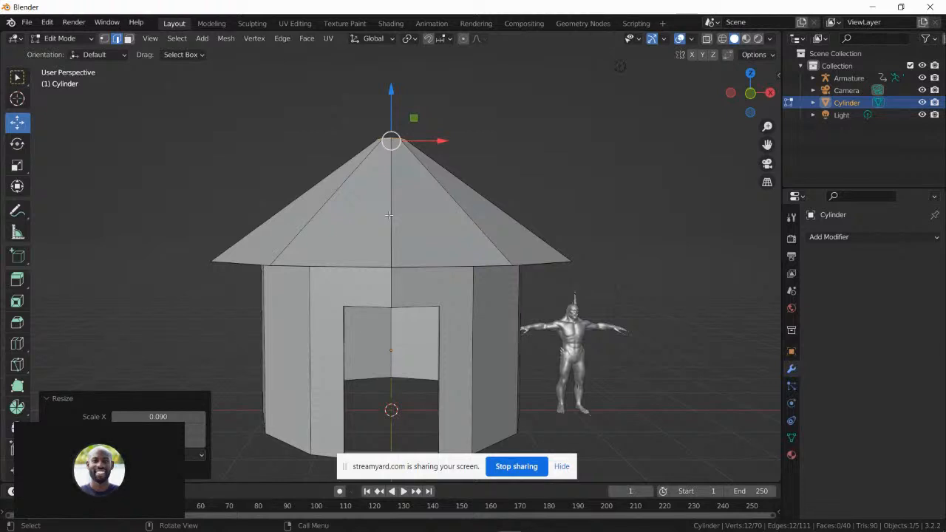
# - Resize the open ring at the roof's peak, first shrinking it by 0.238 and then enlarging it by 2.208
pyautogui.keyDown('shift'); pyautogui.moveTo(417, 145); pyautogui.dragTo(416, 311, button='middle'); pyautogui.keyUp('shift')
pyautogui.scroll(3, 417, 310)
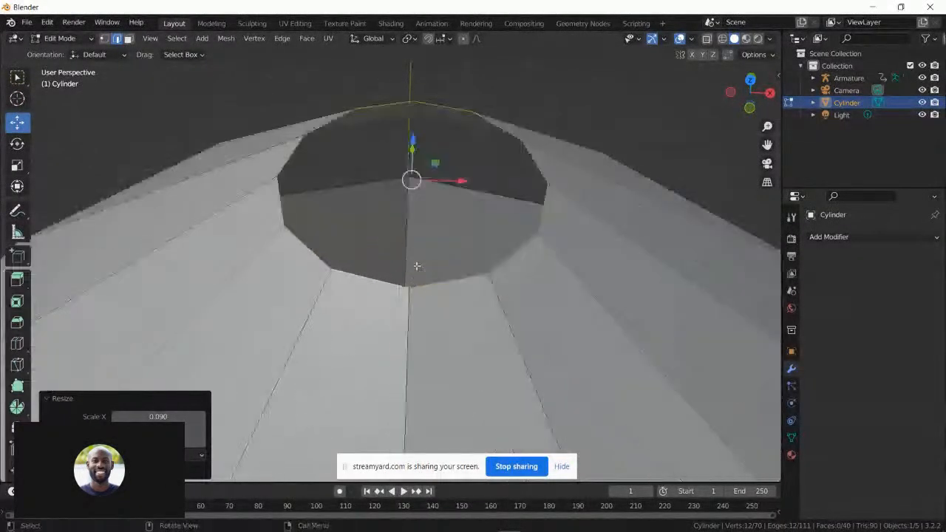
pyautogui.press('s')
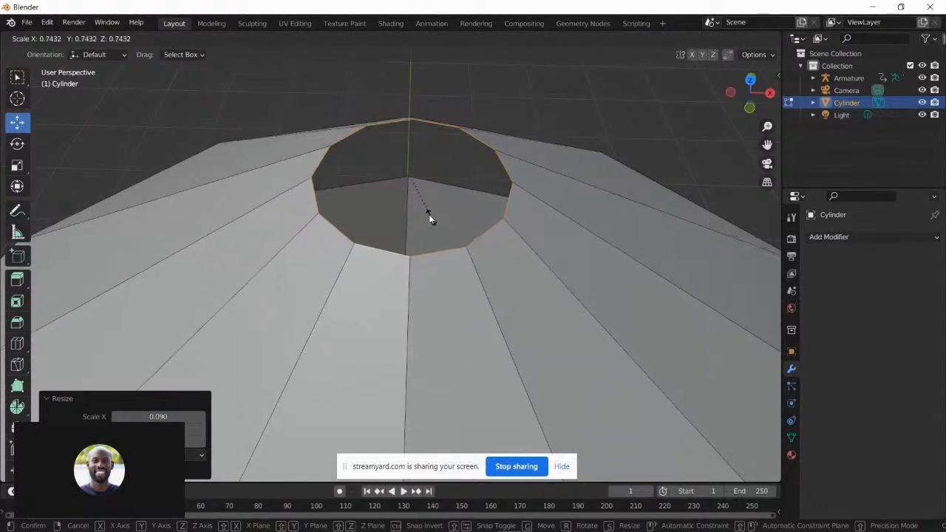
pyautogui.click(414, 206)
pyautogui.moveTo(414, 205); pyautogui.dragTo(420, 182, button='middle')
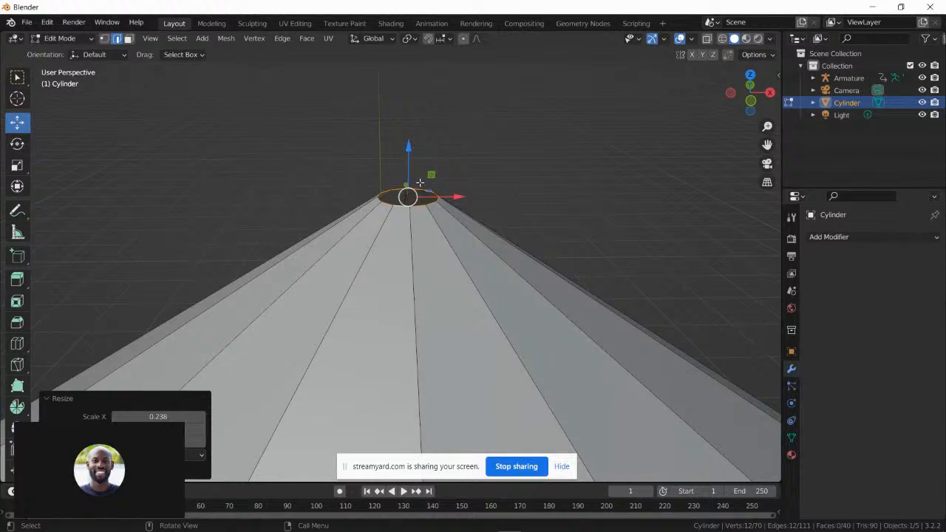
pyautogui.press('s')
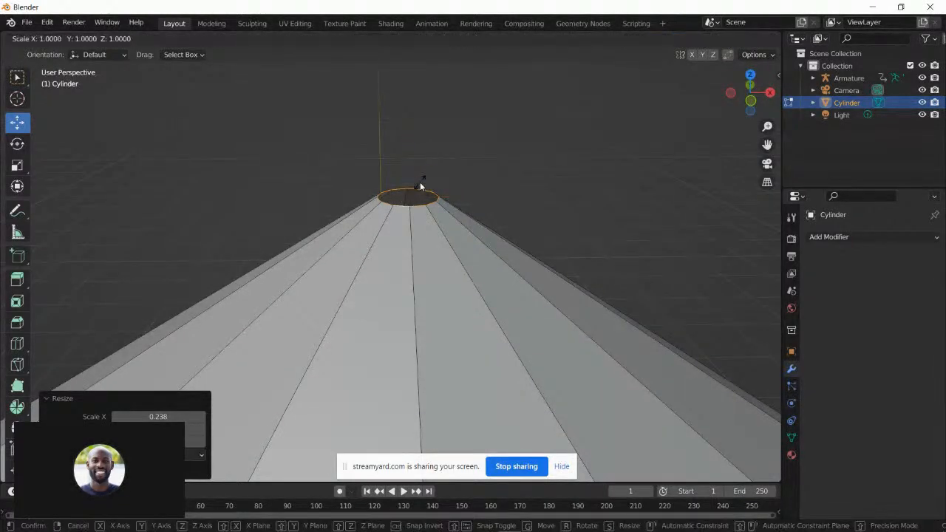
pyautogui.click(449, 203)
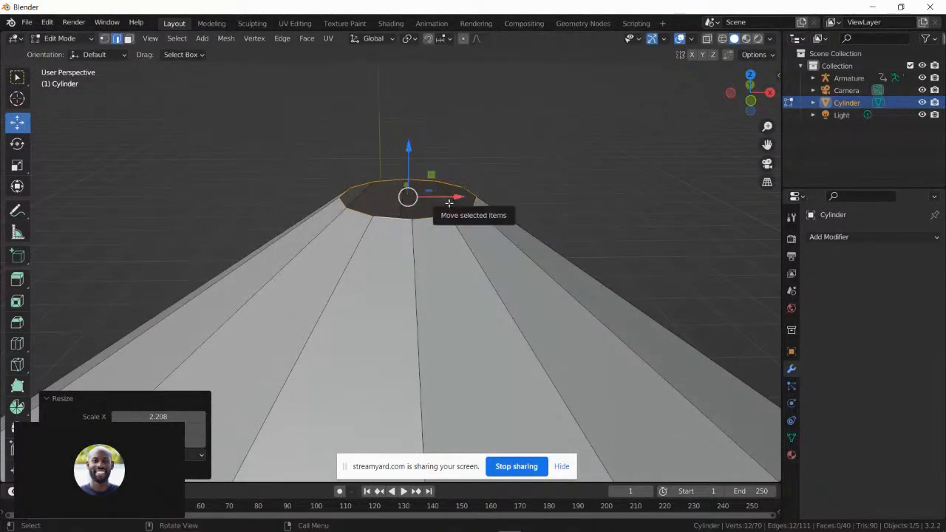
# - Extrude the peak ring straight up along Z into a short vertical collar and raise its top edge slightly
pyautogui.press('e')
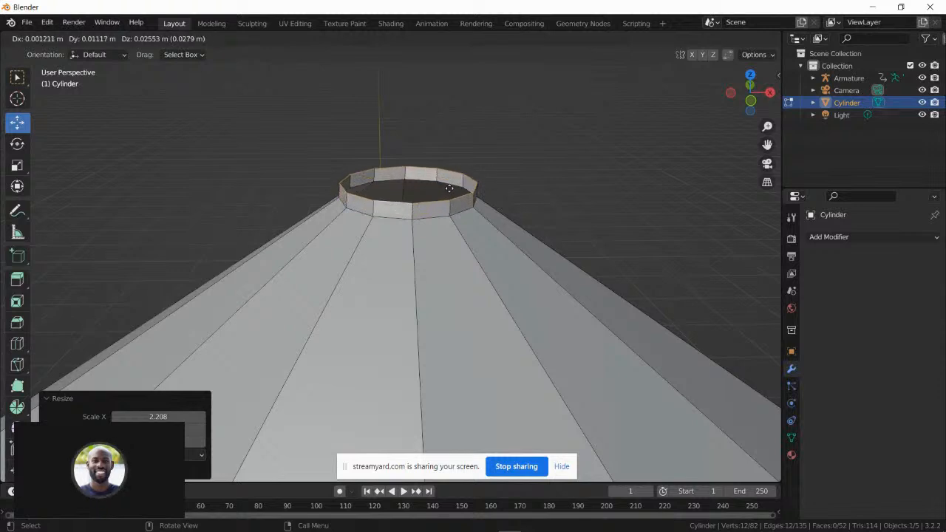
pyautogui.press('z')
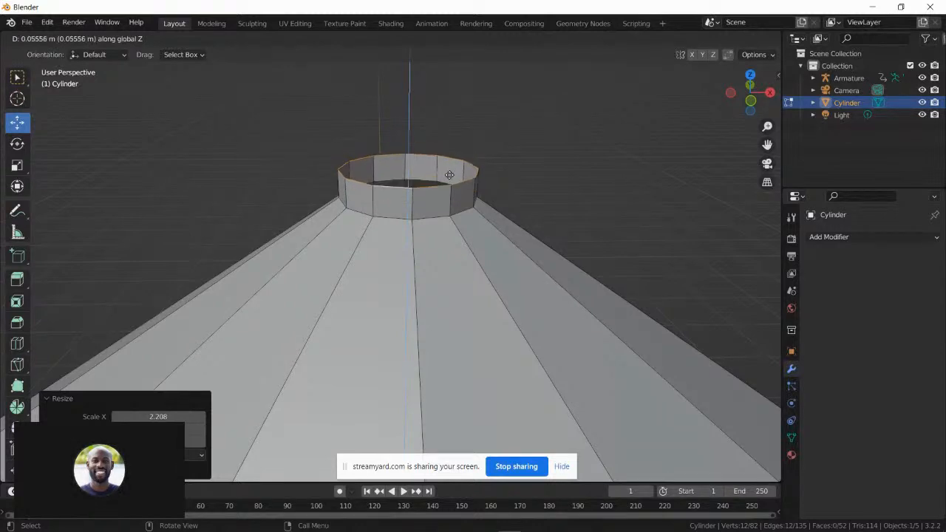
pyautogui.press('Escape')
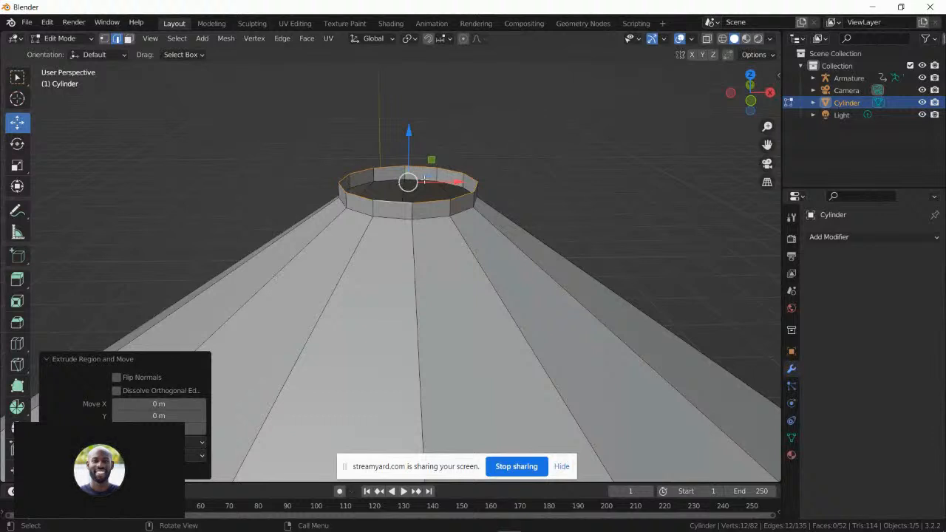
pyautogui.moveTo(424, 181)
pyautogui.mouseDown(button='middle')
pyautogui.moveTo(422, 160)
pyautogui.moveTo(423, 186)
pyautogui.mouseUp(button='middle')
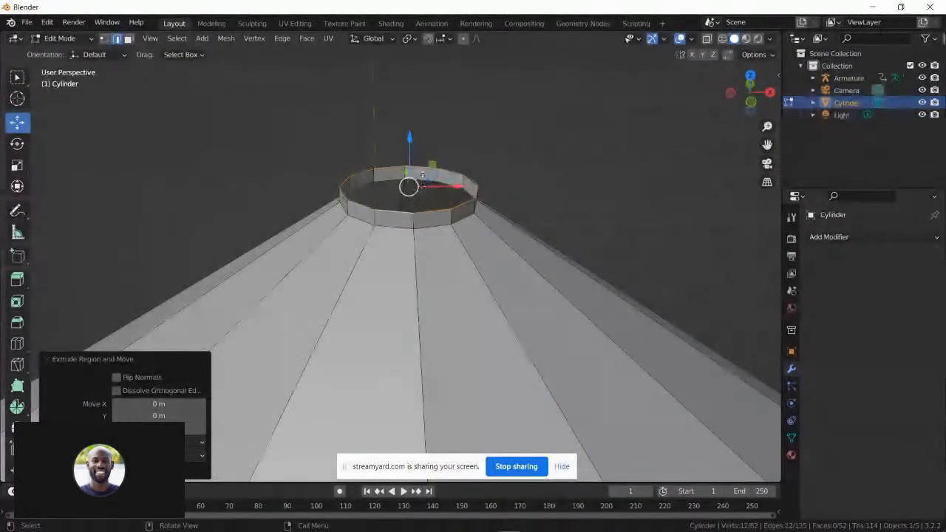
pyautogui.moveTo(412, 136); pyautogui.dragTo(411, 128)
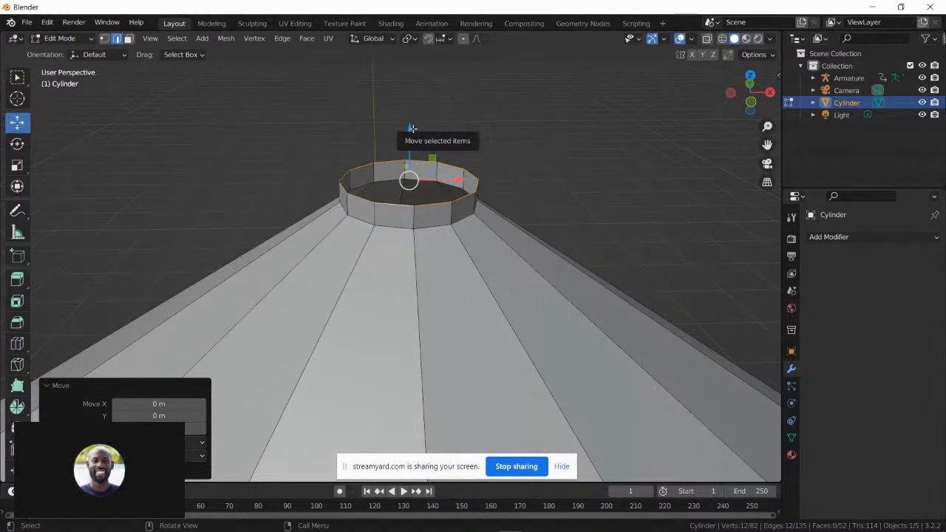
# - Extrude the collar's top ring in place and scale it to 1.409 to form a flat outward lip
pyautogui.moveTo(390, 188)
pyautogui.mouseDown(button='middle')
pyautogui.moveTo(390, 163)
pyautogui.moveTo(388, 188)
pyautogui.mouseUp(button='middle')
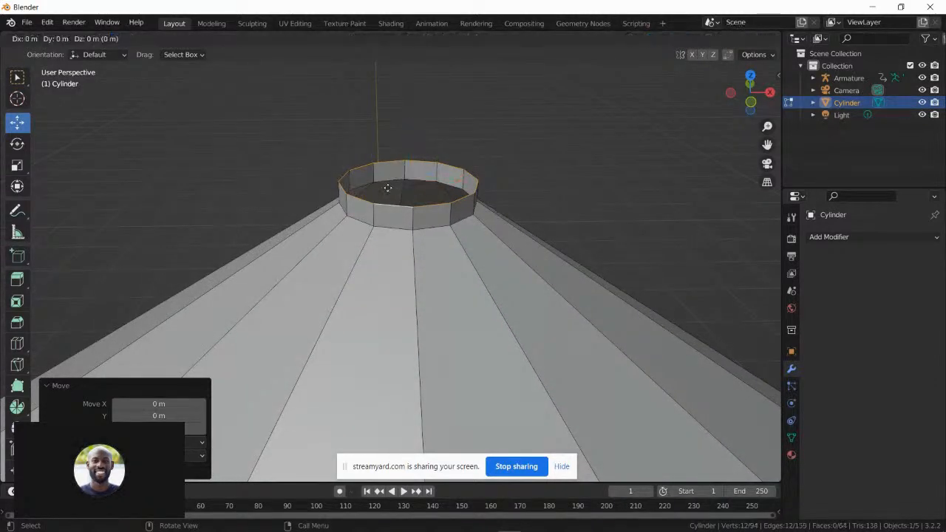
pyautogui.press('e')
pyautogui.rightClick(388, 188)
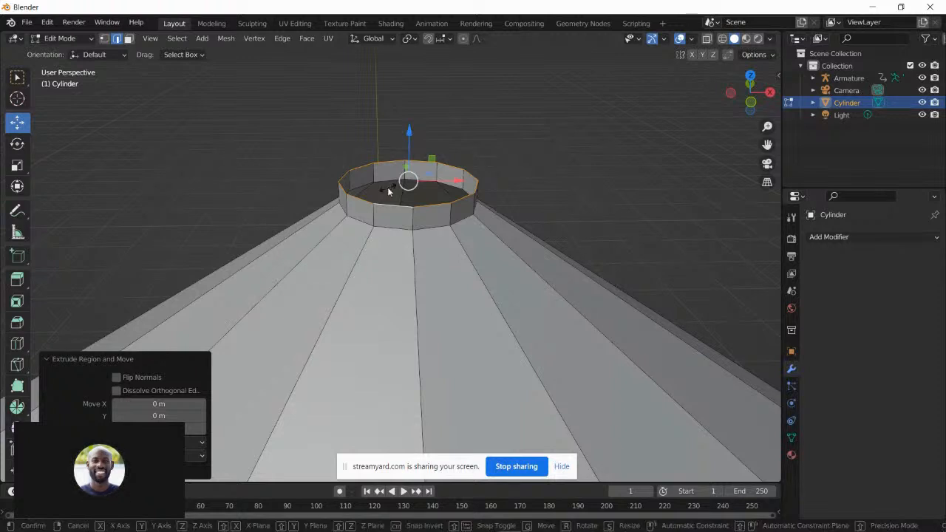
pyautogui.press('s')
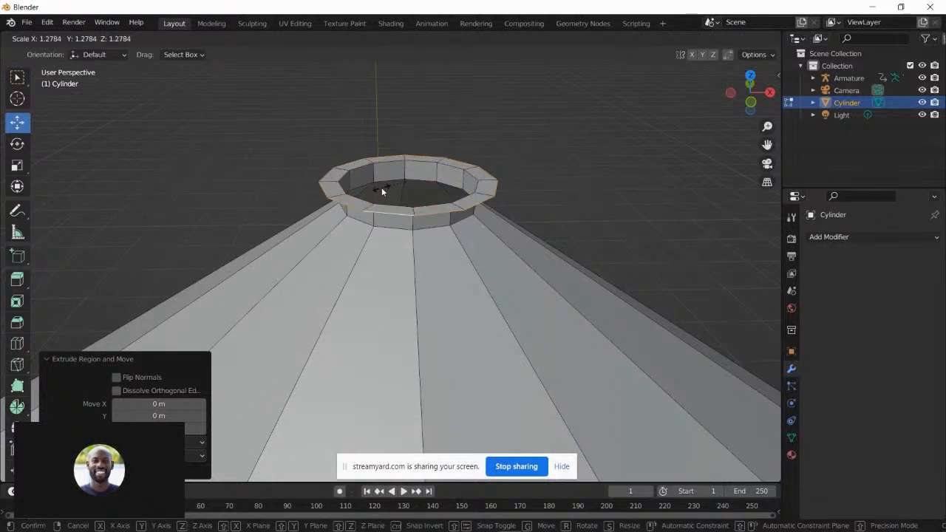
pyautogui.click(379, 187)
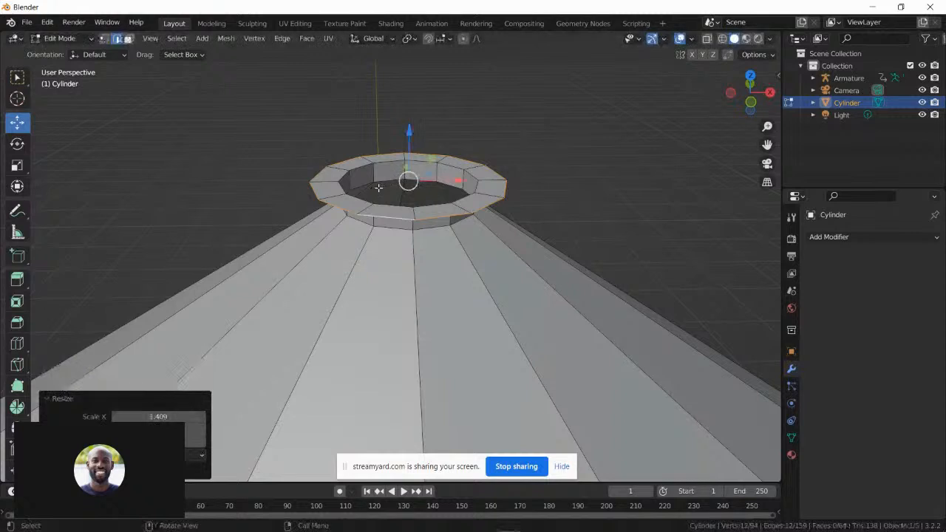
# - Extrude the lip's outer ring straight up along Z into a band about 0.07 m high
pyautogui.press('e')
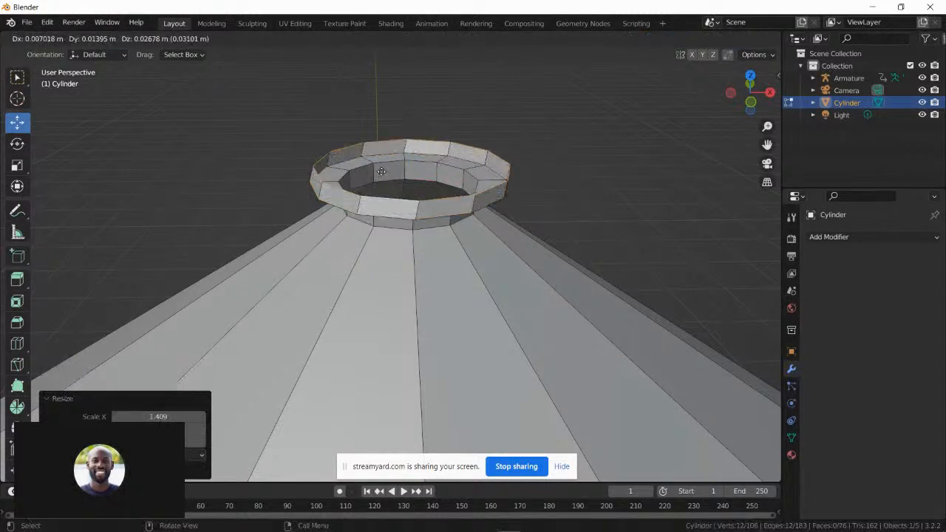
pyautogui.press('z')
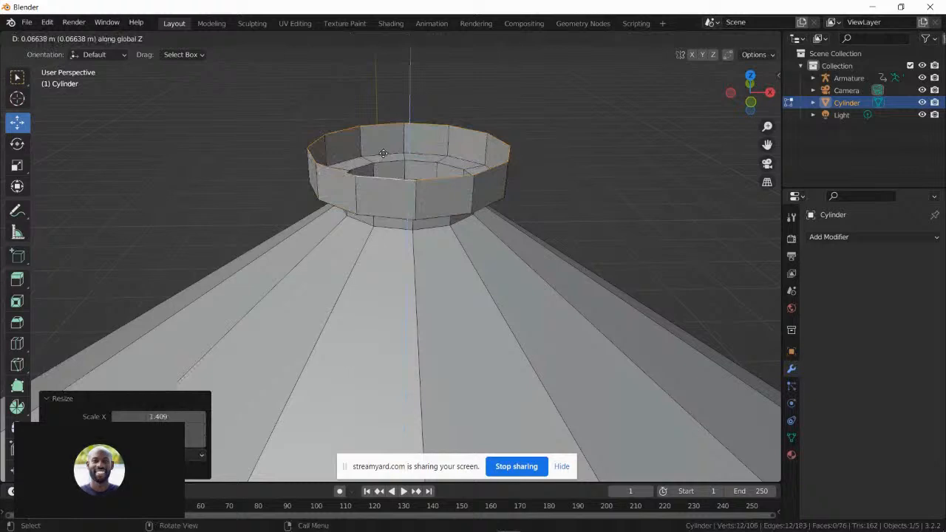
pyautogui.press('Escape')
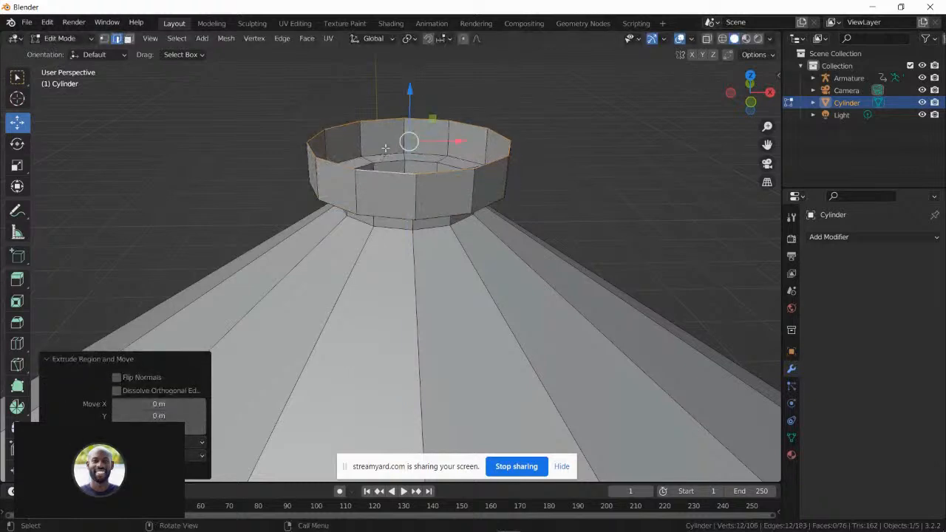
# - Extrude the band's top ring in place, scale it inward to about 0.26 and raise it along Z into a sloping cap
pyautogui.press('e')
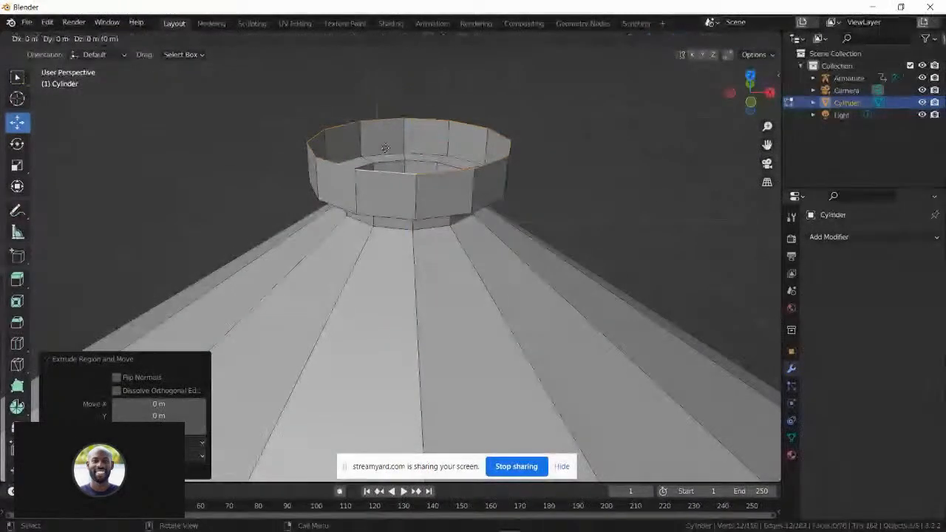
pyautogui.press('Escape')
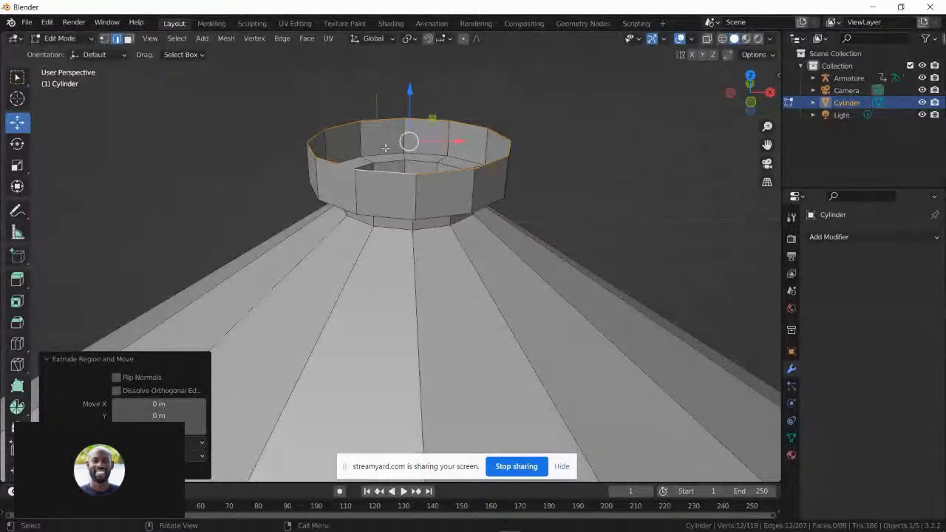
pyautogui.press('s')
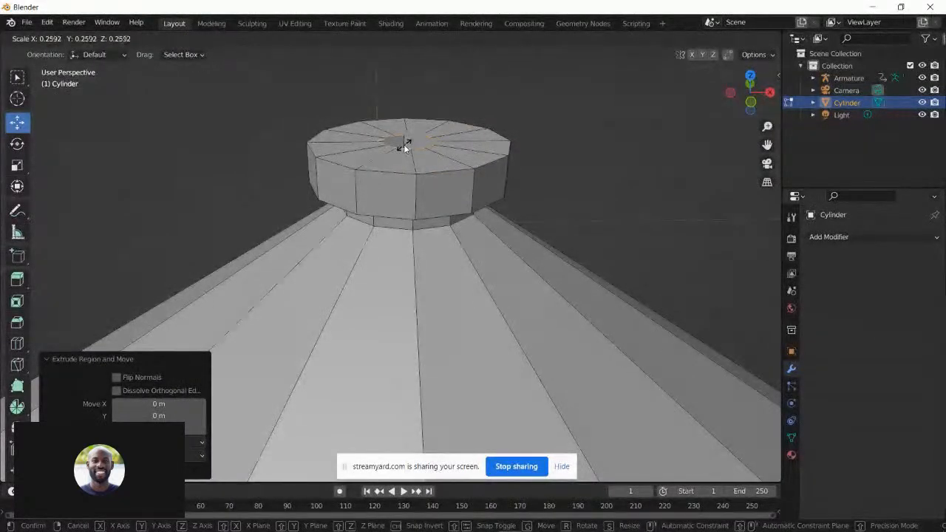
pyautogui.click(408, 141)
pyautogui.moveTo(409, 121); pyautogui.dragTo(410, 85)
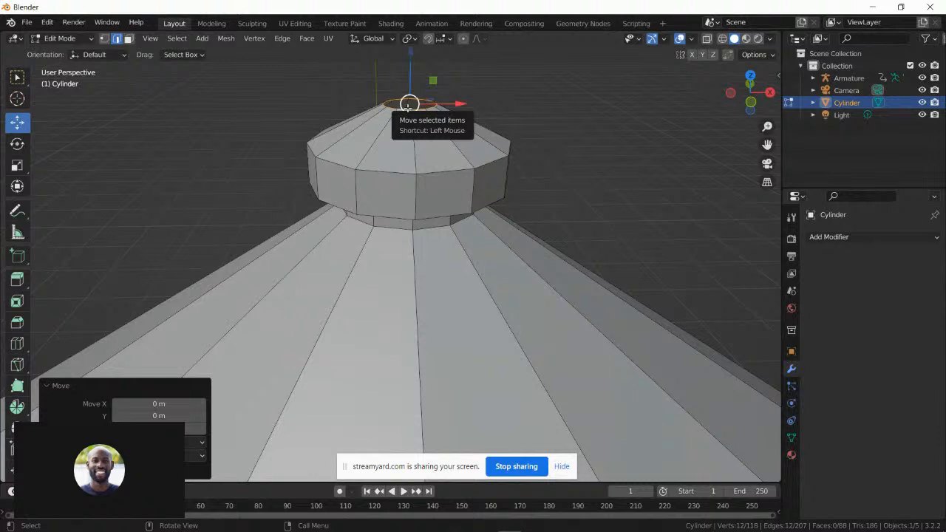
# - Try to collapse the cap's small top ring to a single point by scaling it to 0
pyautogui.press('s')
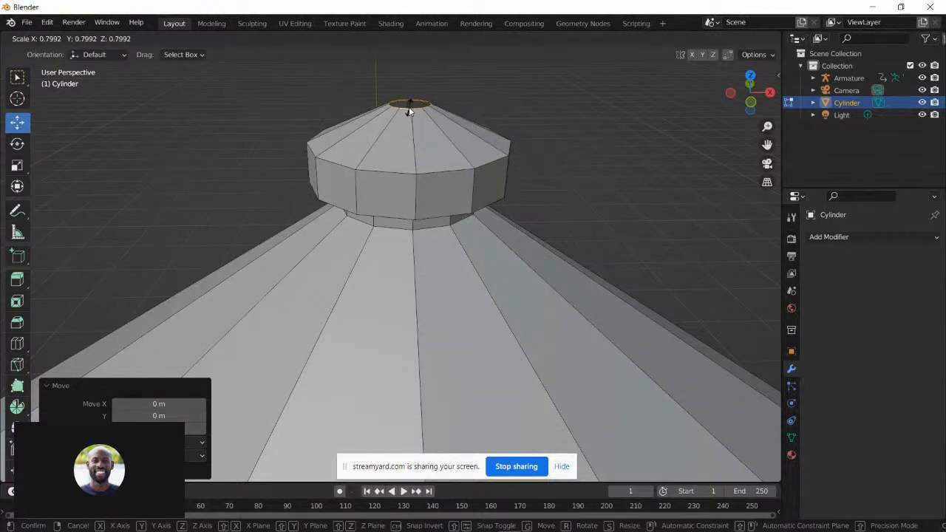
pyautogui.press('0')
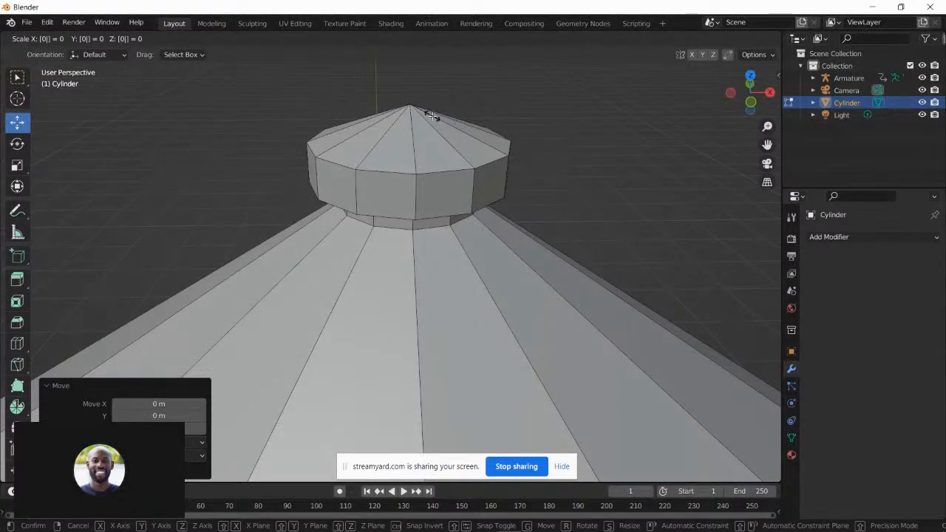
pyautogui.click(432, 116)
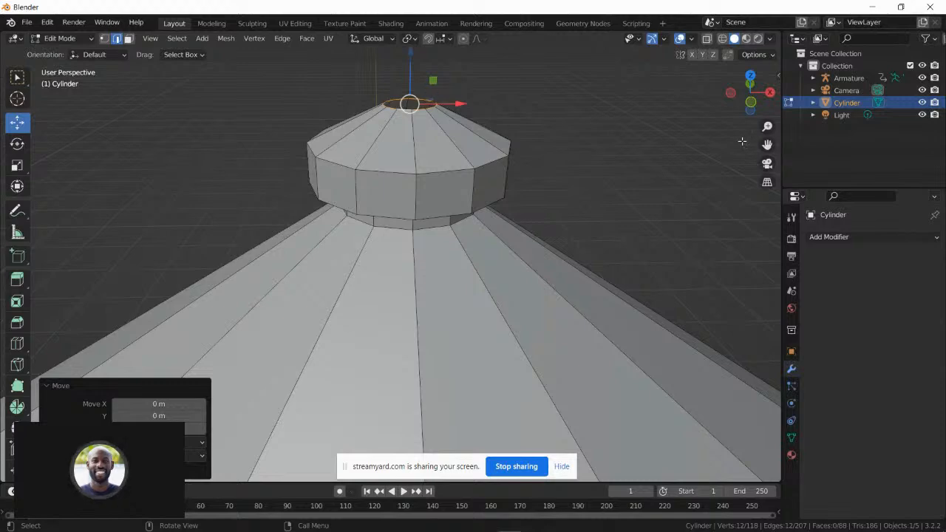
# - Collapse the roof cap's small top edge ring to a single point by scaling it to 0
pyautogui.moveTo(769, 142); pyautogui.dragTo(769, 303)
pyautogui.moveTo(546, 139)
pyautogui.mouseDown(button='middle')
pyautogui.moveTo(549, 171)
pyautogui.moveTo(549, 137)
pyautogui.mouseUp(button='middle')
pyautogui.scroll(2, 549, 136)
pyautogui.scroll(2, 550, 137)
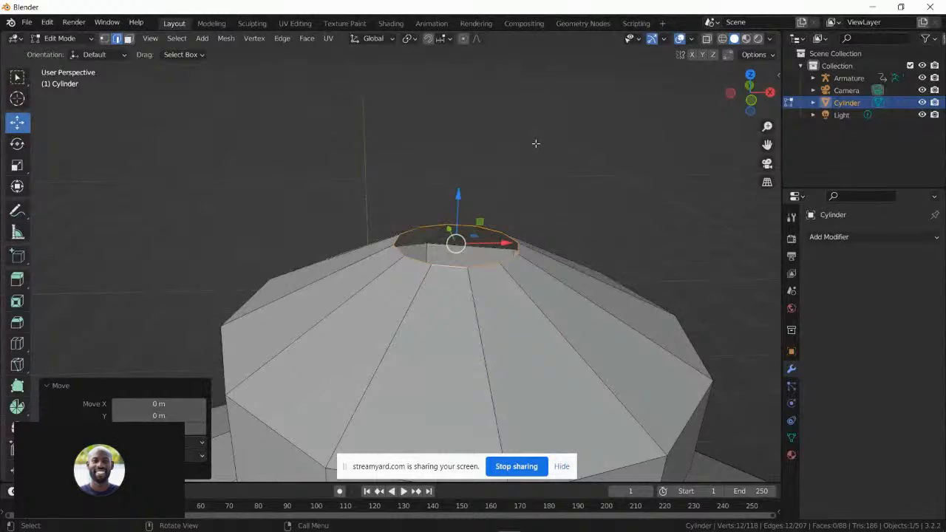
pyautogui.press('s')
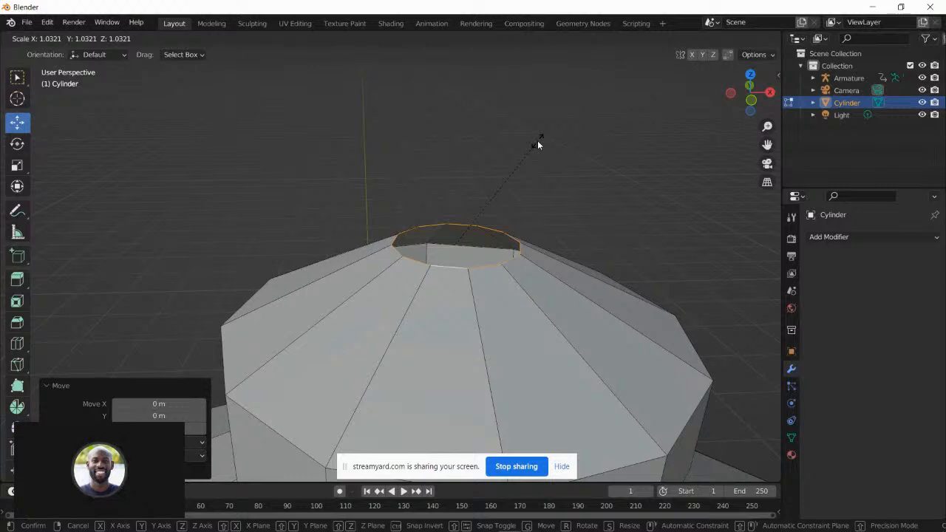
pyautogui.write('0')
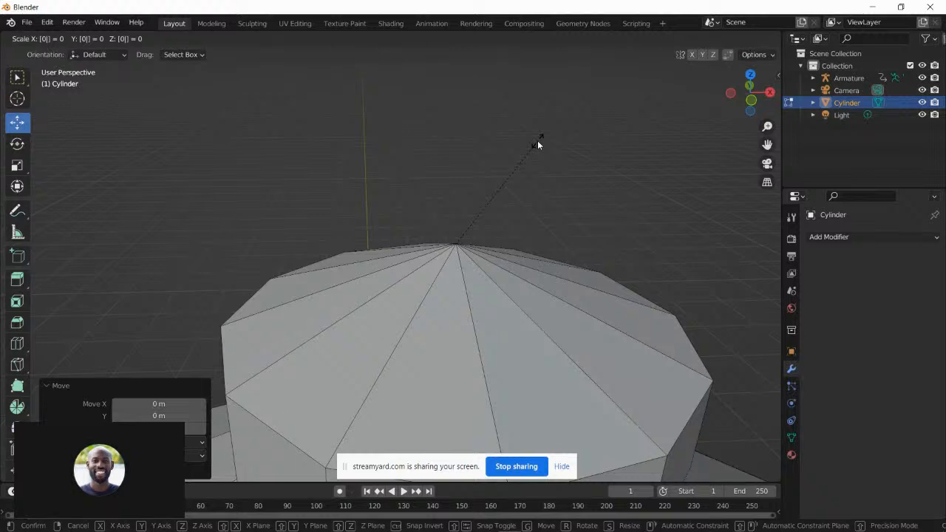
pyautogui.press('Return')
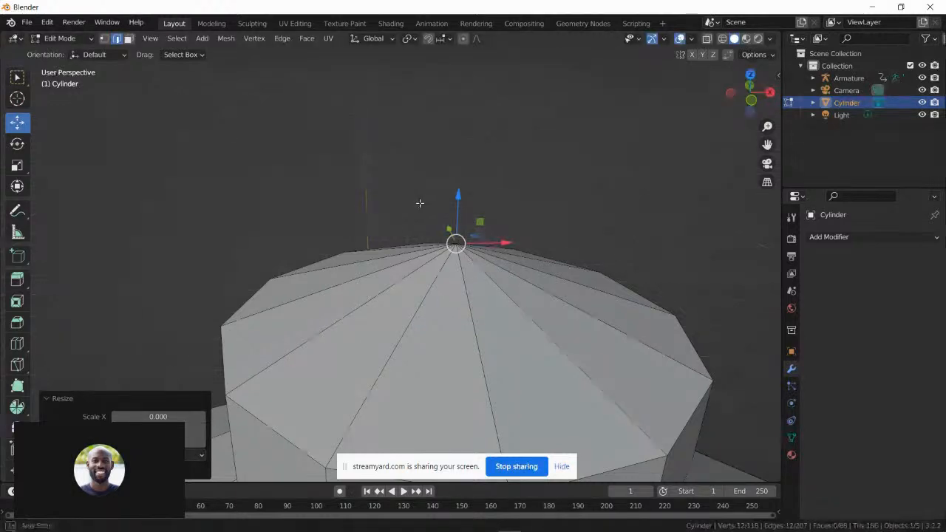
pyautogui.moveTo(421, 203); pyautogui.dragTo(425, 169, button='middle')
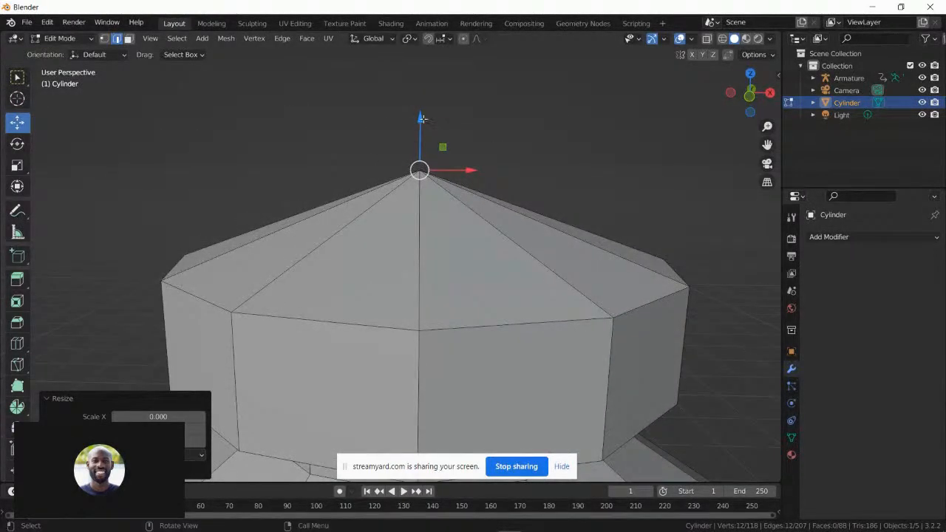
# - Raise the cap's collapsed tip slightly along Z to make the cap steeper
pyautogui.press('g')
pyautogui.press('z')
pyautogui.press('Return')
pyautogui.scroll(-3, 413, 213)
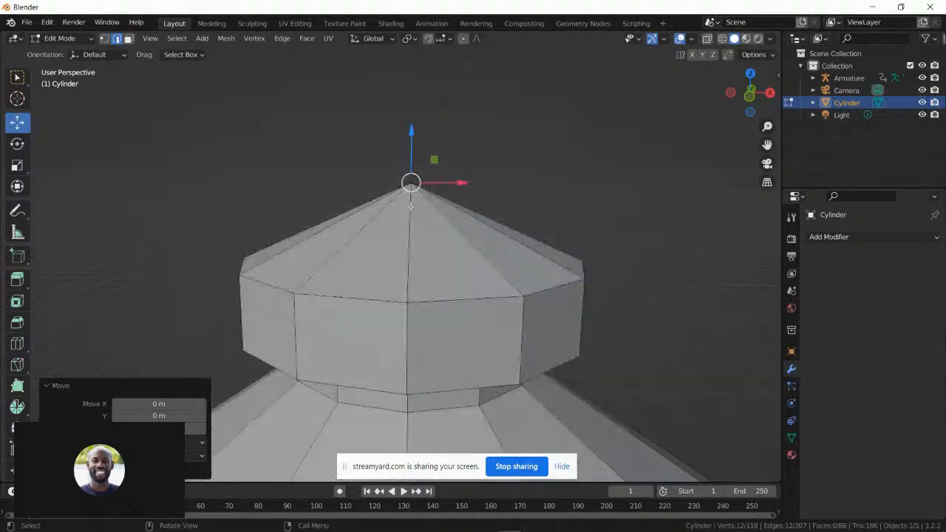
# - Bevel the cap band's upper and lower edge rings together with 4 segments and a width of about 0.018 m
pyautogui.click(367, 291)
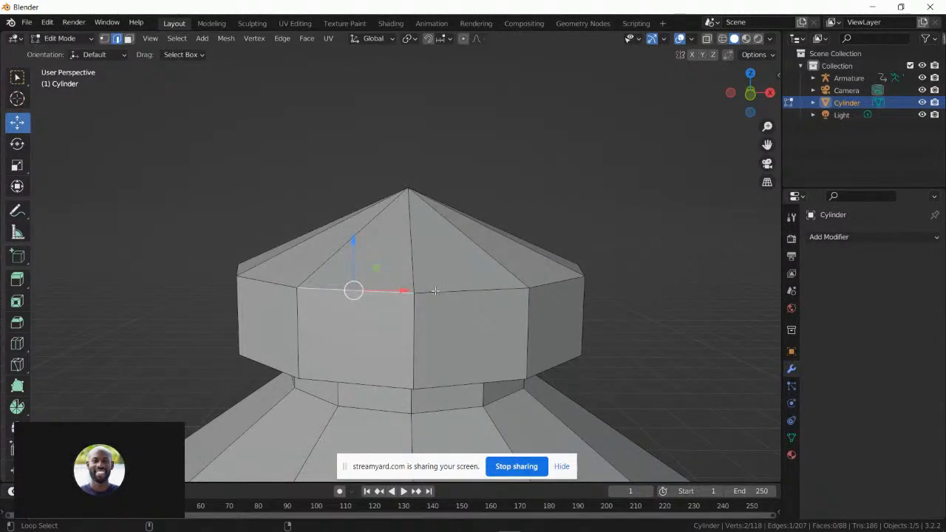
pyautogui.keyDown('alt'); pyautogui.click(406, 292); pyautogui.keyUp('alt')
pyautogui.moveTo(436, 291); pyautogui.dragTo(324, 251, button='middle')
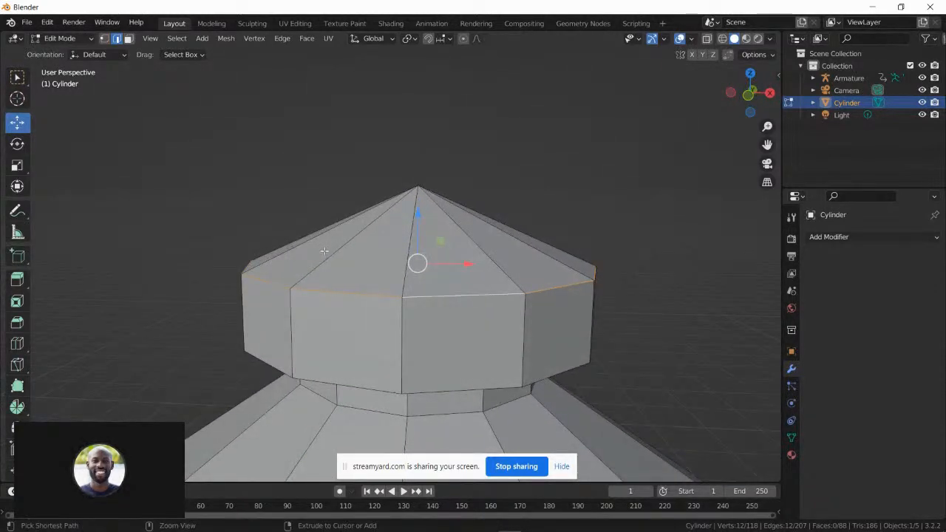
pyautogui.hotkey('ctrl', 'b')
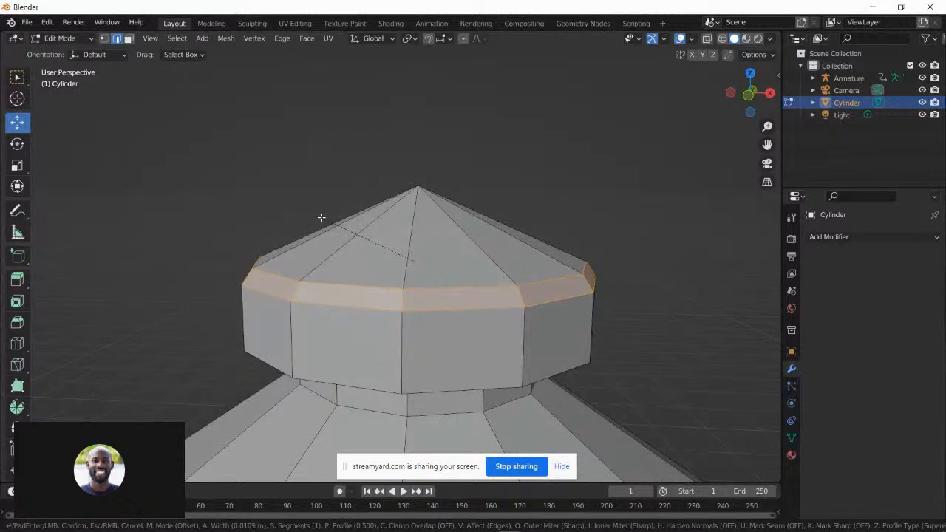
pyautogui.rightClick(321, 217)
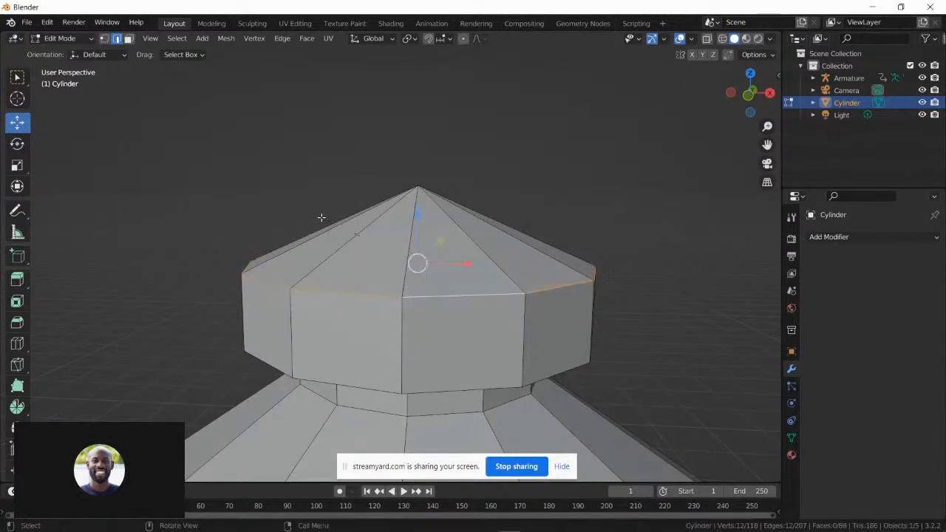
pyautogui.moveTo(323, 276); pyautogui.dragTo(334, 266, button='middle')
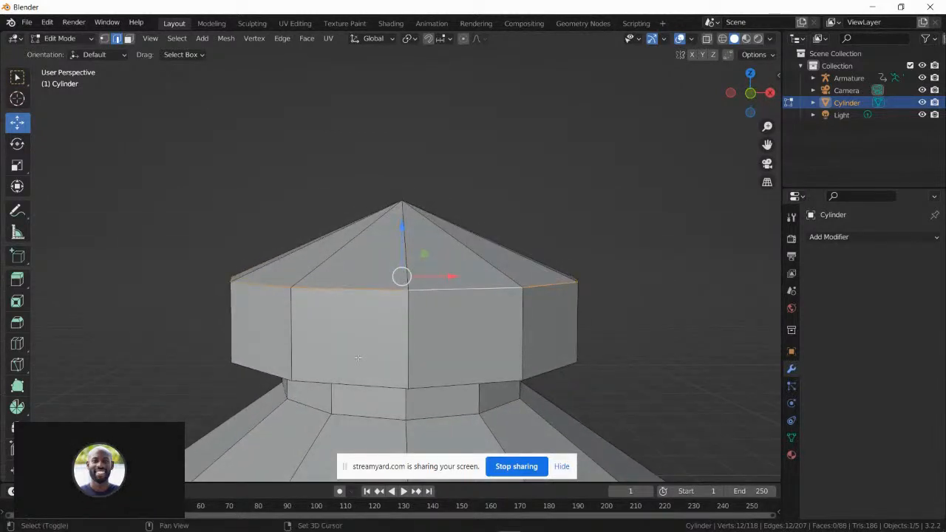
pyautogui.keyDown('alt'); pyautogui.keyDown('shift'); pyautogui.click(364, 385); pyautogui.keyUp('shift'); pyautogui.keyUp('alt')
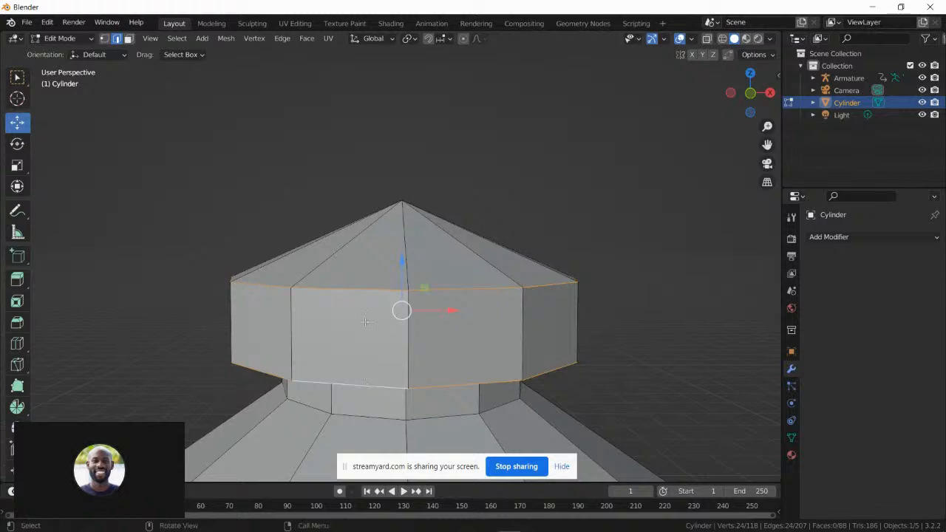
pyautogui.moveTo(365, 344); pyautogui.dragTo(365, 326, button='middle')
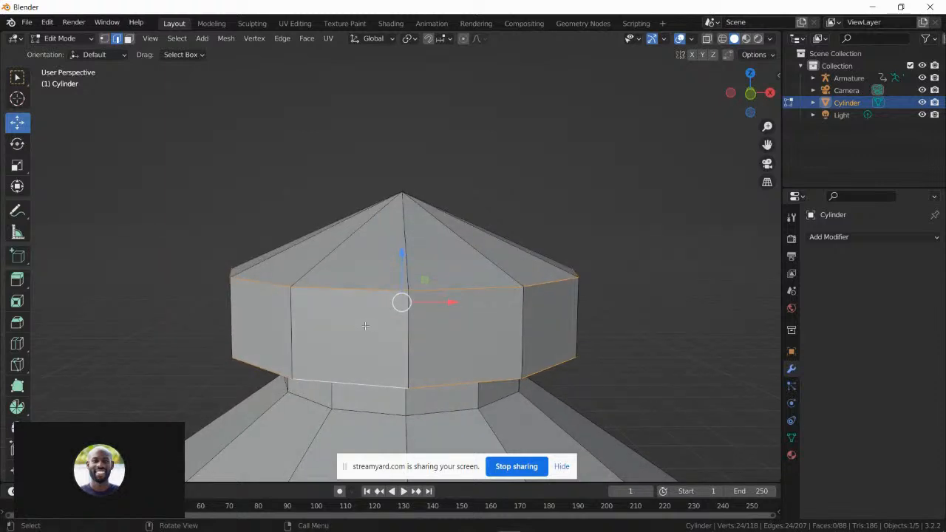
pyautogui.hotkey('ctrl', 'b')
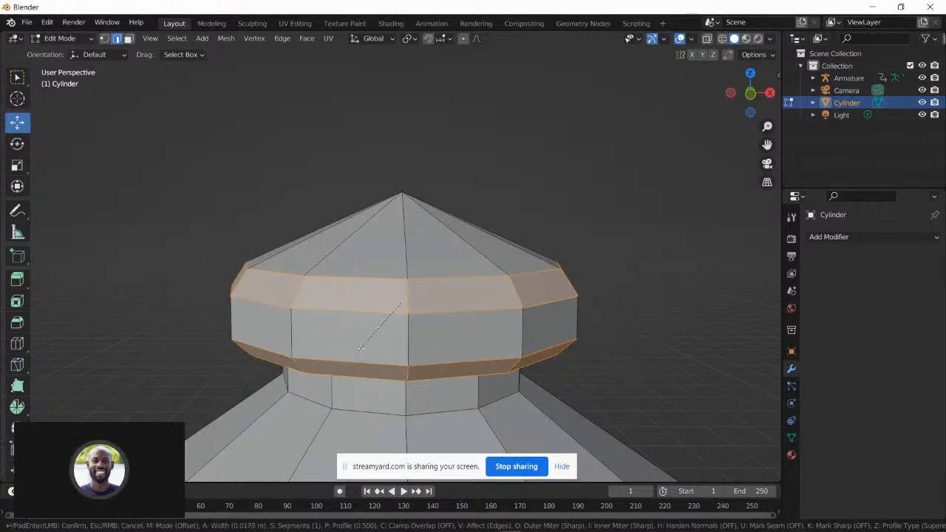
pyautogui.scroll(3, 360, 349)
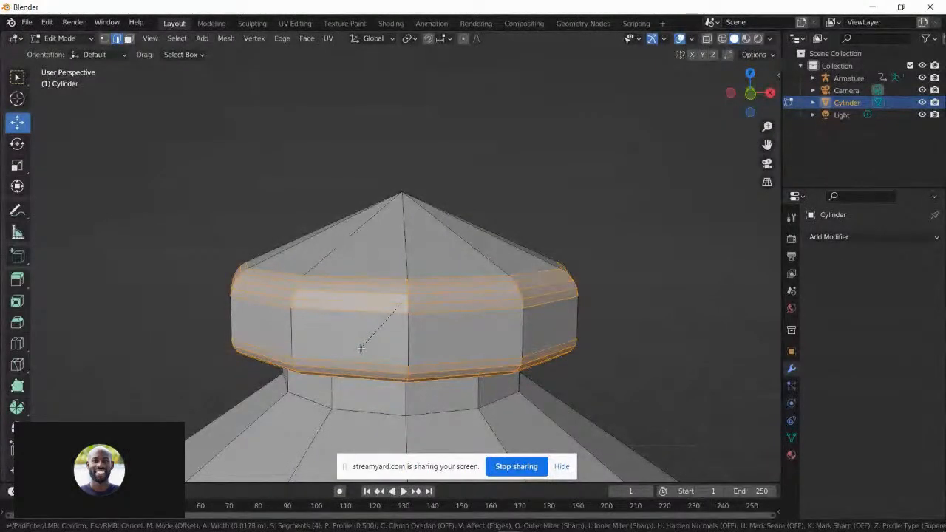
pyautogui.click(361, 349)
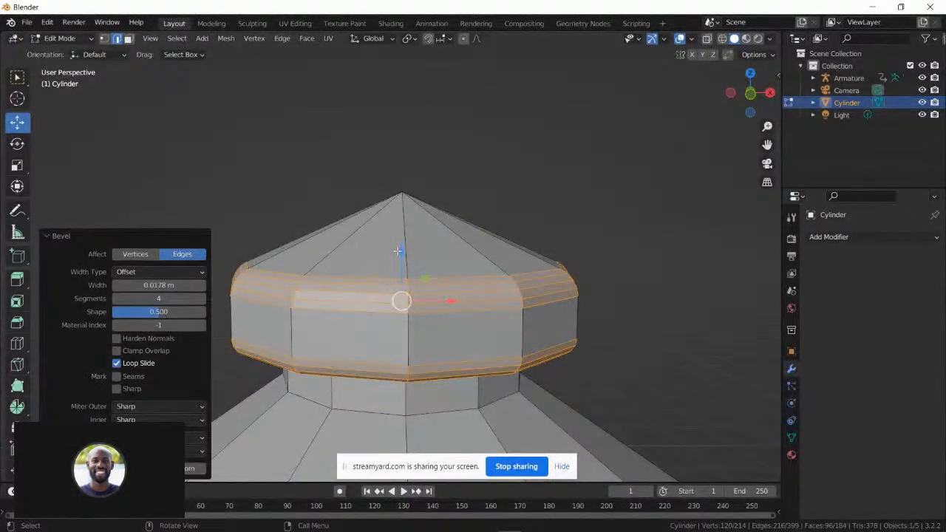
# - Select the edge ring around the roof's eaves and scale it outward to about 1.29 for a wider overhang
pyautogui.moveTo(398, 251)
pyautogui.mouseDown(button='middle')
pyautogui.moveTo(436, 203)
pyautogui.moveTo(505, 214)
pyautogui.moveTo(380, 251)
pyautogui.mouseUp(button='middle')
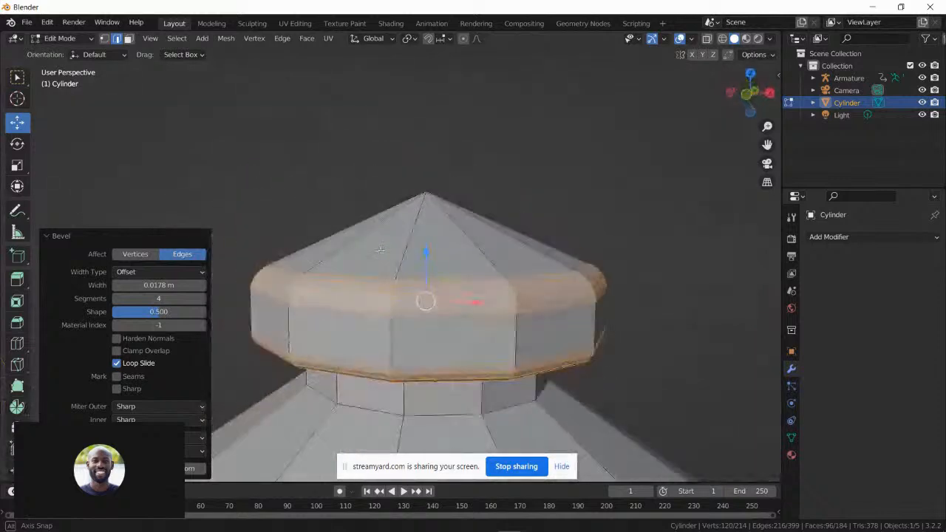
pyautogui.scroll(-8, 380, 250)
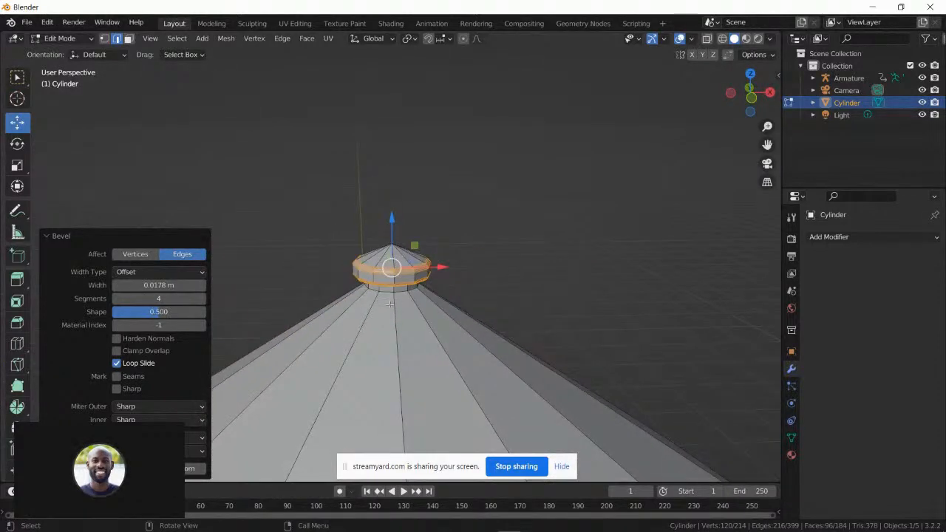
pyautogui.keyDown('shift'); pyautogui.moveTo(417, 283); pyautogui.dragTo(431, 146, button='middle'); pyautogui.keyUp('shift')
pyautogui.moveTo(403, 204); pyautogui.dragTo(400, 190, button='middle')
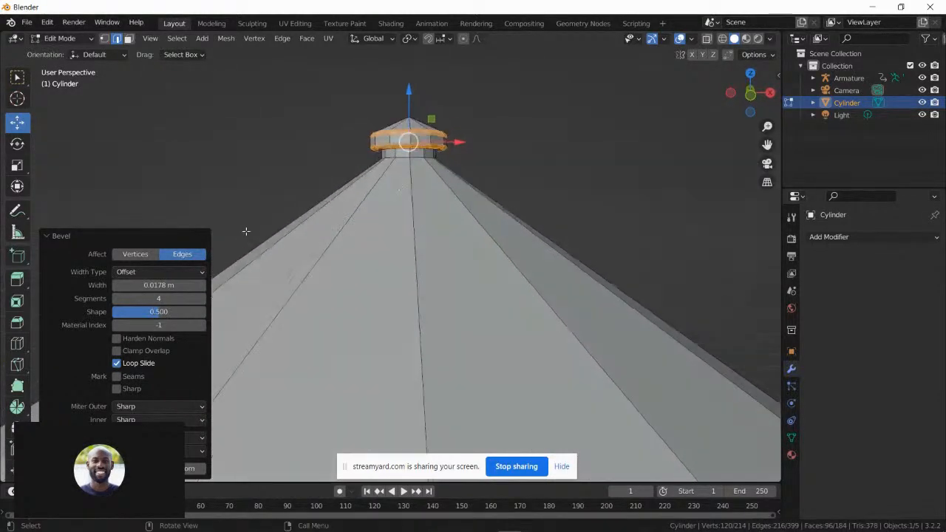
pyautogui.click(46, 237)
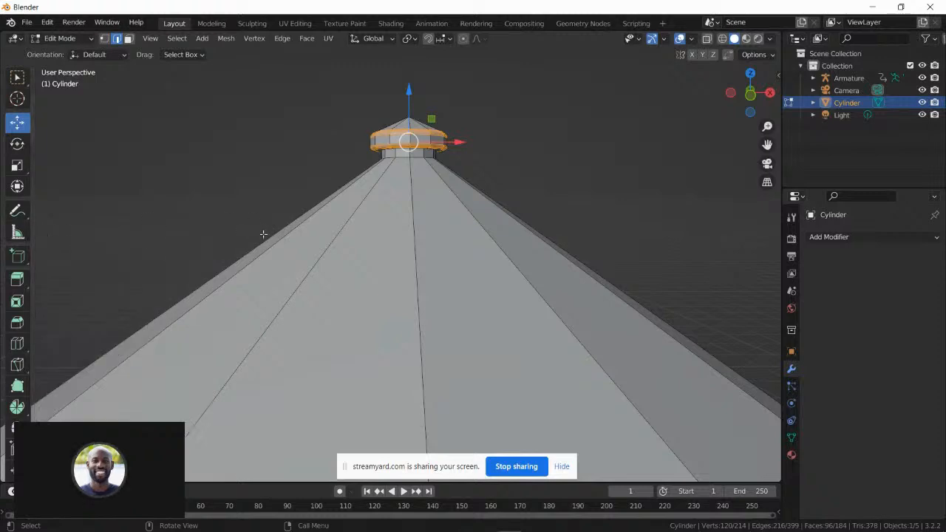
pyautogui.moveTo(361, 207); pyautogui.dragTo(338, 244, button='middle')
pyautogui.scroll(-5, 338, 244)
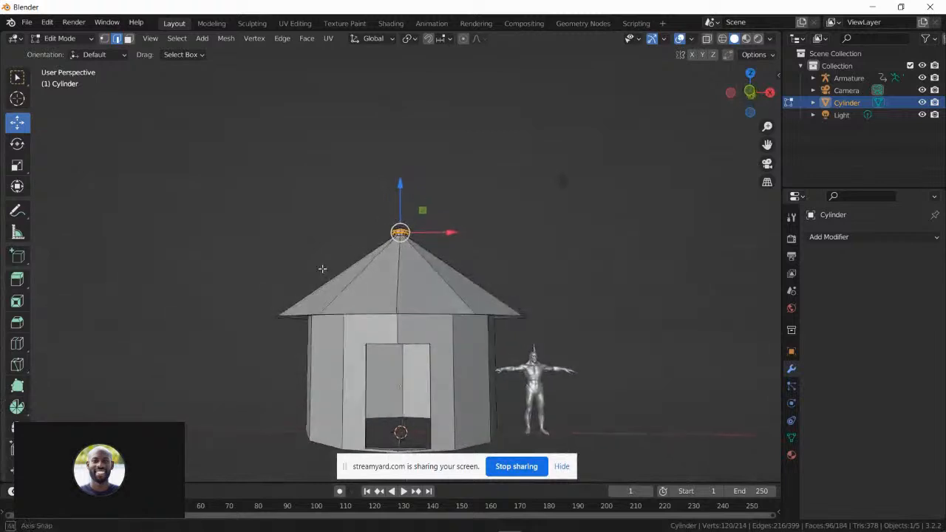
pyautogui.scroll(2, 340, 292)
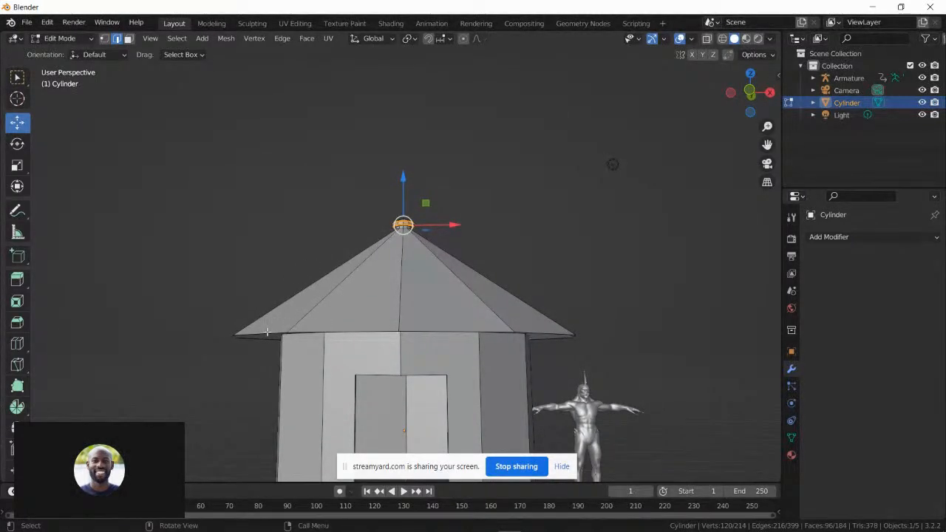
pyautogui.keyDown('alt'); pyautogui.click(310, 333); pyautogui.keyUp('alt')
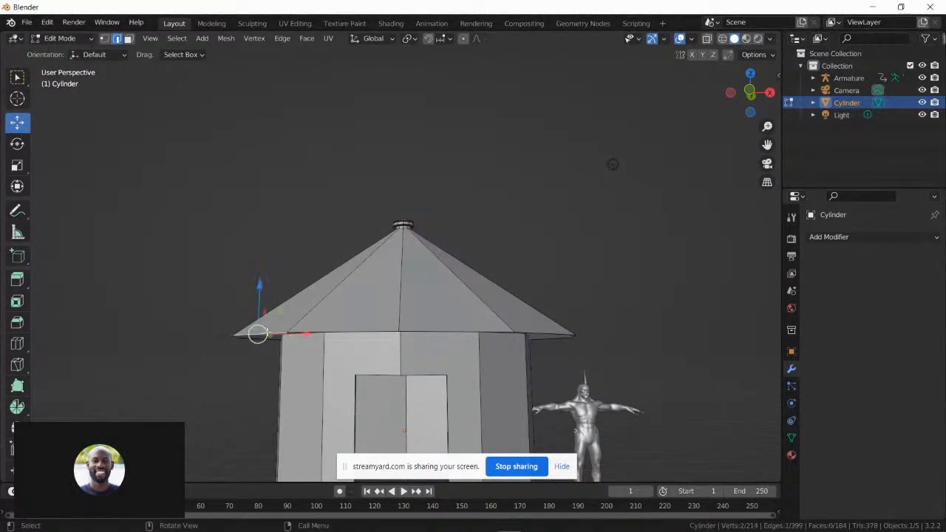
pyautogui.keyDown('alt'); pyautogui.click(350, 332); pyautogui.keyUp('alt')
pyautogui.moveTo(351, 329); pyautogui.dragTo(368, 306, button='middle')
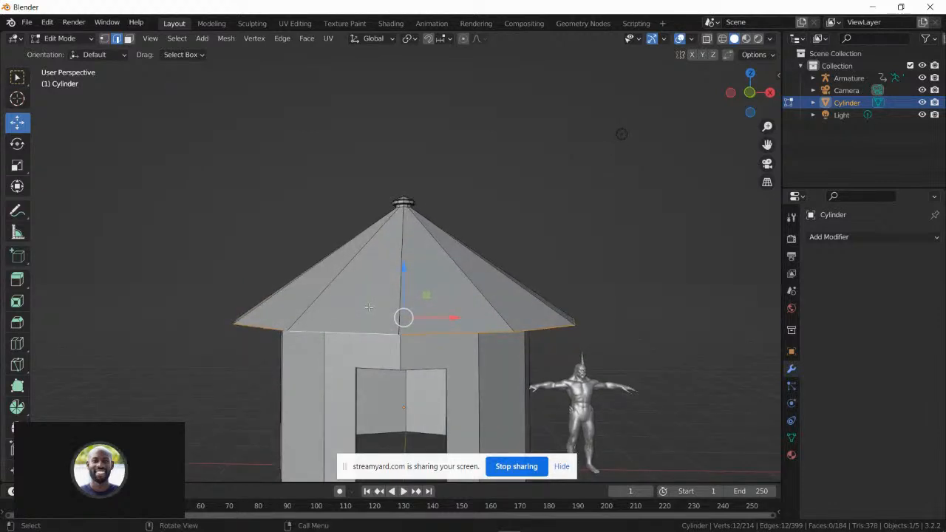
pyautogui.press('s')
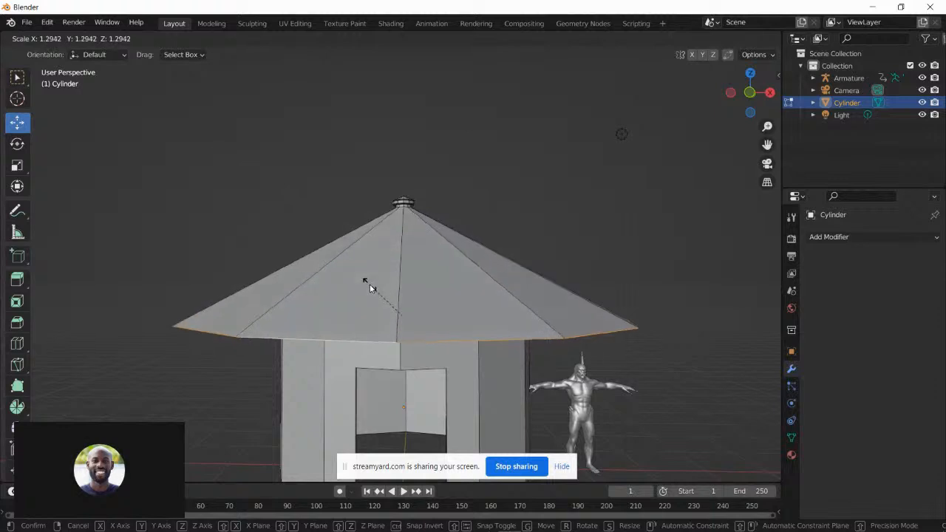
pyautogui.click(370, 284)
# - Lower the eave edge ring along Z by about 0.14 m
pyautogui.press('g')
pyautogui.press('z')
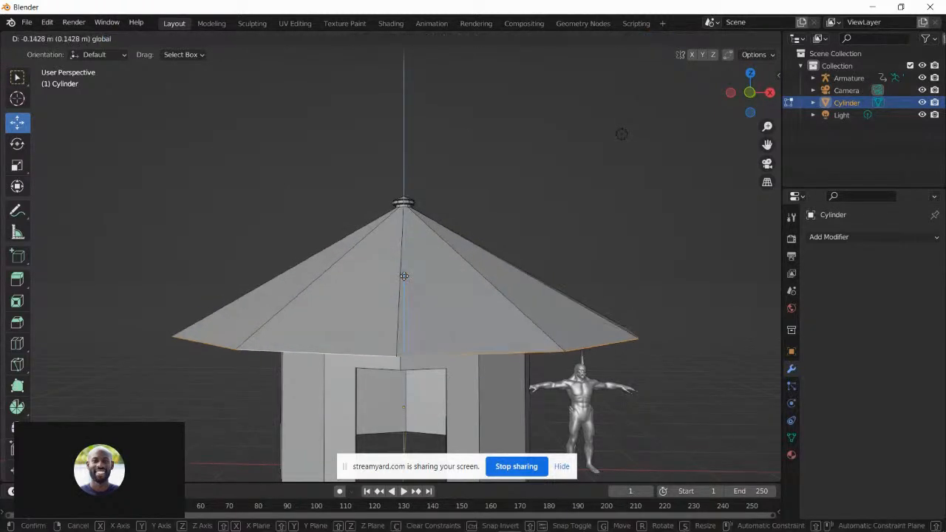
pyautogui.moveTo(405, 276); pyautogui.dragTo(404, 278)
pyautogui.moveTo(402, 312); pyautogui.dragTo(394, 301, button='middle')
pyautogui.keyDown('shift'); pyautogui.moveTo(394, 300); pyautogui.dragTo(290, 193, button='middle'); pyautogui.keyUp('shift')
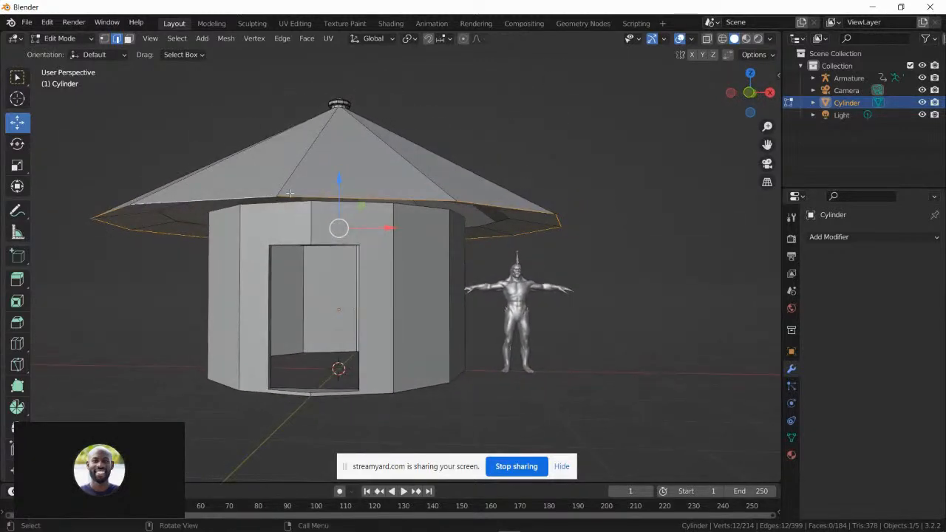
pyautogui.moveTo(397, 221); pyautogui.dragTo(367, 196, button='middle')
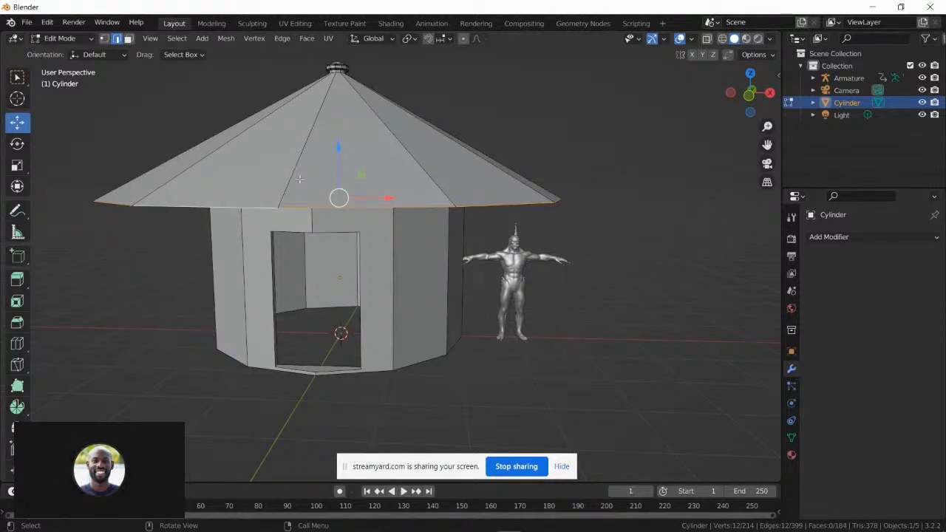
# - Switch the hut to Object Mode and examine its overall shape beside the character
pyautogui.click(56, 38)
pyautogui.click(61, 52)
pyautogui.moveTo(309, 162)
pyautogui.mouseDown(button='middle')
pyautogui.moveTo(320, 132)
pyautogui.moveTo(317, 163)
pyautogui.moveTo(300, 133)
pyautogui.moveTo(330, 154)
pyautogui.moveTo(298, 146)
pyautogui.moveTo(333, 157)
pyautogui.moveTo(289, 152)
pyautogui.moveTo(305, 164)
pyautogui.mouseUp(button='middle')
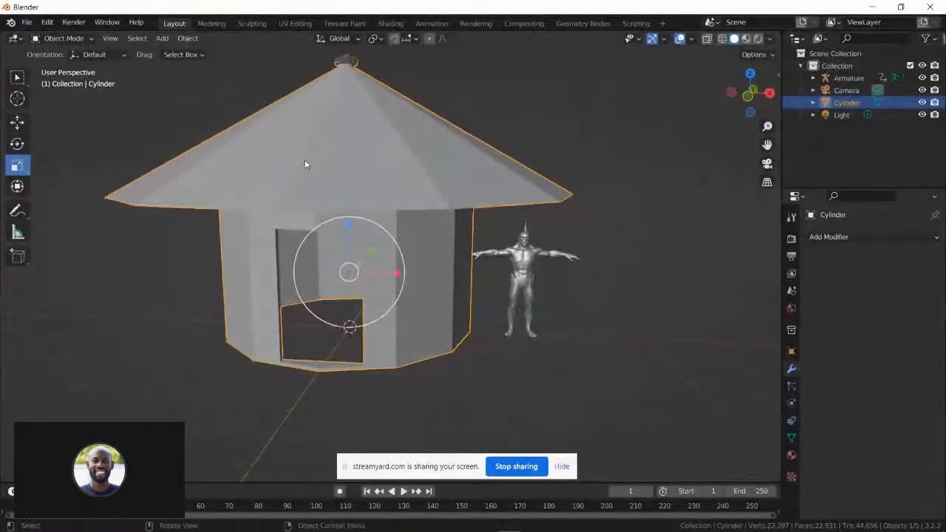
pyautogui.moveTo(384, 177); pyautogui.dragTo(399, 159, button='middle')
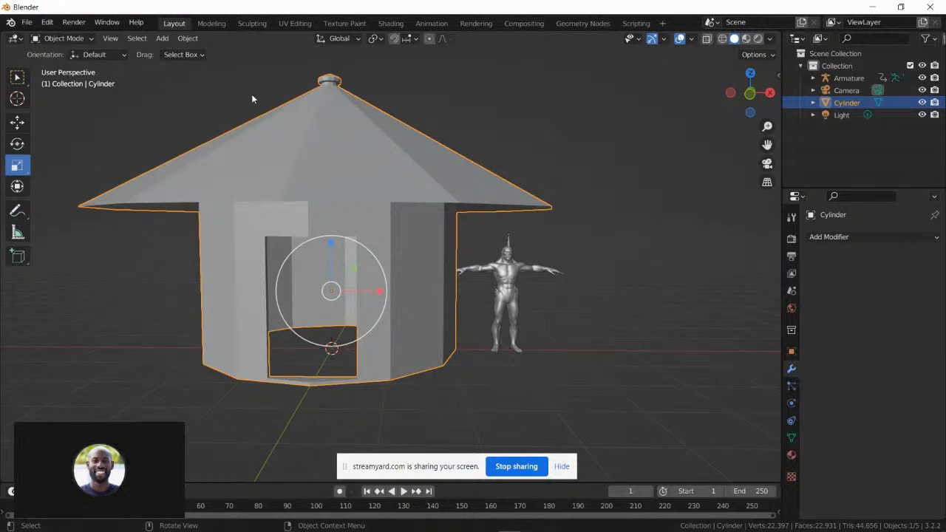
# - Toggle the hut repeatedly between Object Mode and Edit Mode, ending in Edit Mode
pyautogui.click(62, 38)
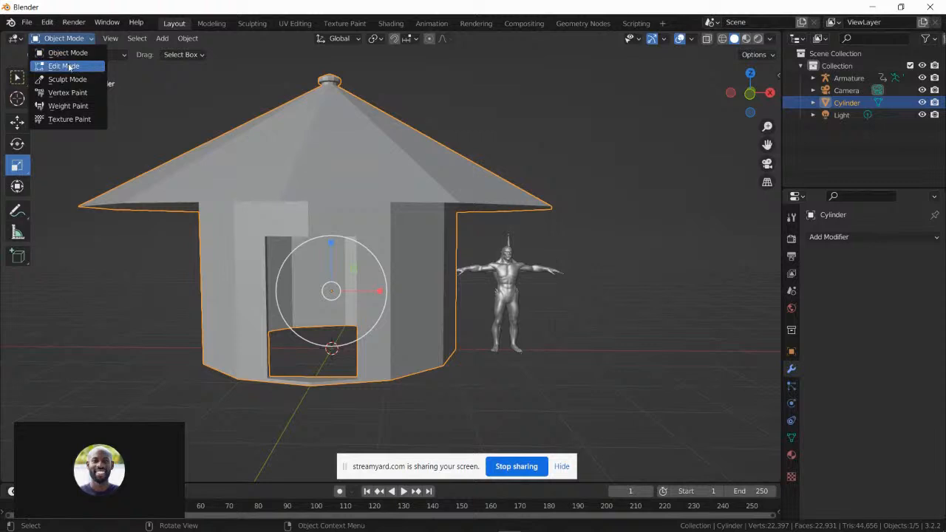
pyautogui.click(69, 65)
pyautogui.click(67, 39)
pyautogui.click(68, 53)
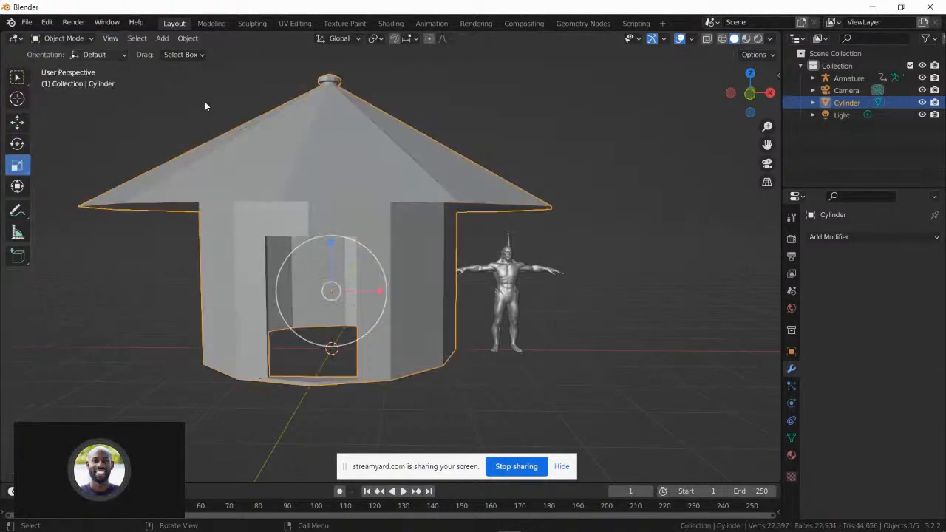
pyautogui.press('Tab')
pyautogui.press('Tab')
pyautogui.press('Tab')
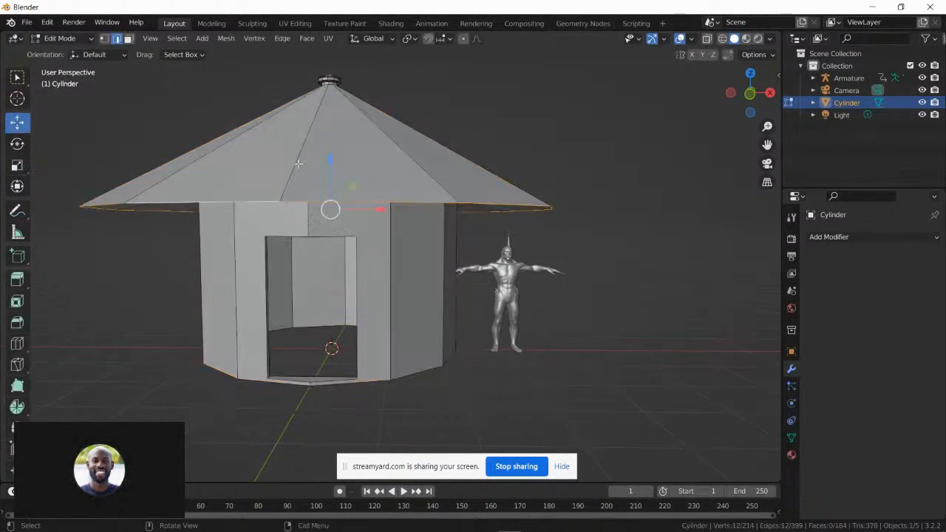
pyautogui.press('Tab')
pyautogui.press('Tab')
pyautogui.press('Tab')
pyautogui.press('Tab')
pyautogui.press('Tab')
pyautogui.press('Tab')
pyautogui.press('Tab')
pyautogui.press('Tab')
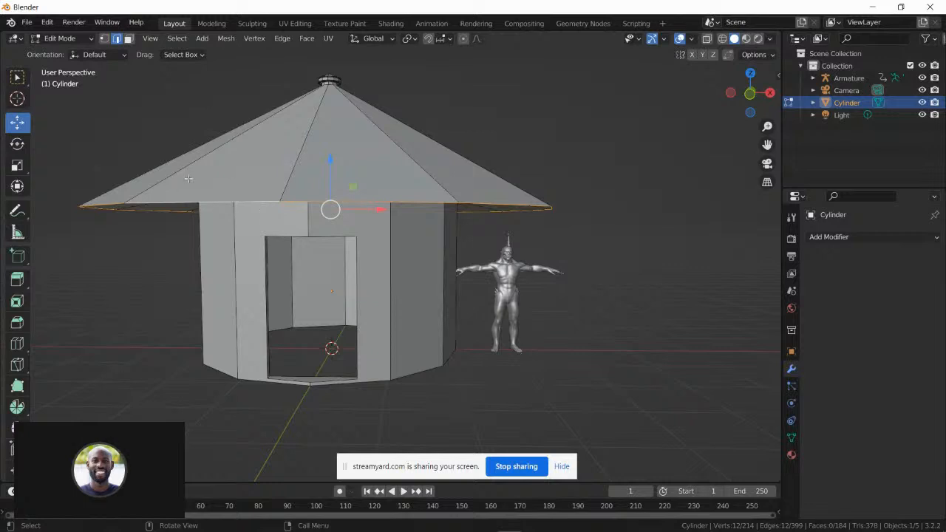
pyautogui.press('Tab')
pyautogui.press('Tab')
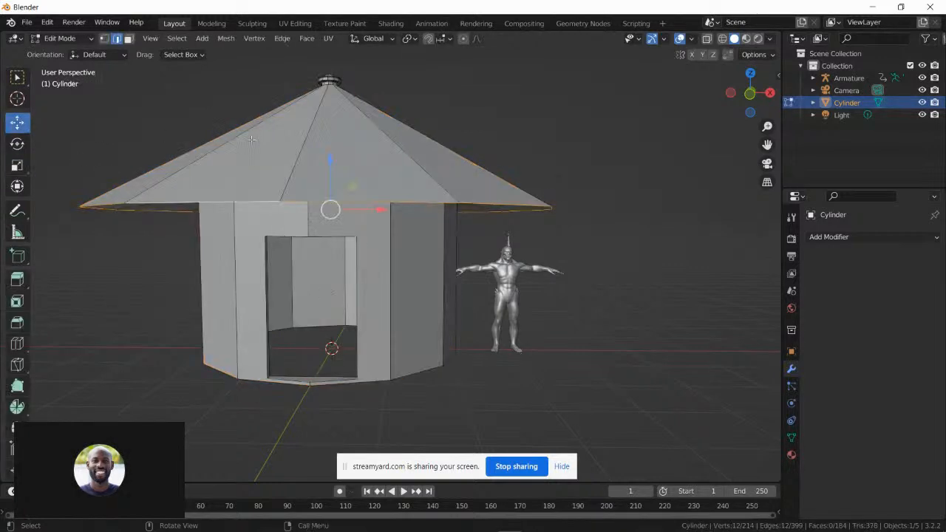
pyautogui.press('Tab')
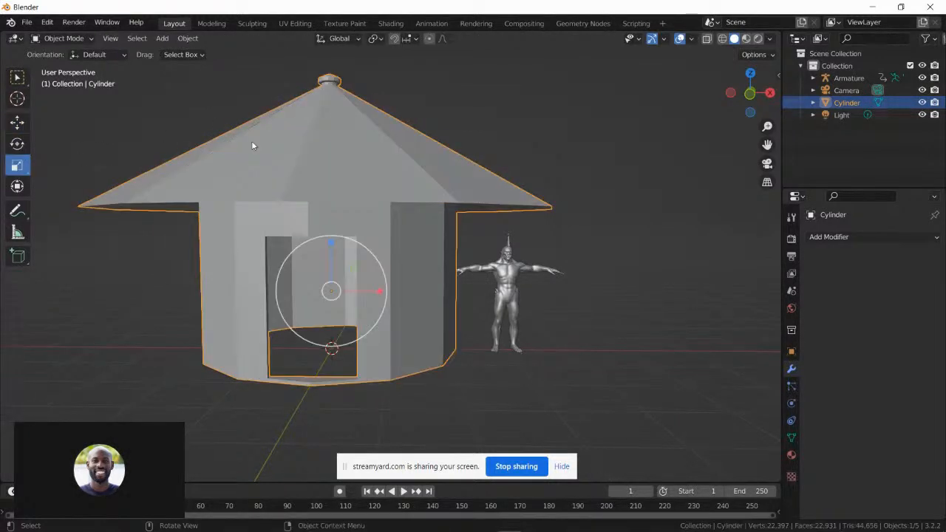
pyautogui.press('Tab')
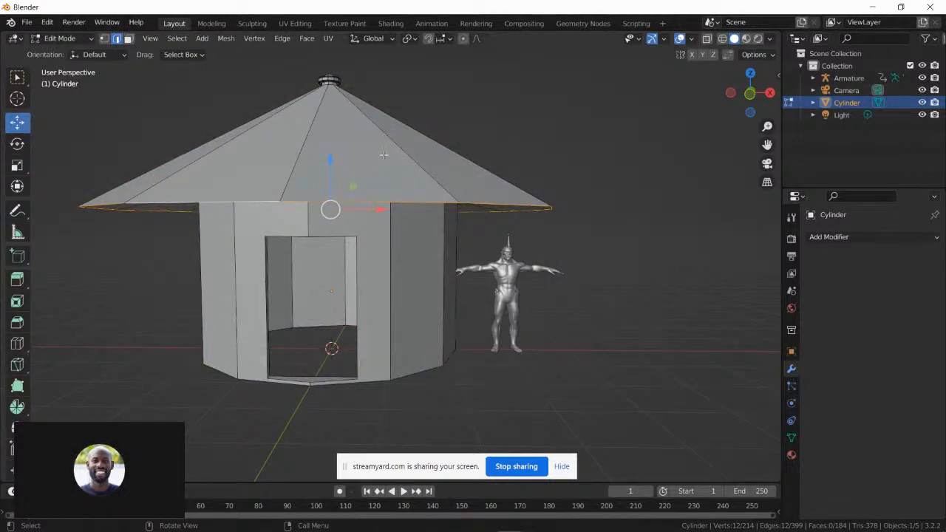
pyautogui.keyDown('shift'); pyautogui.moveTo(444, 158); pyautogui.dragTo(494, 181, button='middle'); pyautogui.keyUp('shift')
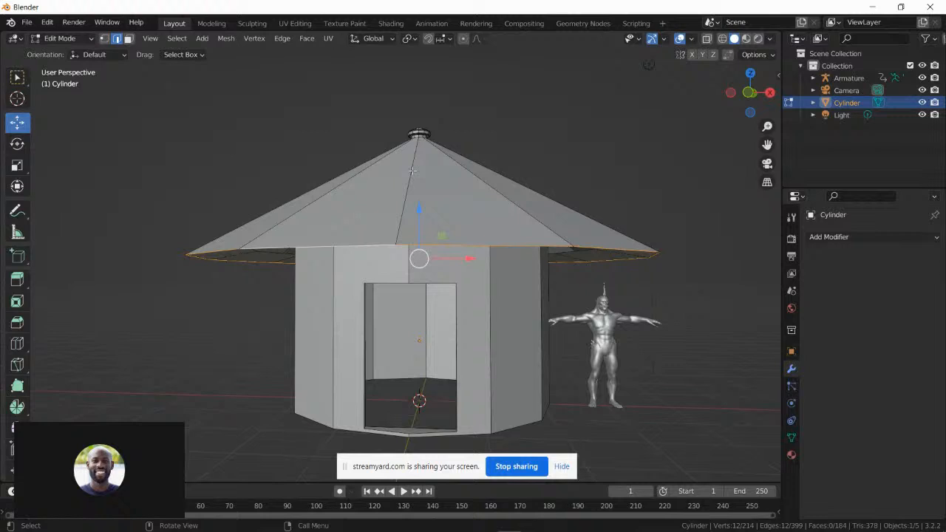
pyautogui.moveTo(418, 171); pyautogui.dragTo(420, 171, button='middle')
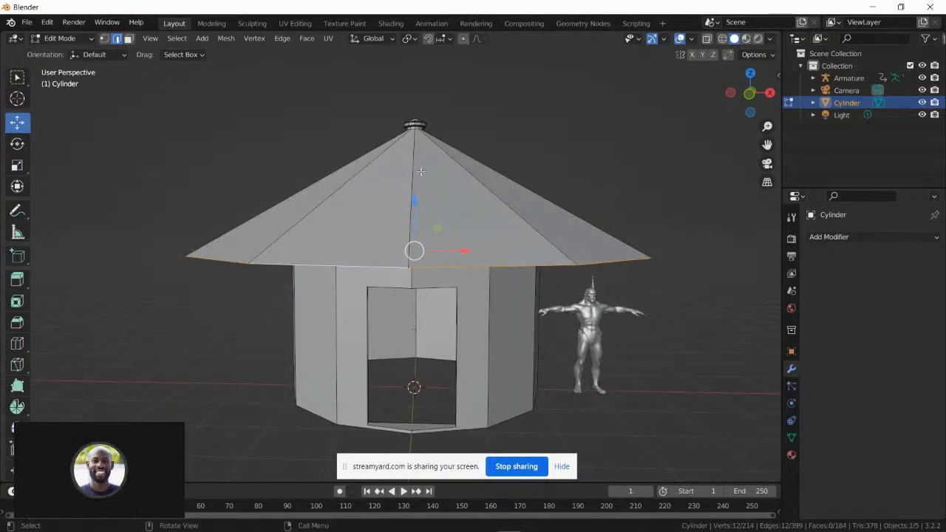
pyautogui.scroll(-2, 421, 171)
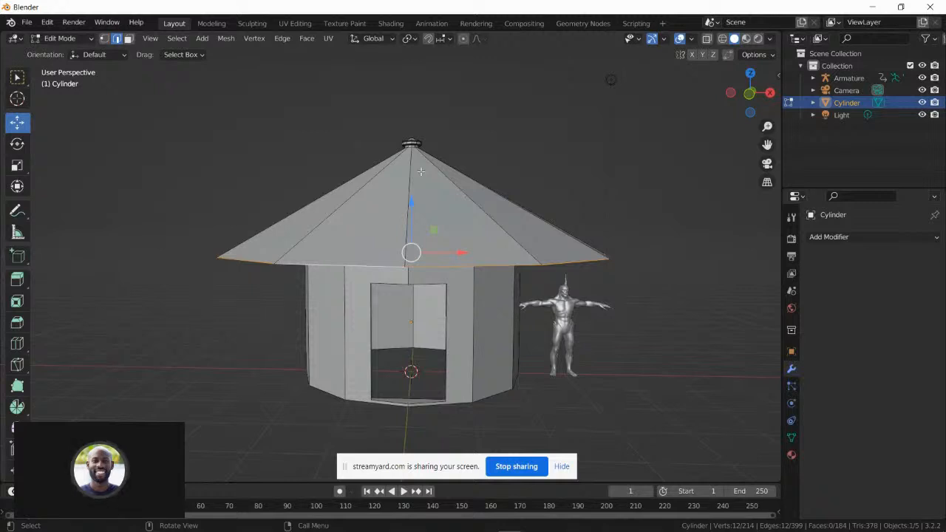
pyautogui.moveTo(421, 171); pyautogui.dragTo(392, 173, button='middle')
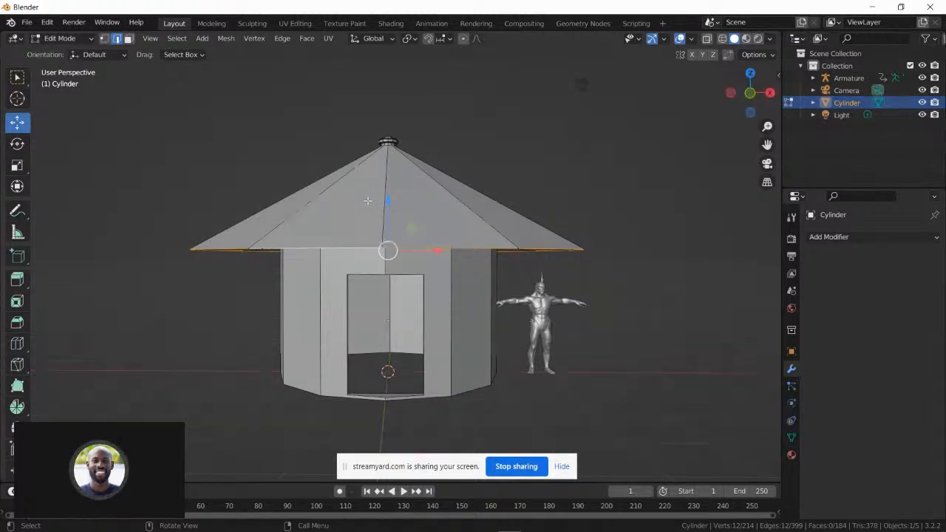
# - Select all linked geometry of the roof and its peak cap and separate the selection into its own object
pyautogui.press('l')
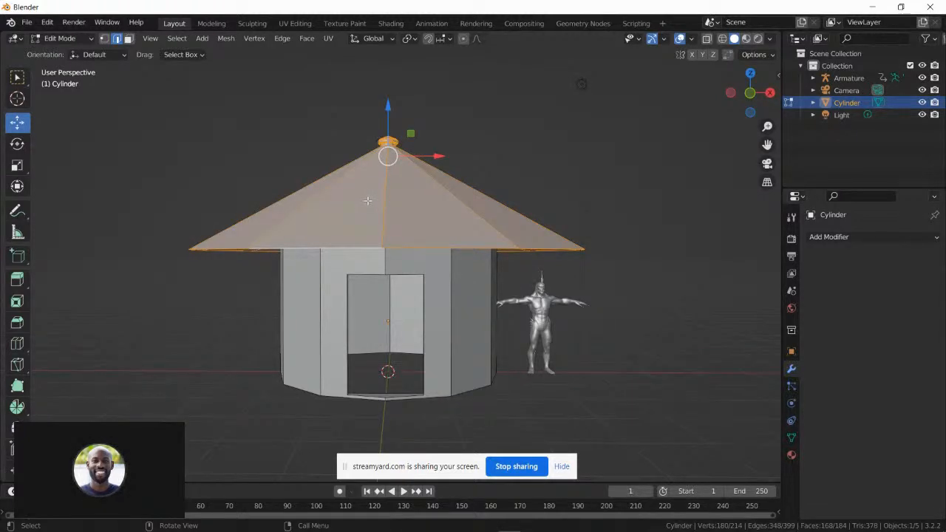
pyautogui.click(48, 472)
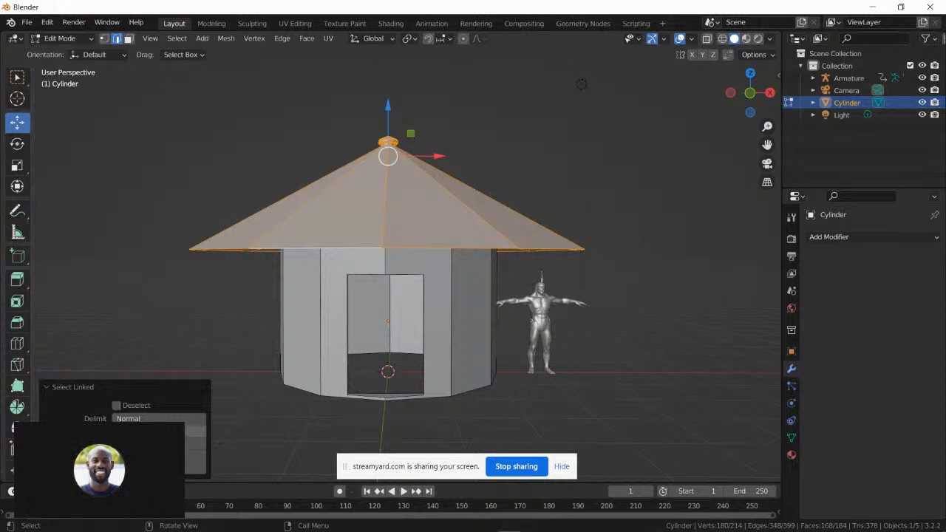
pyautogui.click(48, 385)
pyautogui.moveTo(384, 194)
pyautogui.mouseDown(button='middle')
pyautogui.moveTo(382, 140)
pyautogui.moveTo(385, 177)
pyautogui.moveTo(387, 161)
pyautogui.moveTo(370, 174)
pyautogui.moveTo(485, 173)
pyautogui.moveTo(396, 193)
pyautogui.moveTo(392, 177)
pyautogui.moveTo(389, 193)
pyautogui.mouseUp(button='middle')
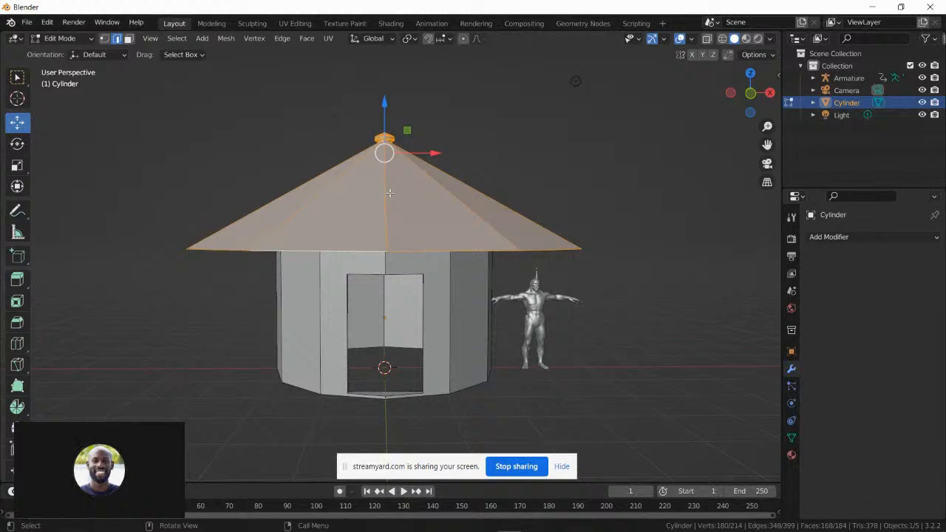
pyautogui.press('p')
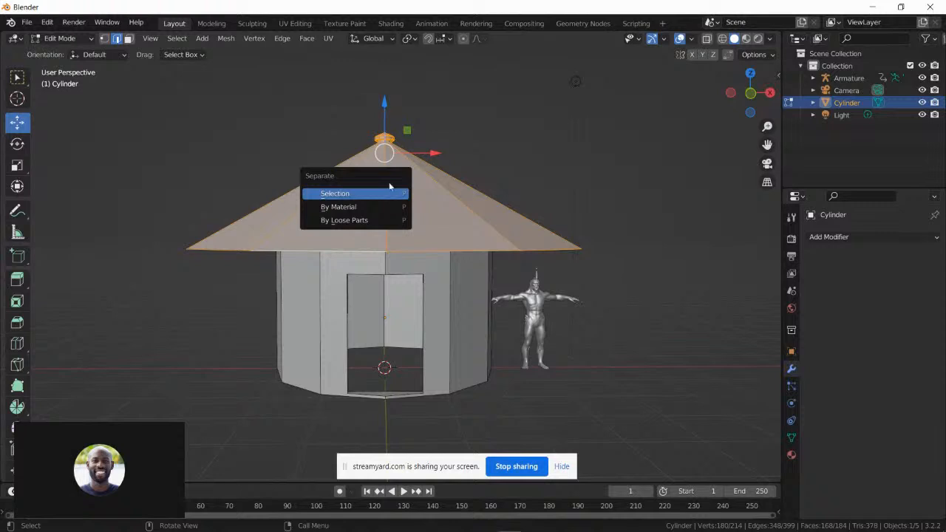
pyautogui.click(282, 39)
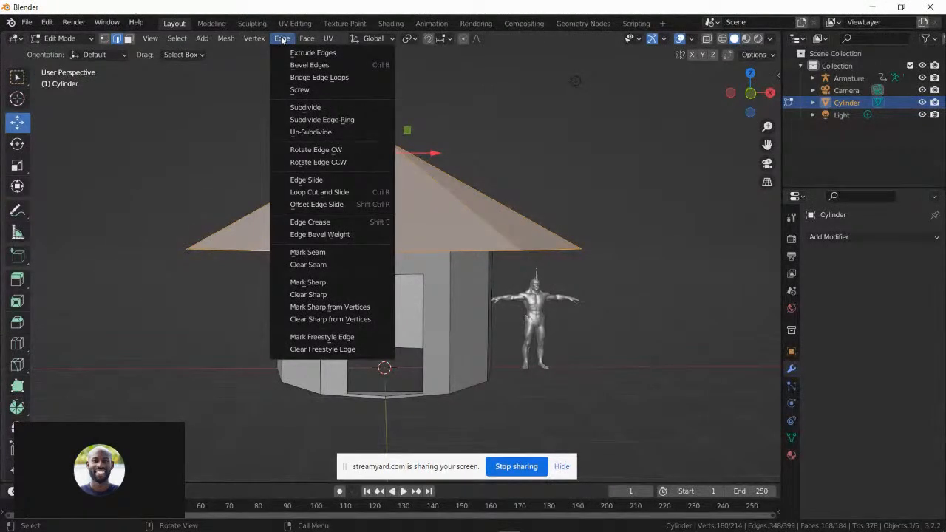
pyautogui.moveTo(306, 39)
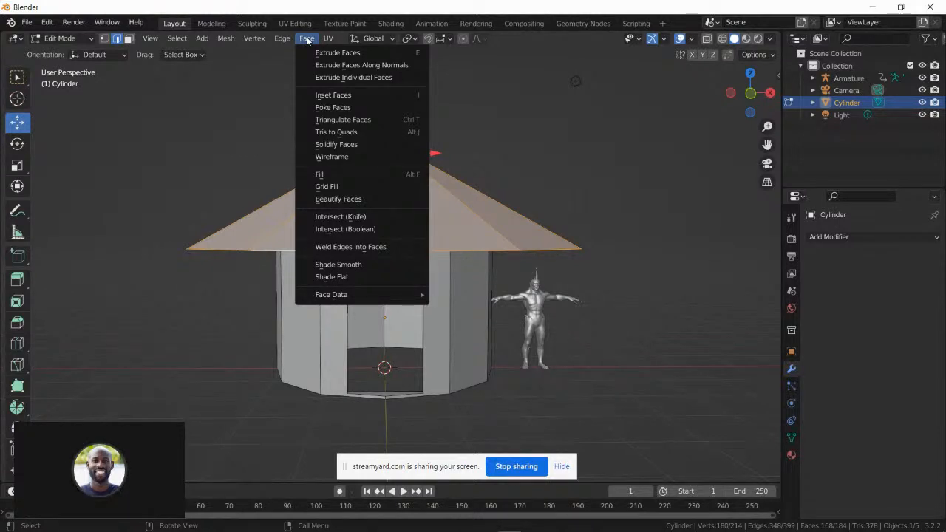
pyautogui.moveTo(221, 40)
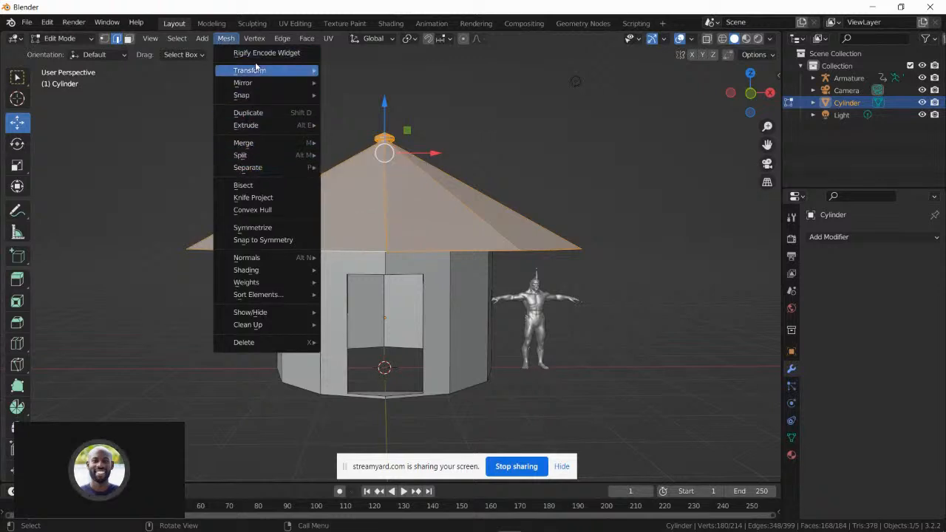
pyautogui.moveTo(253, 169)
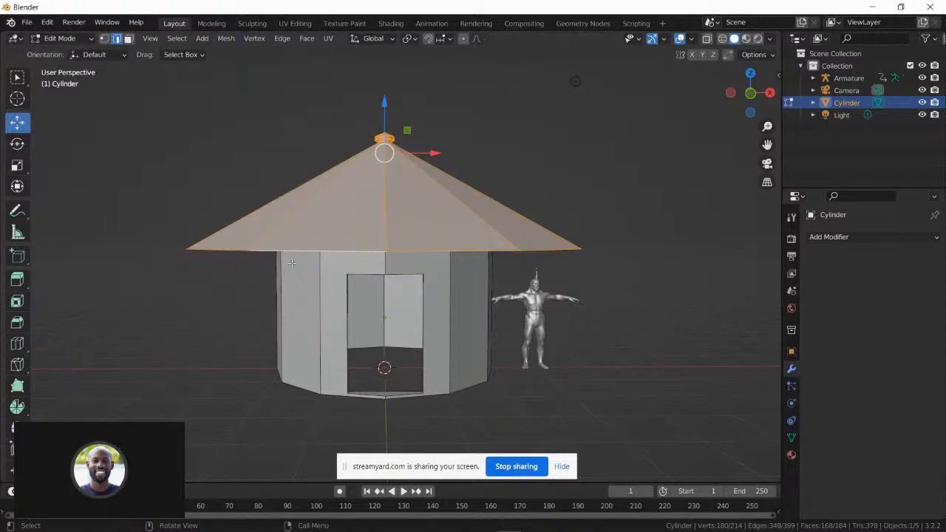
pyautogui.press('p')
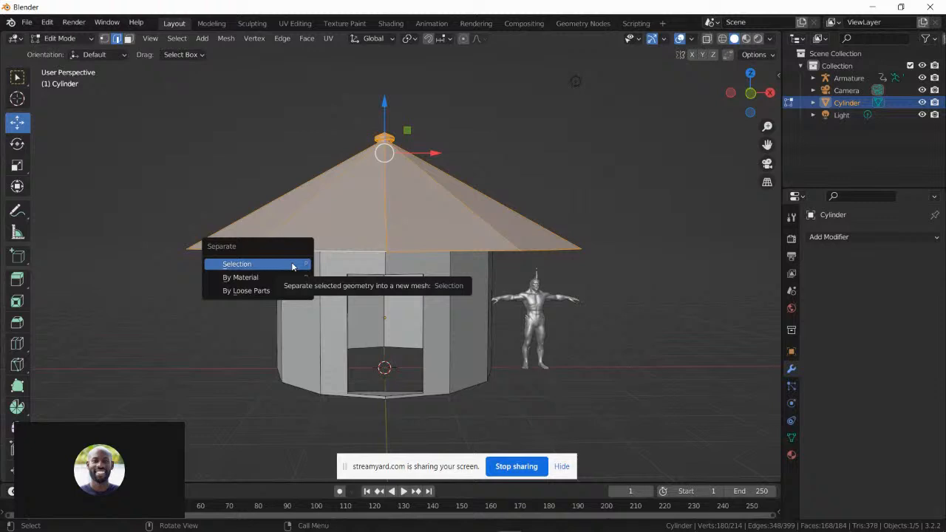
pyautogui.click(292, 265)
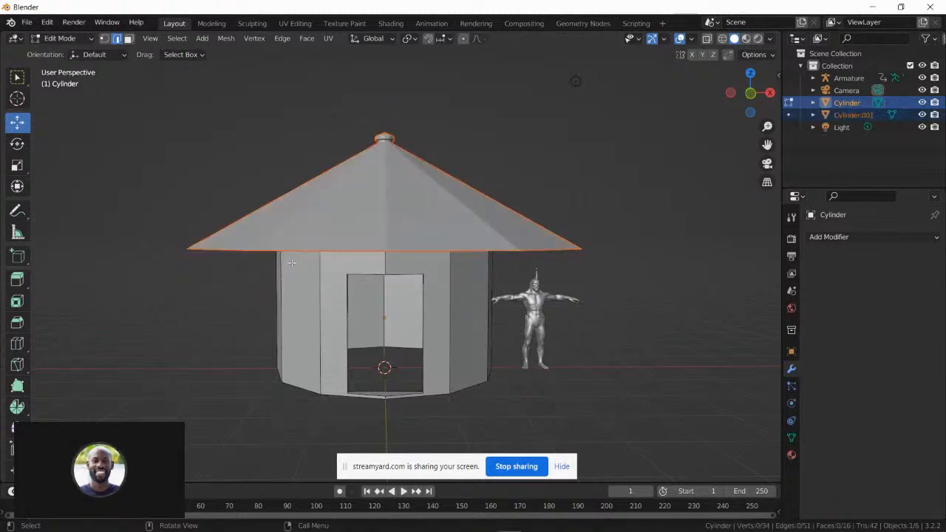
# - Switch to Object Mode and select the hut walls and the roof in turn as separate objects
pyautogui.moveTo(292, 263); pyautogui.dragTo(309, 205, button='middle')
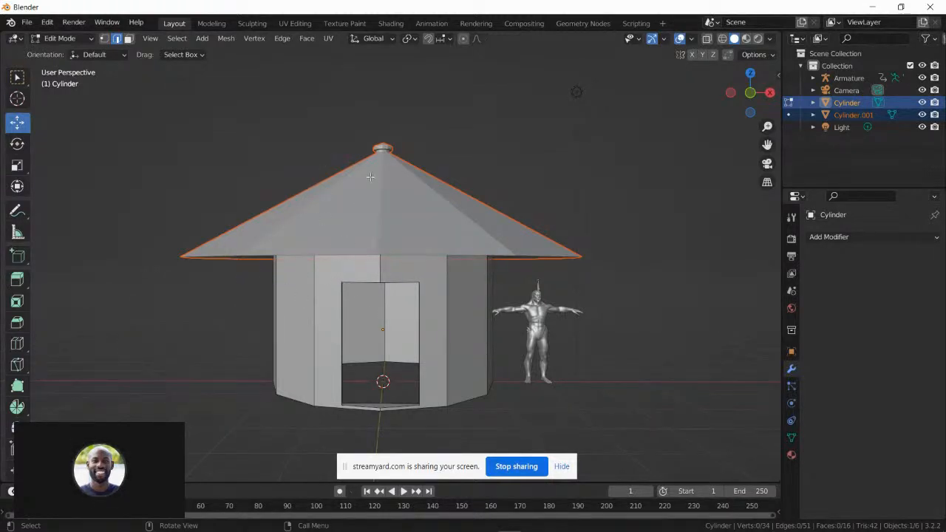
pyautogui.click(63, 40)
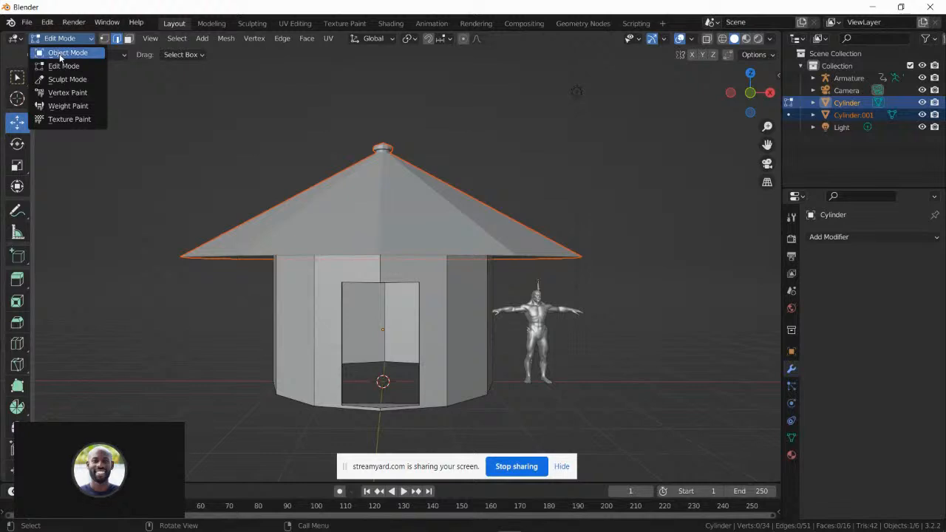
pyautogui.click(62, 52)
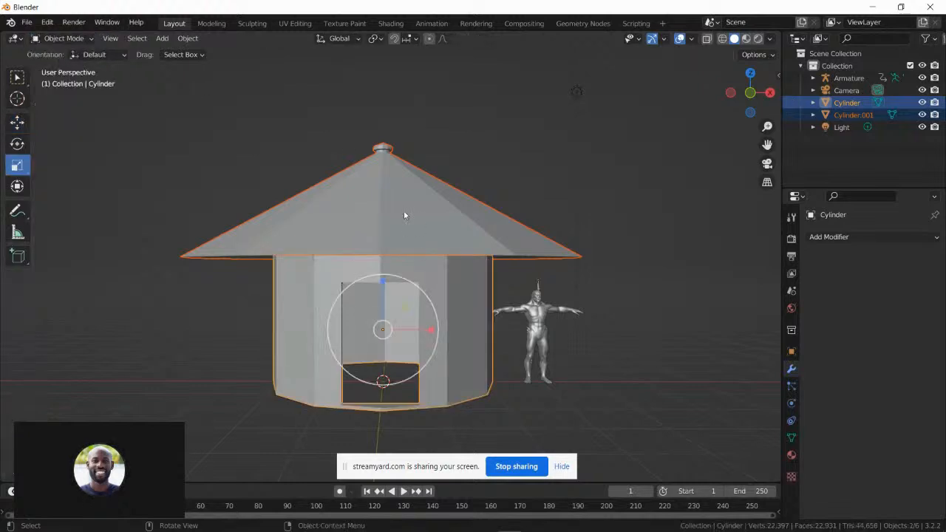
pyautogui.click(315, 305)
pyautogui.click(360, 212)
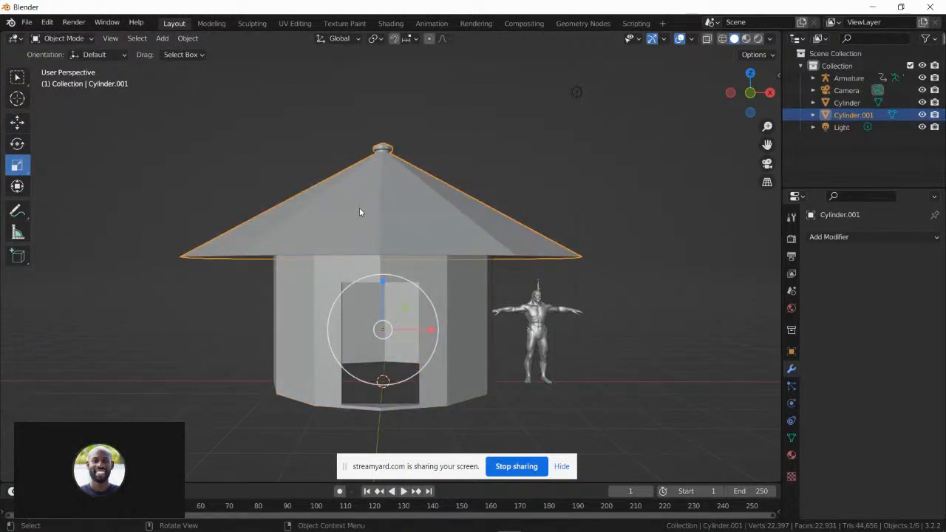
# - Select the hut's wall object and rename it Building
pyautogui.click(315, 283)
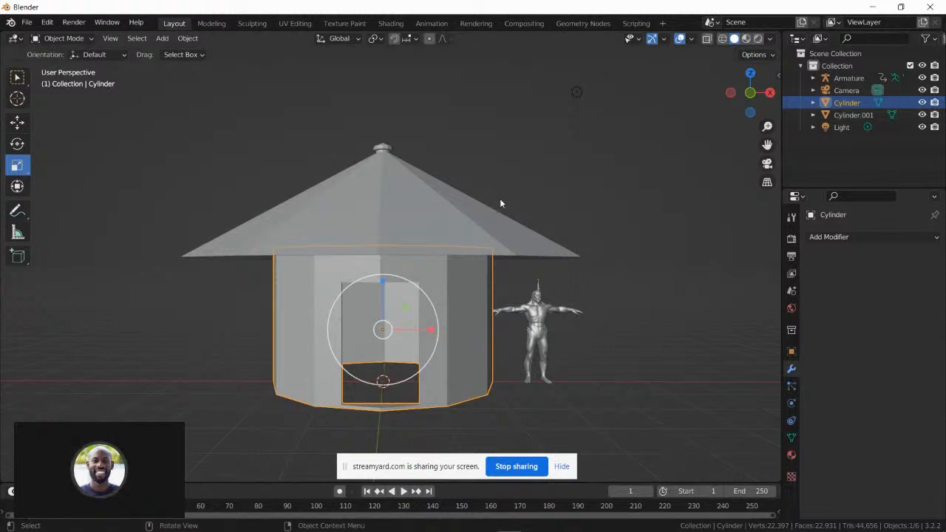
pyautogui.doubleClick(845, 102)
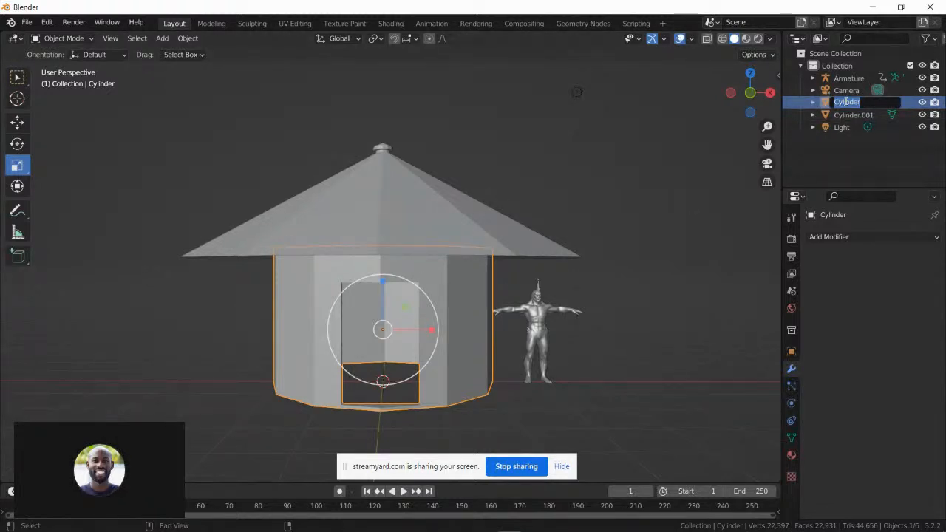
pyautogui.write('B')
pyautogui.press('BackSpace')
pyautogui.write('Bui')
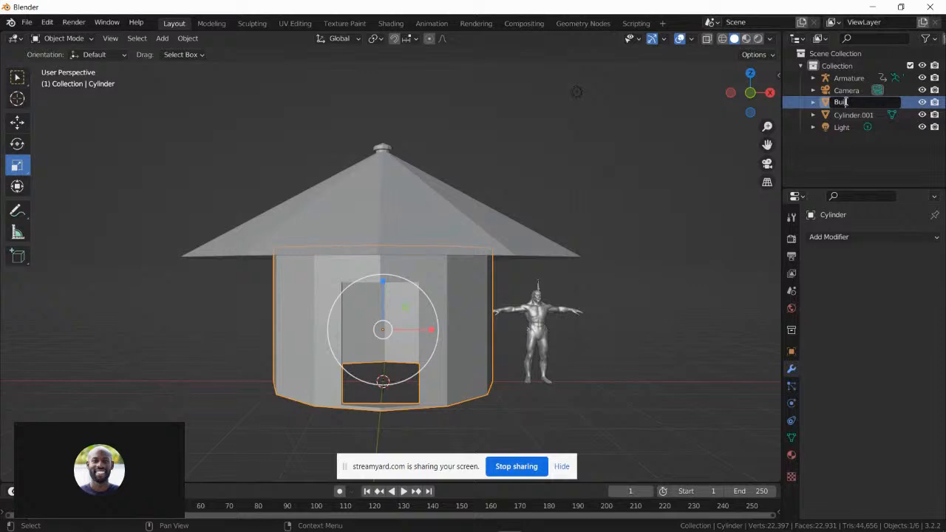
pyautogui.write('lding')
pyautogui.press('Return')
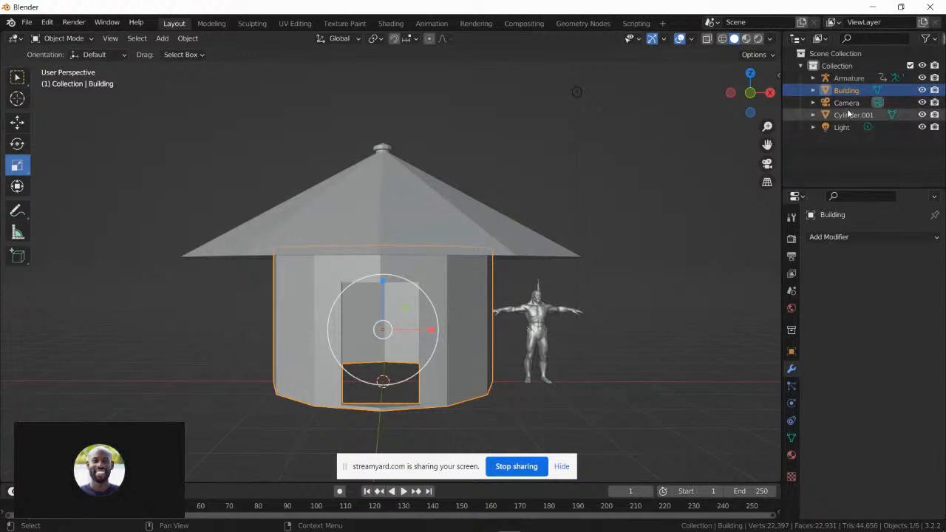
# - Rename the separated roof object, Cylinder.001, as Roof
pyautogui.click(847, 117)
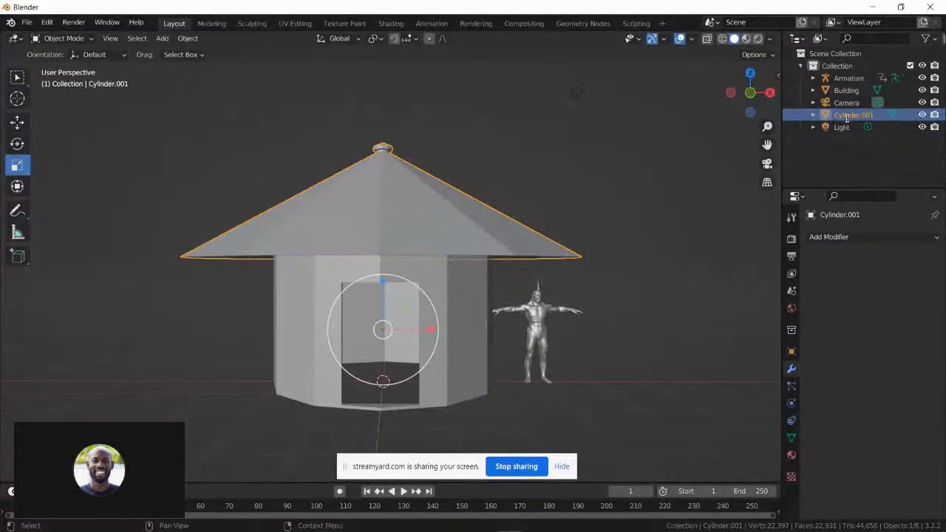
pyautogui.doubleClick(847, 115)
pyautogui.write('Roof')
pyautogui.press('Return')
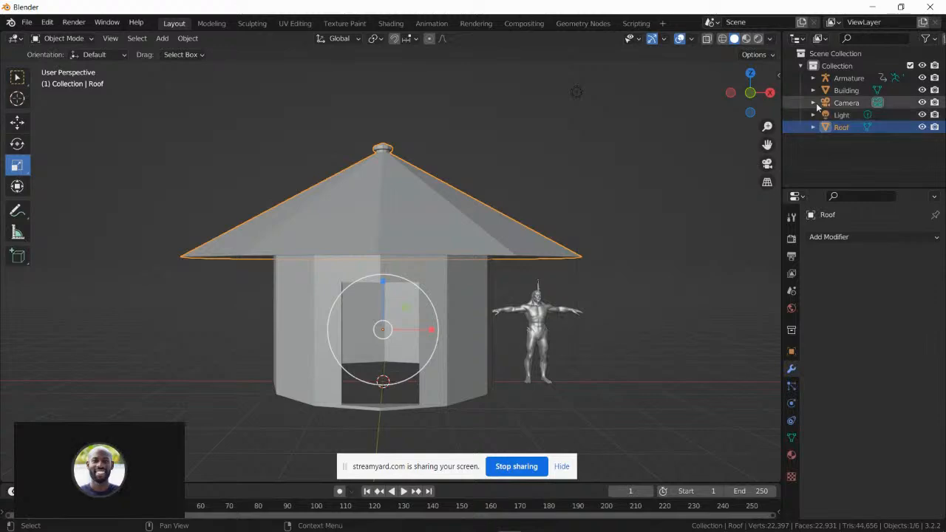
# - Switch to Chrome, view the mud hut reference board and the Poly Haven home page, and return to Blender
pyautogui.moveTo(347, 528)
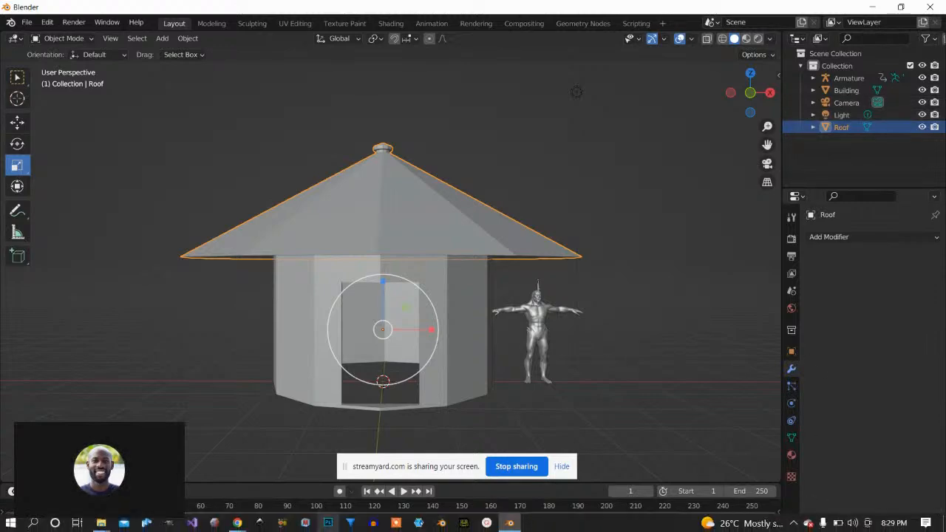
pyautogui.moveTo(237, 523)
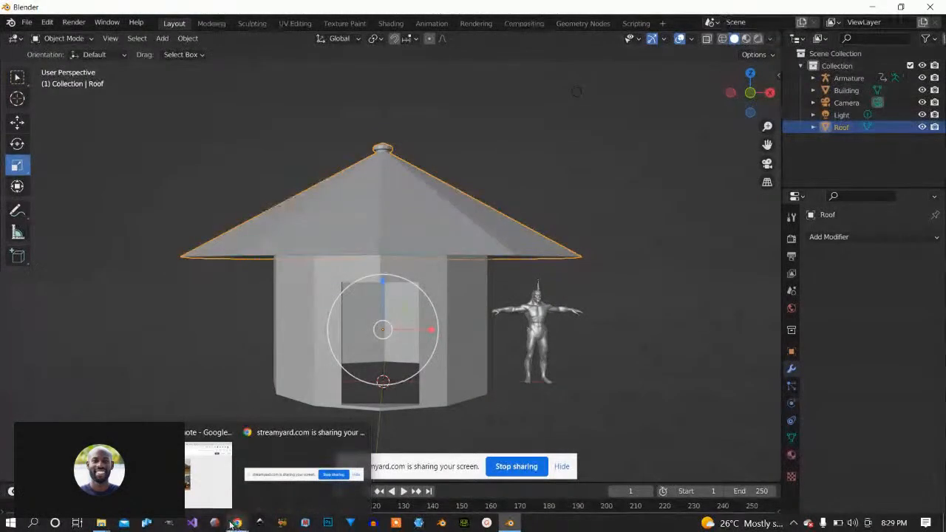
pyautogui.click(286, 427)
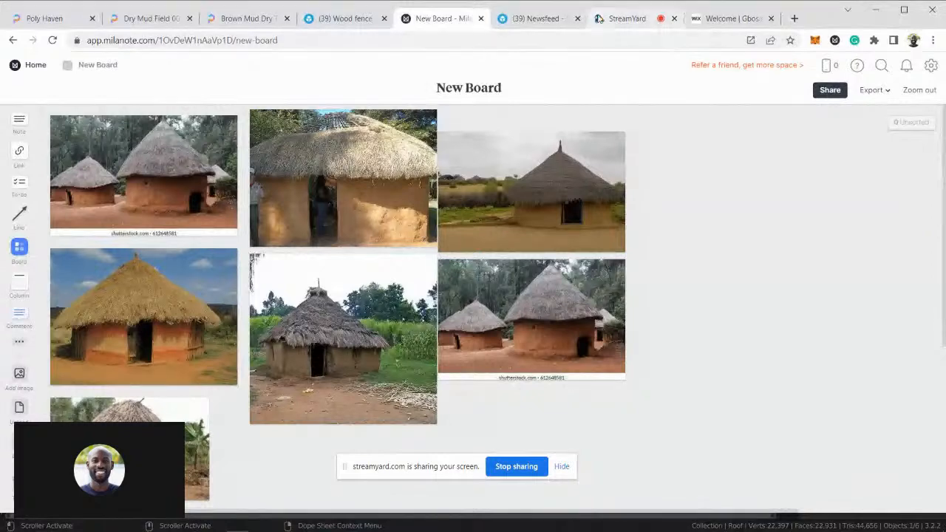
pyautogui.click(620, 18)
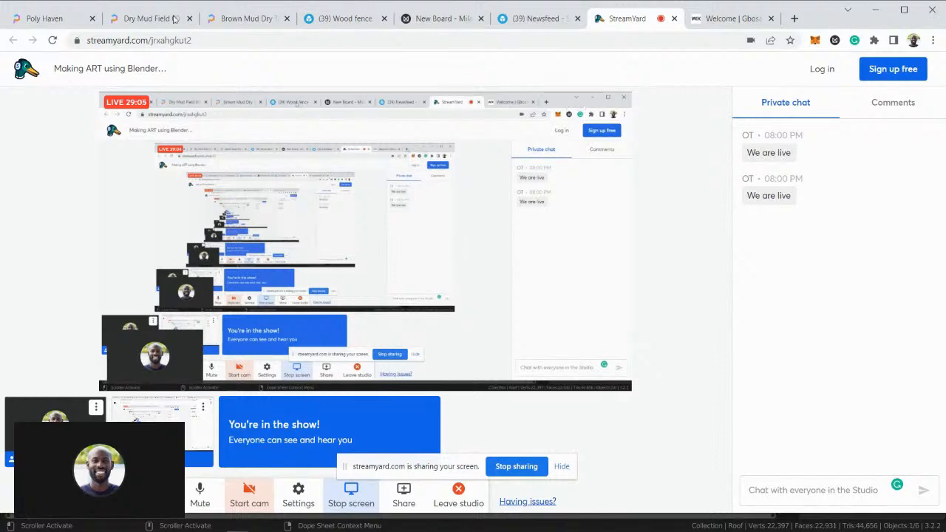
pyautogui.click(77, 18)
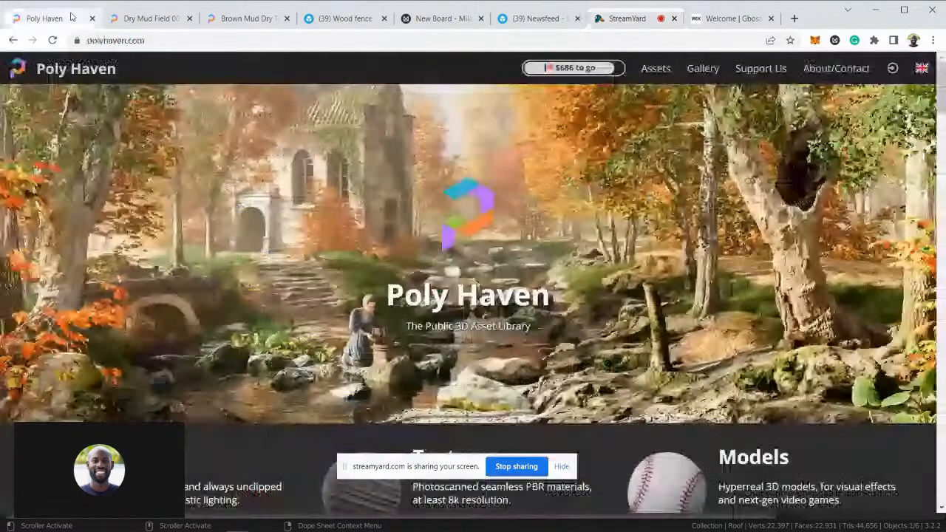
pyautogui.click(876, 11)
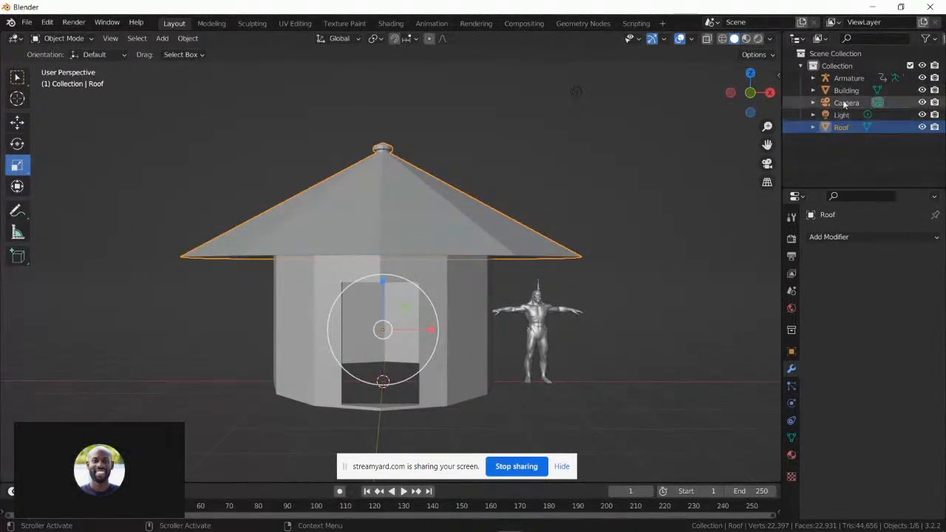
pyautogui.moveTo(484, 316); pyautogui.dragTo(478, 298, button='middle')
pyautogui.moveTo(423, 274); pyautogui.dragTo(453, 196, button='middle')
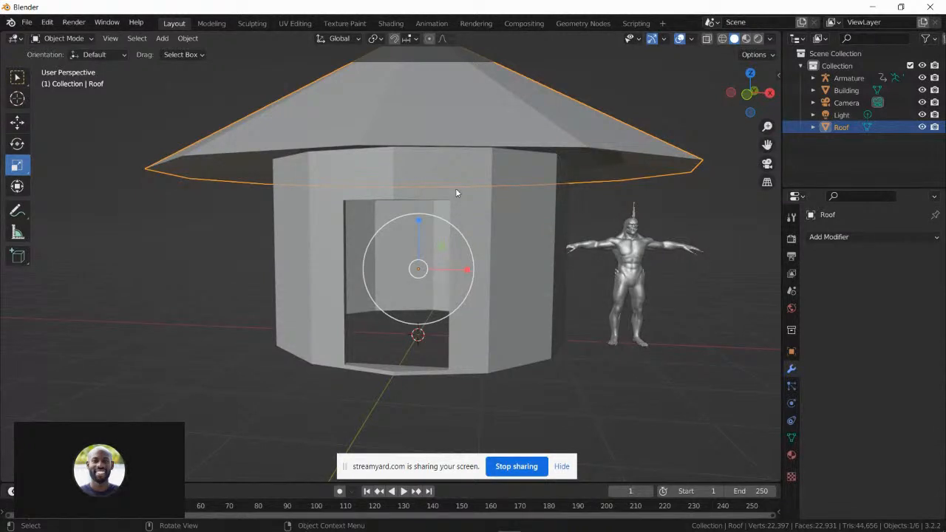
pyautogui.moveTo(459, 188); pyautogui.dragTo(385, 225, button='middle')
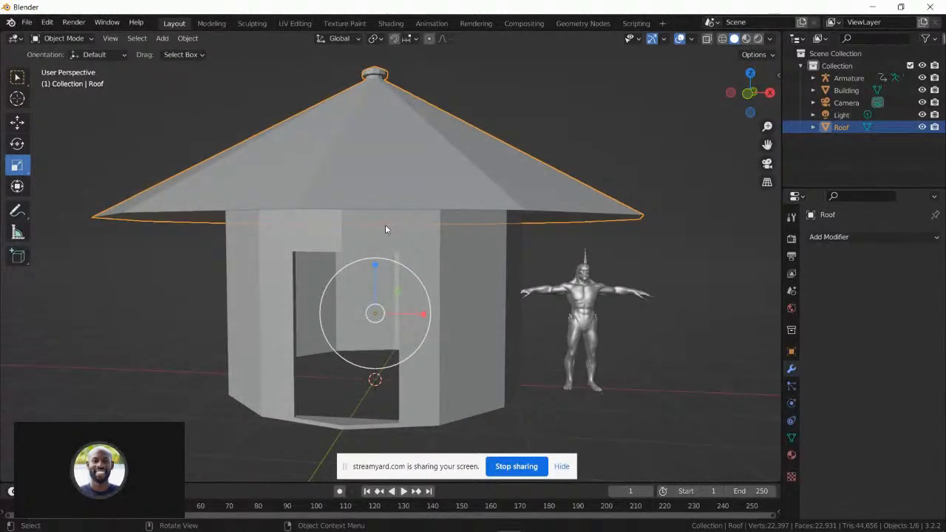
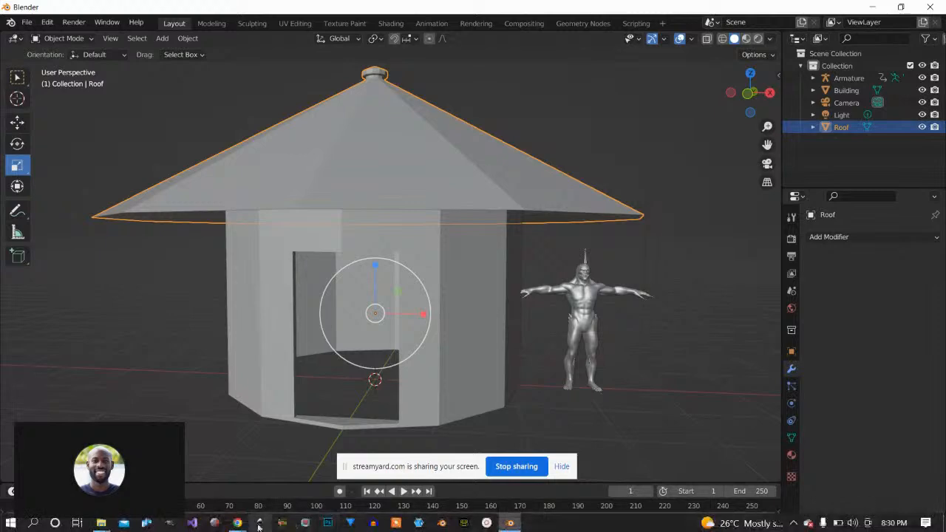
# - Switch to Chrome and examine the Wood fence 3D model and its details on Sketchfab
pyautogui.moveTo(237, 522)
pyautogui.click(194, 484)
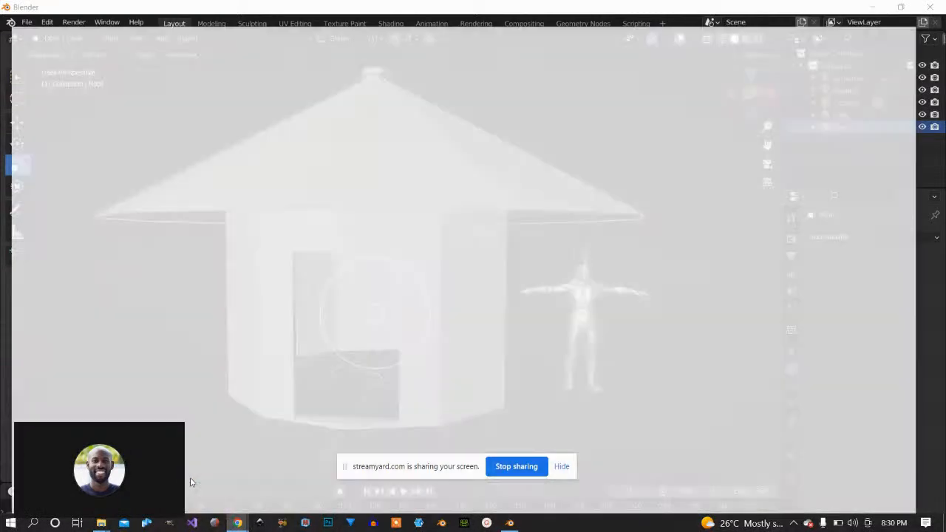
pyautogui.click(336, 14)
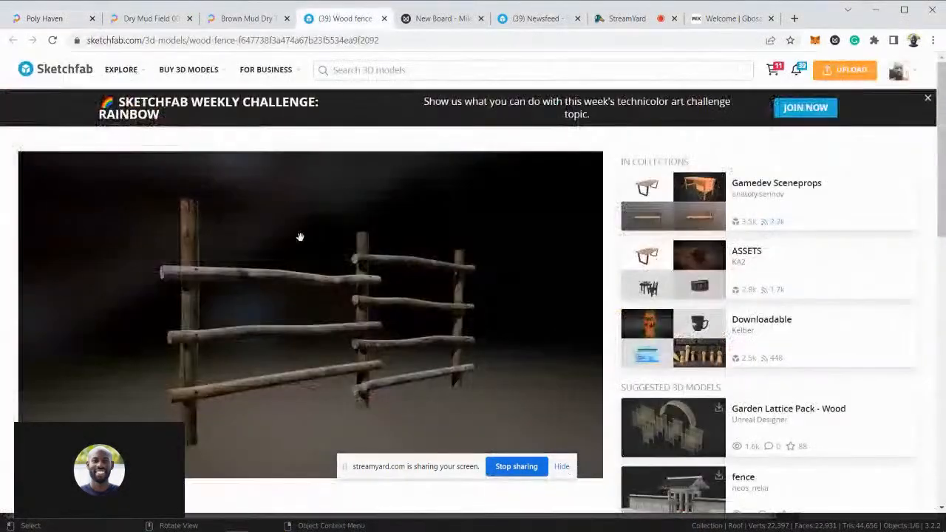
pyautogui.moveTo(232, 258)
pyautogui.mouseDown()
pyautogui.moveTo(358, 264)
pyautogui.moveTo(213, 254)
pyautogui.moveTo(295, 249)
pyautogui.moveTo(285, 245)
pyautogui.moveTo(326, 293)
pyautogui.moveTo(306, 270)
pyautogui.moveTo(234, 266)
pyautogui.moveTo(201, 238)
pyautogui.moveTo(255, 249)
pyautogui.moveTo(237, 250)
pyautogui.moveTo(293, 270)
pyautogui.moveTo(315, 303)
pyautogui.mouseUp()
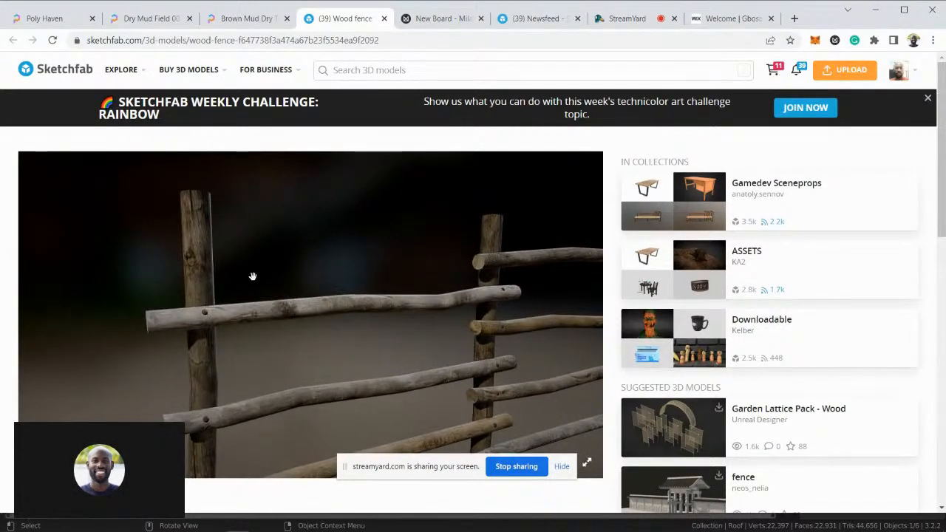
pyautogui.moveTo(224, 300)
pyautogui.mouseDown()
pyautogui.moveTo(293, 338)
pyautogui.moveTo(288, 310)
pyautogui.mouseUp()
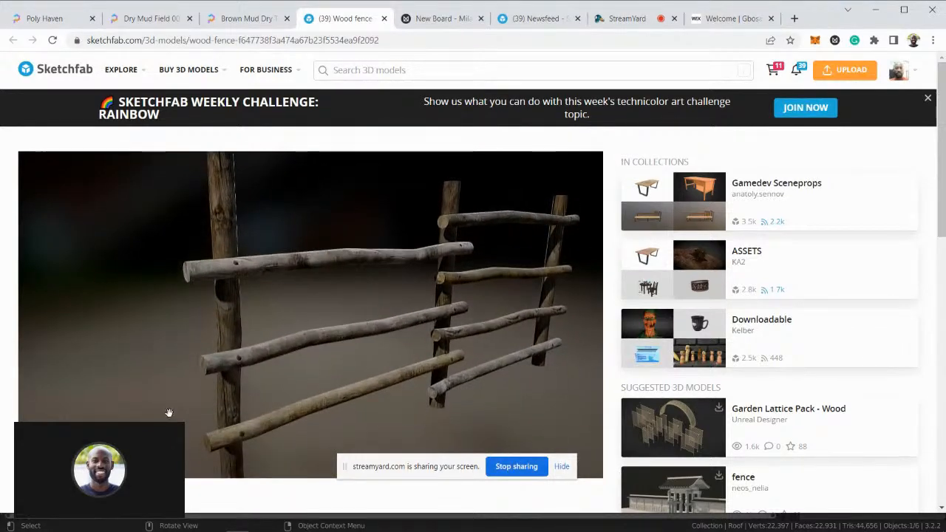
pyautogui.scroll(-3, 222, 473)
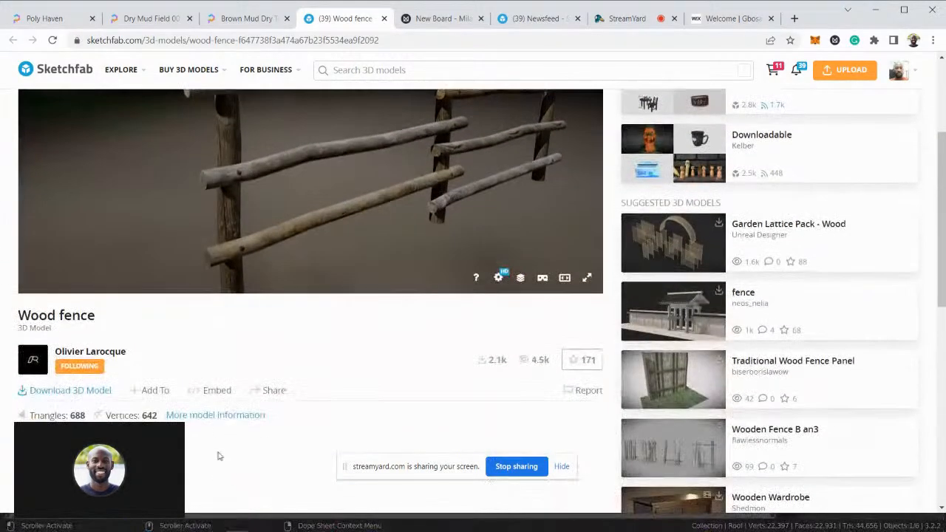
# - Check the Wood fence model's licensing terms and available download formats, and close the download window
pyautogui.click(71, 391)
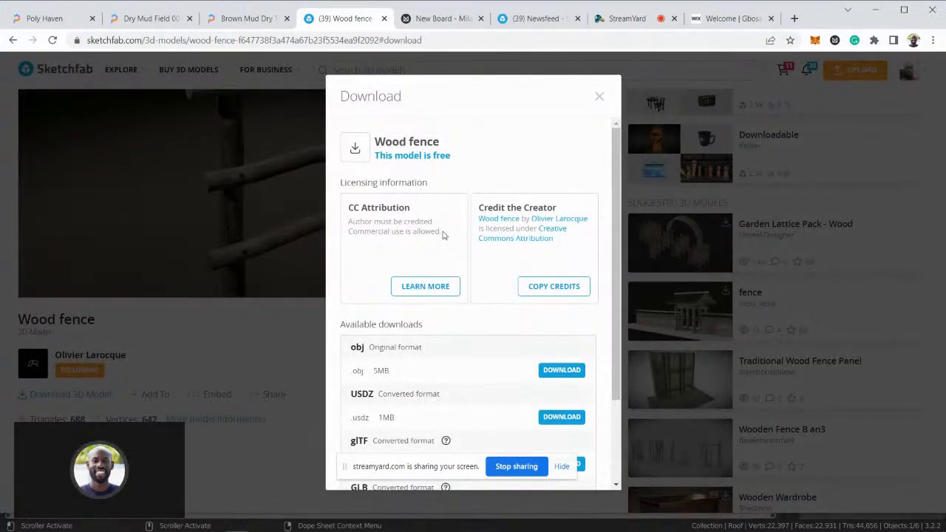
pyautogui.moveTo(442, 233); pyautogui.dragTo(357, 232)
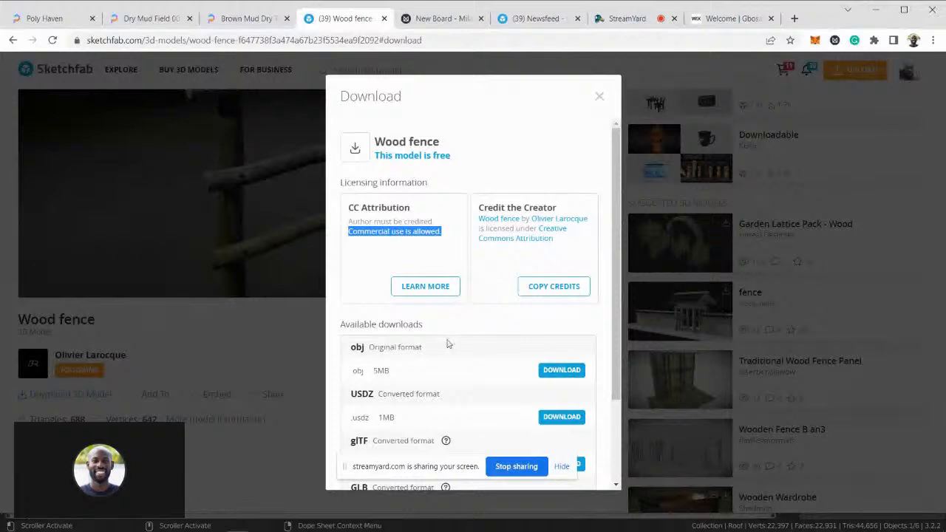
pyautogui.click(600, 95)
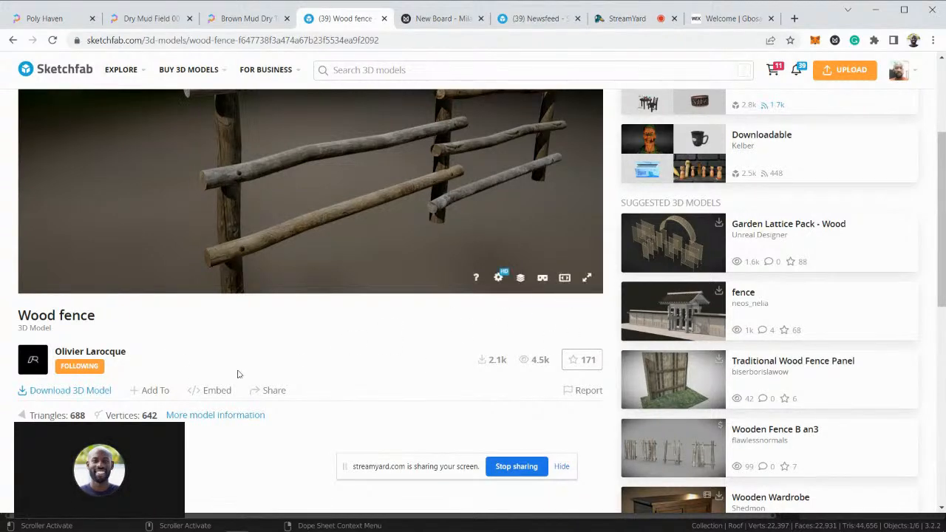
pyautogui.click(79, 396)
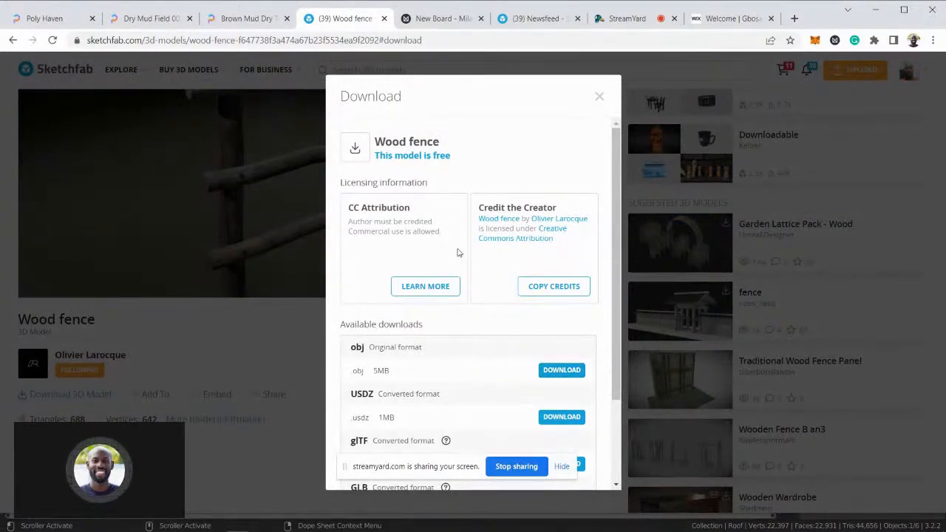
pyautogui.click(600, 99)
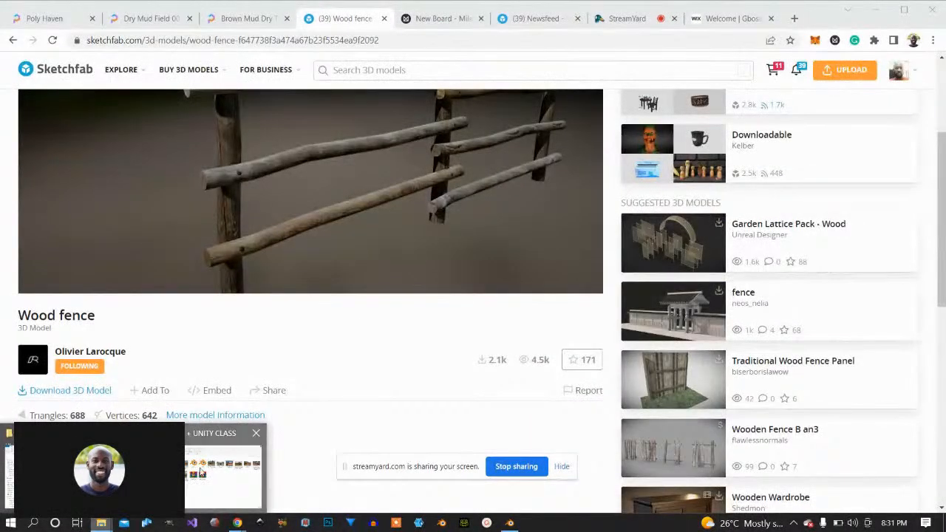
# - In File Explorer, browse the wood-fence download to its fence_sketch folder, examine the model and texture files, and return to Blender
pyautogui.hotkey('alt', 'Tab')
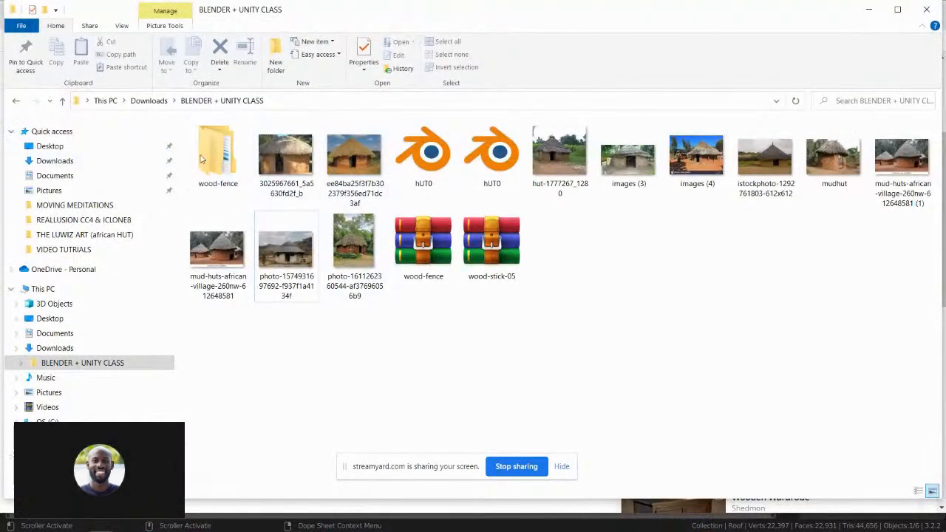
pyautogui.doubleClick(214, 151)
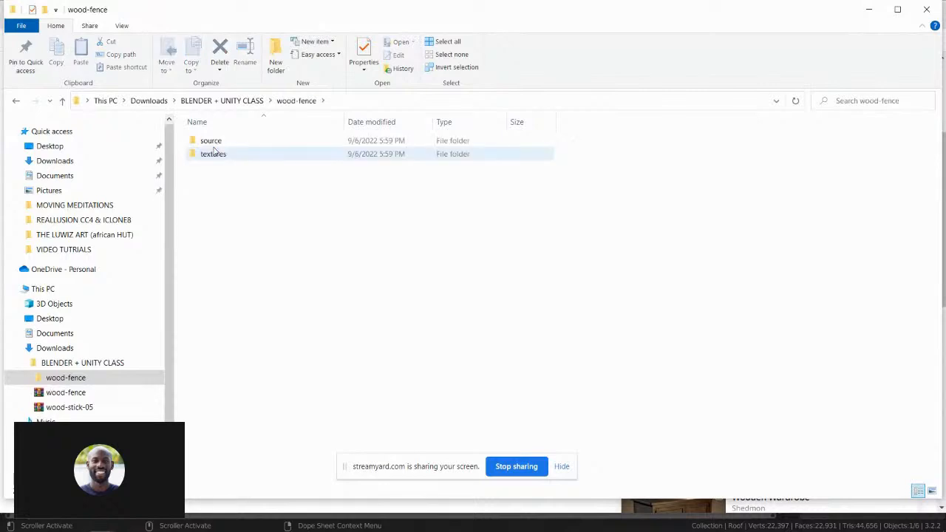
pyautogui.doubleClick(218, 140)
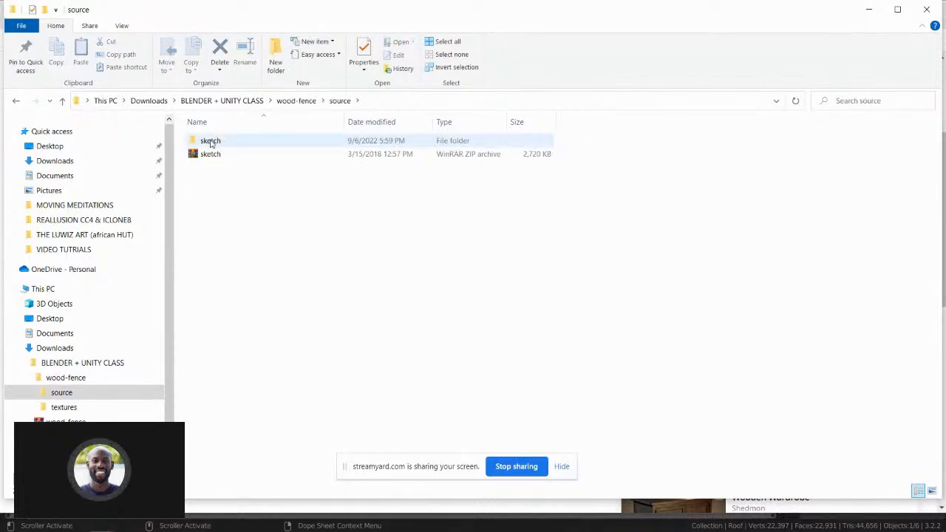
pyautogui.doubleClick(211, 141)
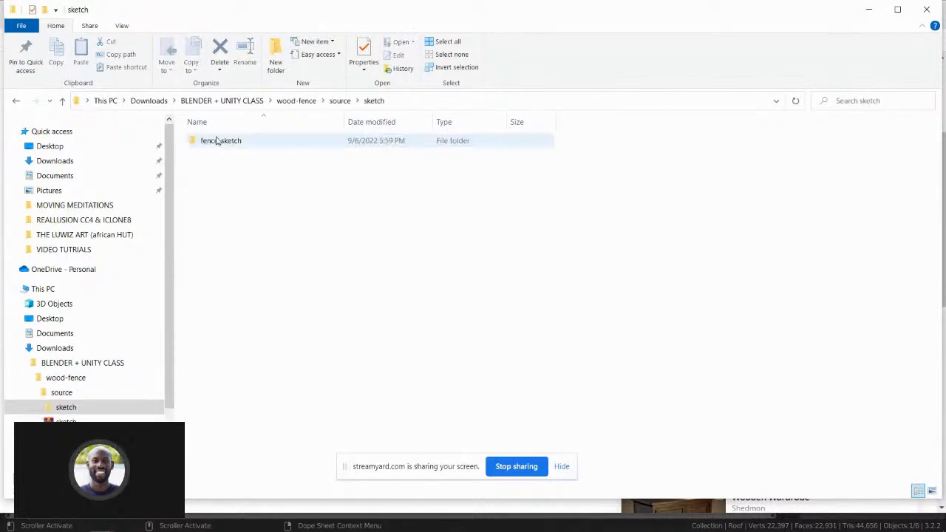
pyautogui.doubleClick(222, 141)
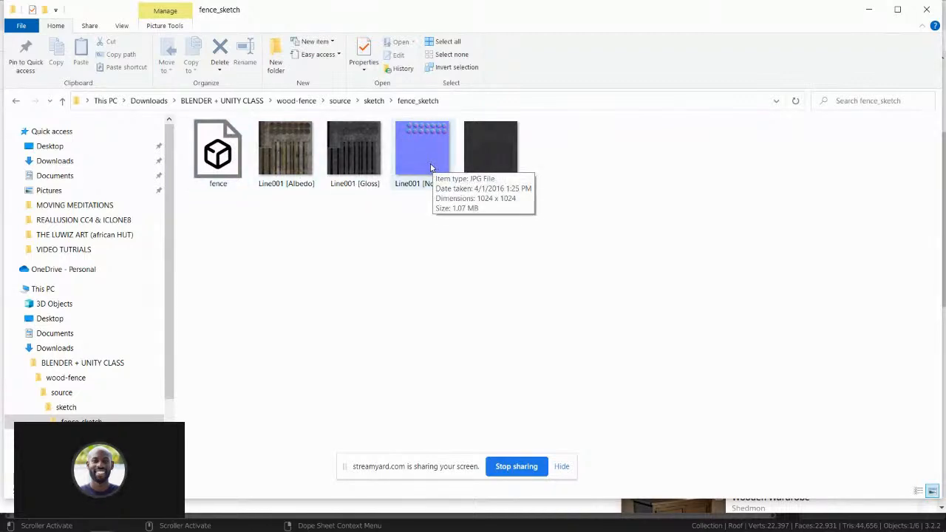
pyautogui.click(501, 148)
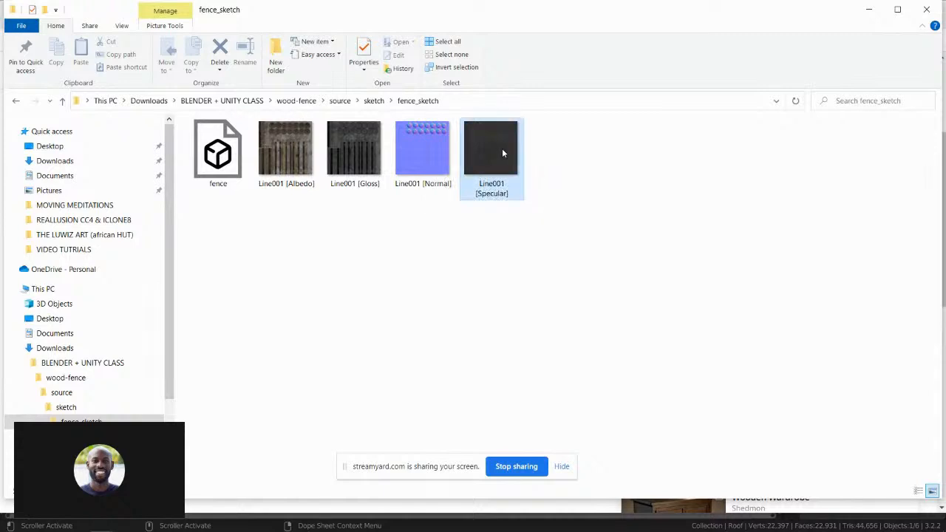
pyautogui.click(366, 154)
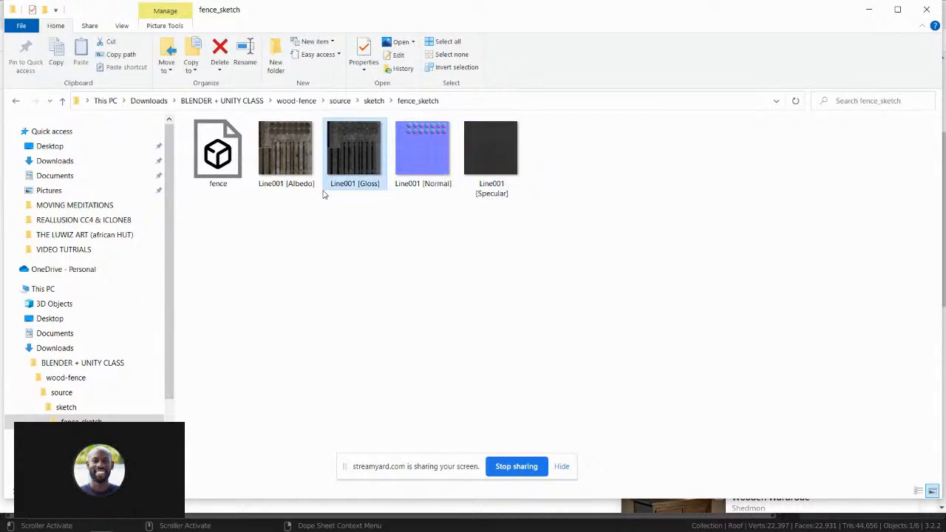
pyautogui.click(873, 15)
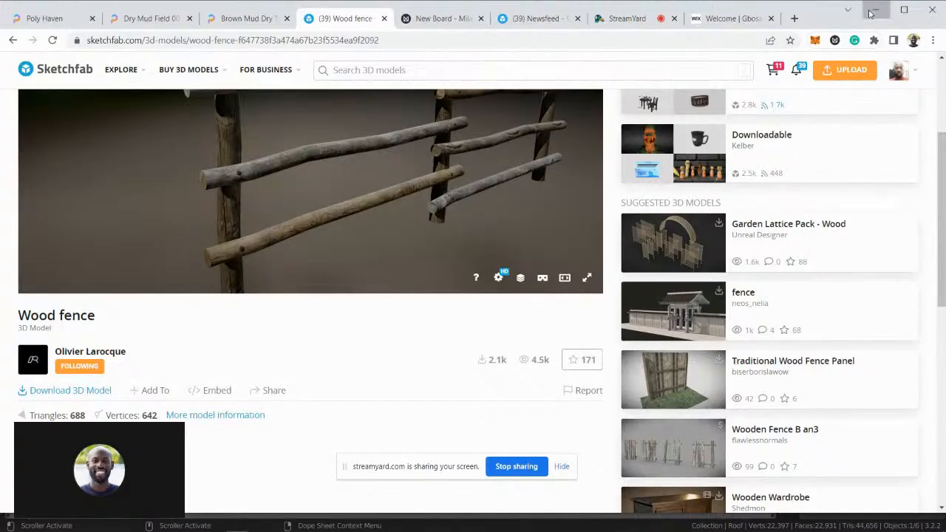
pyautogui.click(873, 12)
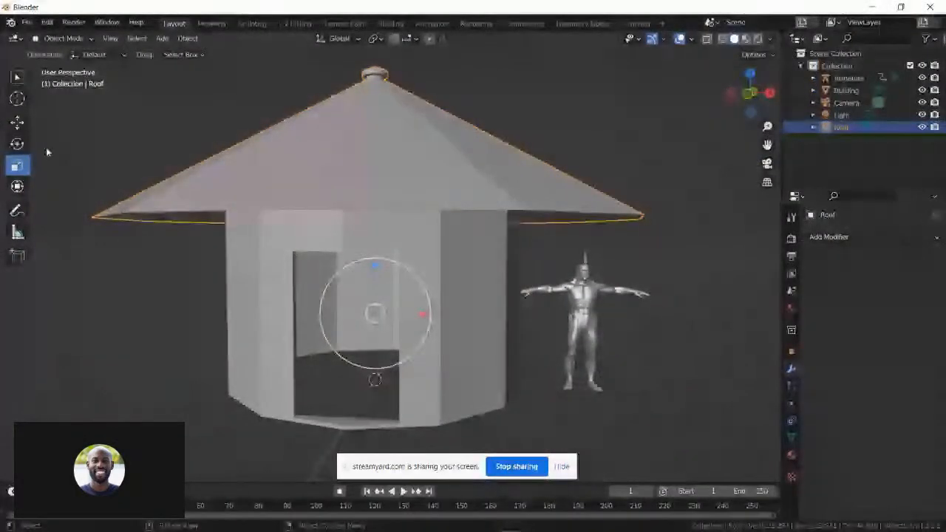
# - Import the Wavefront model fence.obj from the wood-fence/source/sketch/fence_sketch folder in BLENDER + UNITY CLASS
pyautogui.click(26, 23)
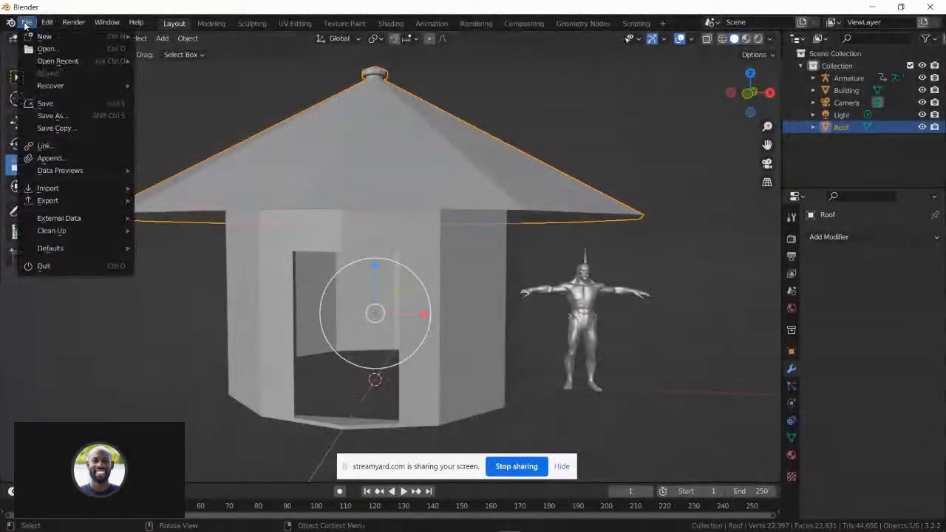
pyautogui.moveTo(59, 189)
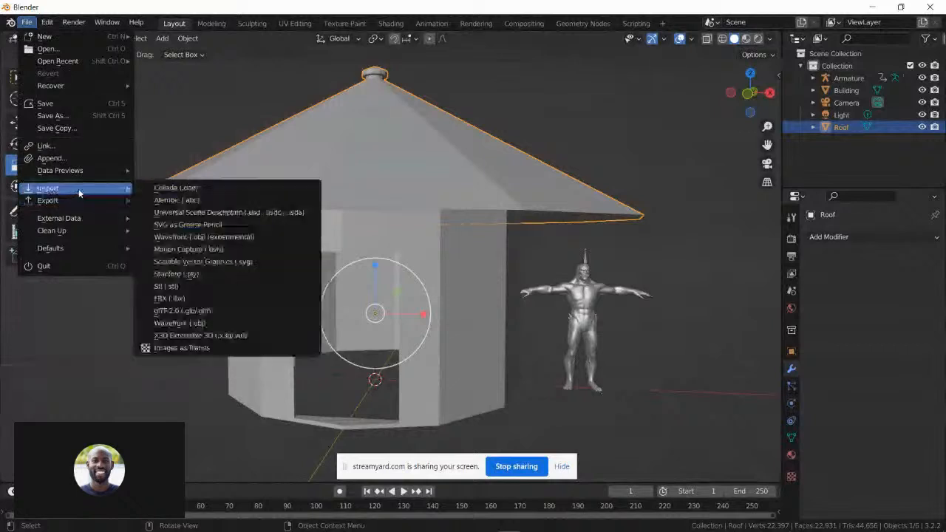
pyautogui.click(207, 324)
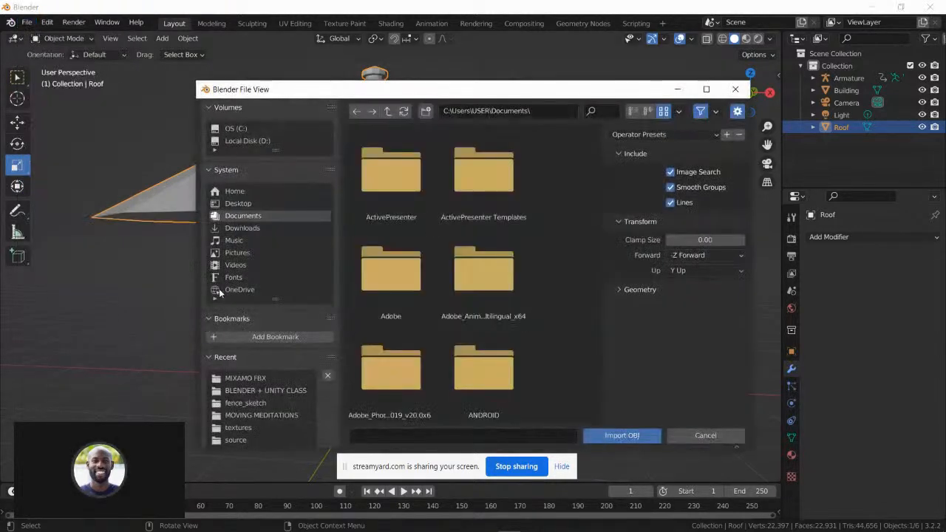
pyautogui.click(263, 390)
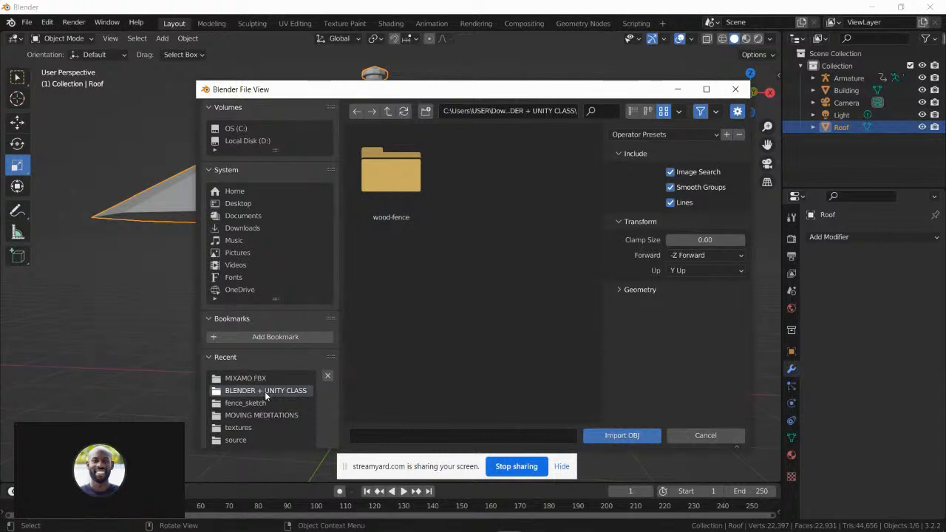
pyautogui.doubleClick(402, 168)
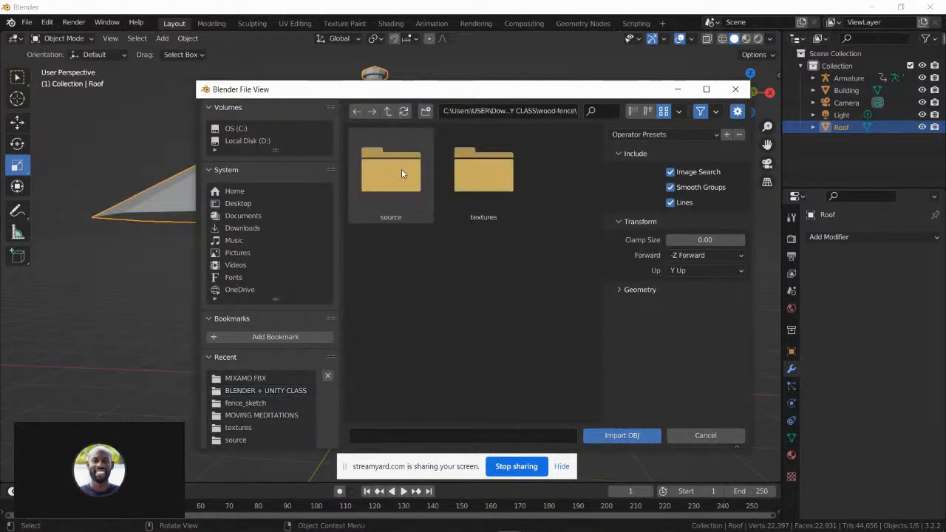
pyautogui.doubleClick(401, 169)
pyautogui.doubleClick(402, 169)
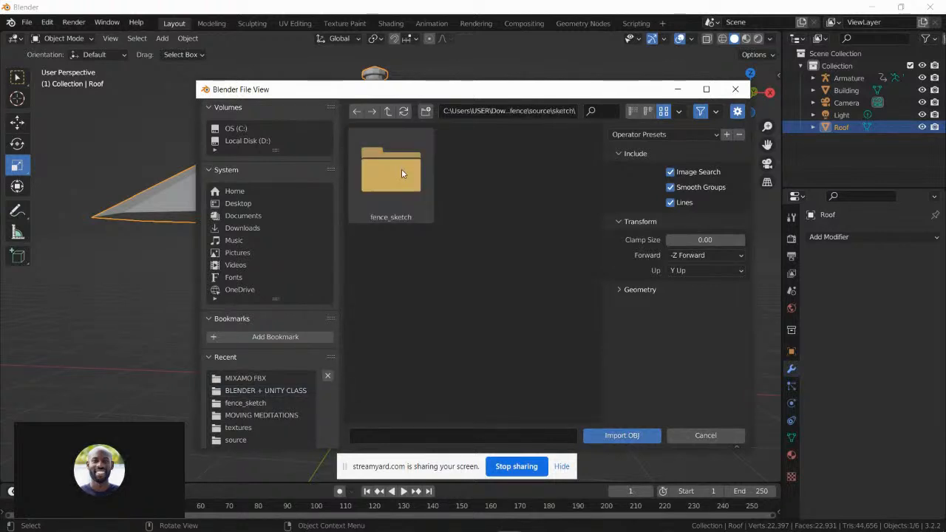
pyautogui.doubleClick(401, 169)
pyautogui.click(402, 174)
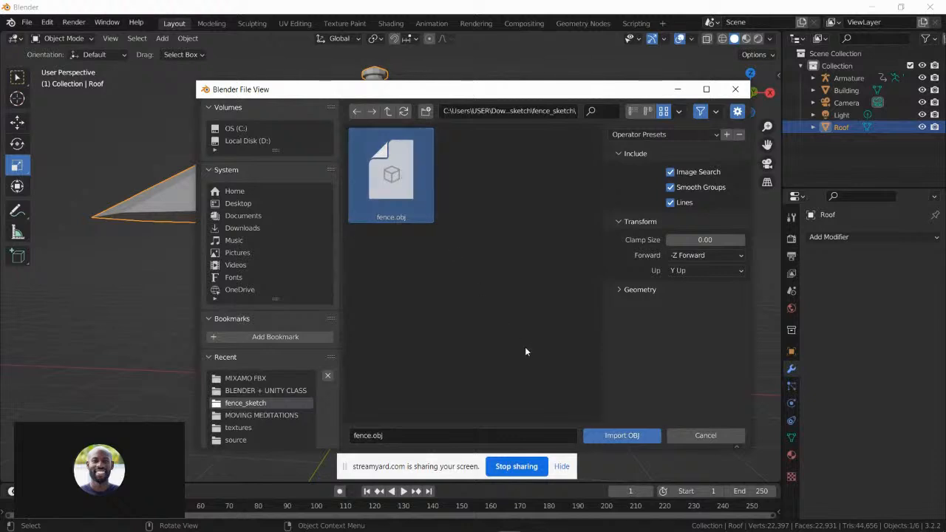
pyautogui.click(611, 436)
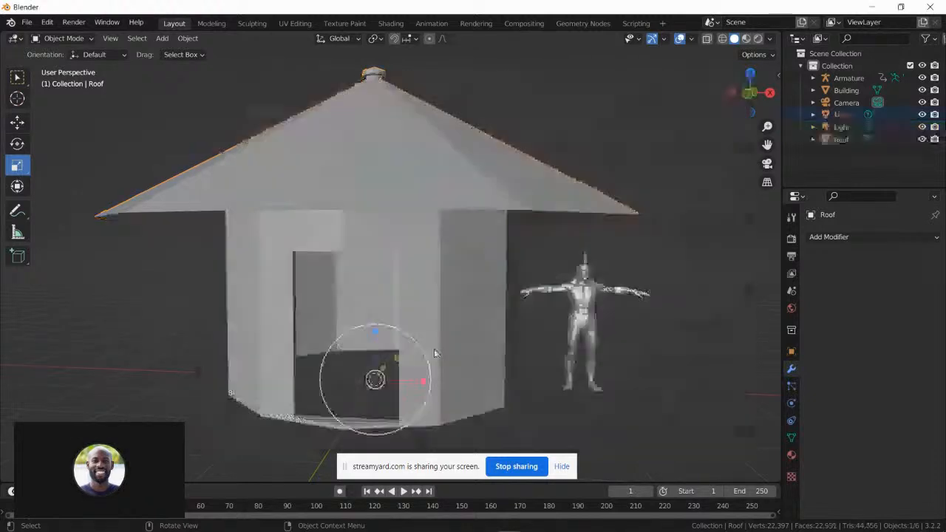
# - Inspect the imported fence up close and set the viewport shading to Material Preview
pyautogui.scroll(-4, 386, 297)
pyautogui.scroll(-5, 387, 297)
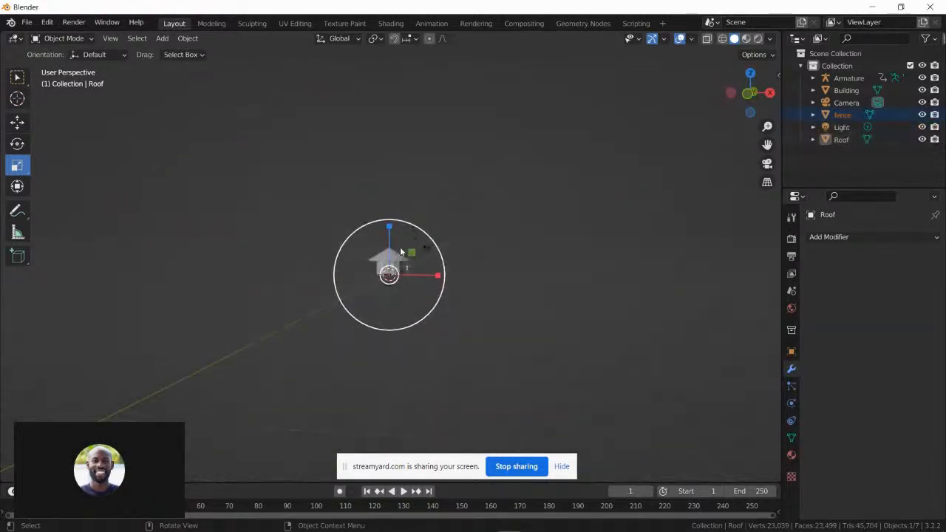
pyautogui.moveTo(400, 247); pyautogui.dragTo(464, 235, button='middle')
pyautogui.scroll(12, 424, 252)
pyautogui.scroll(-8, 417, 270)
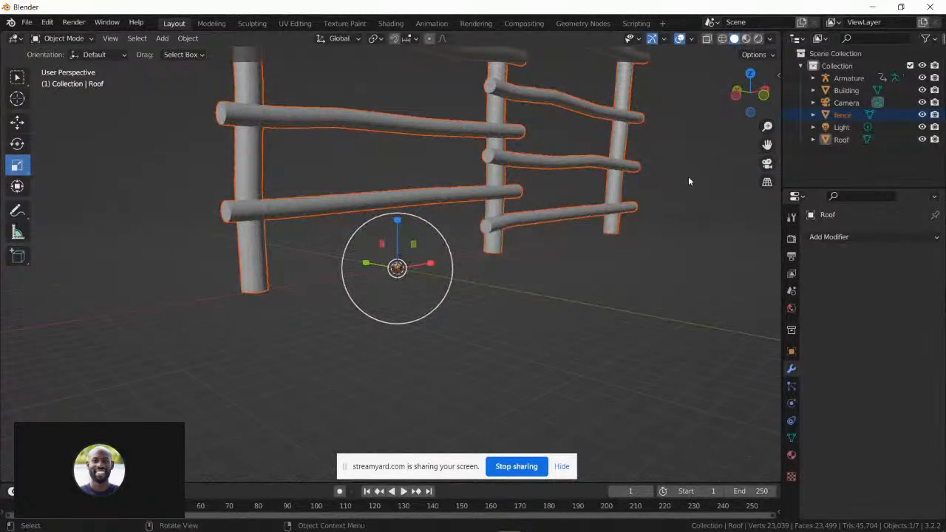
pyautogui.moveTo(688, 181); pyautogui.dragTo(648, 148, button='middle')
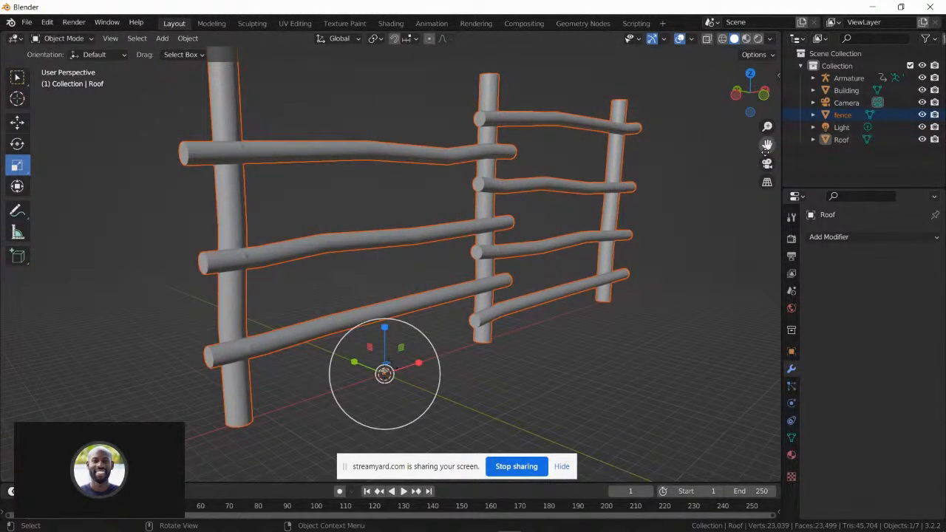
pyautogui.moveTo(767, 147); pyautogui.dragTo(769, 163)
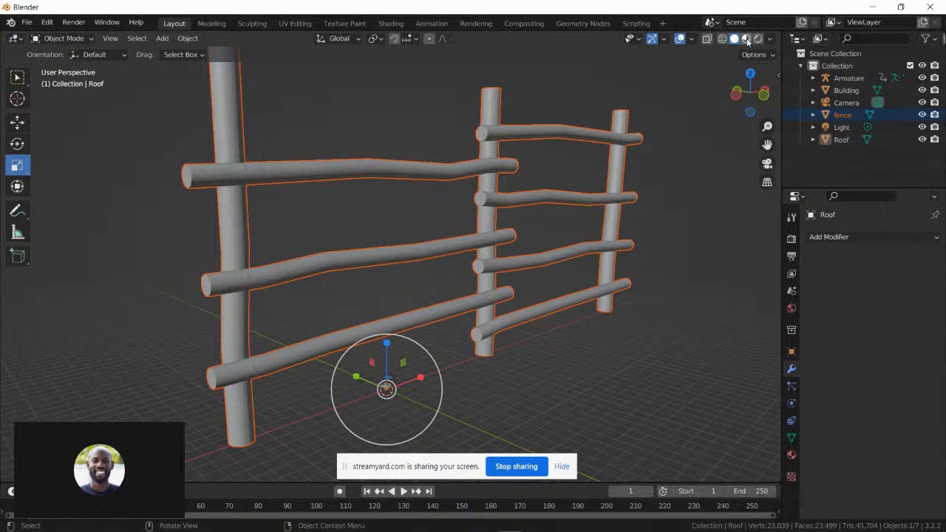
pyautogui.click(747, 38)
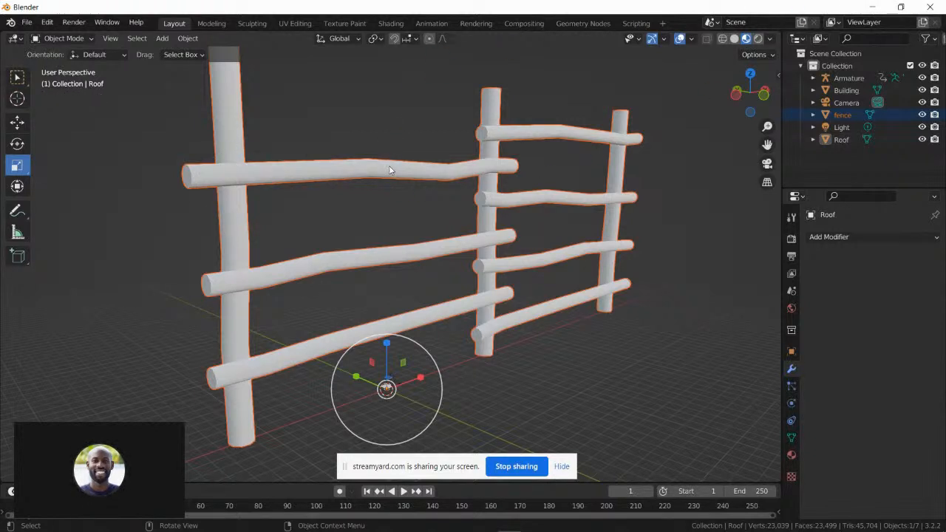
# - Scale the imported fence down uniformly to about 0.17 of its size
pyautogui.moveTo(768, 146); pyautogui.dragTo(772, 185)
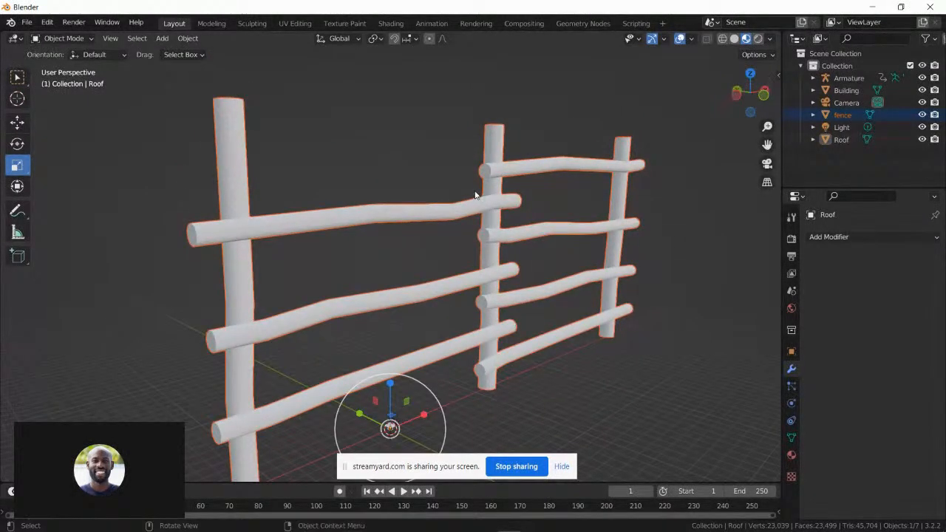
pyautogui.scroll(-2, 477, 194)
pyautogui.scroll(3, 471, 223)
pyautogui.scroll(-2, 471, 224)
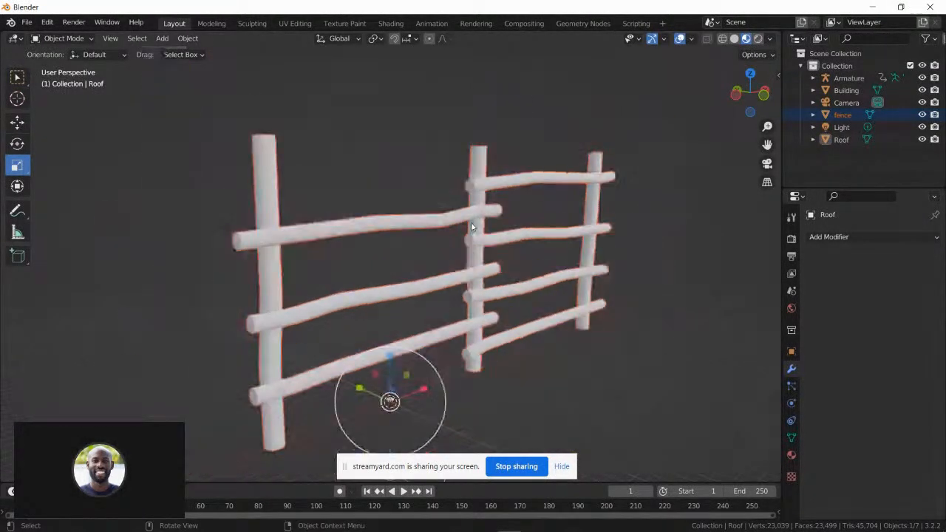
pyautogui.press('s')
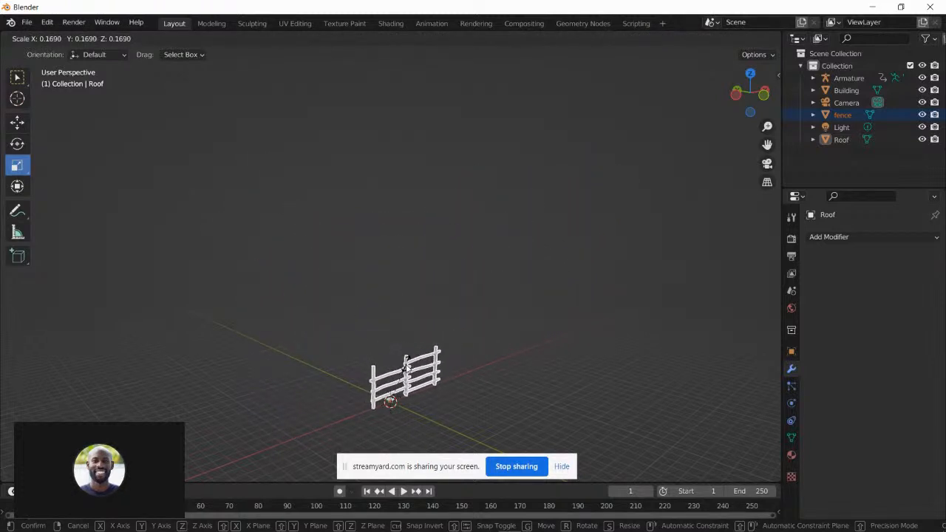
pyautogui.click(416, 321)
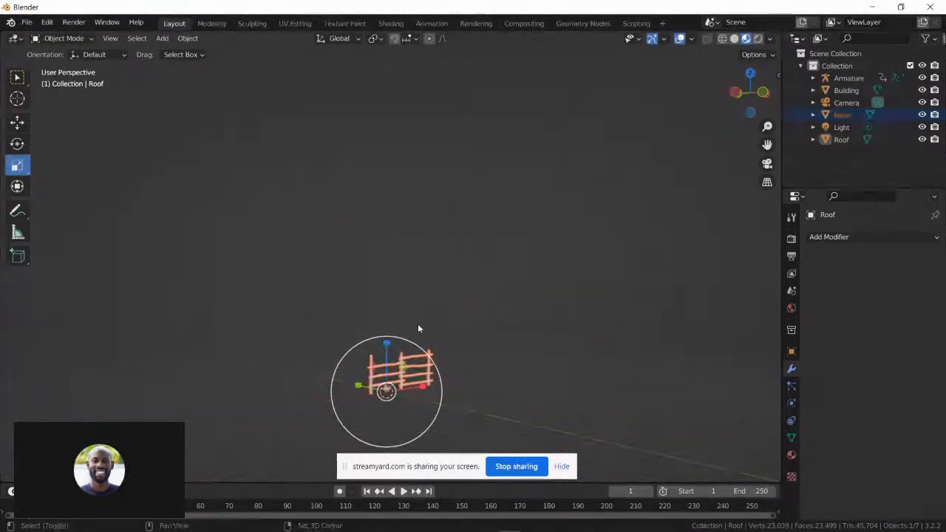
# - Shrink the fence uniformly again by a factor of about 0.15 and compare its size with the mud hut up close
pyautogui.keyDown('shift'); pyautogui.moveTo(417, 324); pyautogui.dragTo(430, 229, button='middle'); pyautogui.keyUp('shift')
pyautogui.scroll(10, 430, 227)
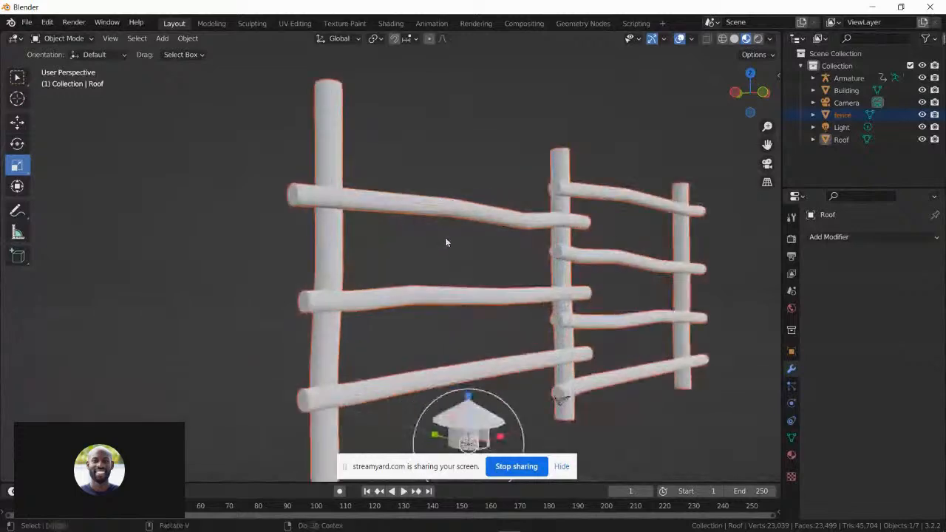
pyautogui.moveTo(496, 227); pyautogui.dragTo(429, 241, button='middle')
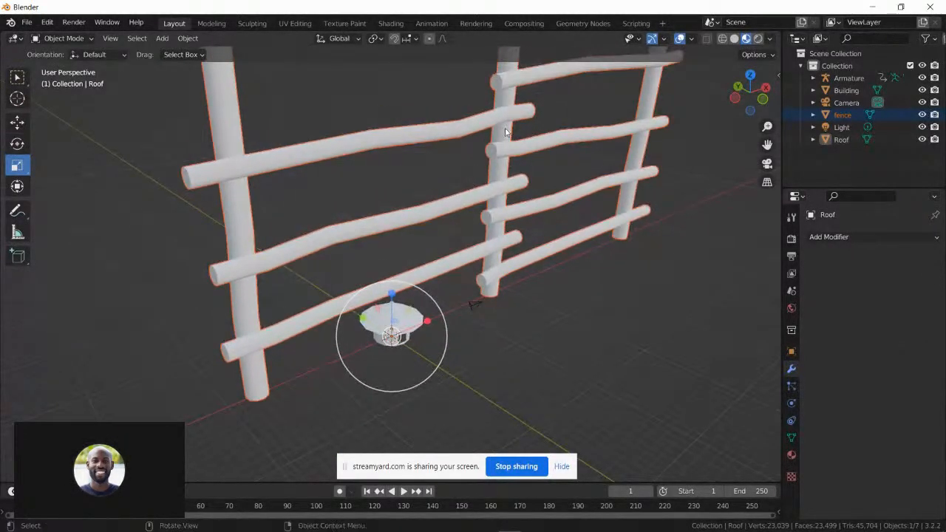
pyautogui.press('s')
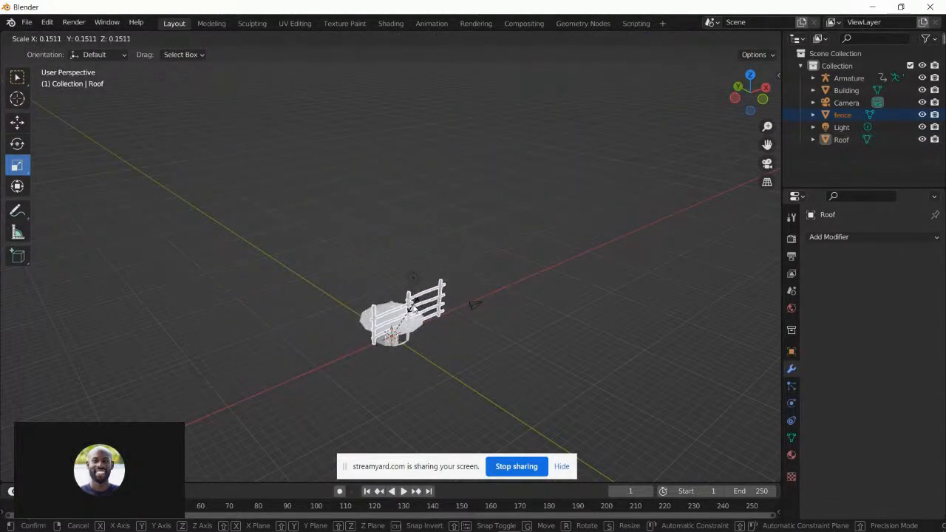
pyautogui.click(453, 243)
pyautogui.moveTo(453, 242); pyautogui.dragTo(434, 173, button='middle')
pyautogui.scroll(7, 434, 173)
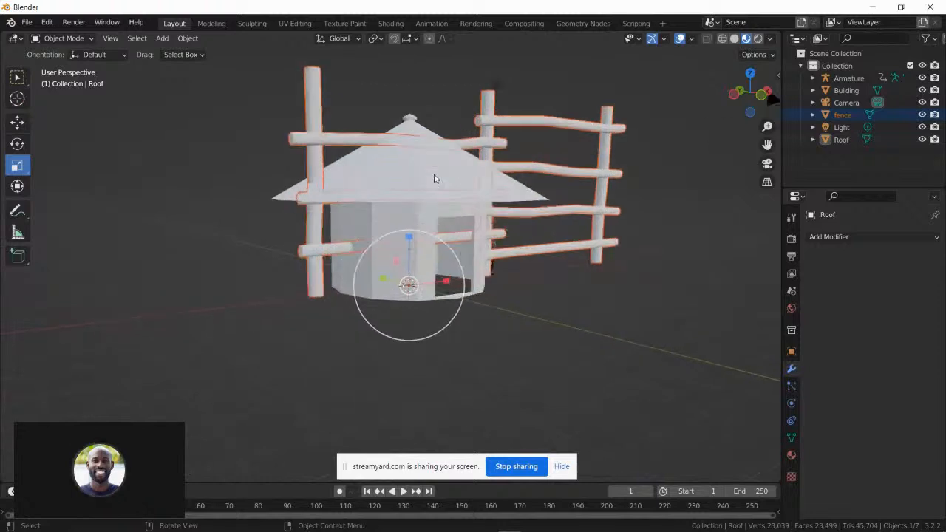
pyautogui.scroll(2, 434, 199)
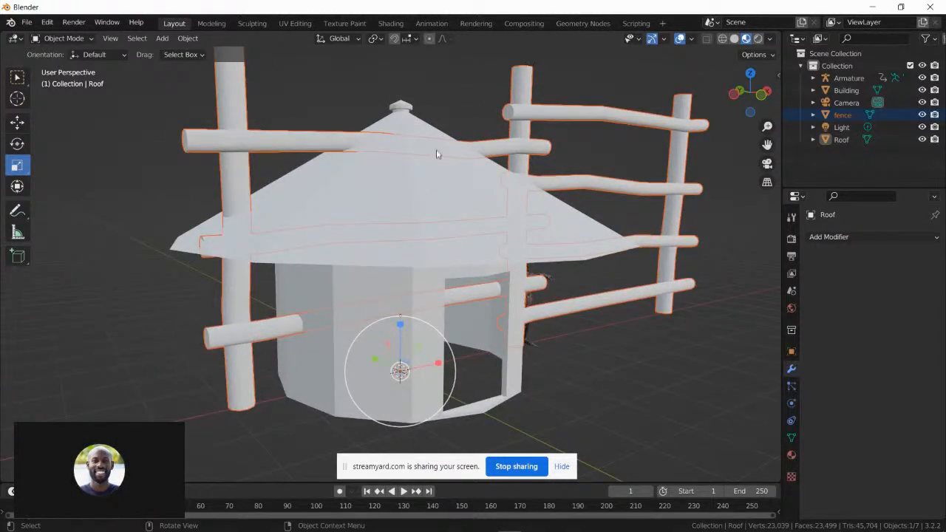
pyautogui.scroll(-3, 372, 173)
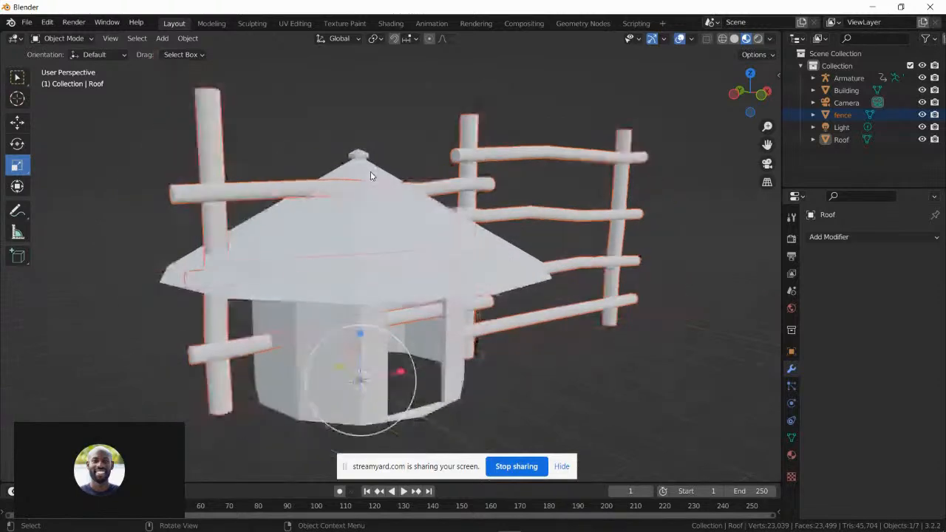
# - Scale the fence down slightly in relation to the hut
pyautogui.scroll(-4, 370, 175)
pyautogui.moveTo(344, 184); pyautogui.dragTo(389, 194, button='middle')
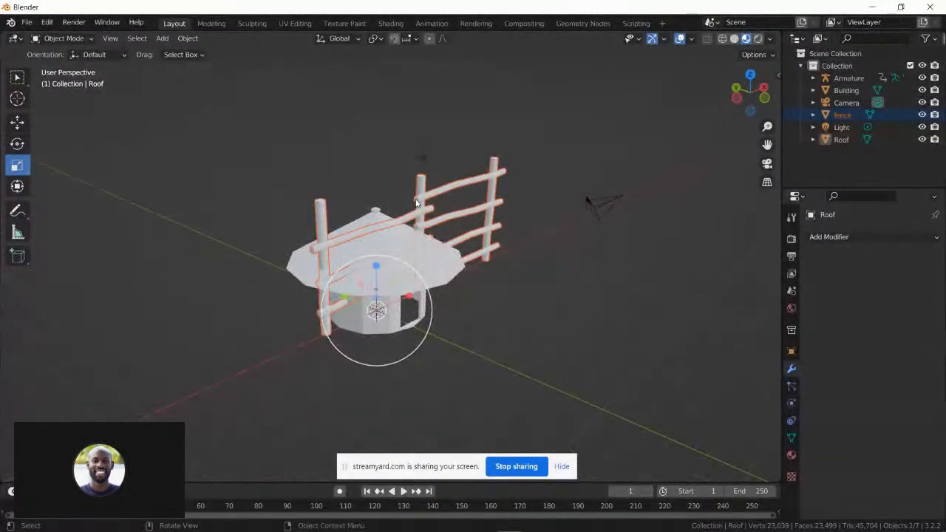
pyautogui.press('s')
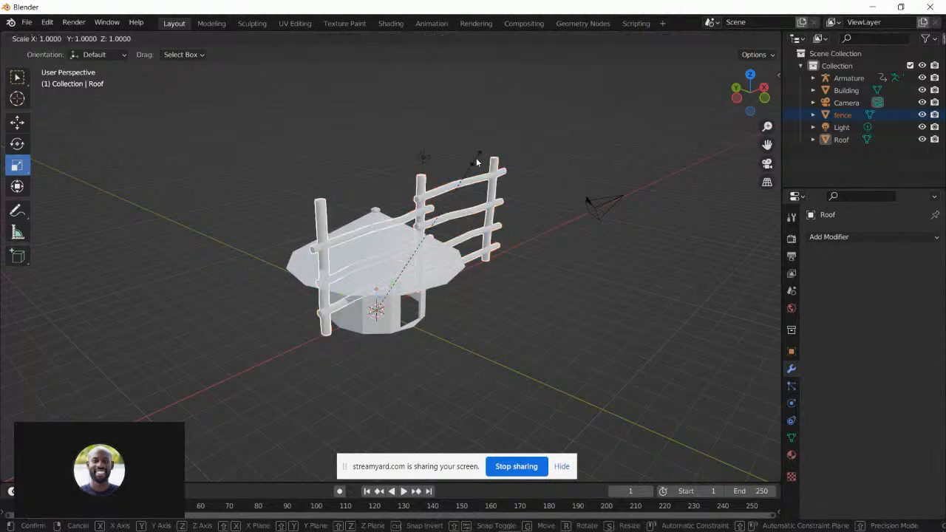
pyautogui.click(471, 176)
pyautogui.moveTo(424, 212); pyautogui.dragTo(384, 208, button='middle')
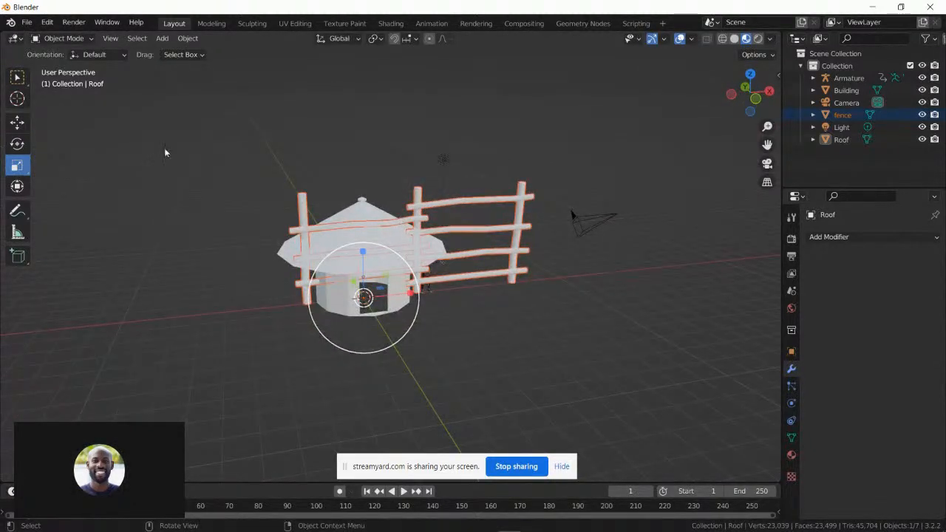
# - Move the fence along the X axis until it stands clear of the hut
pyautogui.click(17, 121)
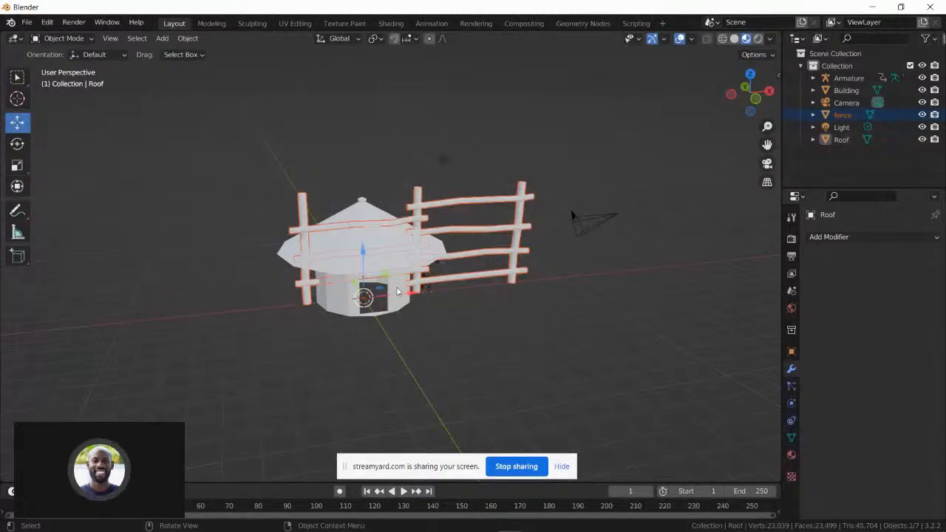
pyautogui.moveTo(408, 292); pyautogui.dragTo(108, 281)
pyautogui.moveTo(109, 281); pyautogui.dragTo(392, 232, button='middle')
pyautogui.moveTo(359, 305); pyautogui.dragTo(292, 284)
pyautogui.moveTo(292, 285); pyautogui.dragTo(384, 268, button='middle')
pyautogui.scroll(3, 381, 254)
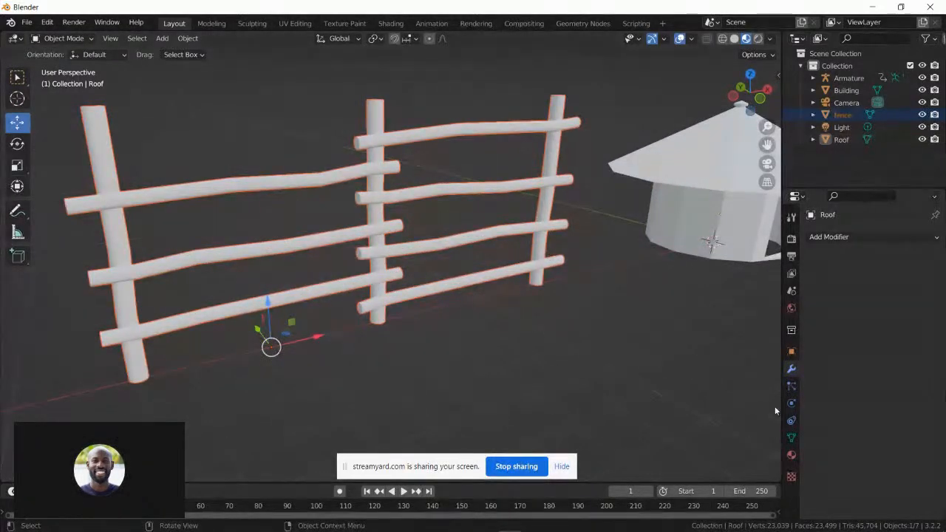
# - Make the fence the active object and show its material settings
pyautogui.click(330, 184)
pyautogui.scroll(-2, 435, 212)
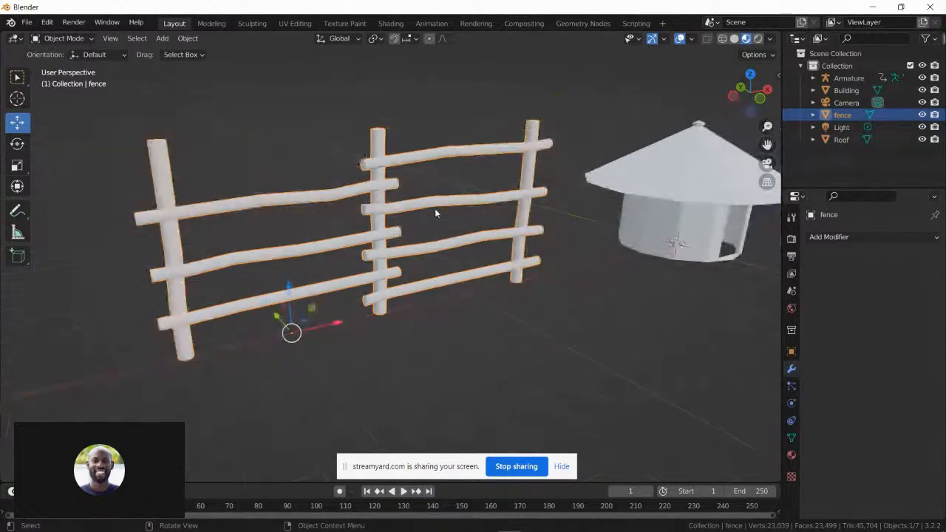
pyautogui.click(791, 456)
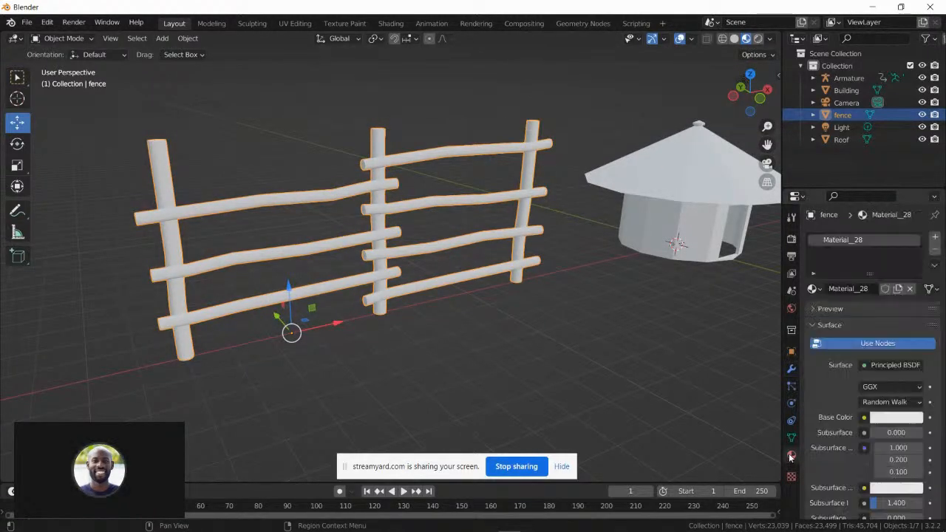
pyautogui.moveTo(237, 230); pyautogui.dragTo(272, 219, button='middle')
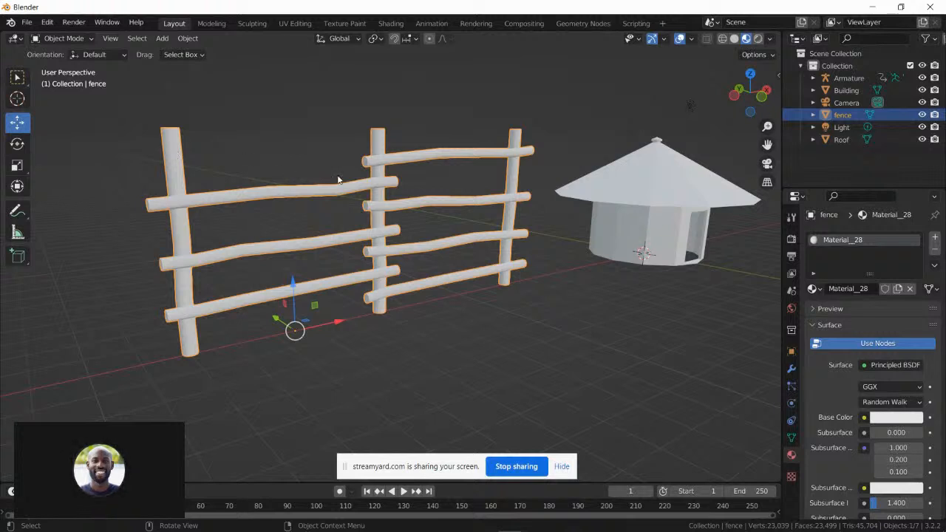
pyautogui.click(865, 417)
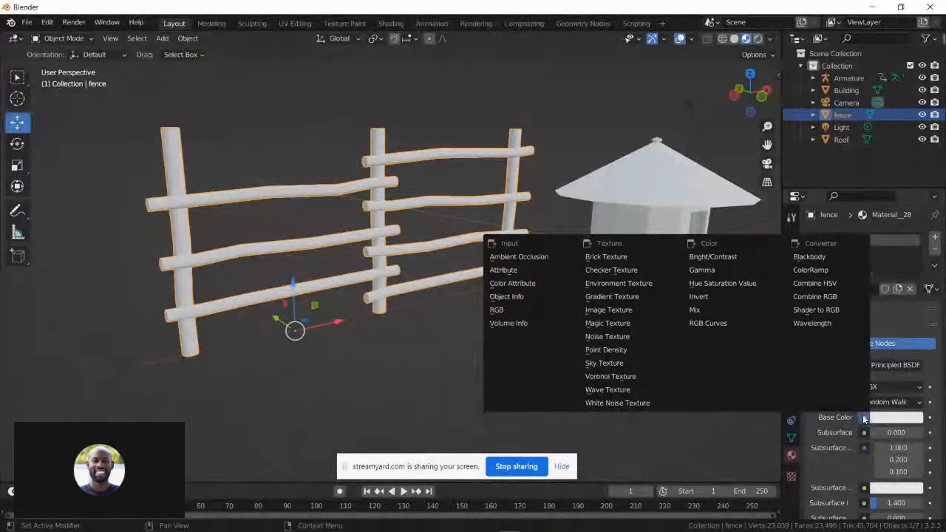
pyautogui.press('Escape')
pyautogui.click(864, 417)
pyautogui.press('Escape')
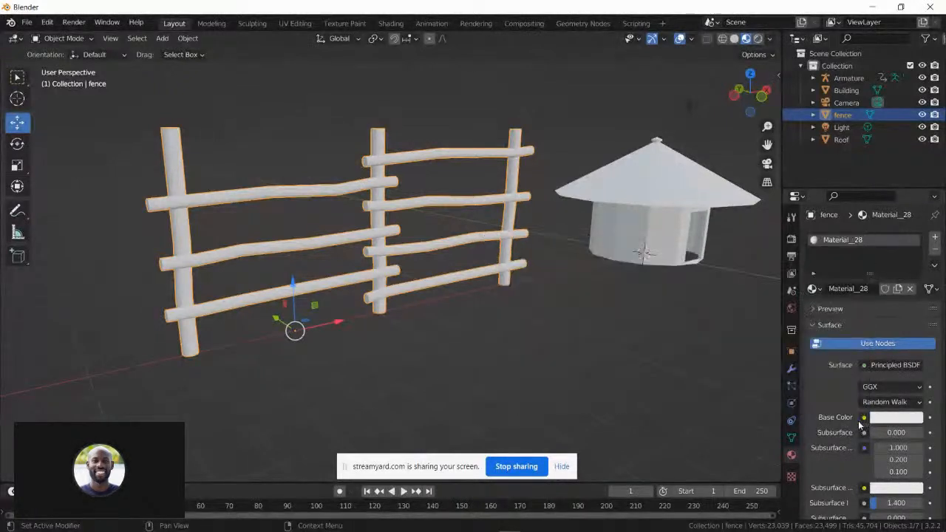
# - Connect an Image Texture to the Base Color of the fence material
pyautogui.click(865, 418)
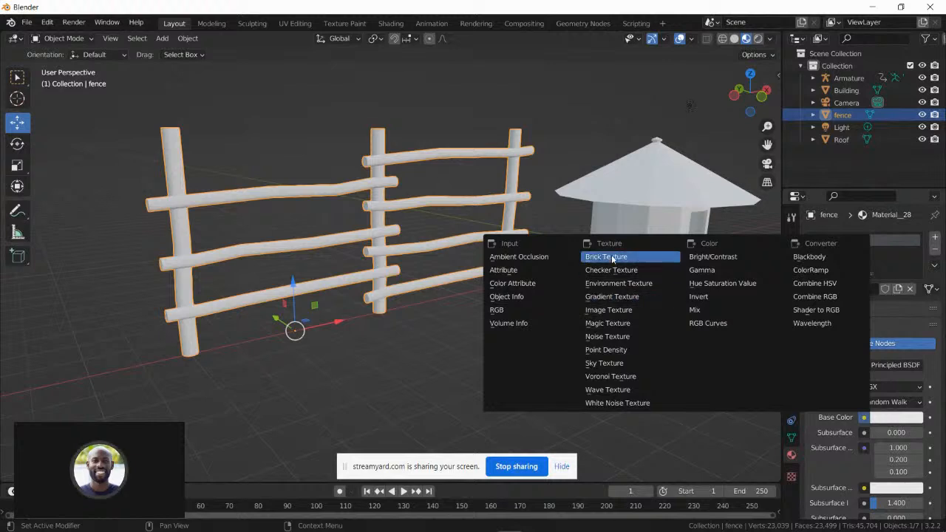
pyautogui.click(610, 310)
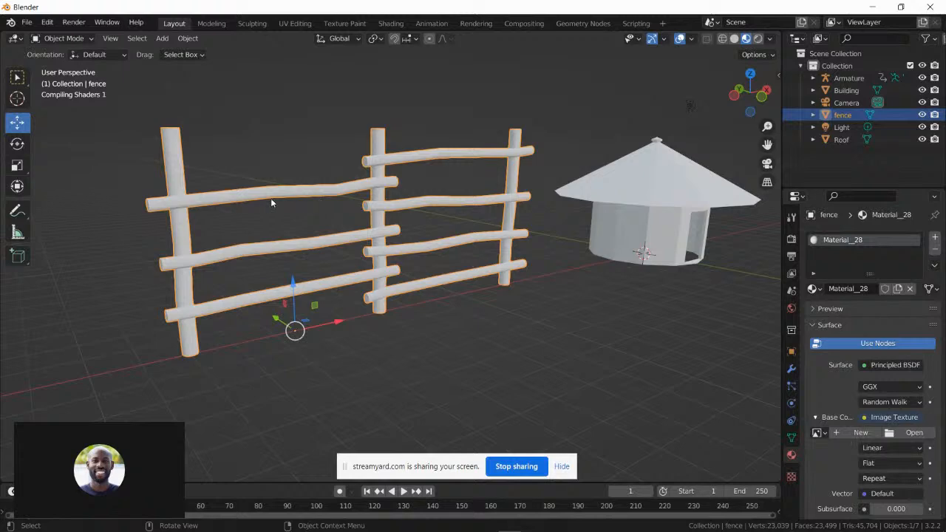
pyautogui.moveTo(326, 189); pyautogui.dragTo(379, 163, button='middle')
pyautogui.scroll(-5, 379, 162)
pyautogui.scroll(5, 384, 174)
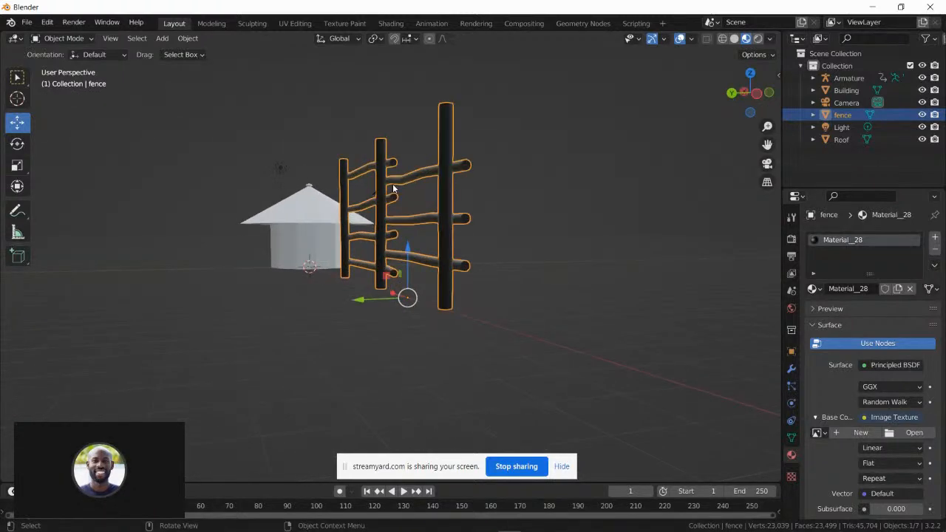
pyautogui.moveTo(425, 193); pyautogui.dragTo(355, 255, button='middle')
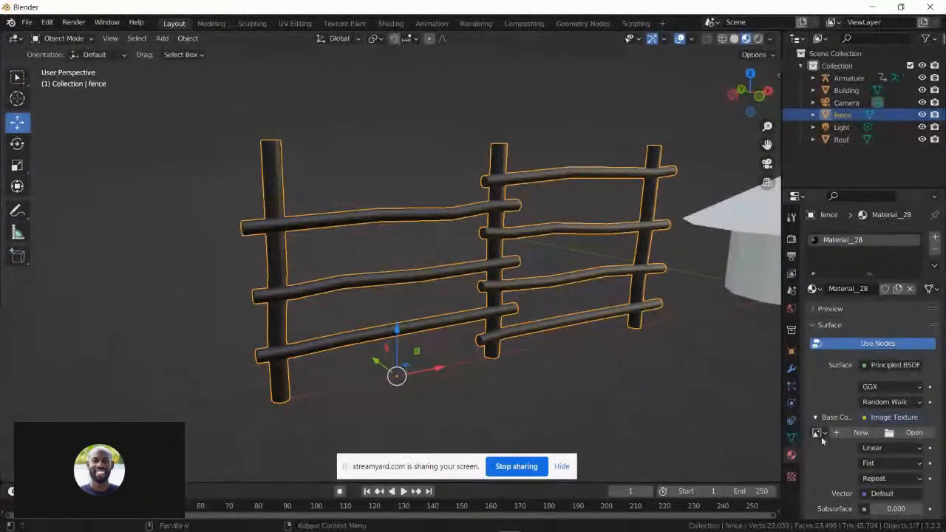
# - Load Line001 [Albedo].jpg from the fence_sketch folder as the fence's base color image
pyautogui.click(915, 433)
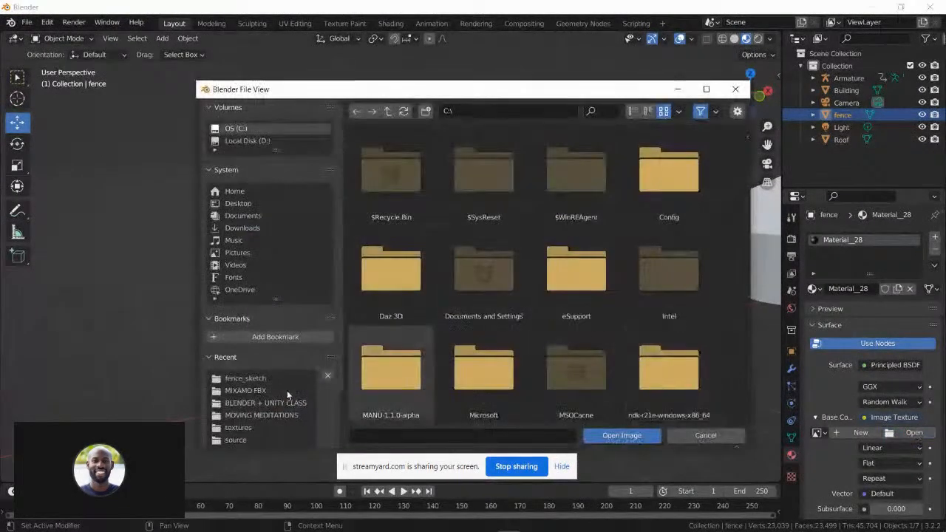
pyautogui.click(254, 380)
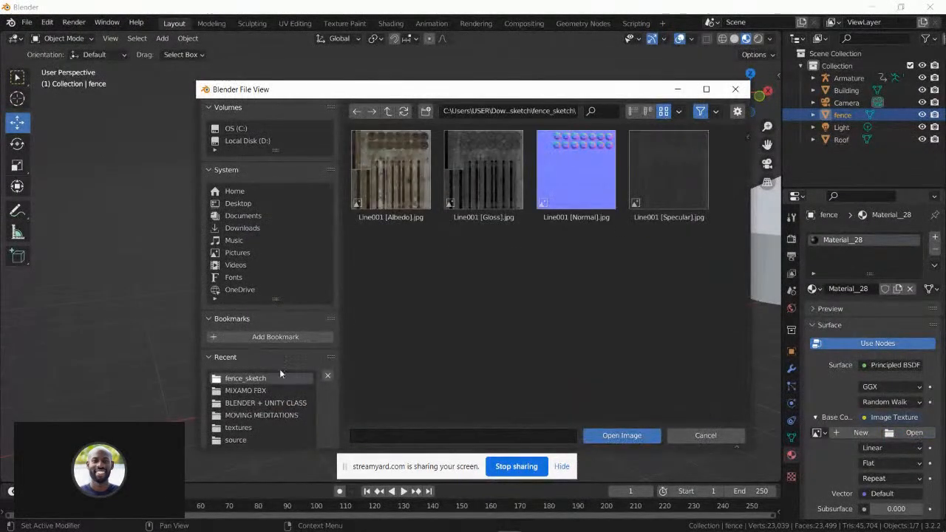
pyautogui.click(395, 172)
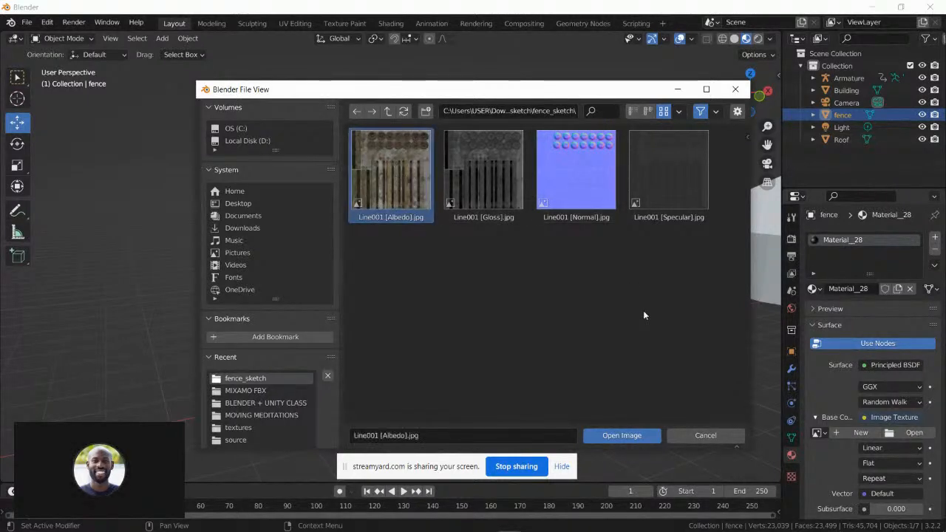
pyautogui.click(619, 436)
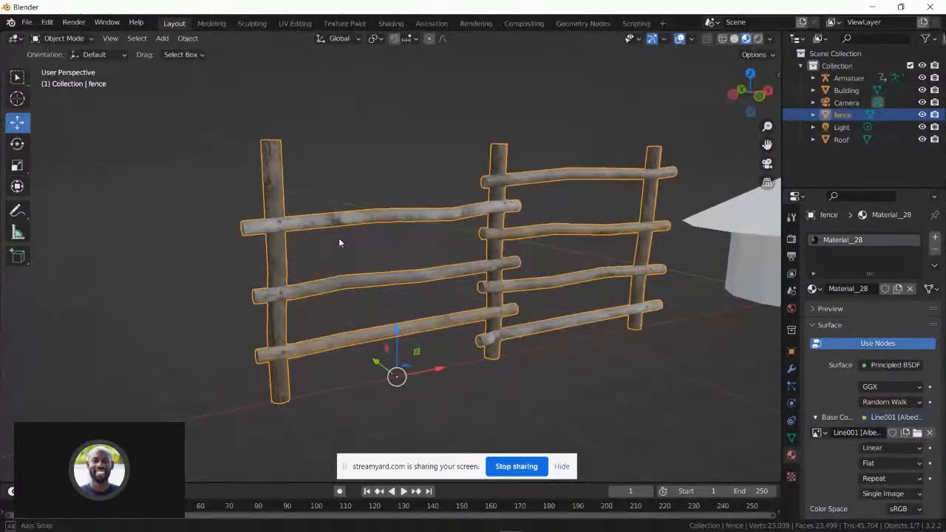
pyautogui.moveTo(338, 238); pyautogui.dragTo(364, 245, button='middle')
pyautogui.scroll(3, 283, 226)
pyautogui.moveTo(284, 227); pyautogui.dragTo(351, 344, button='middle')
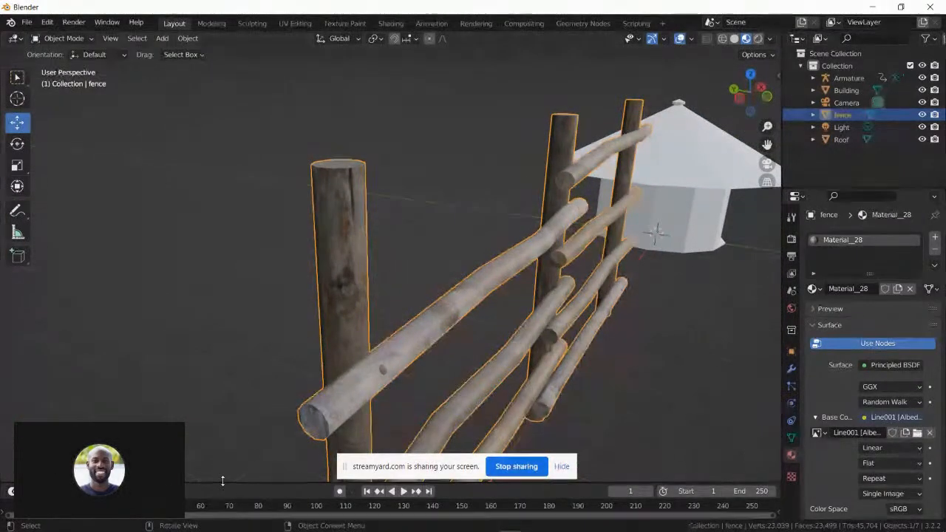
# - Enlarge the timeline area and turn it into a Shader Editor showing the fence material's nodes
pyautogui.moveTo(222, 485); pyautogui.dragTo(230, 334)
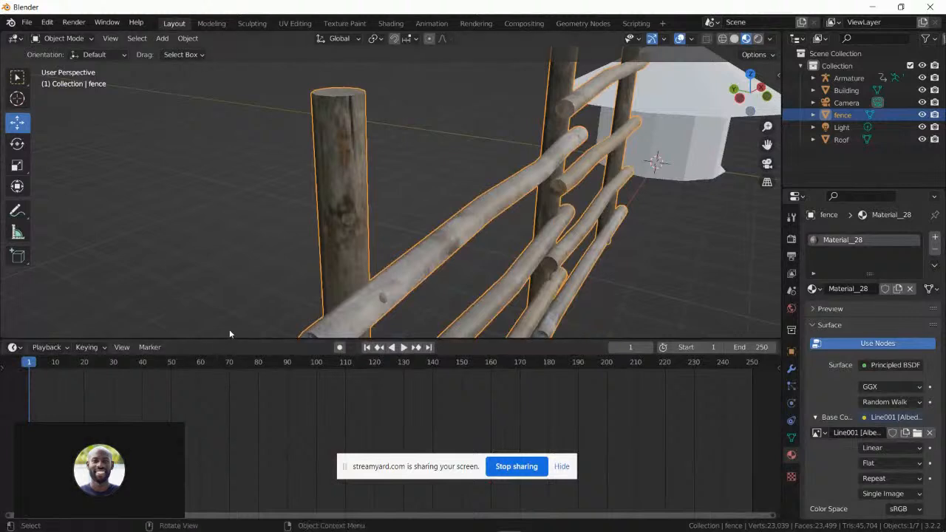
pyautogui.click(19, 349)
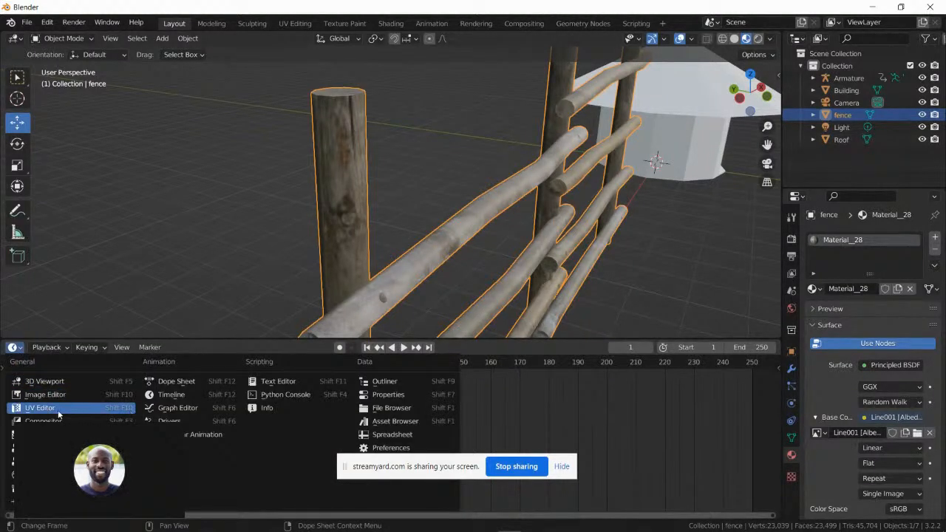
pyautogui.click(45, 460)
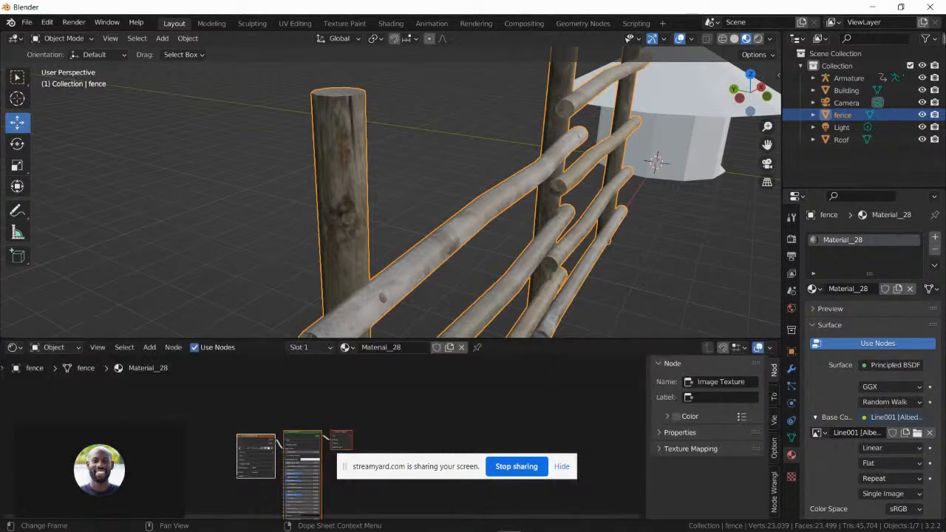
pyautogui.moveTo(260, 339); pyautogui.dragTo(259, 226)
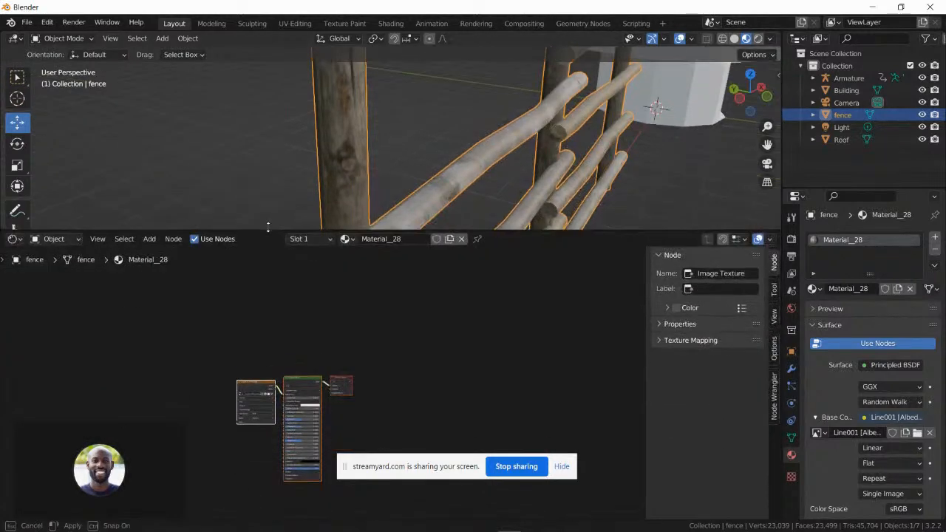
pyautogui.scroll(6, 331, 350)
pyautogui.moveTo(468, 397); pyautogui.dragTo(521, 343, button='middle')
pyautogui.scroll(2, 454, 382)
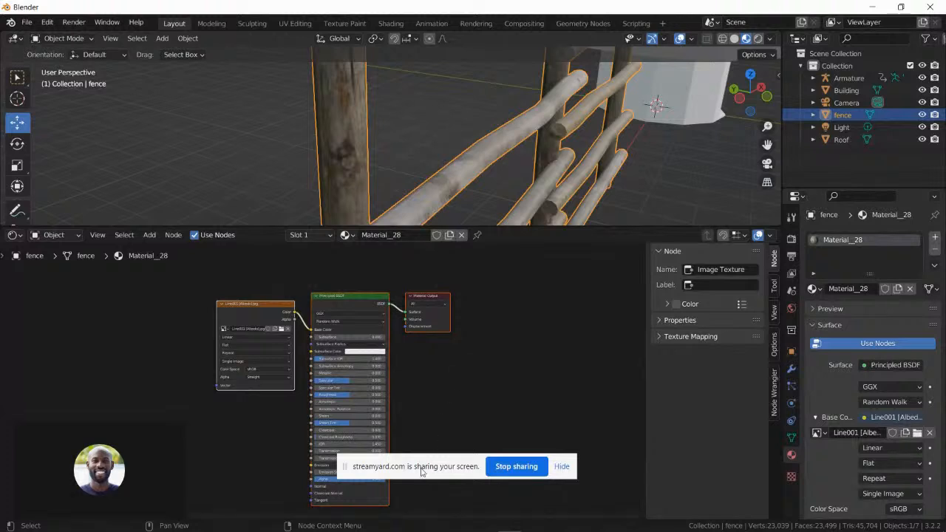
pyautogui.moveTo(420, 474); pyautogui.dragTo(520, 490)
pyautogui.scroll(2, 409, 391)
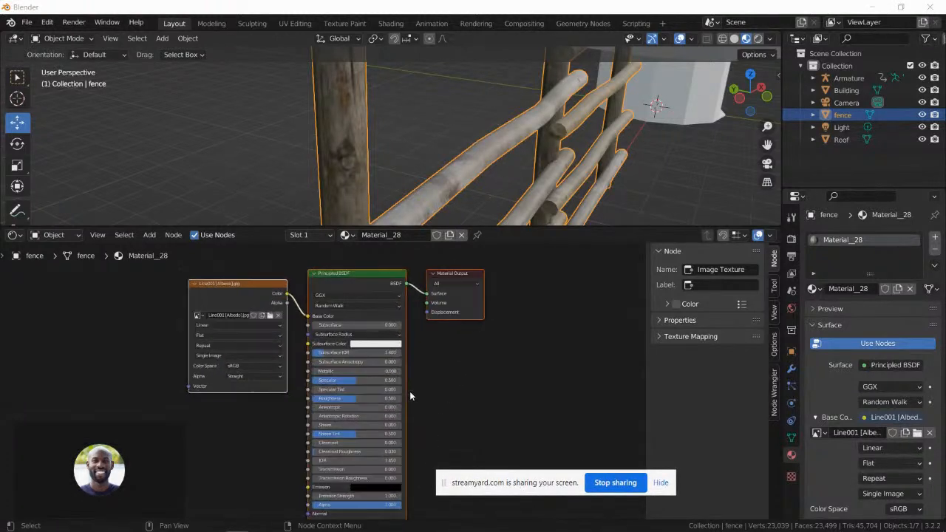
# - Examine the inputs of the fence material's Principled BSDF node, down to the Normal input
pyautogui.moveTo(437, 375); pyautogui.dragTo(405, 338, button='middle')
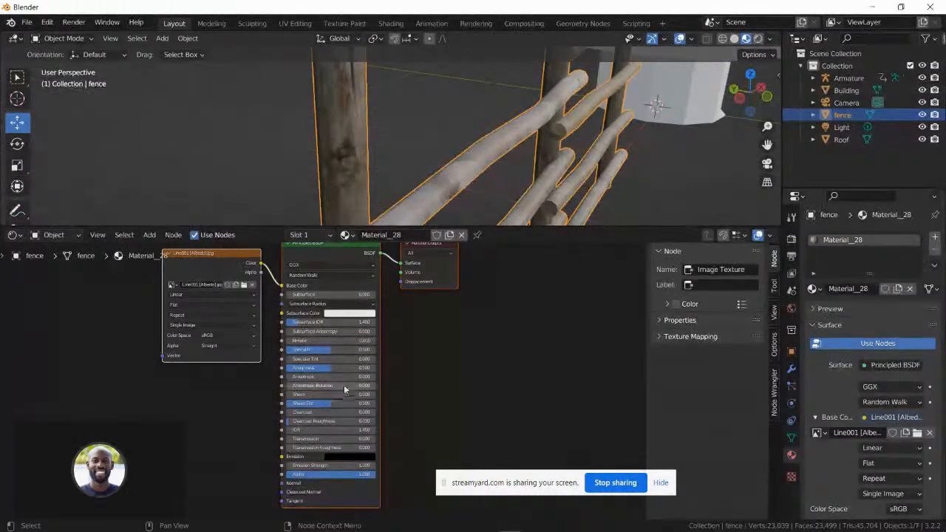
pyautogui.scroll(-4, 345, 385)
pyautogui.scroll(5, 334, 328)
pyautogui.moveTo(424, 344); pyautogui.dragTo(433, 415, button='middle')
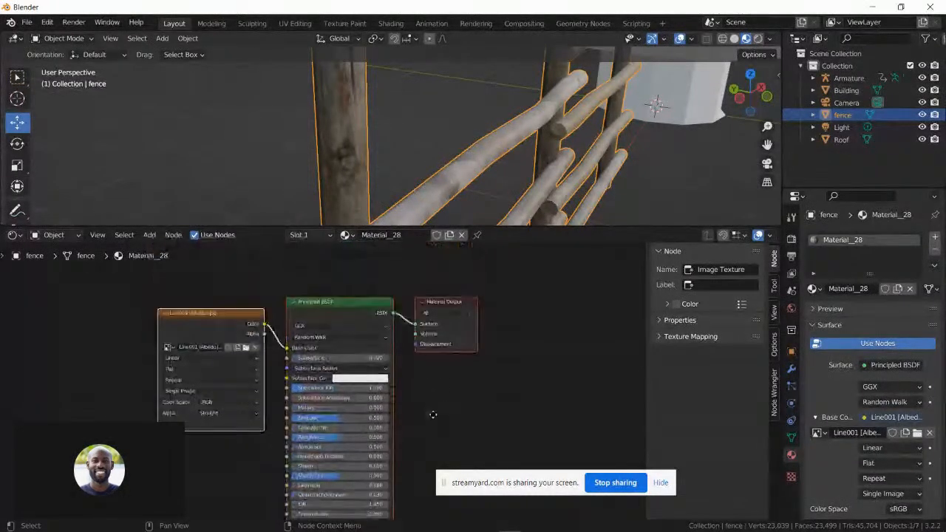
pyautogui.scroll(1, 441, 388)
pyautogui.scroll(-2, 441, 388)
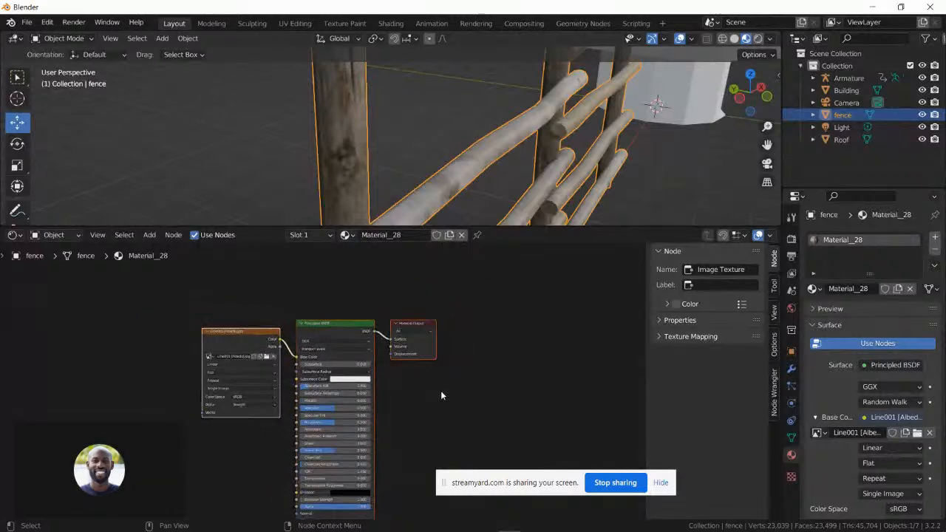
pyautogui.moveTo(409, 414); pyautogui.dragTo(407, 392, button='middle')
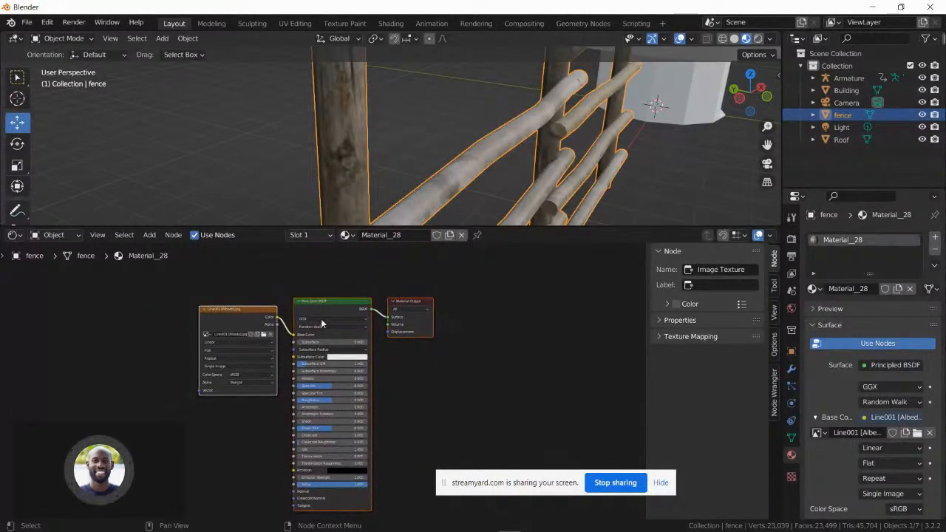
pyautogui.scroll(2, 322, 323)
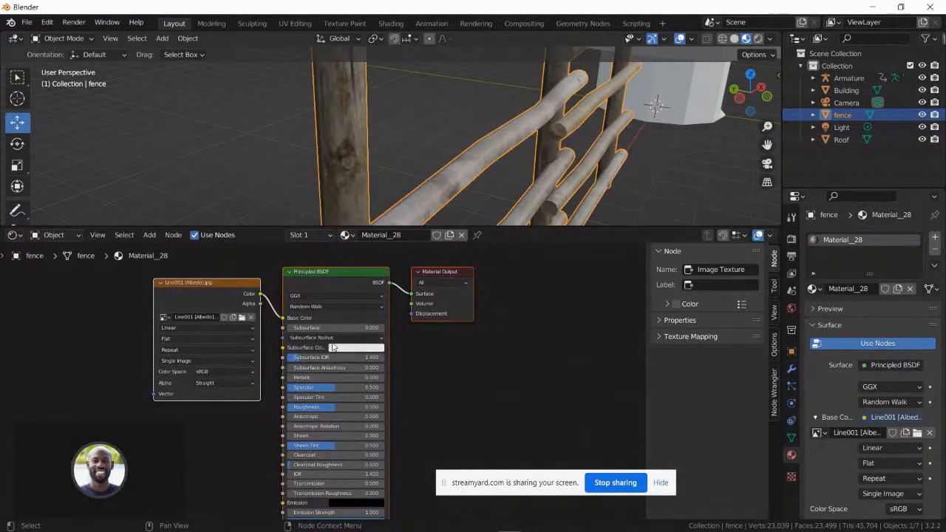
pyautogui.moveTo(415, 388); pyautogui.dragTo(411, 358, button='middle')
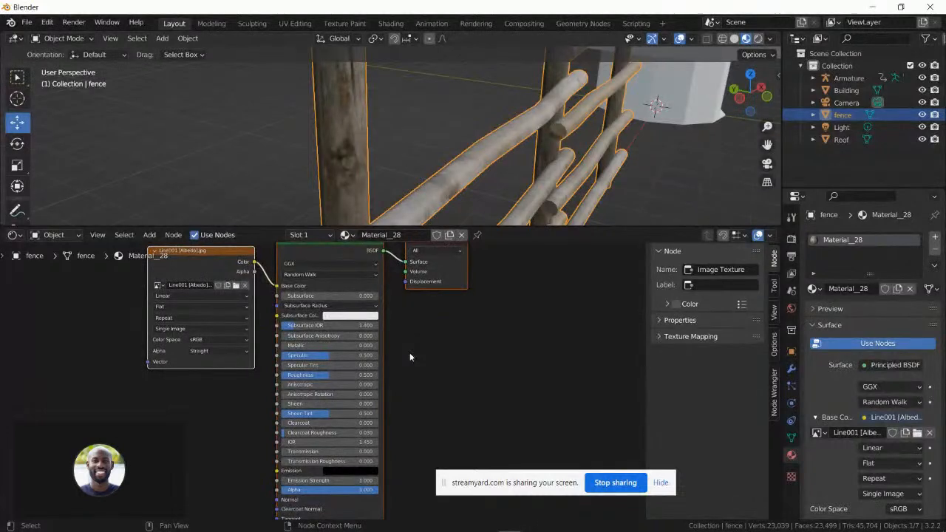
pyautogui.scroll(-2, 410, 353)
pyautogui.moveTo(412, 391)
pyautogui.mouseDown(button='middle')
pyautogui.moveTo(412, 350)
pyautogui.moveTo(403, 378)
pyautogui.mouseUp(button='middle')
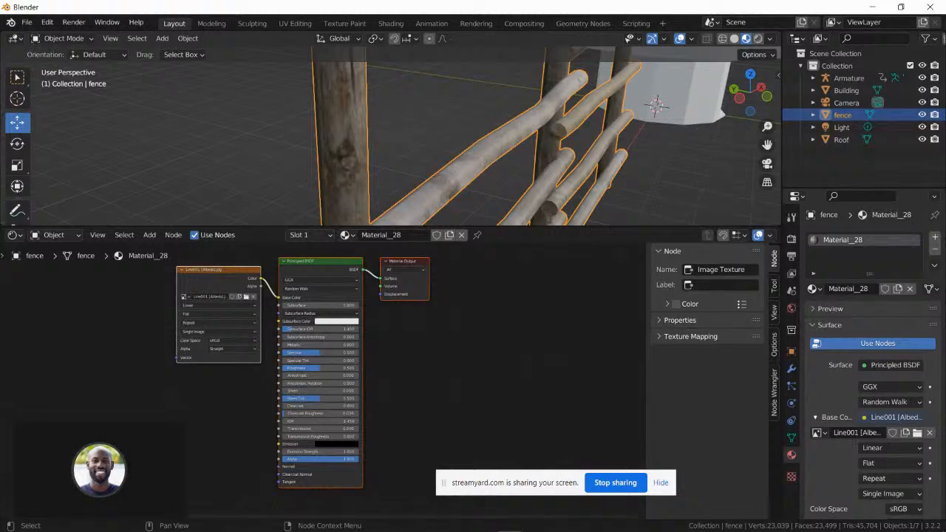
pyautogui.scroll(2, 382, 437)
pyautogui.moveTo(380, 441); pyautogui.dragTo(431, 339, button='middle')
pyautogui.scroll(5, 403, 387)
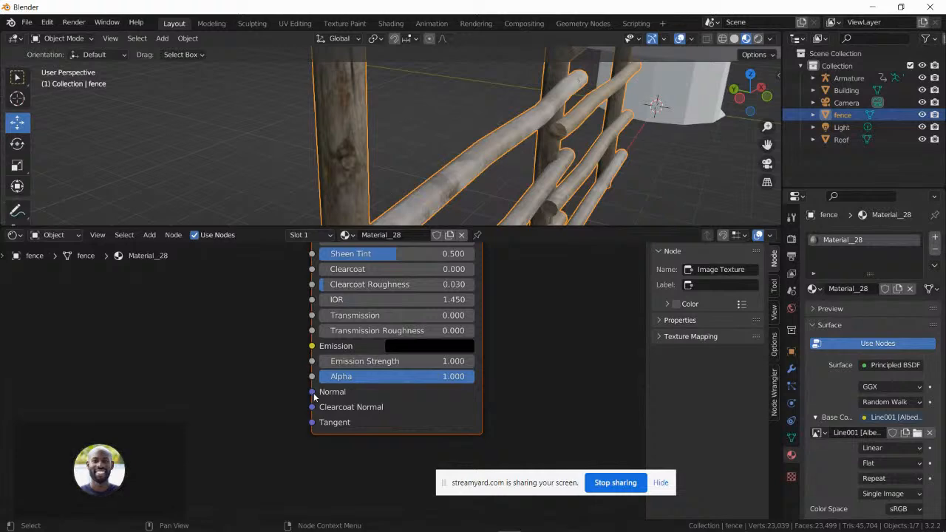
# - Bring Line001 [Normal] from the fence_sketch folder into the fence material as an image node beside the Principled BSDF
pyautogui.moveTo(259, 528)
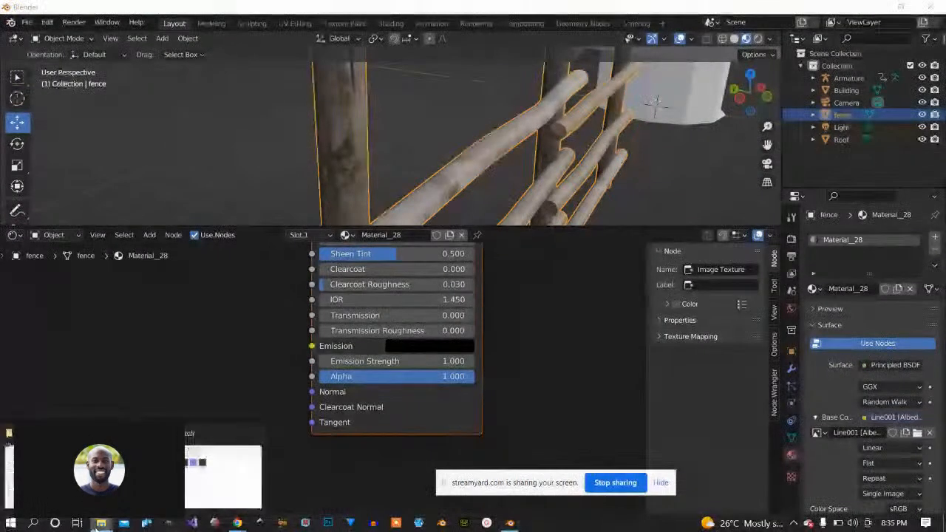
pyautogui.click(100, 523)
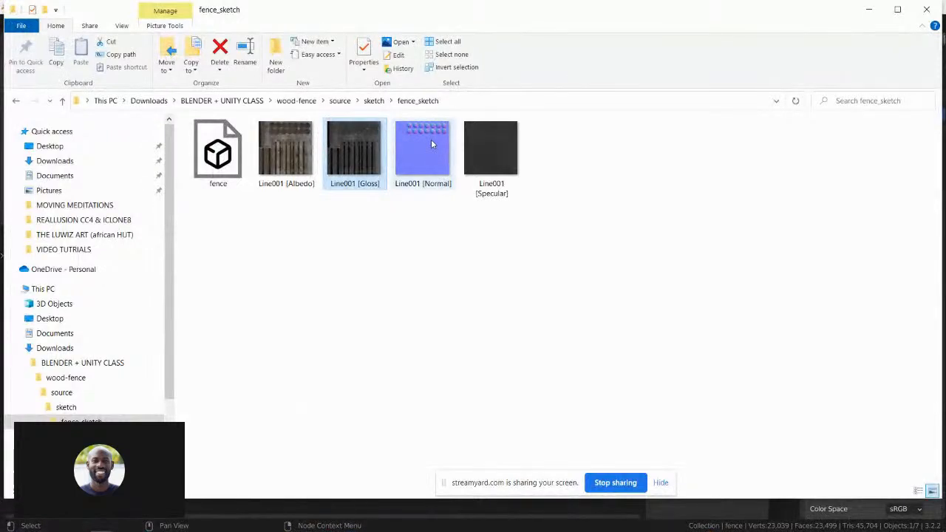
pyautogui.moveTo(431, 139); pyautogui.dragTo(400, 361)
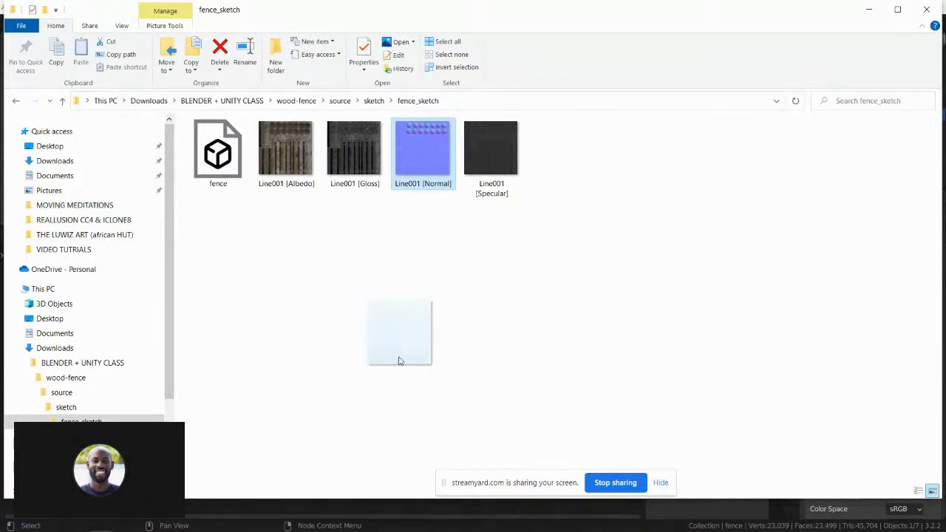
pyautogui.moveTo(399, 361); pyautogui.dragTo(185, 405)
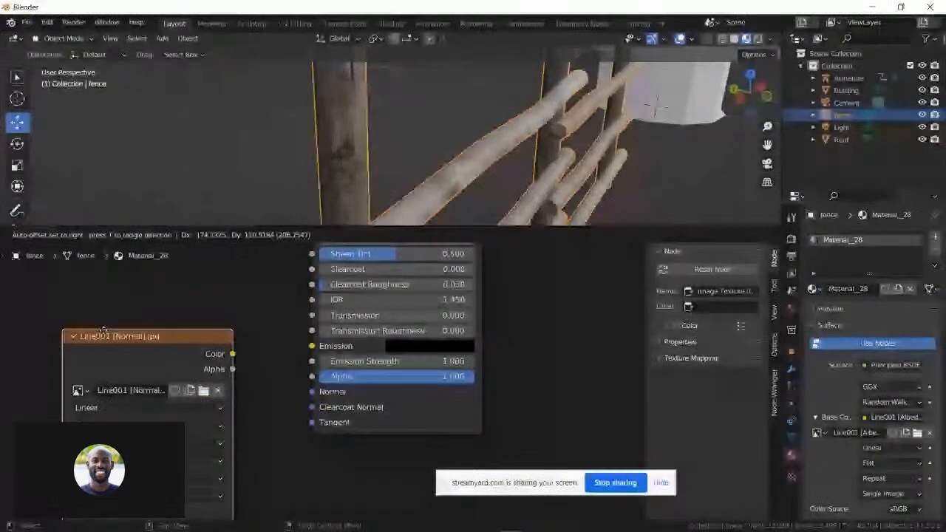
pyautogui.click(83, 308)
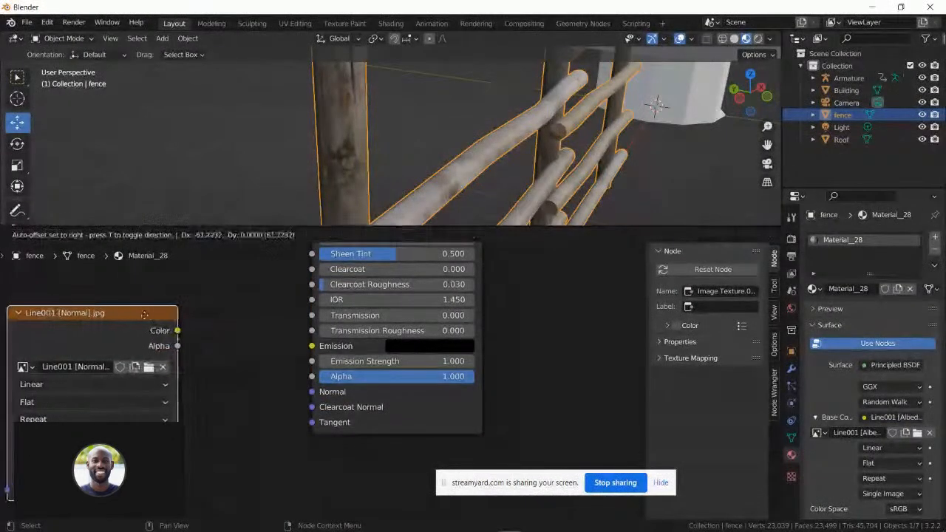
pyautogui.scroll(-1, 240, 332)
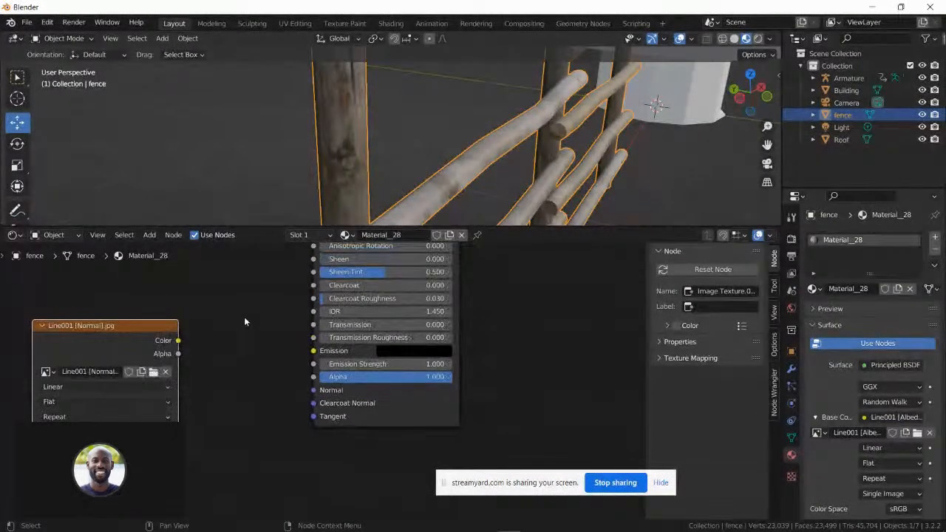
pyautogui.moveTo(245, 320); pyautogui.dragTo(270, 355, button='middle')
pyautogui.moveTo(142, 366); pyautogui.dragTo(109, 366)
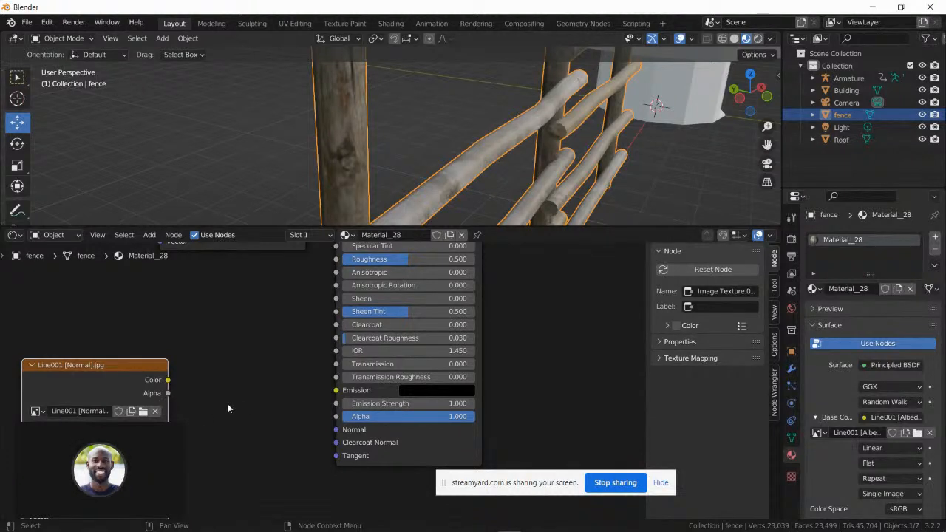
# - Add a Normal Map node and wire Line001 [Normal].jpg's Color through it into the Principled BSDF's Normal input
pyautogui.click(218, 441)
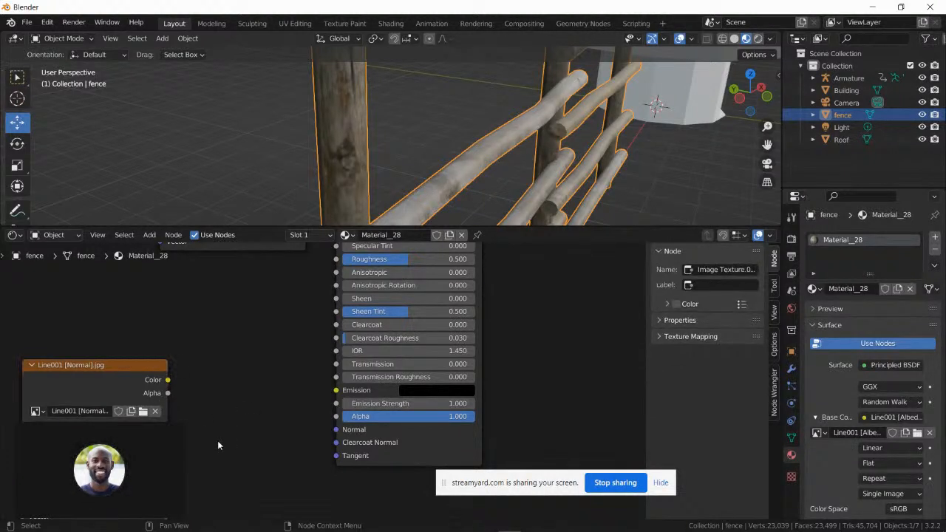
pyautogui.hotkey('shift', 'a')
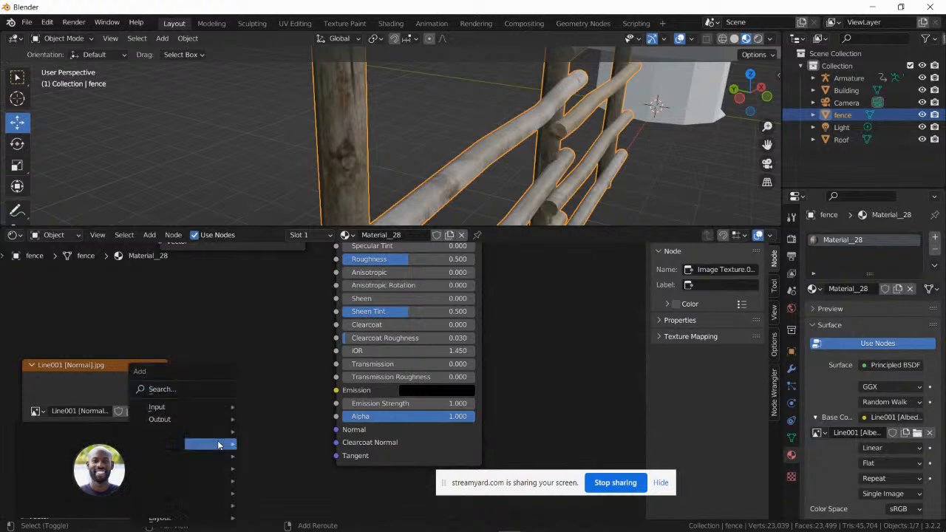
pyautogui.moveTo(218, 444)
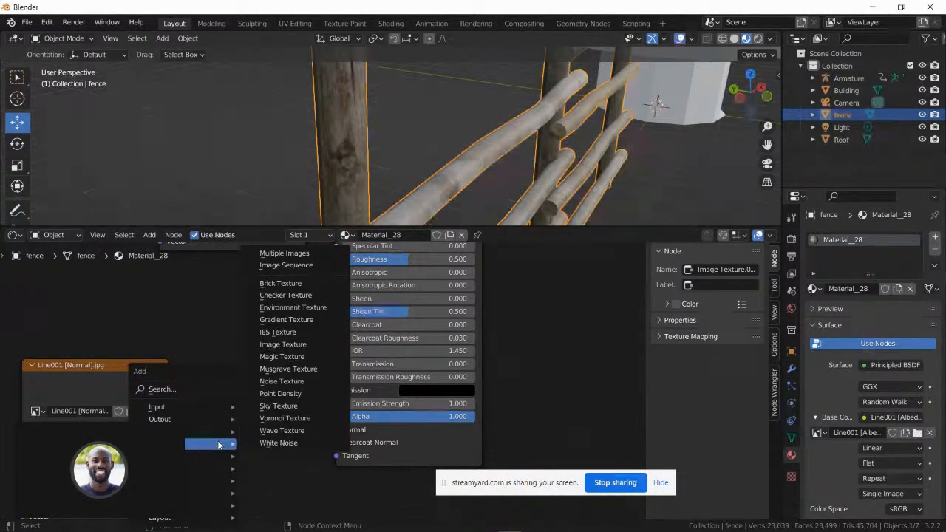
pyautogui.click(191, 389)
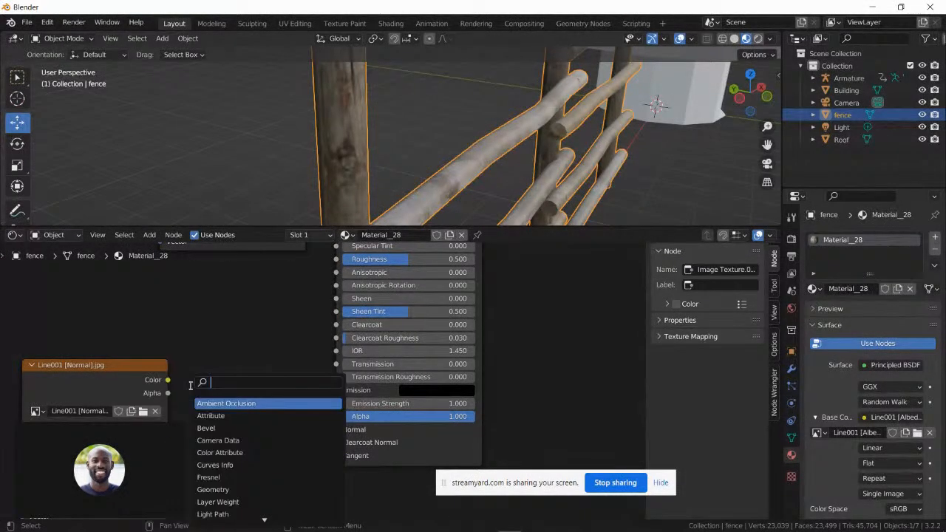
pyautogui.write('n')
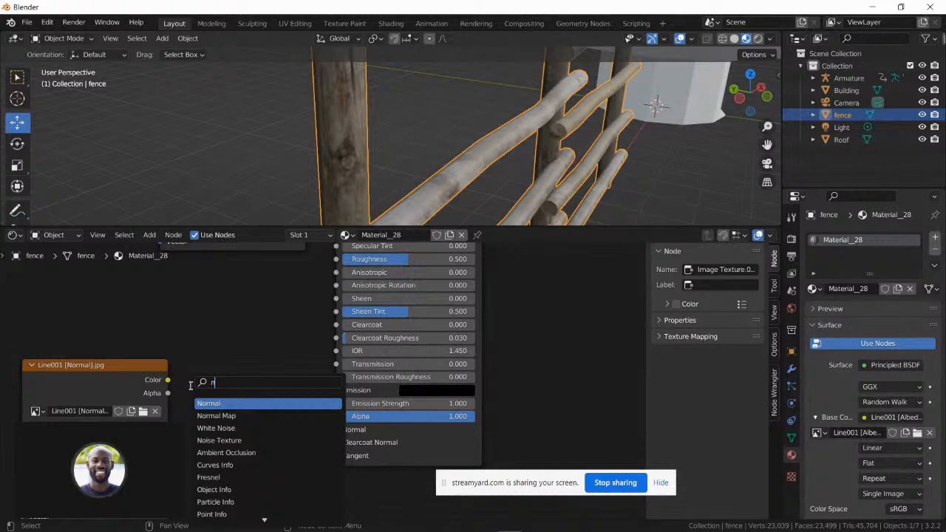
pyautogui.write('or')
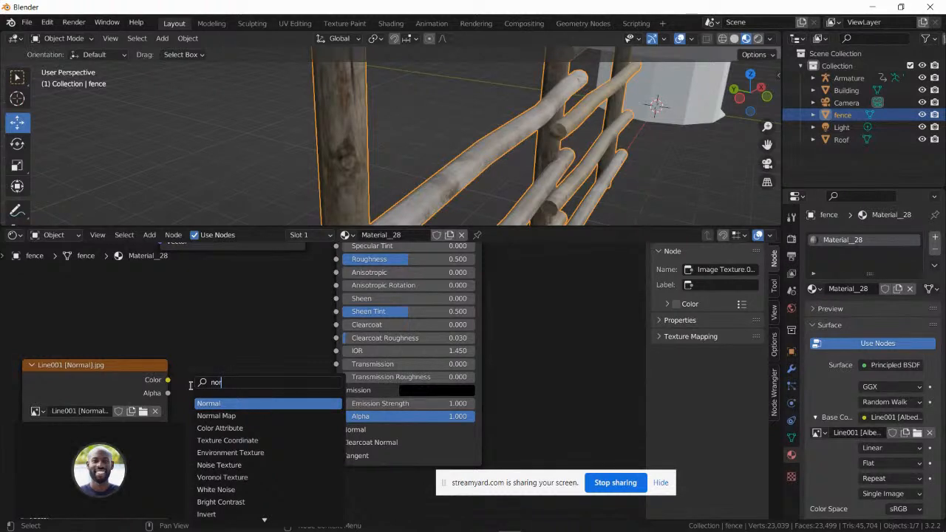
pyautogui.click(241, 416)
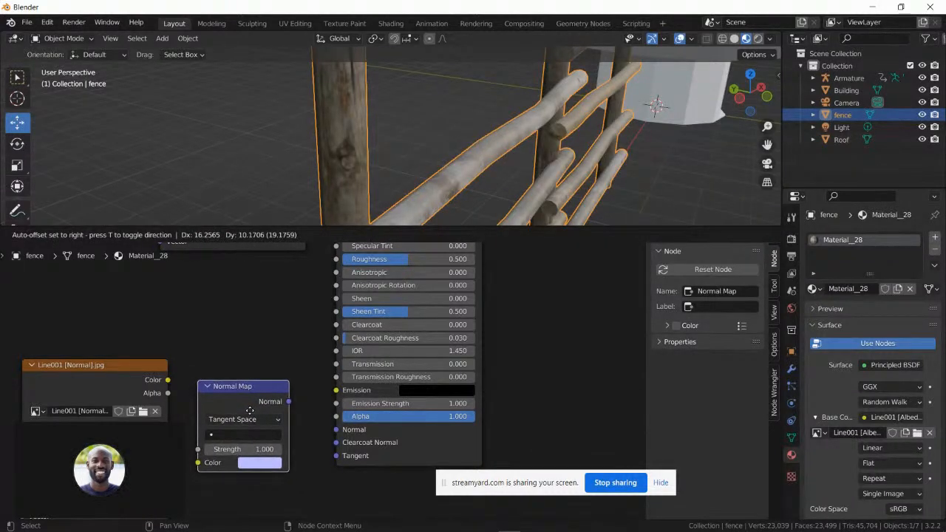
pyautogui.click(255, 407)
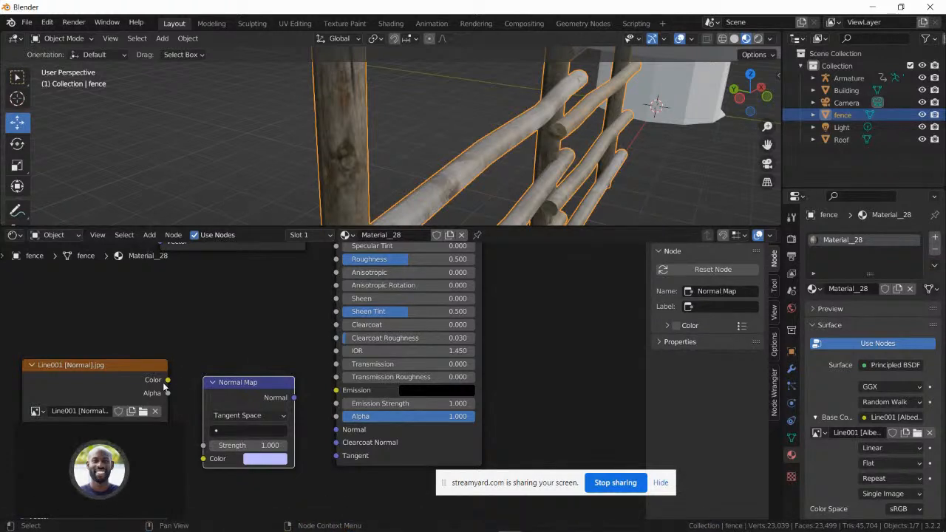
pyautogui.moveTo(167, 380); pyautogui.dragTo(203, 458)
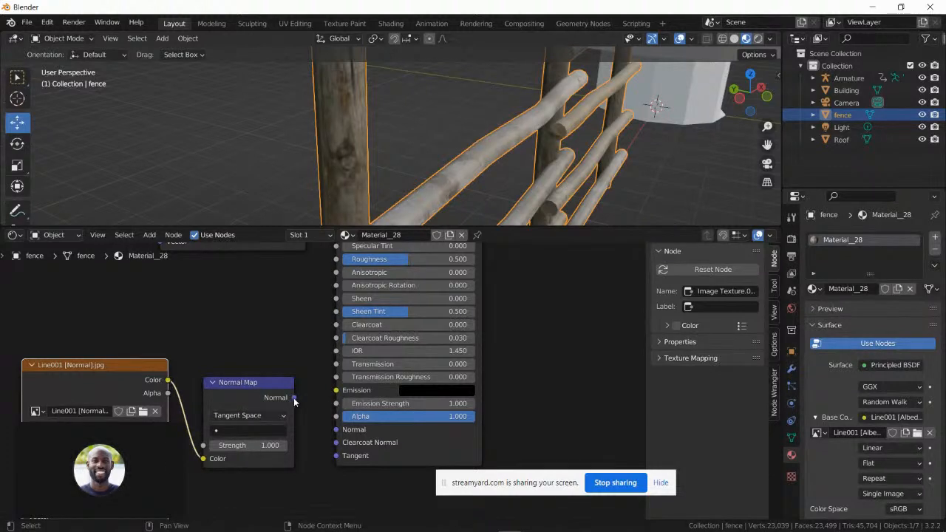
pyautogui.moveTo(293, 397); pyautogui.dragTo(337, 430)
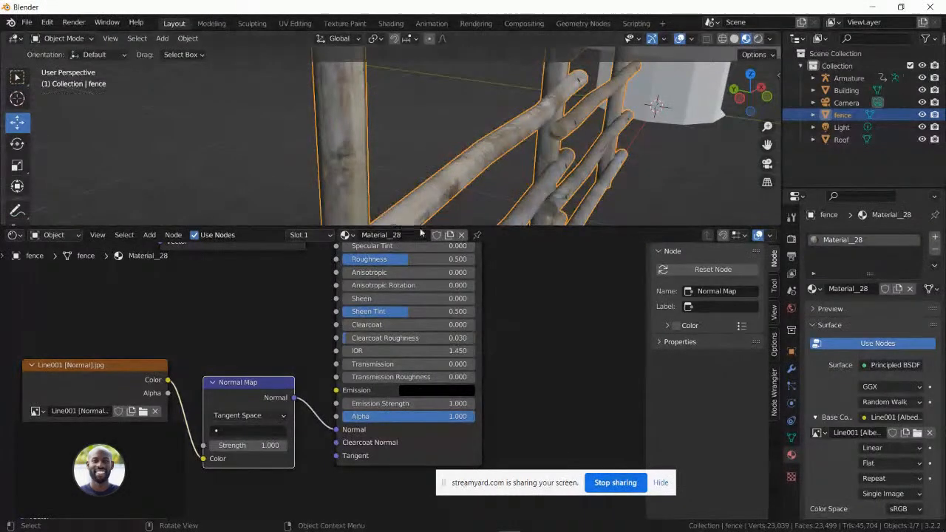
# - Enlarge the 3D viewport and preview the normal-mapped fence up close in Rendered shading
pyautogui.moveTo(514, 227); pyautogui.dragTo(518, 331)
pyautogui.scroll(1, 340, 152)
pyautogui.moveTo(345, 164); pyautogui.dragTo(318, 162, button='middle')
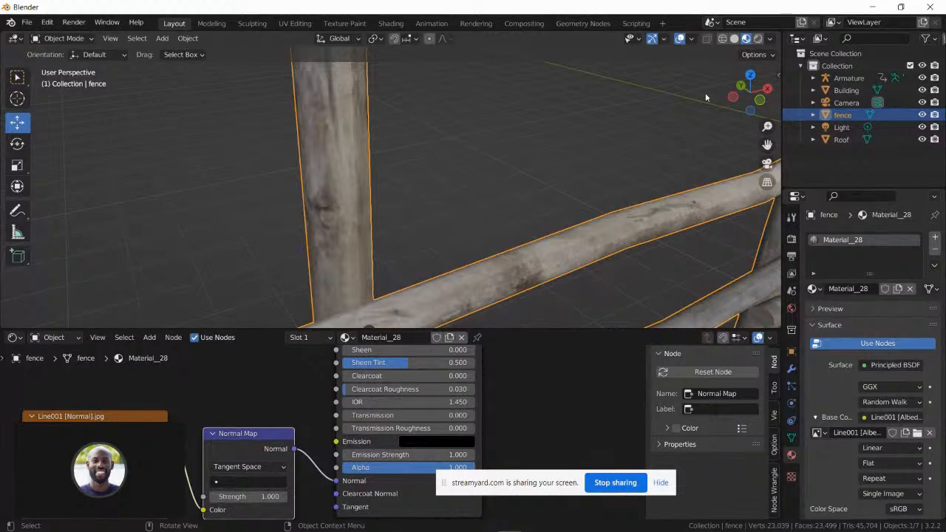
pyautogui.click(757, 38)
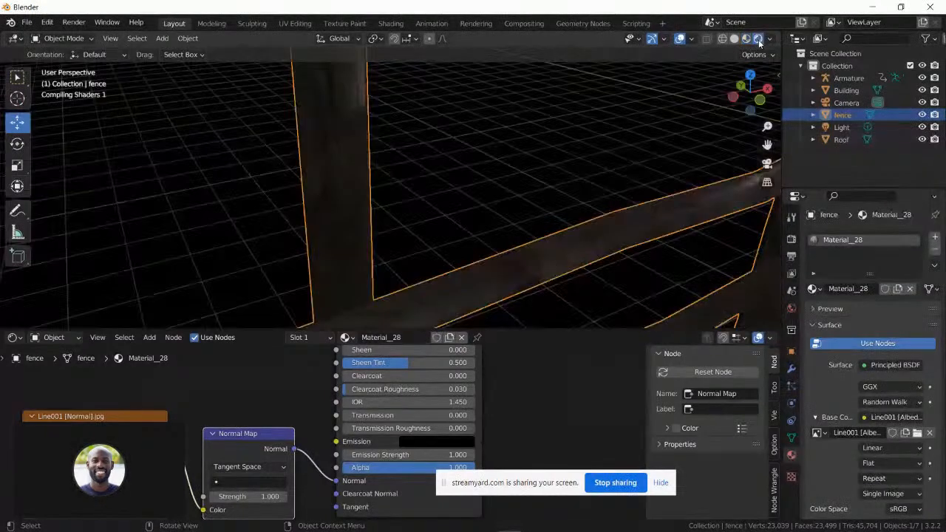
pyautogui.moveTo(378, 184)
pyautogui.mouseDown(button='middle')
pyautogui.moveTo(381, 152)
pyautogui.moveTo(401, 196)
pyautogui.moveTo(494, 201)
pyautogui.moveTo(581, 184)
pyautogui.moveTo(391, 200)
pyautogui.moveTo(413, 170)
pyautogui.moveTo(425, 189)
pyautogui.mouseUp(button='middle')
pyautogui.scroll(-3, 392, 198)
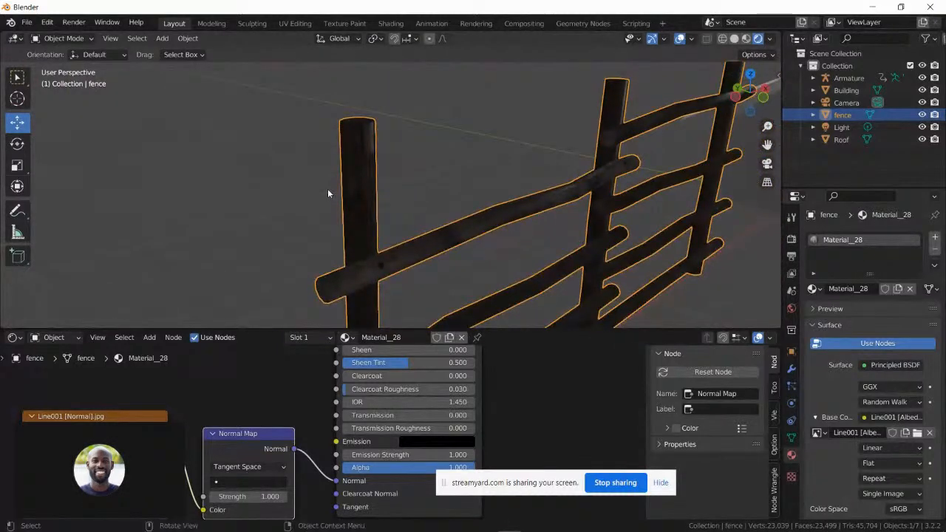
pyautogui.scroll(2, 328, 194)
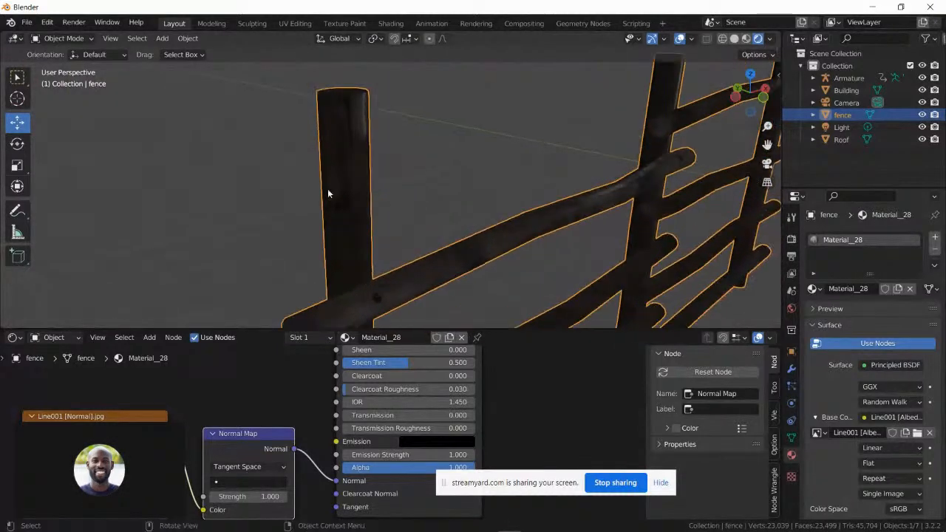
# - Enable Ambient Occlusion and Bloom in the scene's Eevee render settings
pyautogui.click(791, 255)
pyautogui.click(792, 241)
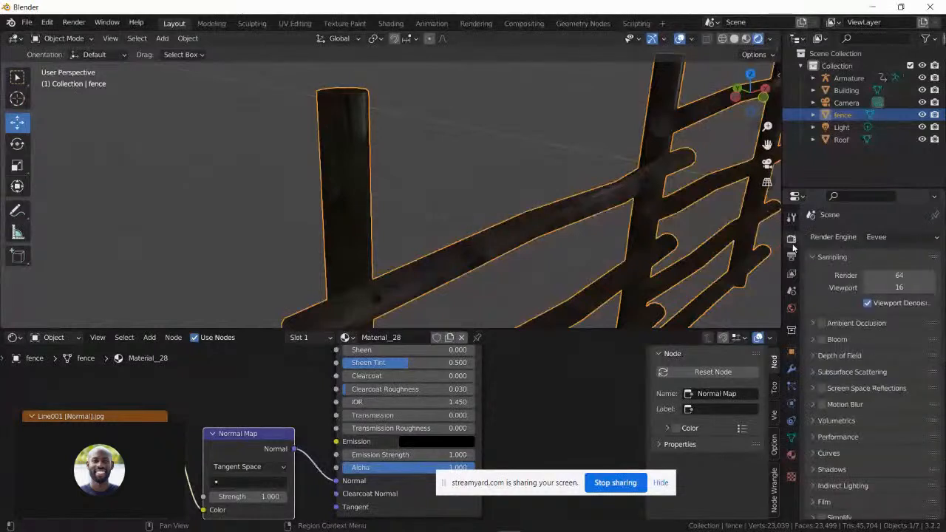
pyautogui.click(822, 323)
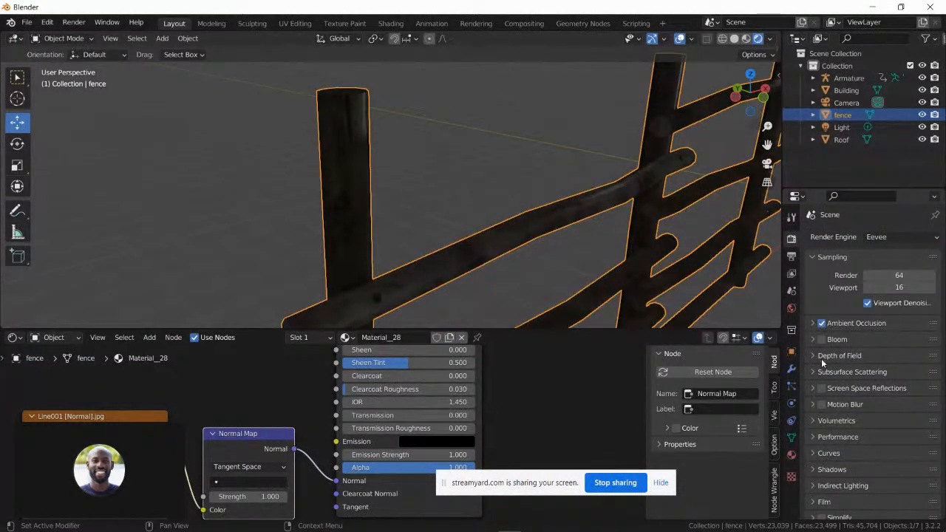
pyautogui.click(821, 340)
# - Try a Normal Map strength of 0.2 while viewing a fence post up close, and set it back to 1
pyautogui.moveTo(389, 184); pyautogui.dragTo(358, 178, button='middle')
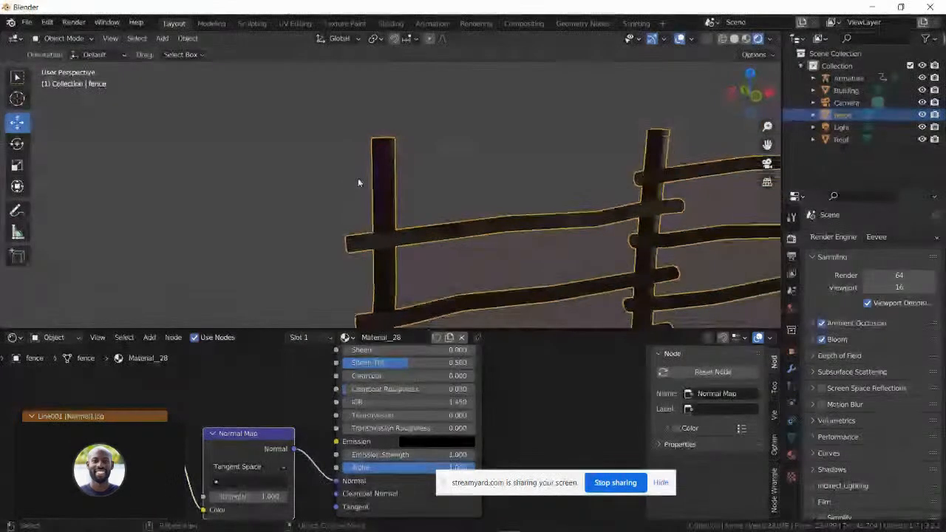
pyautogui.moveTo(433, 153); pyautogui.dragTo(397, 253, button='middle')
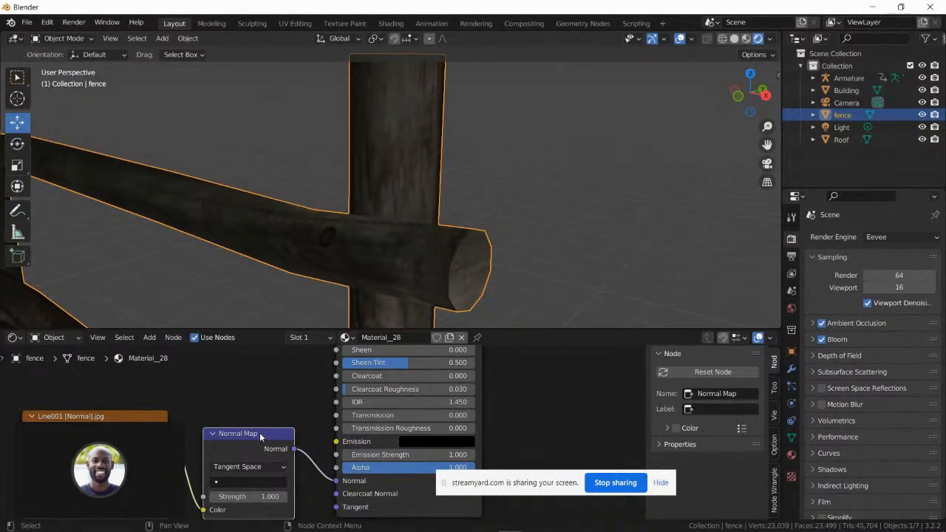
pyautogui.moveTo(260, 433); pyautogui.dragTo(259, 397)
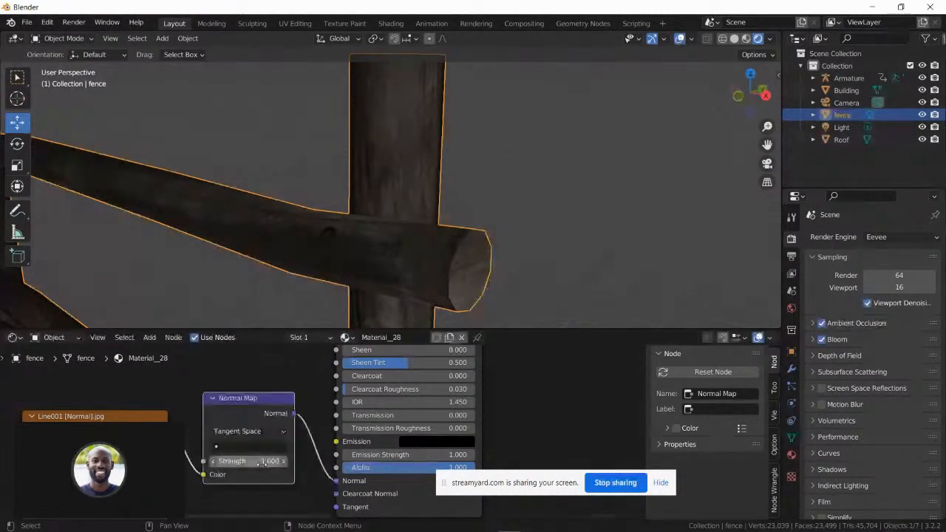
pyautogui.moveTo(265, 463)
pyautogui.mouseDown()
pyautogui.moveTo(313, 491)
pyautogui.moveTo(258, 473)
pyautogui.mouseUp()
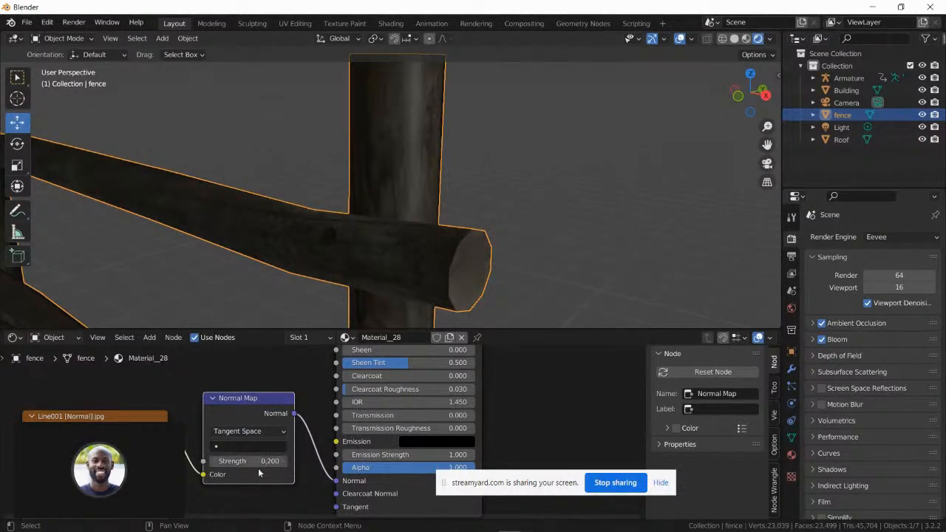
pyautogui.click(263, 461)
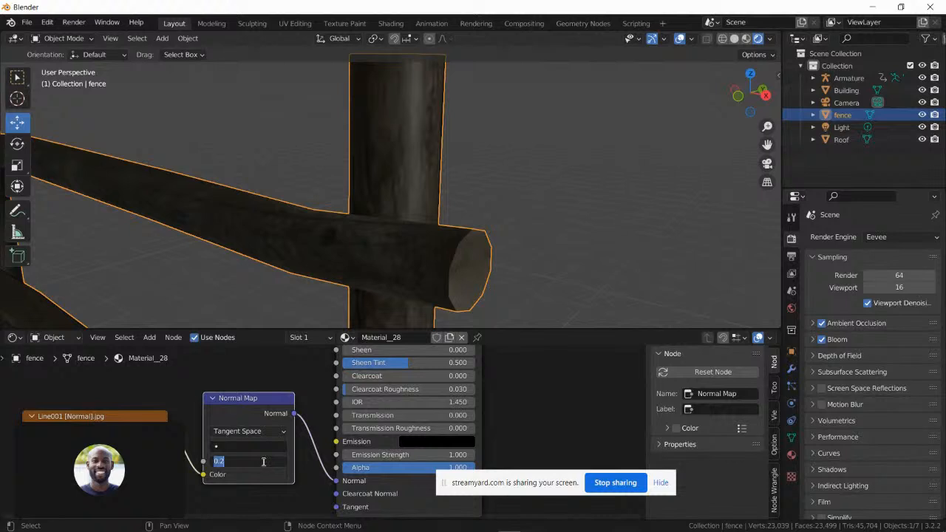
pyautogui.write('1')
pyautogui.press('Return')
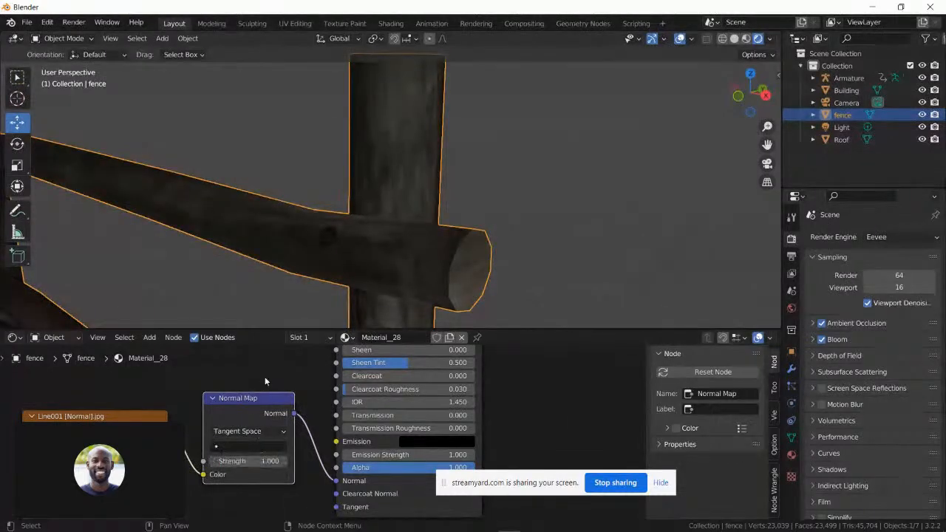
# - Switch the viewport back to Material Preview shading and enlarge it by shrinking the Shader Editor
pyautogui.moveTo(310, 300)
pyautogui.mouseDown(button='middle')
pyautogui.moveTo(383, 305)
pyautogui.moveTo(381, 289)
pyautogui.moveTo(298, 246)
pyautogui.moveTo(249, 285)
pyautogui.mouseUp(button='middle')
pyautogui.moveTo(258, 249); pyautogui.dragTo(447, 245, button='middle')
pyautogui.keyDown('shift'); pyautogui.moveTo(389, 239); pyautogui.dragTo(543, 176, button='middle'); pyautogui.keyUp('shift')
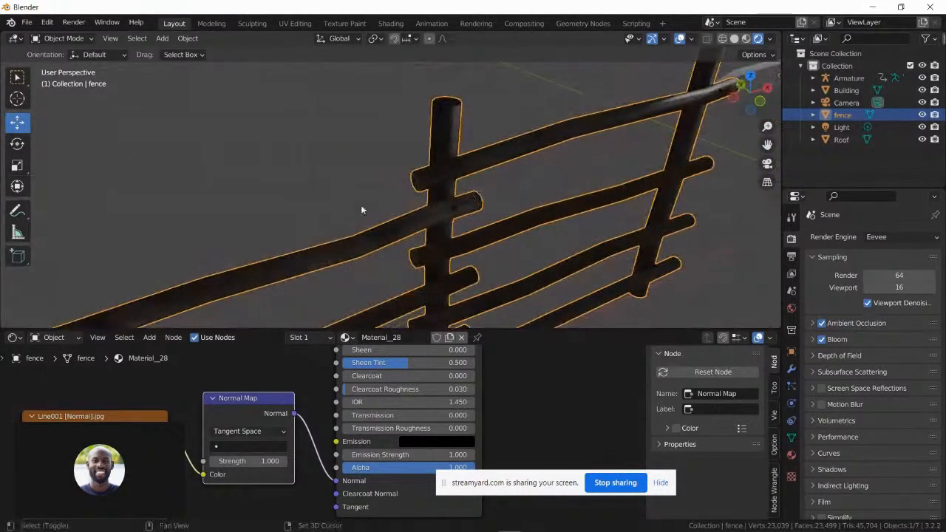
pyautogui.keyDown('shift'); pyautogui.moveTo(360, 205); pyautogui.dragTo(458, 206, button='middle'); pyautogui.keyUp('shift')
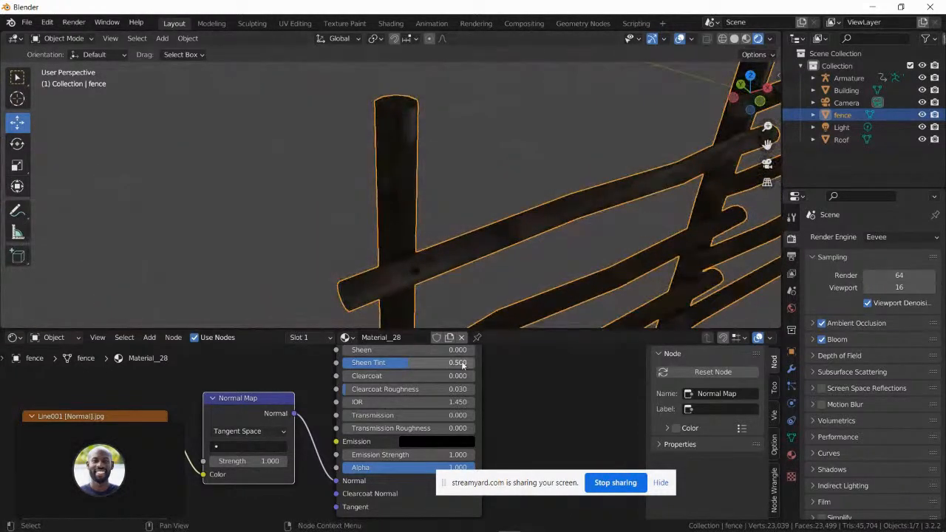
pyautogui.moveTo(553, 473); pyautogui.dragTo(609, 490)
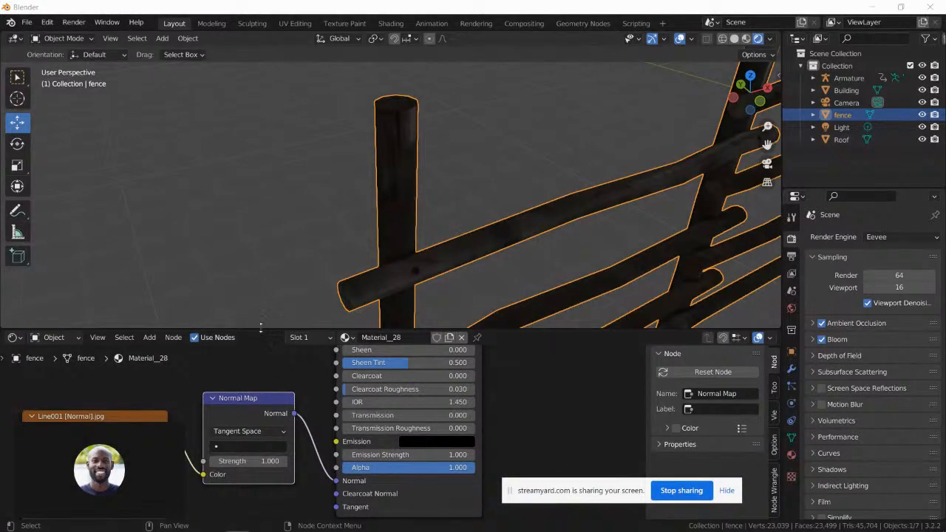
pyautogui.moveTo(261, 326); pyautogui.dragTo(260, 400)
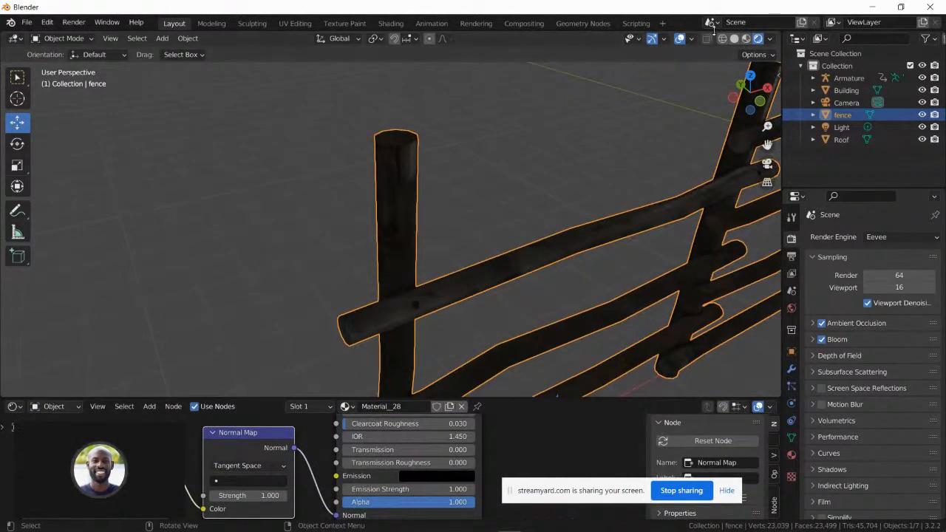
pyautogui.click(746, 39)
pyautogui.moveTo(438, 207); pyautogui.dragTo(436, 164, button='middle')
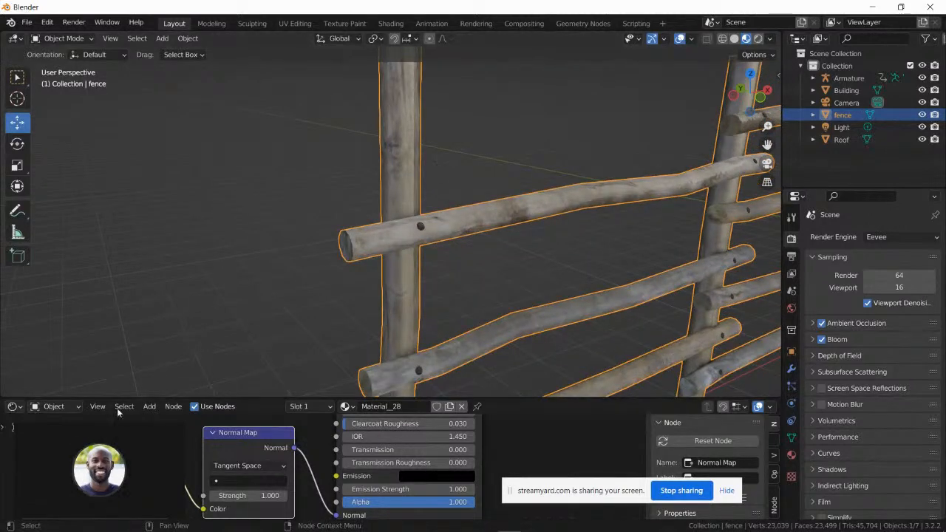
pyautogui.moveTo(264, 400); pyautogui.dragTo(266, 483)
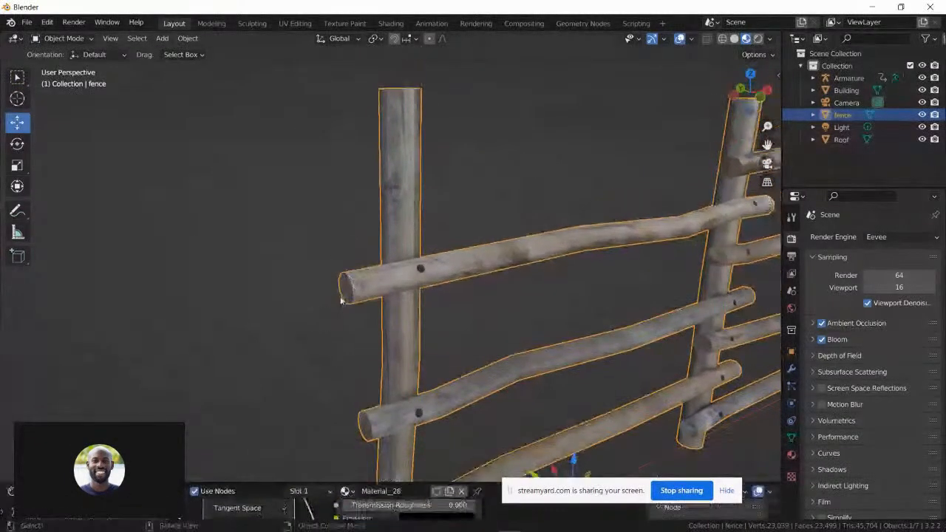
# - Delete the vertices of all the fence's rails, nails and posts in Edit Mode, leaving only the end post farthest from the hut
pyautogui.moveTo(344, 296); pyautogui.dragTo(358, 263, button='middle')
pyautogui.scroll(-4, 260, 226)
pyautogui.press('Tab')
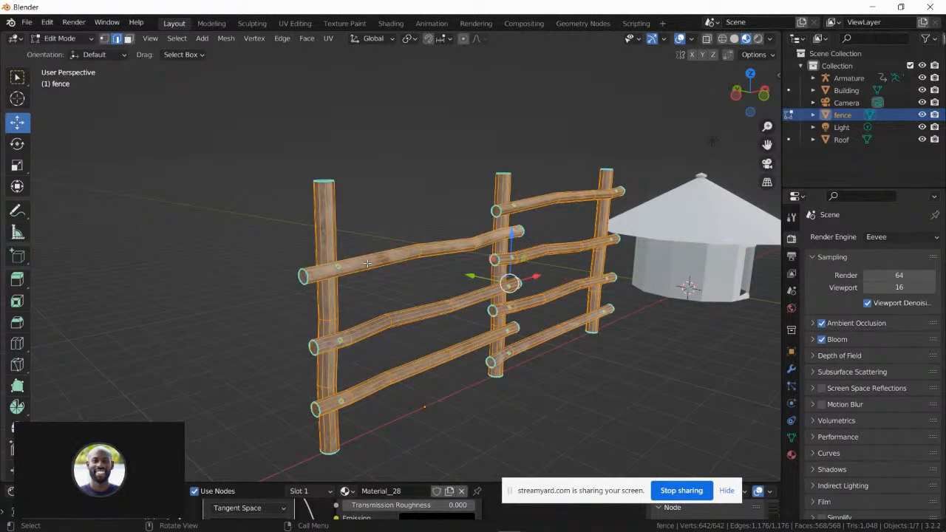
pyautogui.click(380, 263)
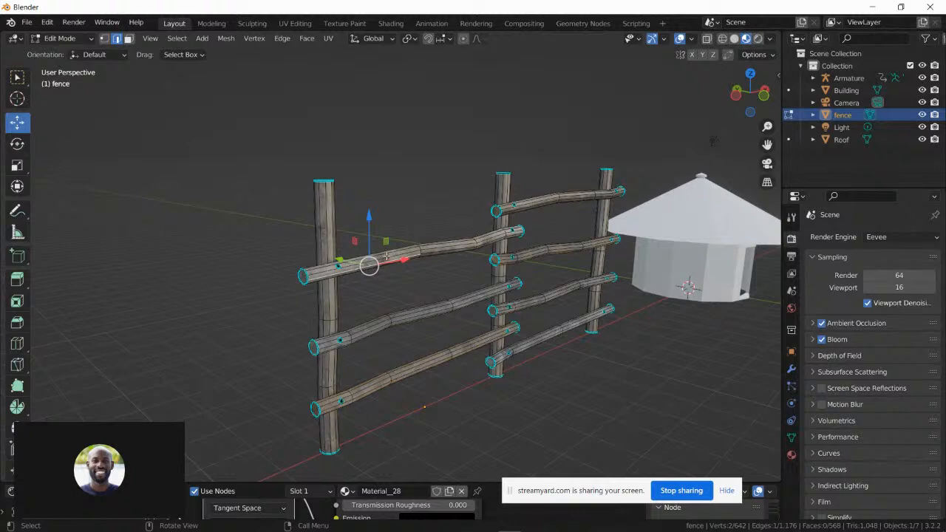
pyautogui.press('l')
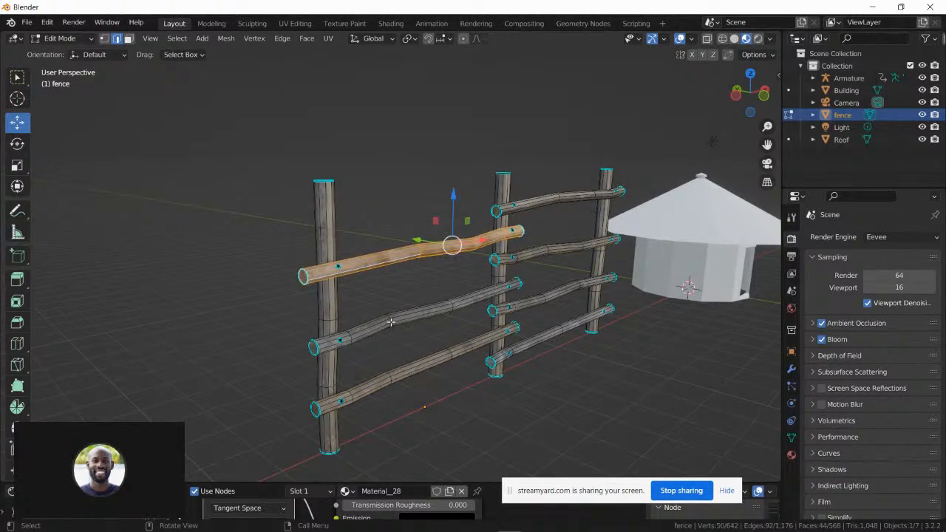
pyautogui.press('l')
pyautogui.press('l')
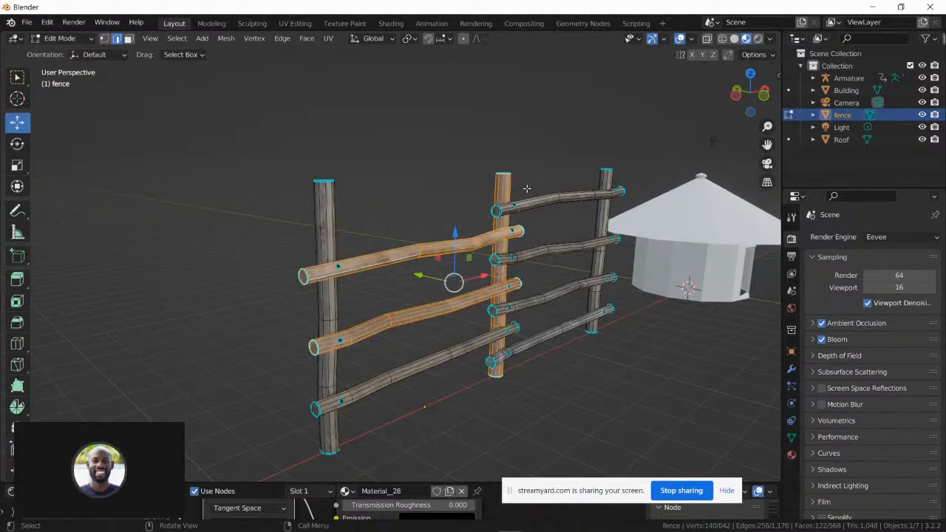
pyautogui.press('l')
pyautogui.press('l')
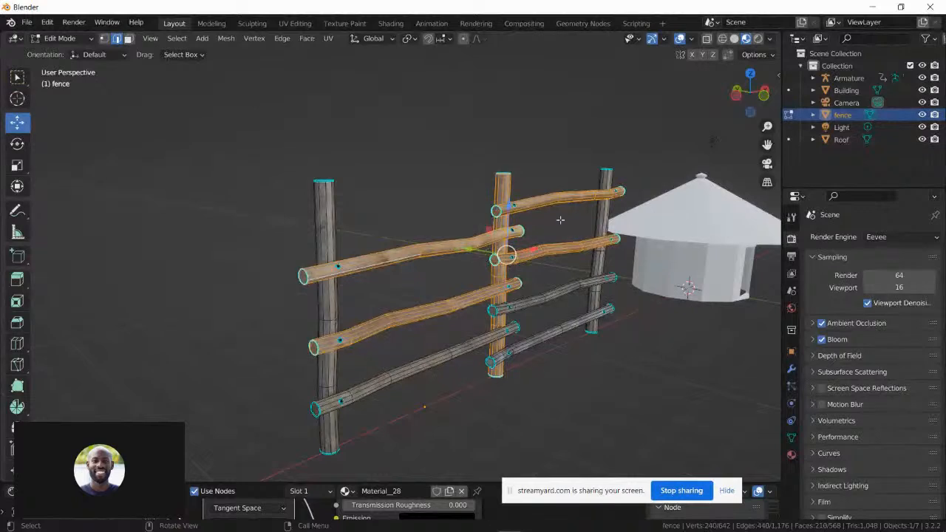
pyautogui.press('l')
pyautogui.press('l')
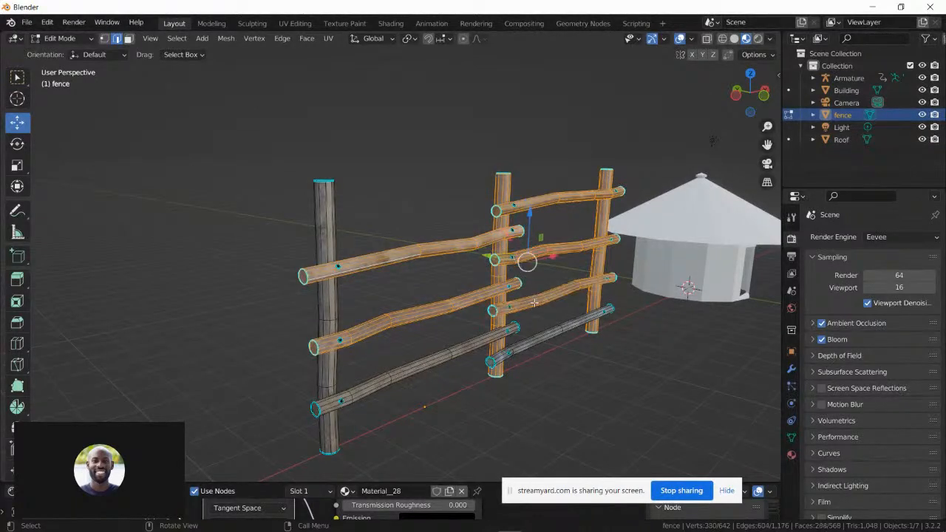
pyautogui.press('l')
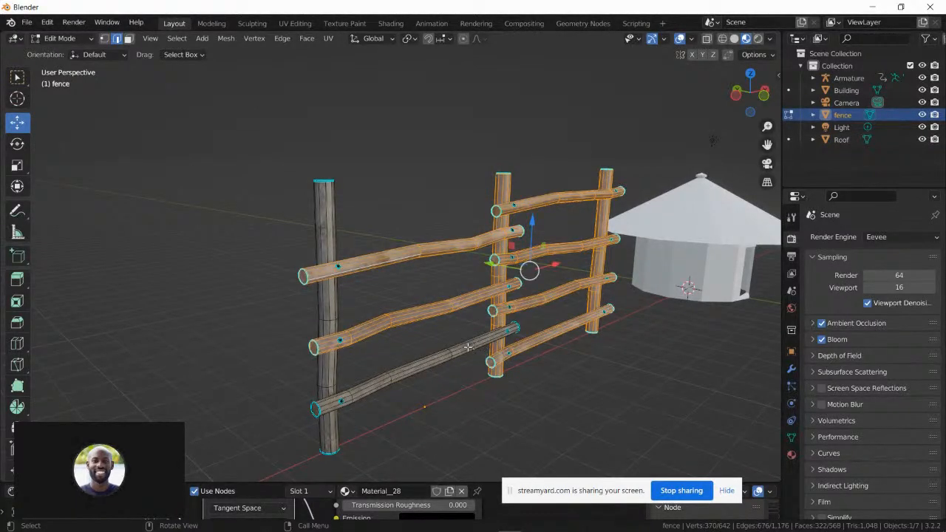
pyautogui.press('l')
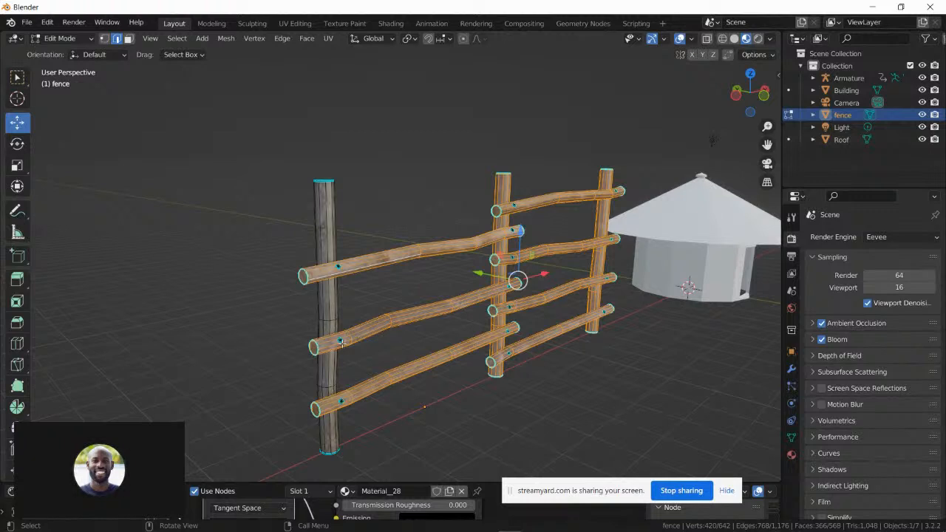
pyautogui.press('l')
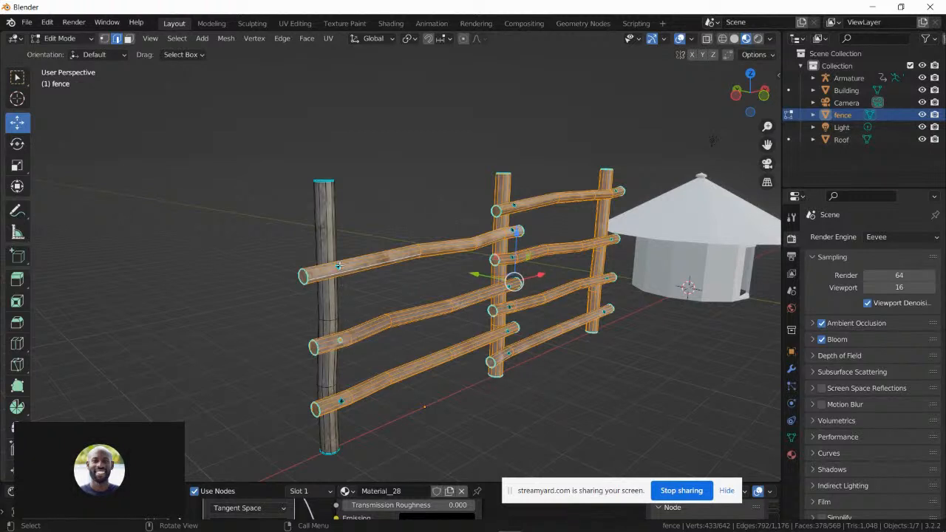
pyautogui.press('l')
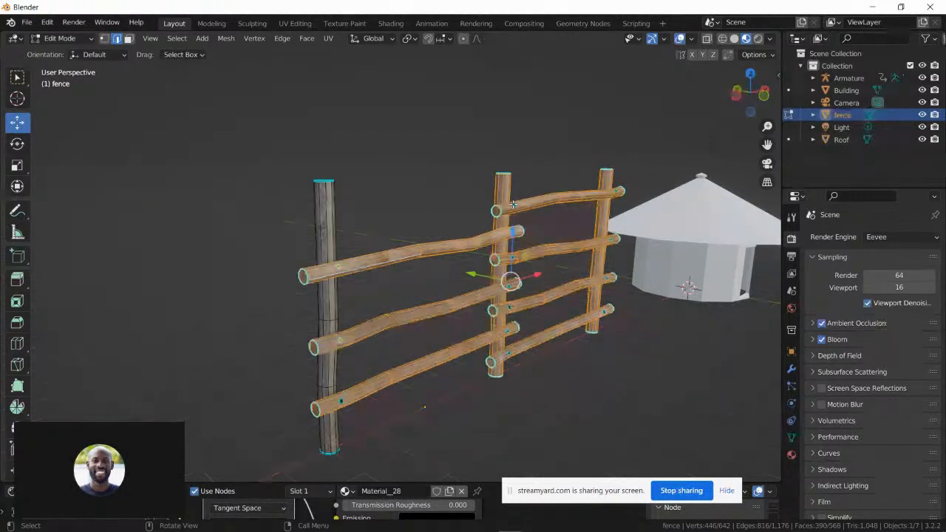
pyautogui.press('l')
pyautogui.press('l')
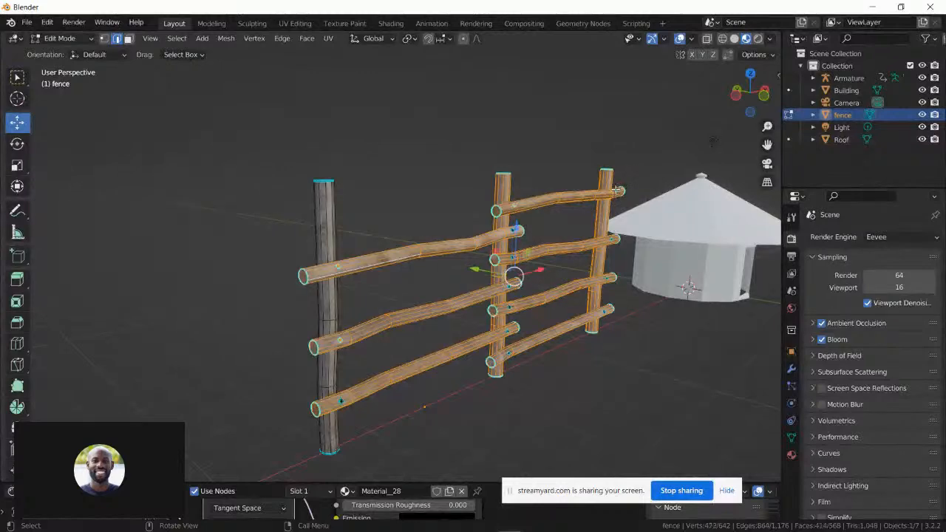
pyautogui.press('l')
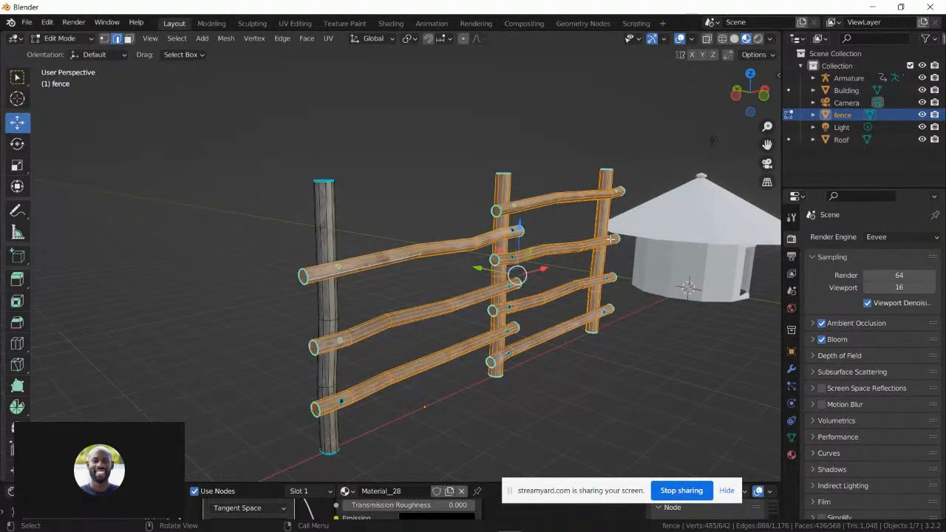
pyautogui.press('l')
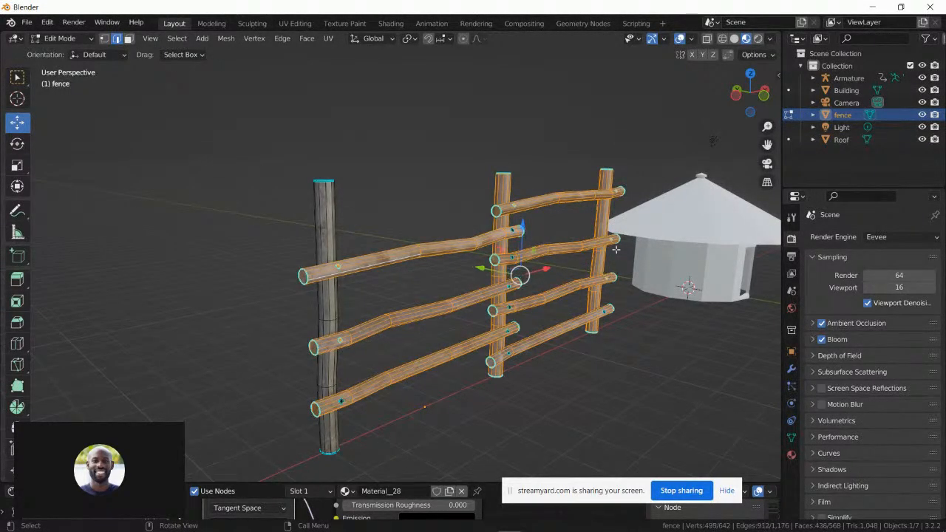
pyautogui.scroll(5, 606, 288)
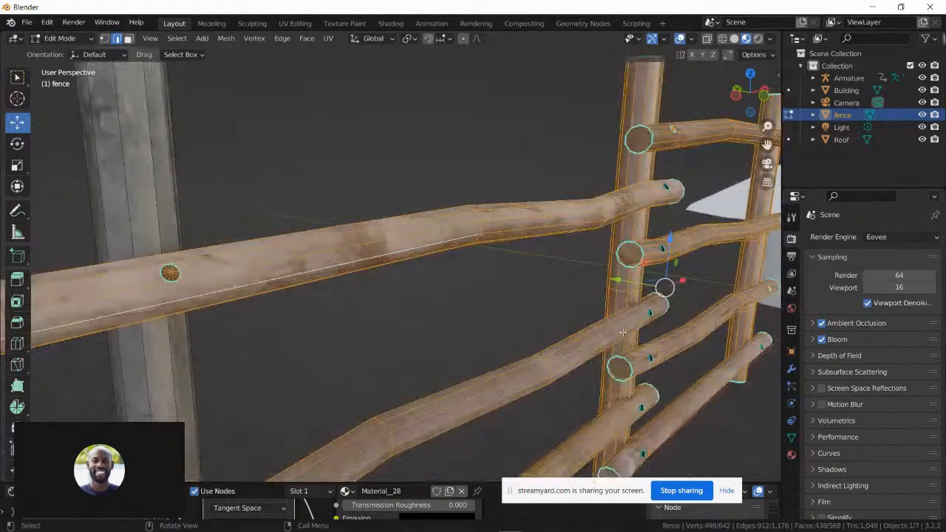
pyautogui.press('l')
pyautogui.press('l')
pyautogui.press('l')
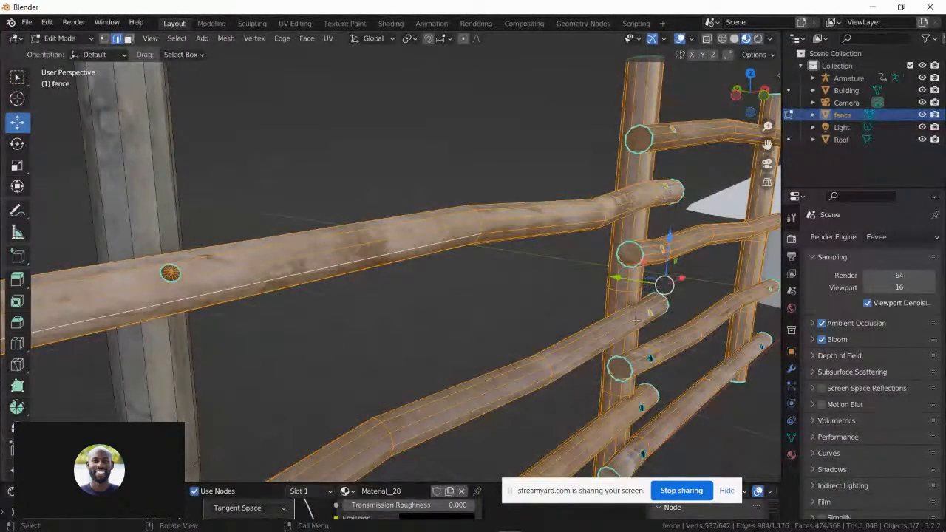
pyautogui.press('l')
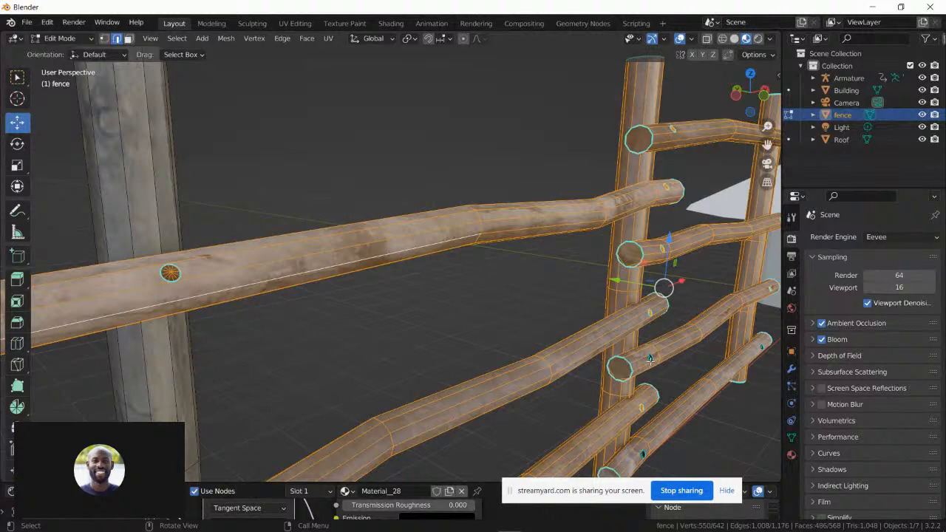
pyautogui.press('l')
pyautogui.press('l')
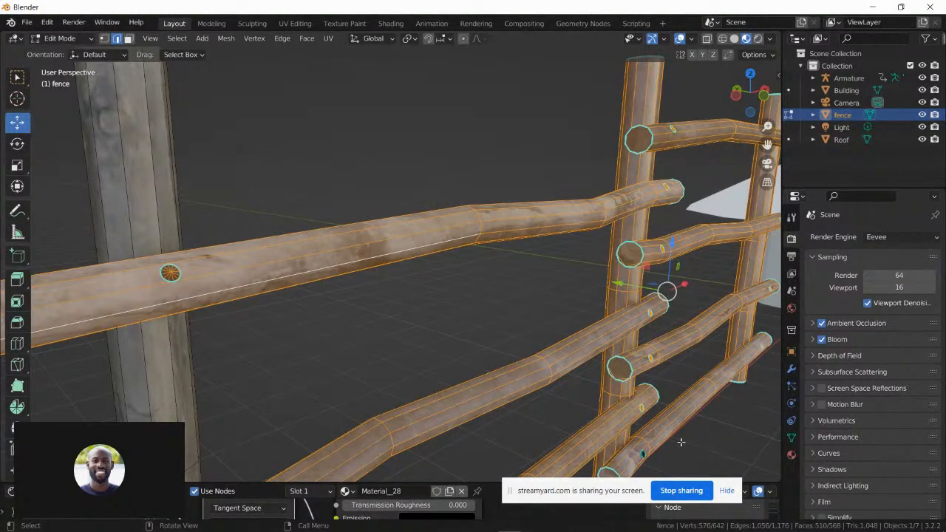
pyautogui.press('l')
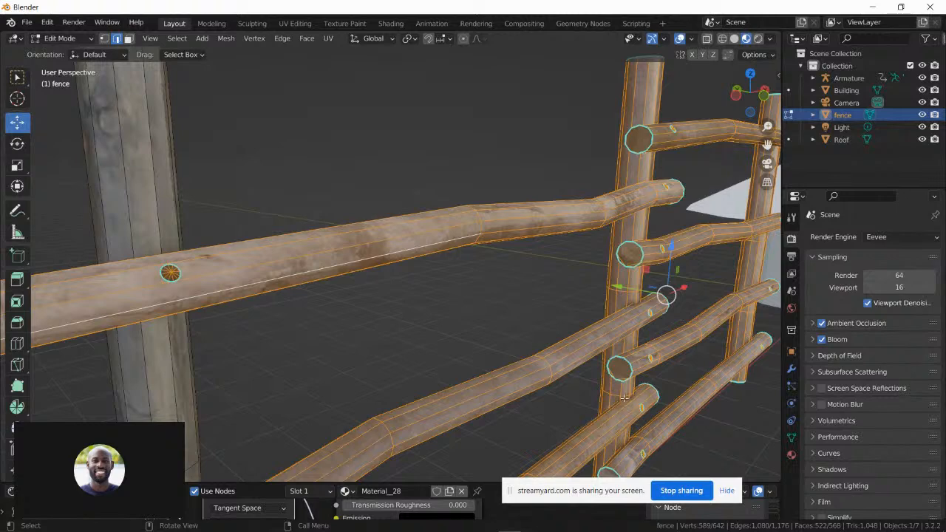
pyautogui.scroll(-5, 629, 390)
pyautogui.scroll(1, 492, 357)
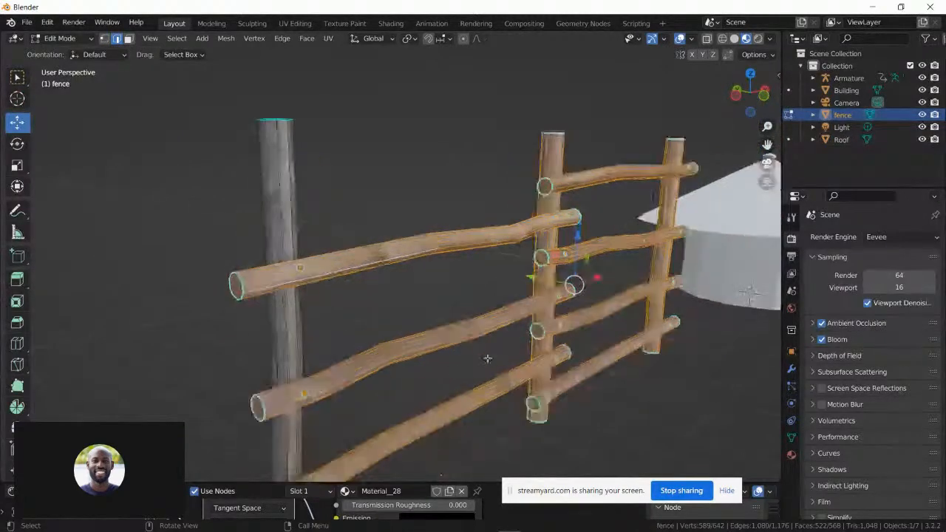
pyautogui.scroll(-2, 342, 414)
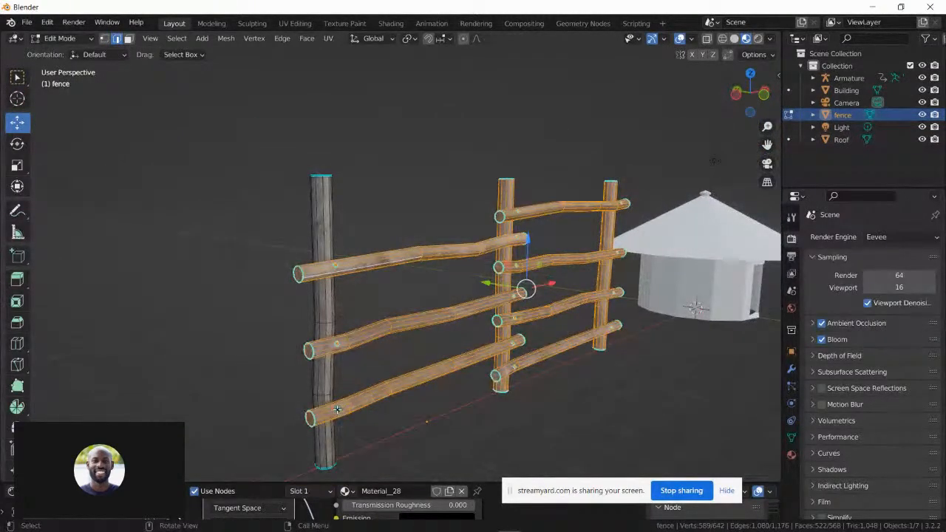
pyautogui.press('l')
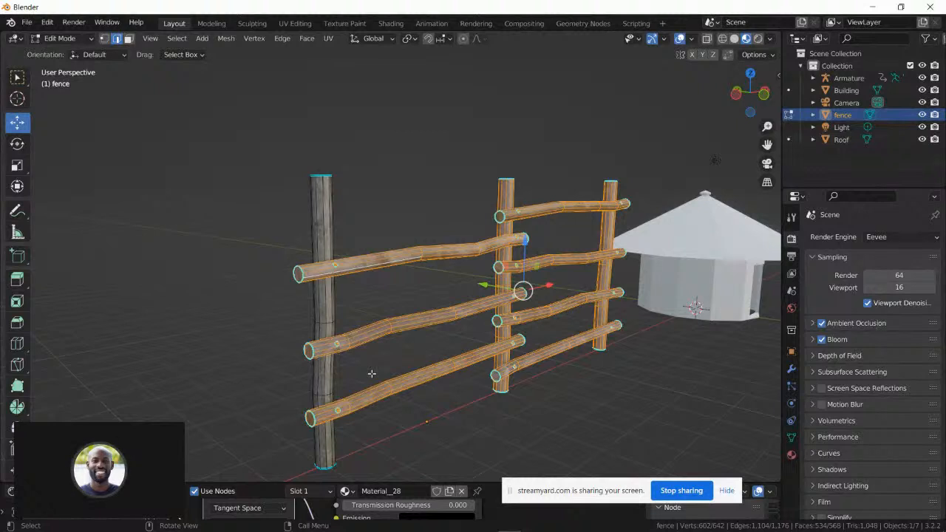
pyautogui.press('x')
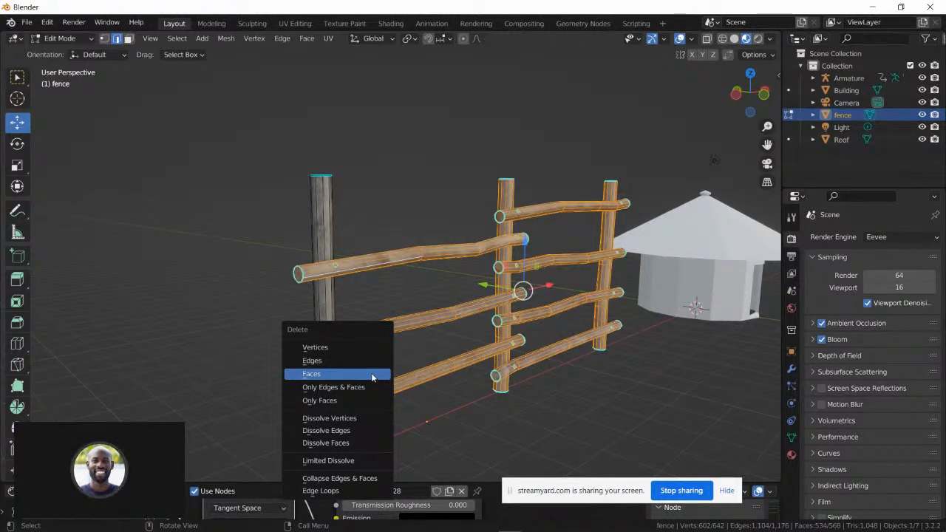
pyautogui.click(378, 347)
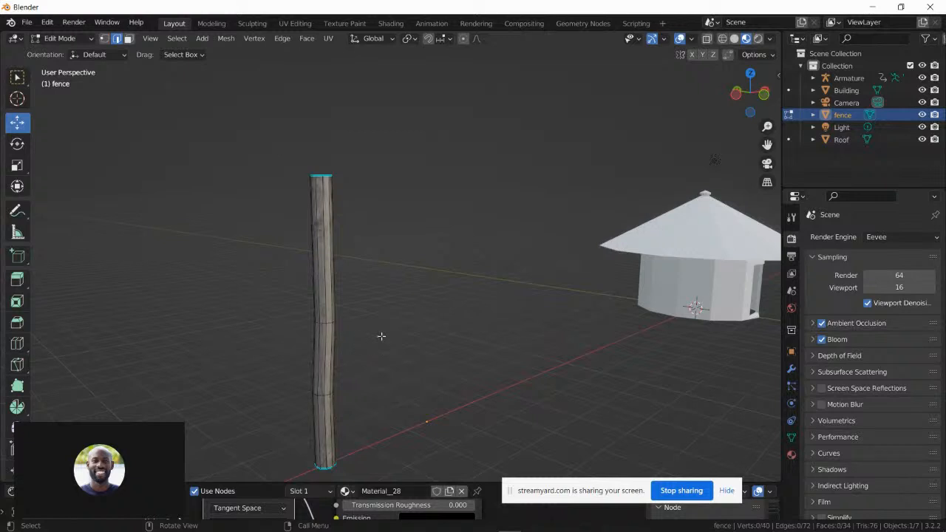
# - Delete the cap face at the top of the remaining post in face select mode
pyautogui.moveTo(381, 337); pyautogui.dragTo(372, 313, button='middle')
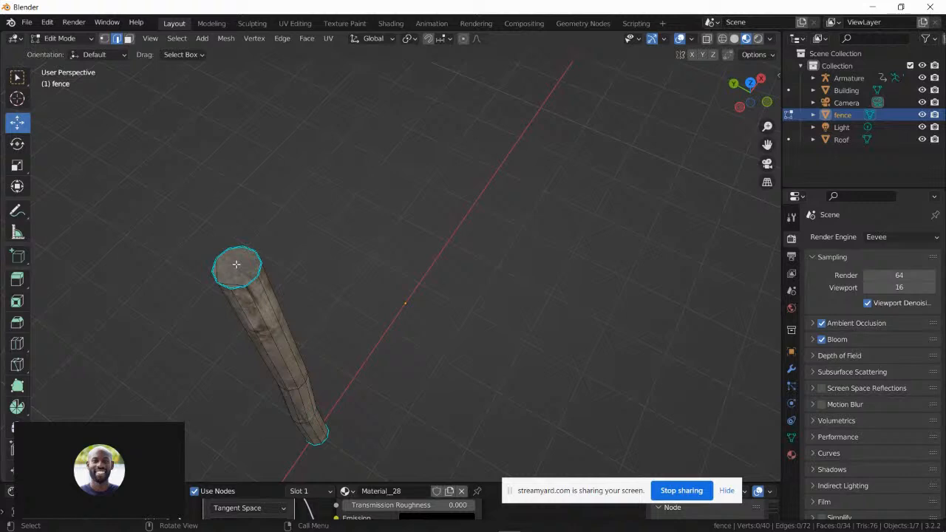
pyautogui.click(236, 271)
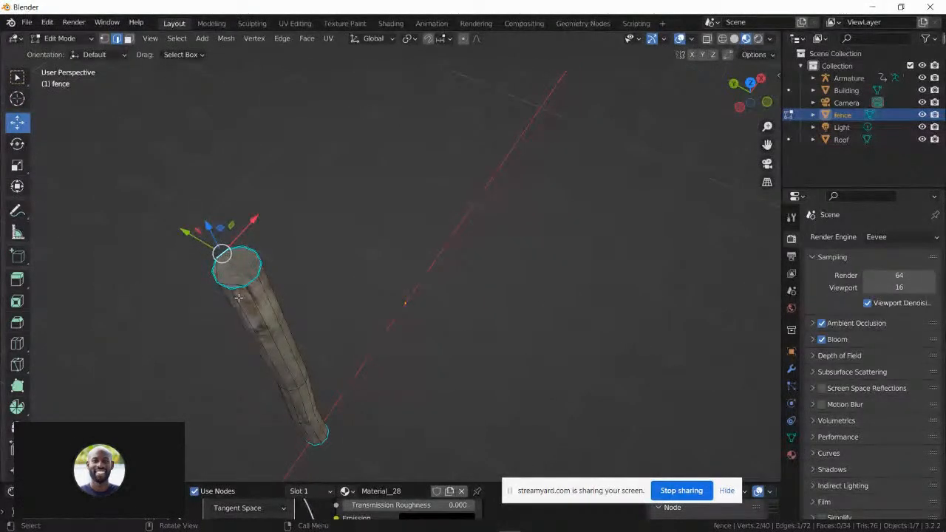
pyautogui.press('3')
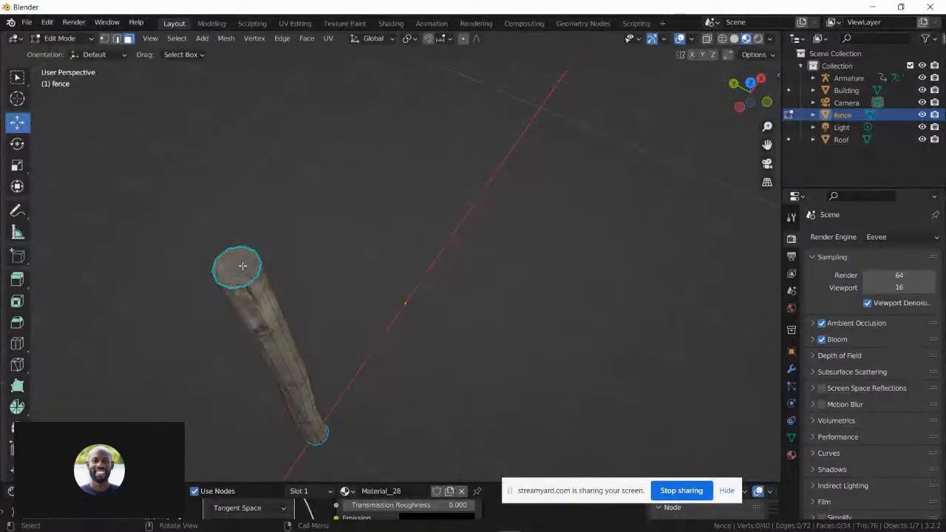
pyautogui.click(243, 266)
pyautogui.press('x')
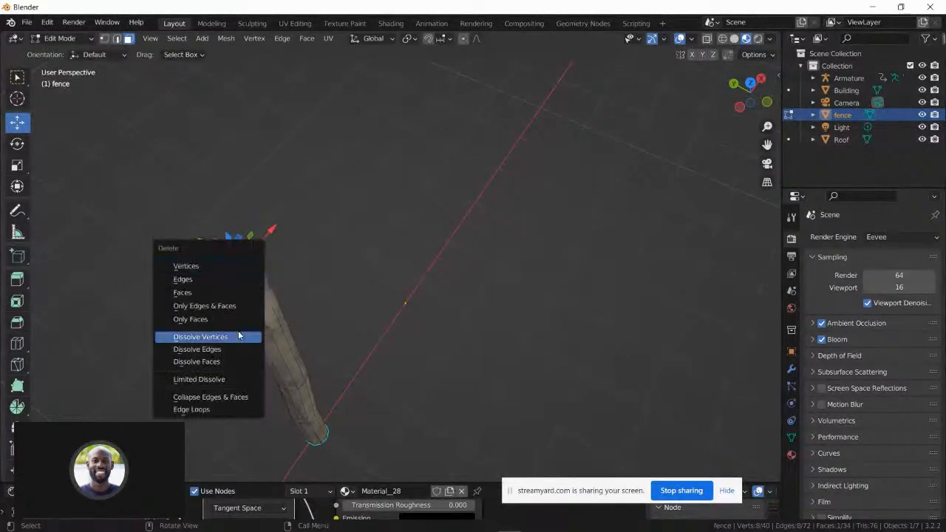
pyautogui.click(235, 292)
# - Delete the cap face at the bottom of the post, leaving that end open
pyautogui.moveTo(236, 292); pyautogui.dragTo(319, 303, button='middle')
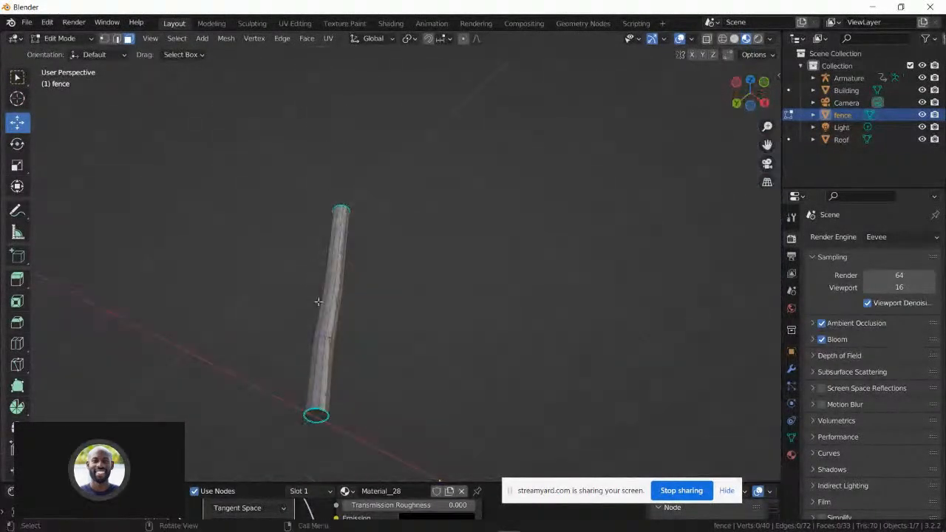
pyautogui.scroll(2, 302, 426)
pyautogui.keyDown('shift'); pyautogui.moveTo(351, 383); pyautogui.dragTo(313, 340, button='middle'); pyautogui.keyUp('shift')
pyautogui.scroll(5, 360, 328)
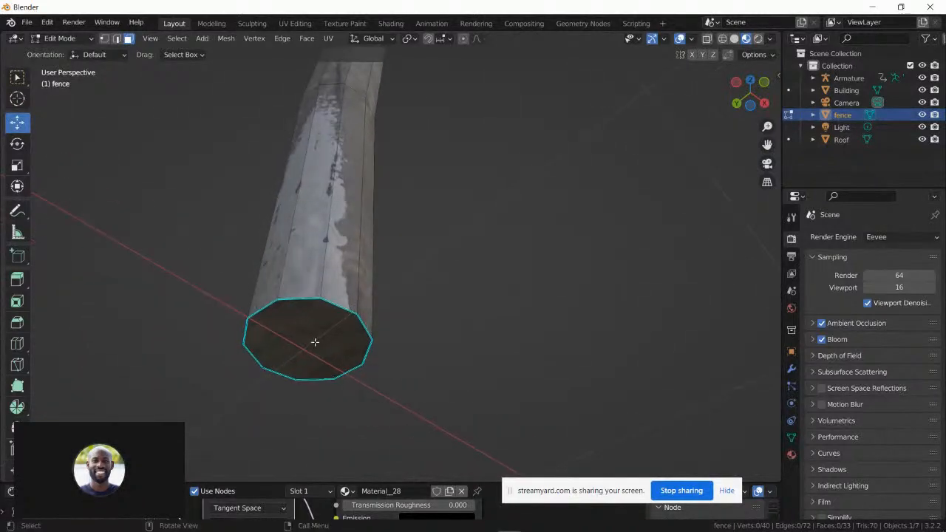
pyautogui.click(309, 338)
pyautogui.press('x')
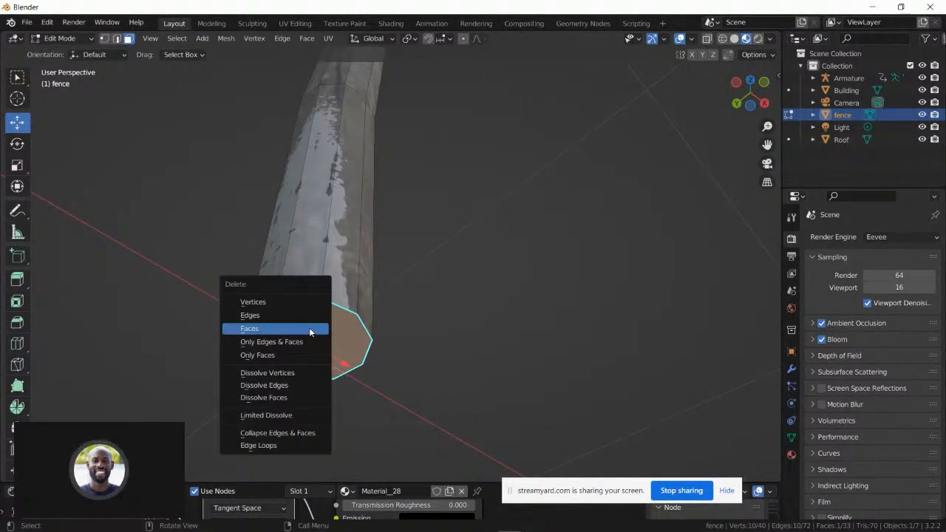
pyautogui.click(310, 330)
# - Return to Object Mode and shift the post slightly along the negative X axis
pyautogui.scroll(-6, 355, 314)
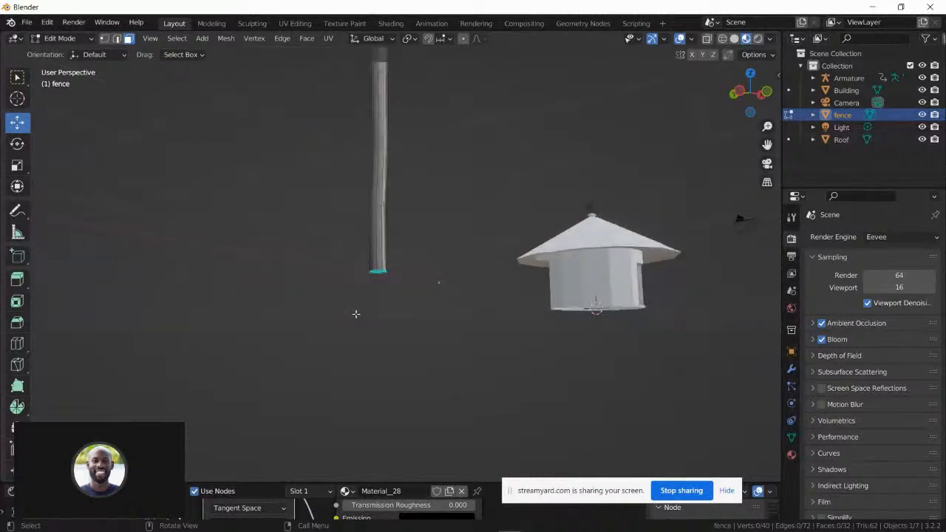
pyautogui.moveTo(370, 283); pyautogui.dragTo(322, 299, button='middle')
pyautogui.press('Tab')
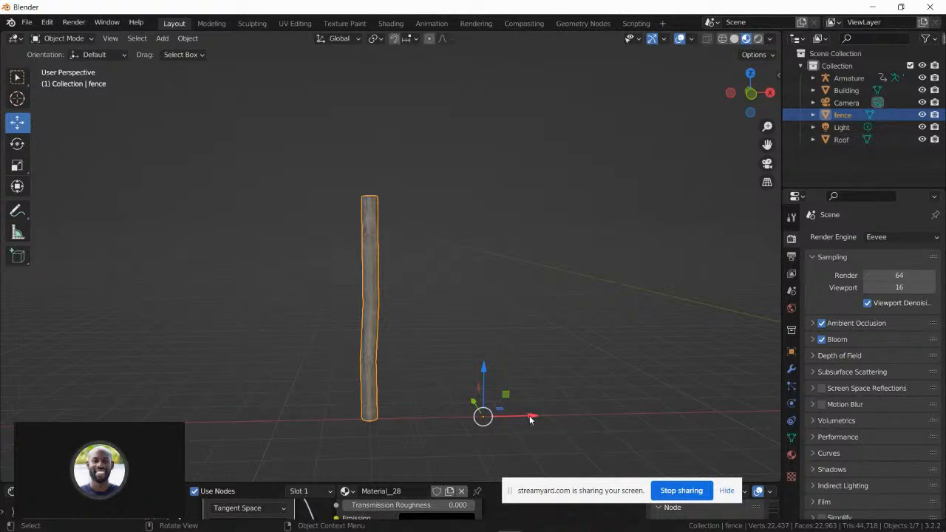
pyautogui.moveTo(530, 419); pyautogui.dragTo(454, 413)
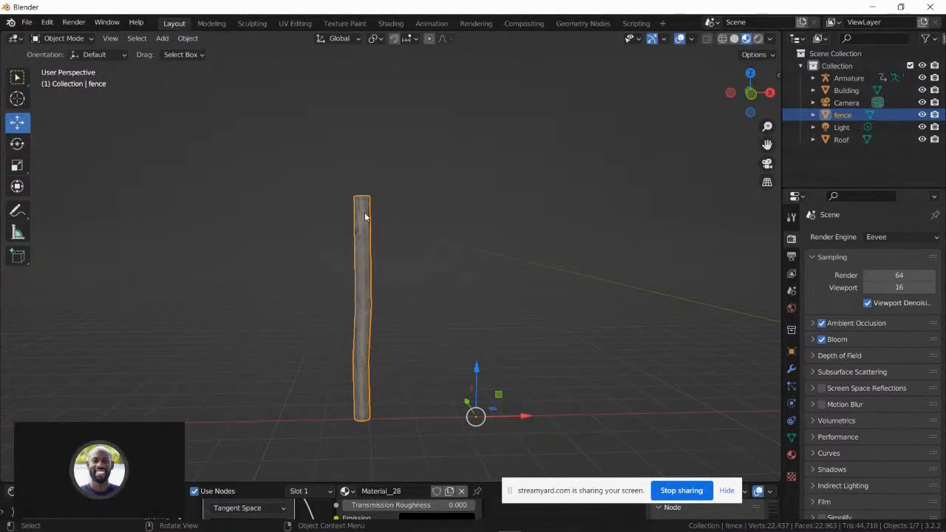
# - Set the fence post's origin to its center of mass using the Surface option
pyautogui.click(187, 39)
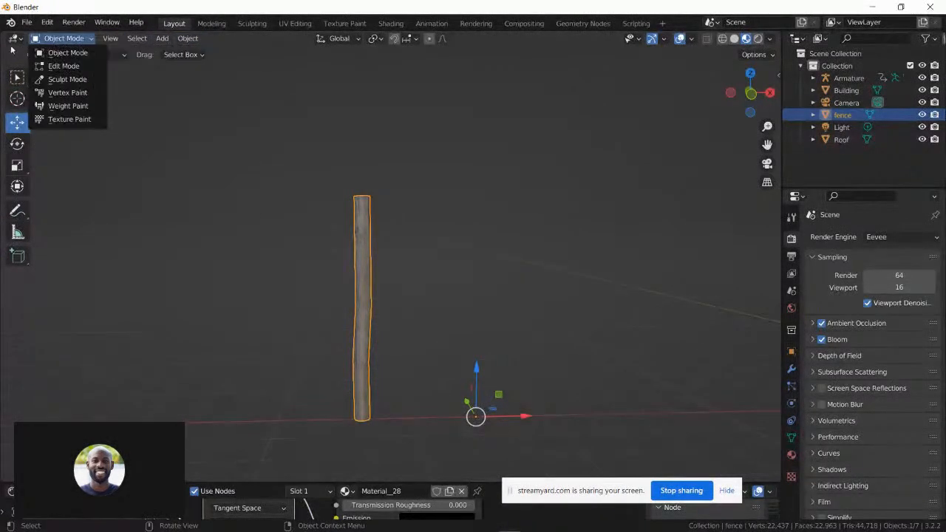
pyautogui.moveTo(152, 43)
pyautogui.moveTo(198, 43)
pyautogui.moveTo(201, 67)
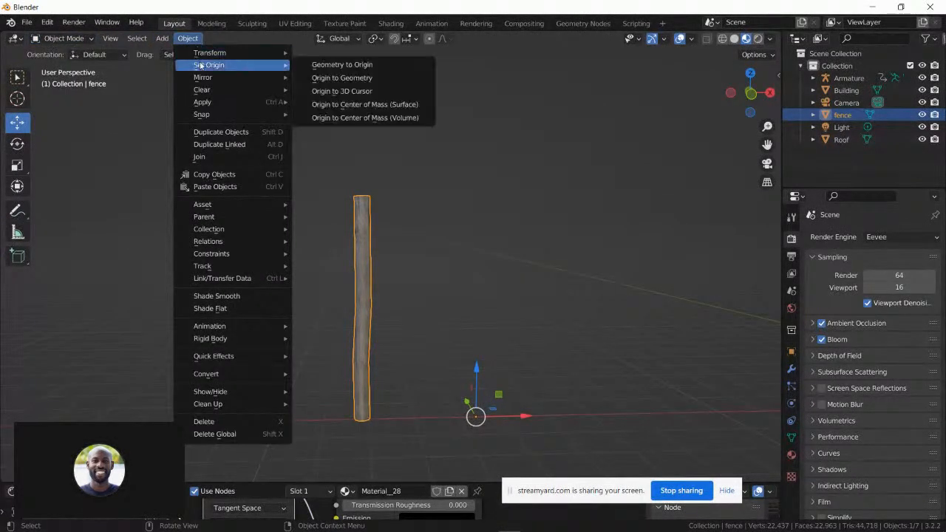
pyautogui.click(360, 105)
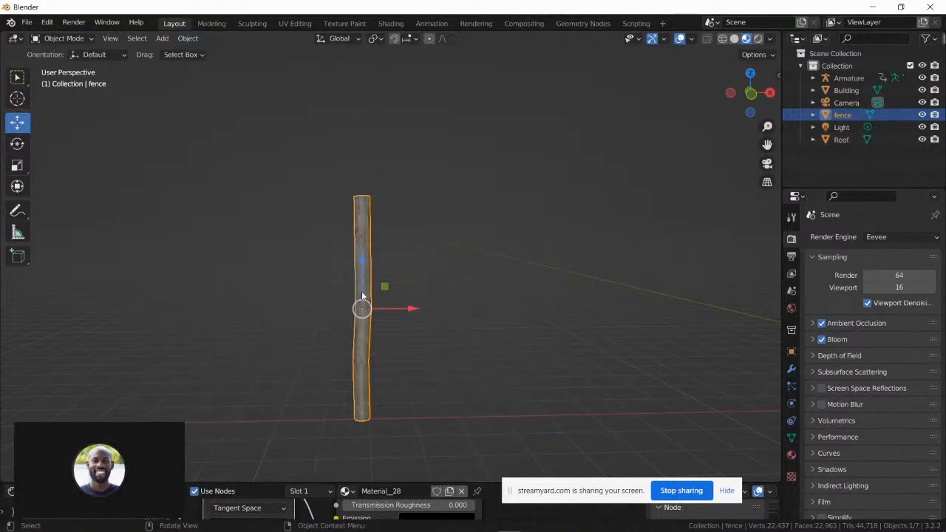
# - Move the post along the positive X axis until it stands just outside the hut's roof overhang
pyautogui.moveTo(413, 310); pyautogui.dragTo(636, 305)
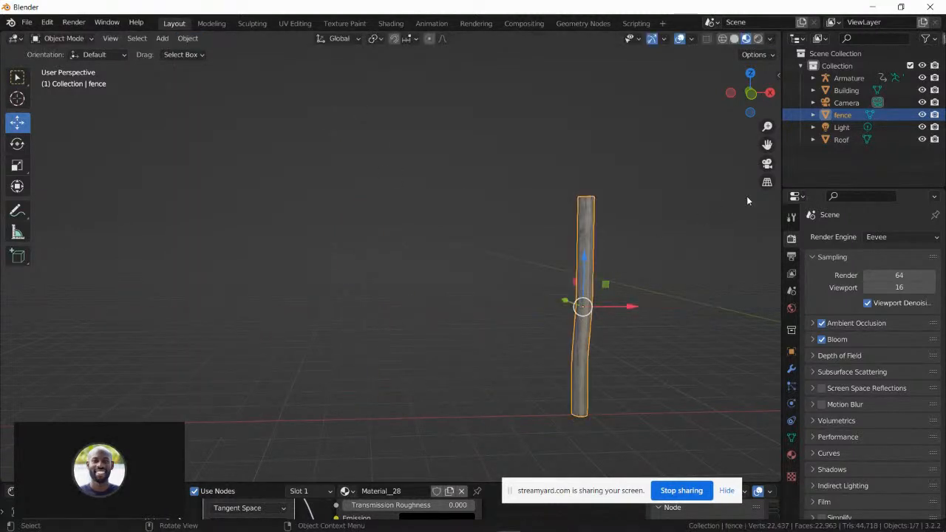
pyautogui.moveTo(767, 145); pyautogui.dragTo(568, 246)
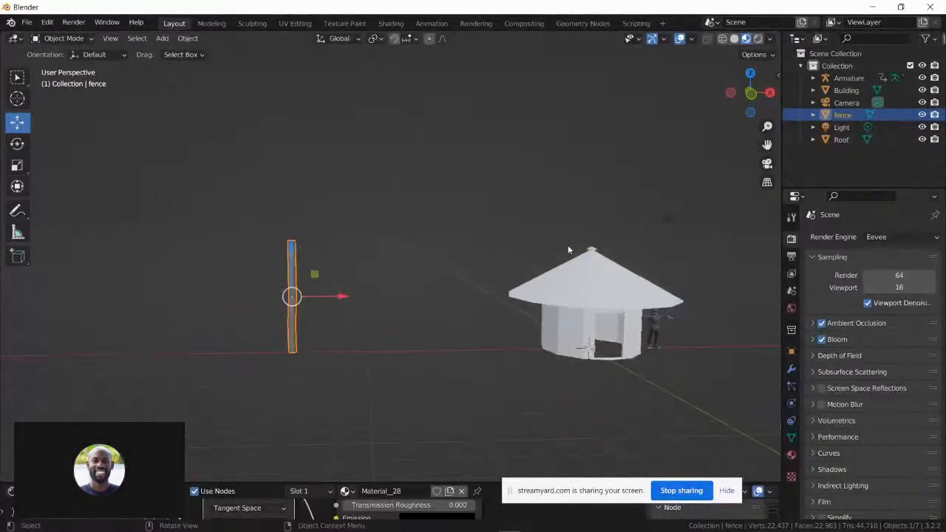
pyautogui.moveTo(344, 298); pyautogui.dragTo(500, 305)
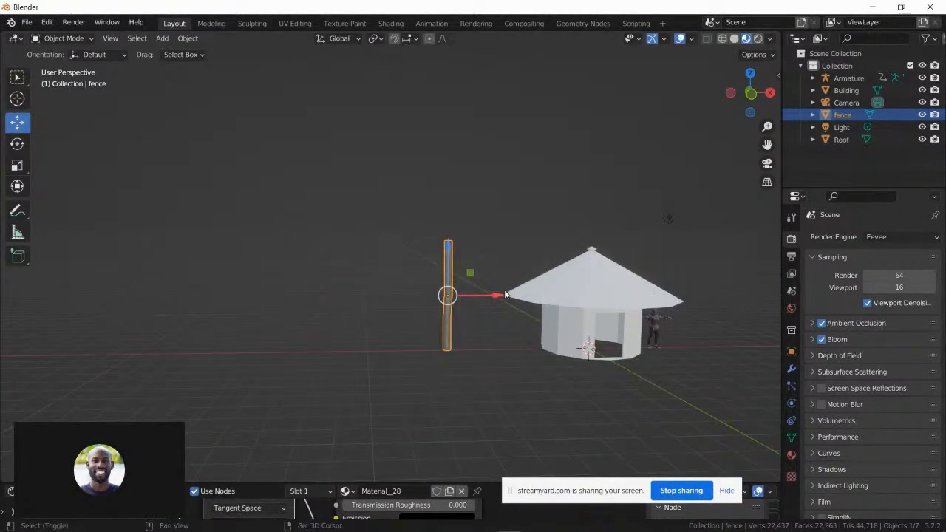
pyautogui.scroll(2, 441, 247)
pyautogui.keyDown('shift'); pyautogui.moveTo(419, 239); pyautogui.dragTo(308, 202, button='middle'); pyautogui.keyUp('shift')
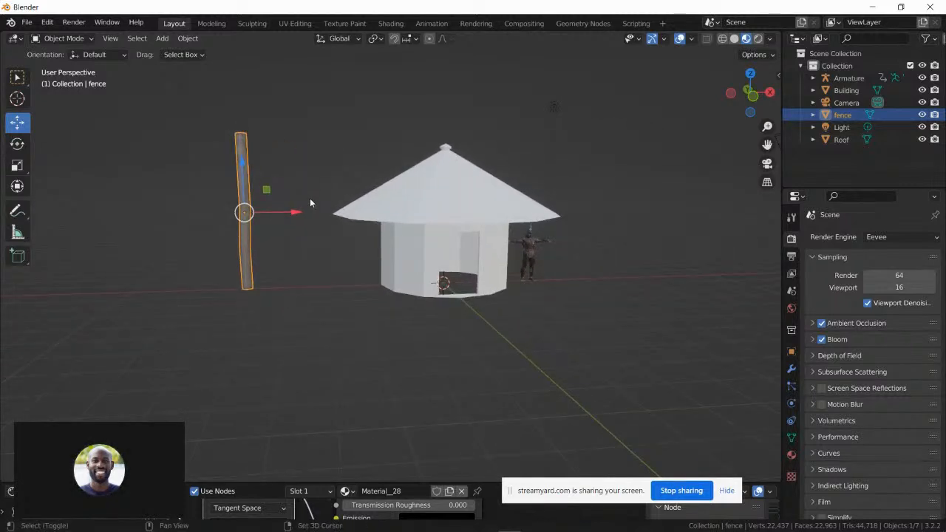
pyautogui.scroll(3, 320, 178)
pyautogui.keyDown('shift'); pyautogui.moveTo(322, 171); pyautogui.dragTo(342, 158, button='middle'); pyautogui.keyUp('shift')
pyautogui.scroll(2, 335, 220)
pyautogui.moveTo(339, 244); pyautogui.dragTo(328, 222, button='middle')
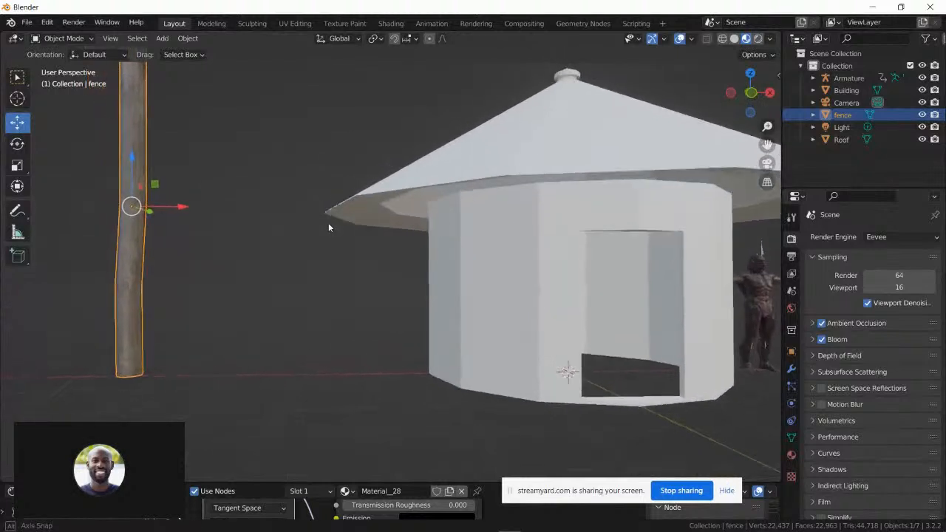
pyautogui.scroll(-1, 322, 229)
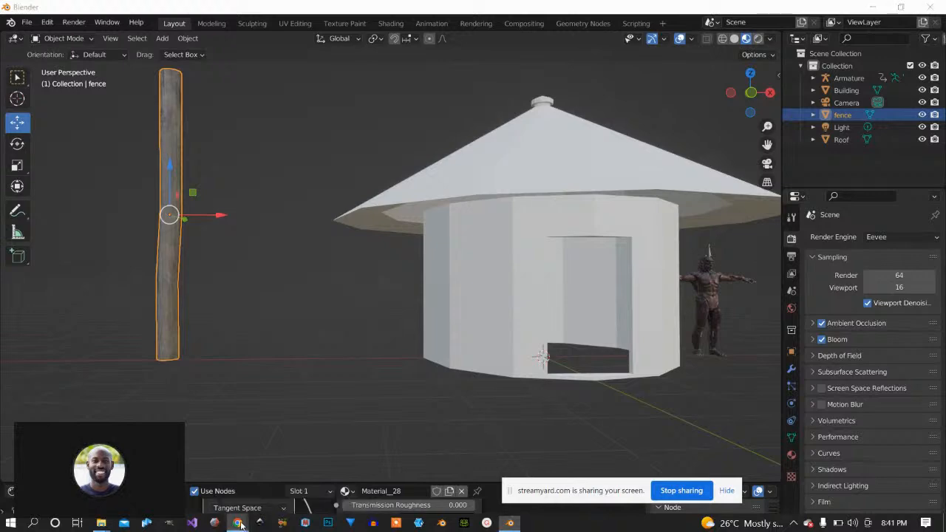
# - Switch to the browser, examine the hut reference photos on the Milanote board for doorway details, and return to Blender
pyautogui.moveTo(238, 523)
pyautogui.click(208, 473)
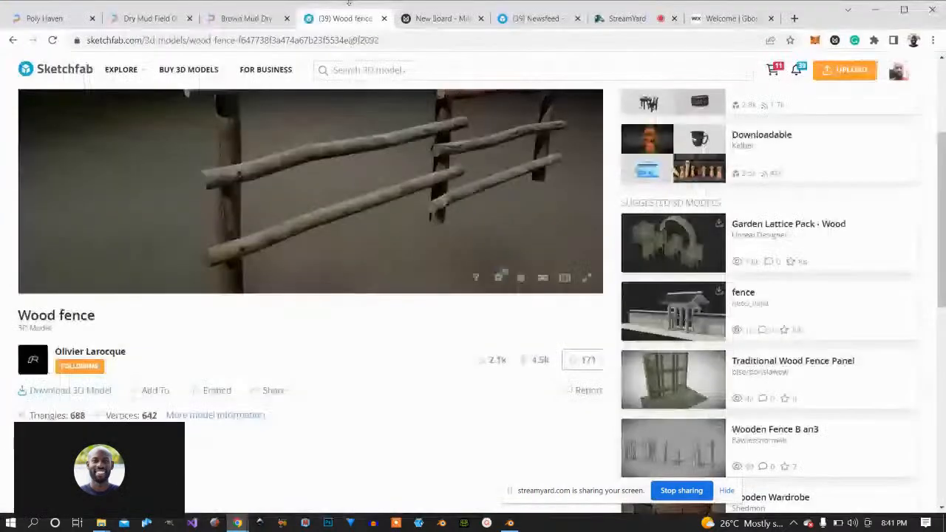
pyautogui.click(443, 19)
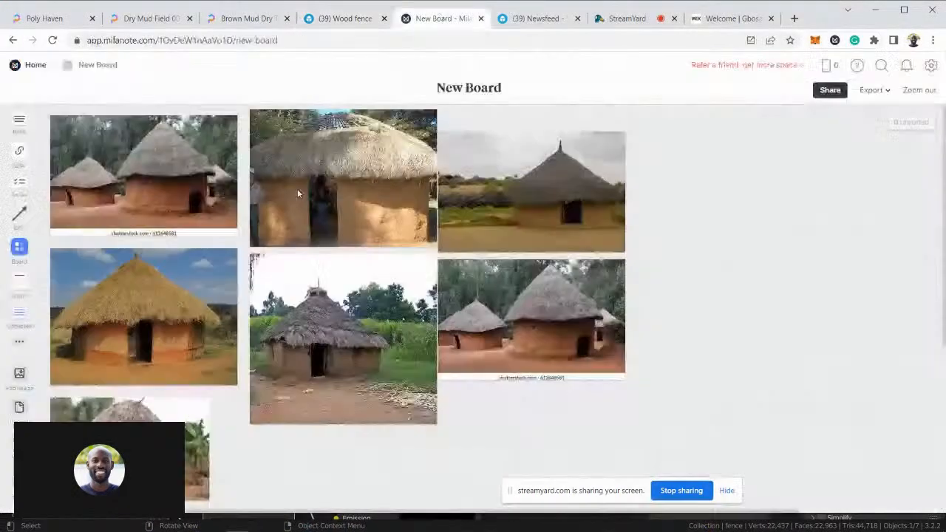
pyautogui.click(567, 213)
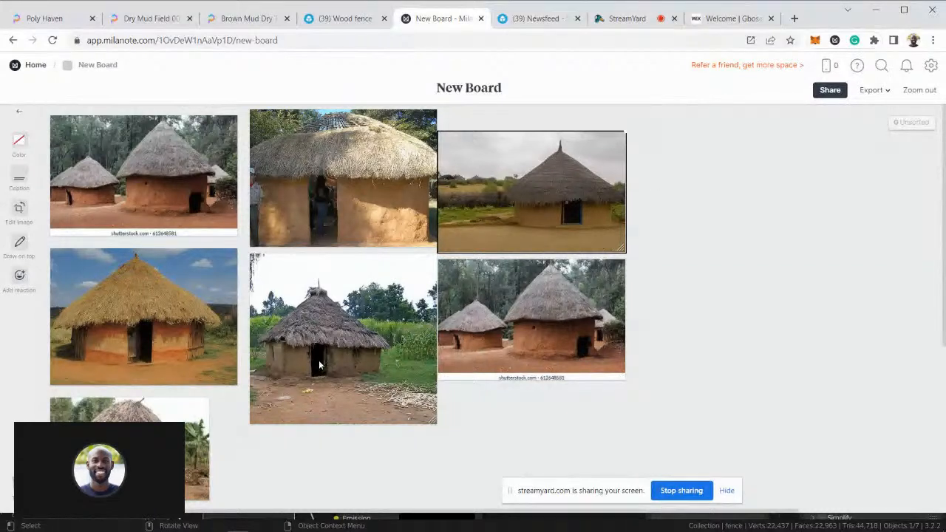
pyautogui.click(882, 9)
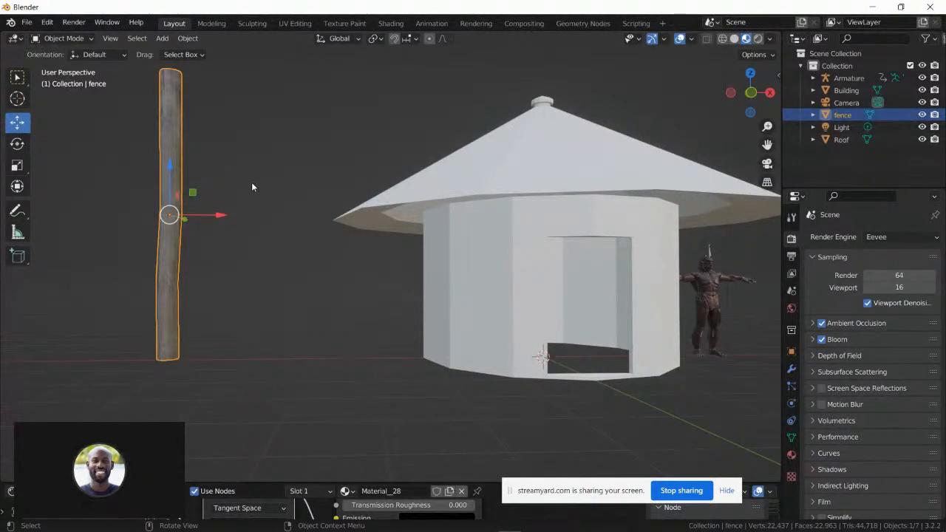
# - Bring the post forward along Y to the hut's front and move it along X past the roof's edge on the warrior figure's side
pyautogui.keyDown('shift'); pyautogui.moveTo(262, 165); pyautogui.dragTo(225, 272, button='middle'); pyautogui.keyUp('shift')
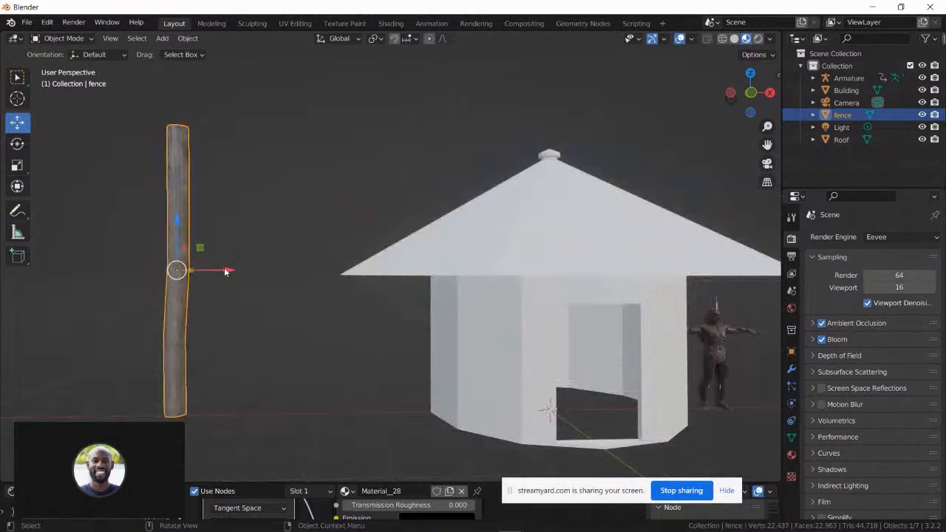
pyautogui.moveTo(225, 272); pyautogui.dragTo(448, 314)
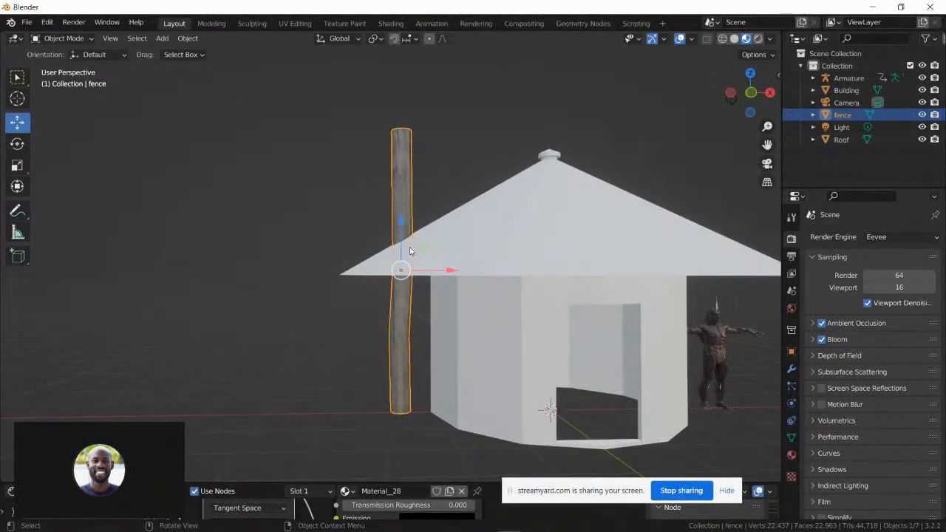
pyautogui.keyDown('shift'); pyautogui.moveTo(433, 229); pyautogui.dragTo(257, 201, button='middle'); pyautogui.keyUp('shift')
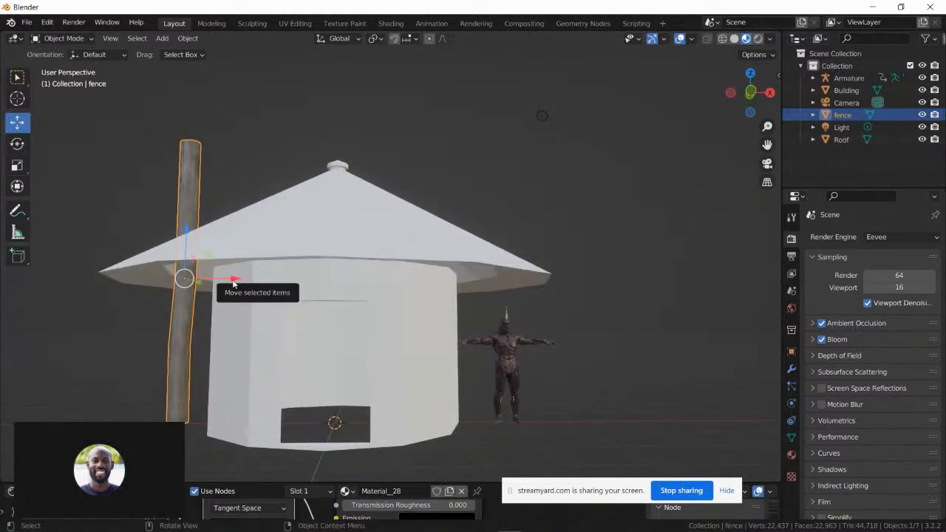
pyautogui.moveTo(233, 281); pyautogui.dragTo(316, 338)
pyautogui.moveTo(316, 338); pyautogui.dragTo(230, 213, button='middle')
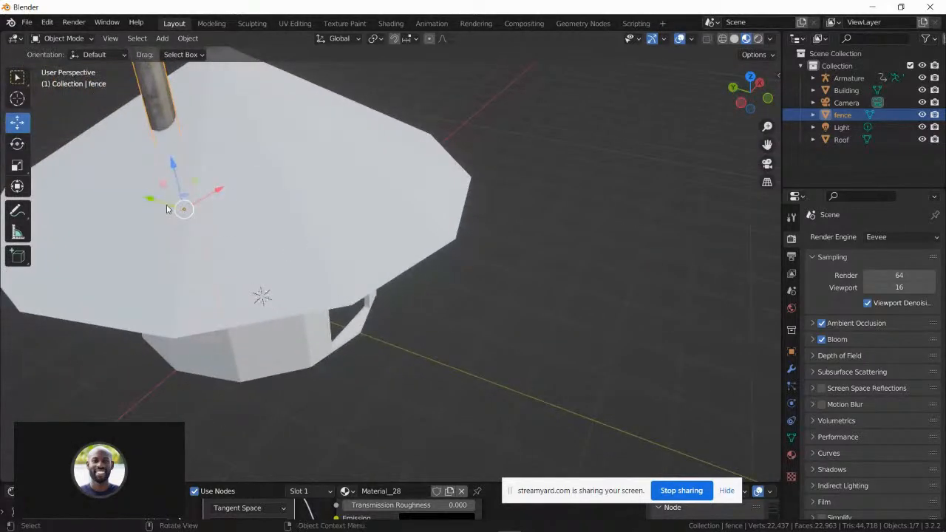
pyautogui.moveTo(151, 200); pyautogui.dragTo(378, 309, button='middle')
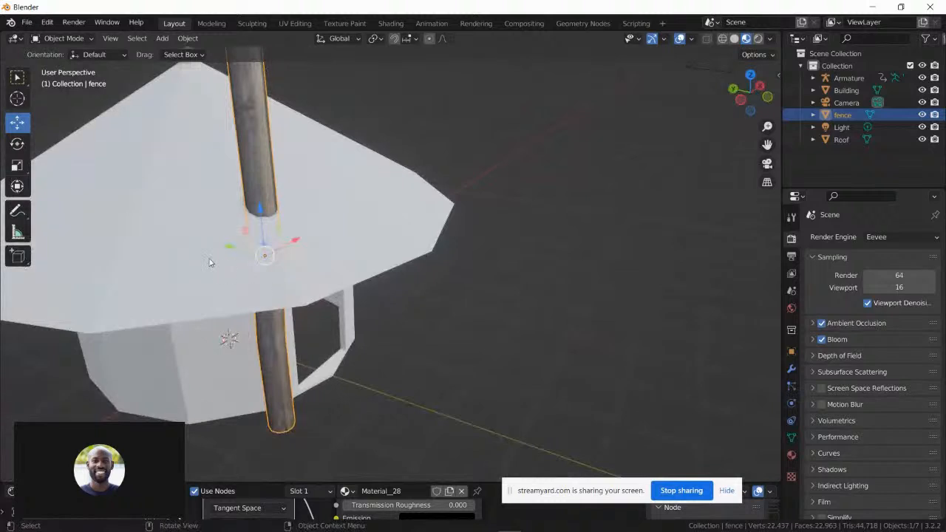
pyautogui.moveTo(229, 249); pyautogui.dragTo(185, 239)
pyautogui.moveTo(274, 245); pyautogui.dragTo(219, 220, button='middle')
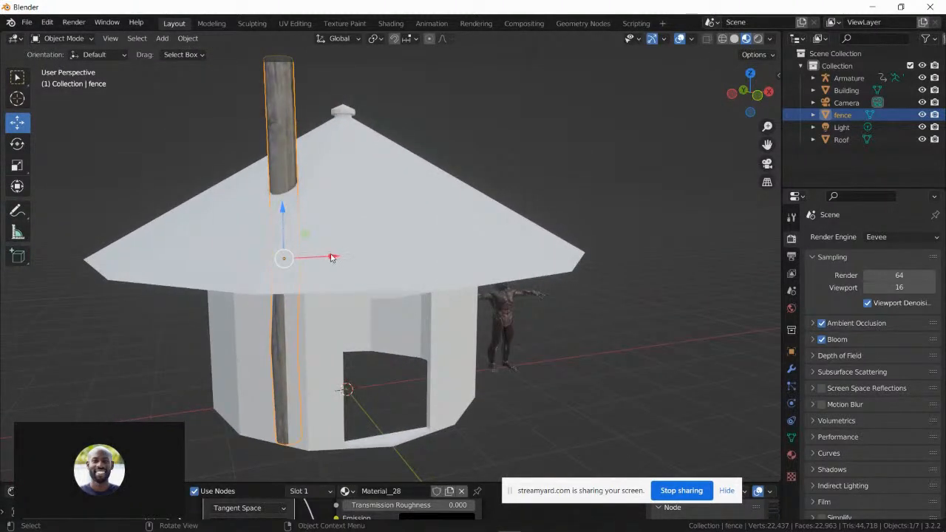
pyautogui.moveTo(332, 258); pyautogui.dragTo(665, 286)
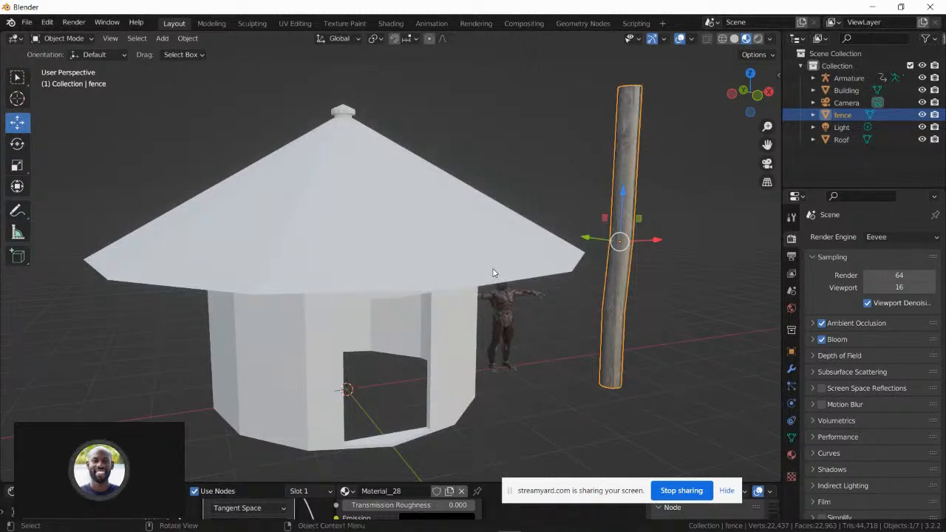
# - Duplicate the post and position the copy along X and Y in front of the hut, at the doorway edge farther from the original
pyautogui.hotkey('shift', 'd')
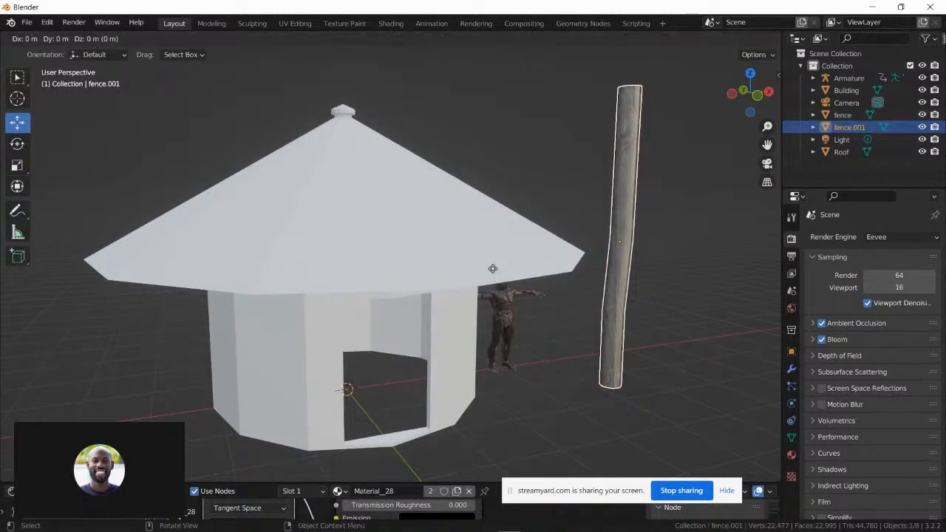
pyautogui.click(493, 269)
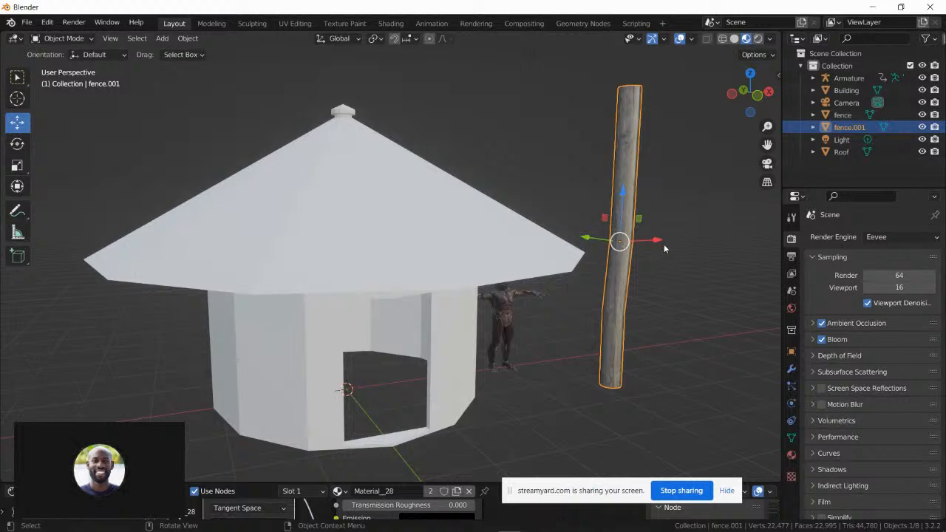
pyautogui.moveTo(656, 242); pyautogui.dragTo(295, 257)
pyautogui.moveTo(295, 258); pyautogui.dragTo(287, 222, button='middle')
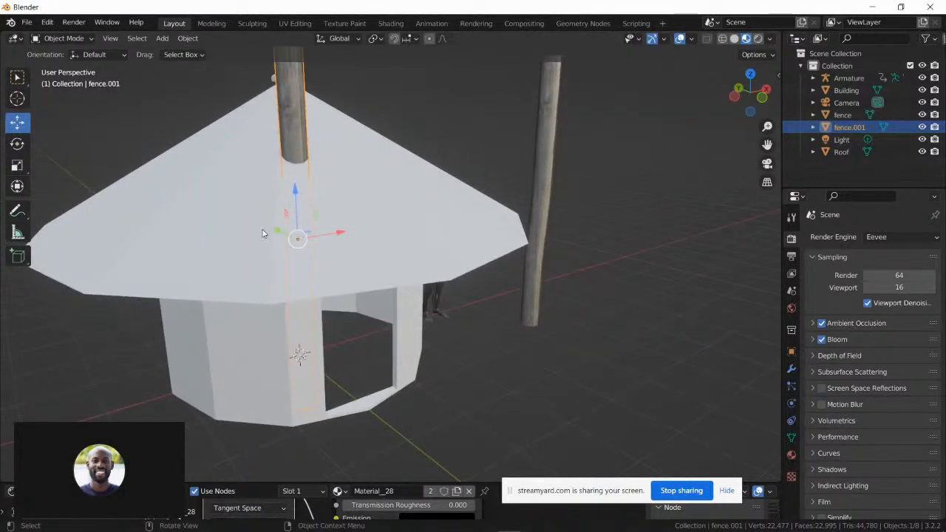
pyautogui.moveTo(272, 234); pyautogui.dragTo(289, 241)
pyautogui.moveTo(289, 241); pyautogui.dragTo(243, 243, button='middle')
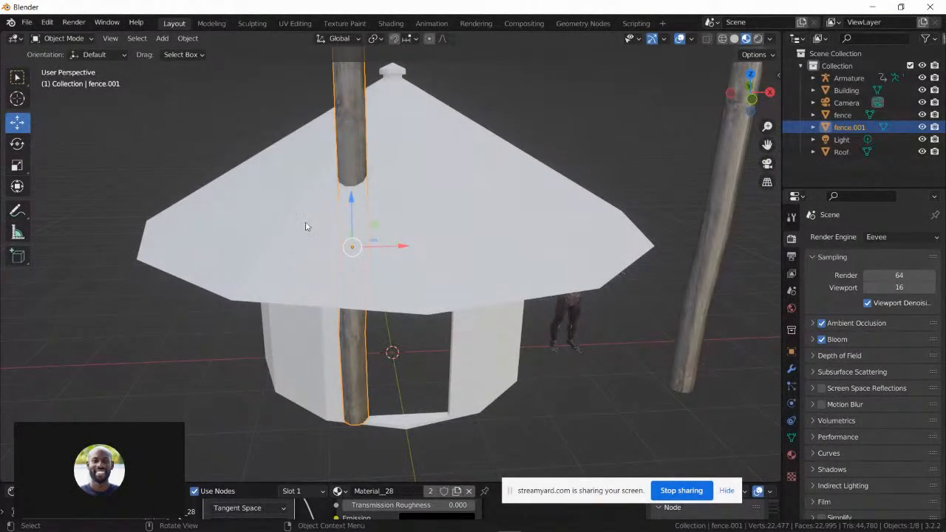
pyautogui.moveTo(307, 227); pyautogui.dragTo(318, 196, button='middle')
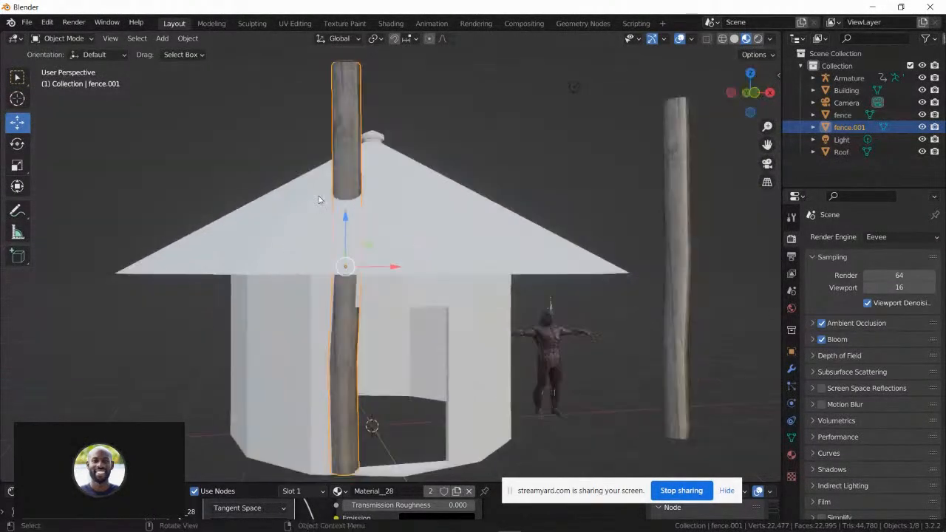
# - Scale the copied post uniformly to about 0.57 and lower it along Z beneath the roof
pyautogui.click(19, 165)
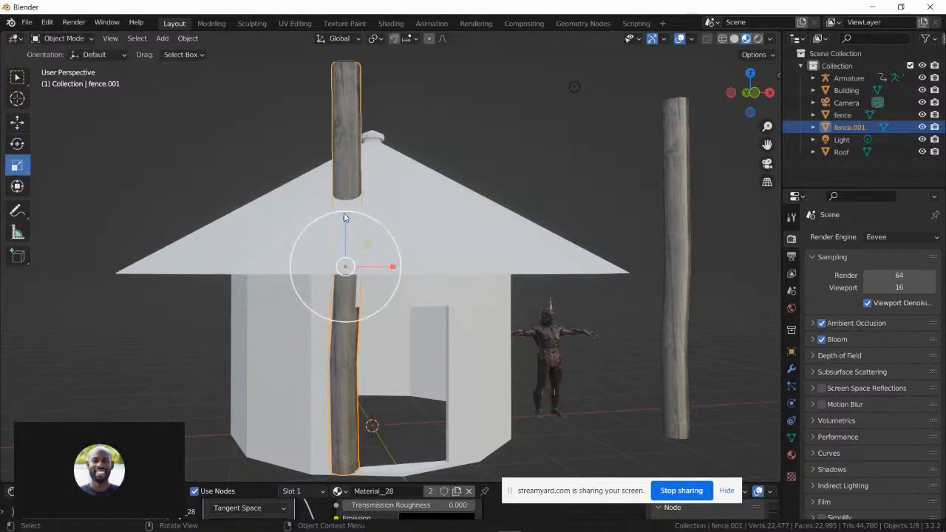
pyautogui.press('s')
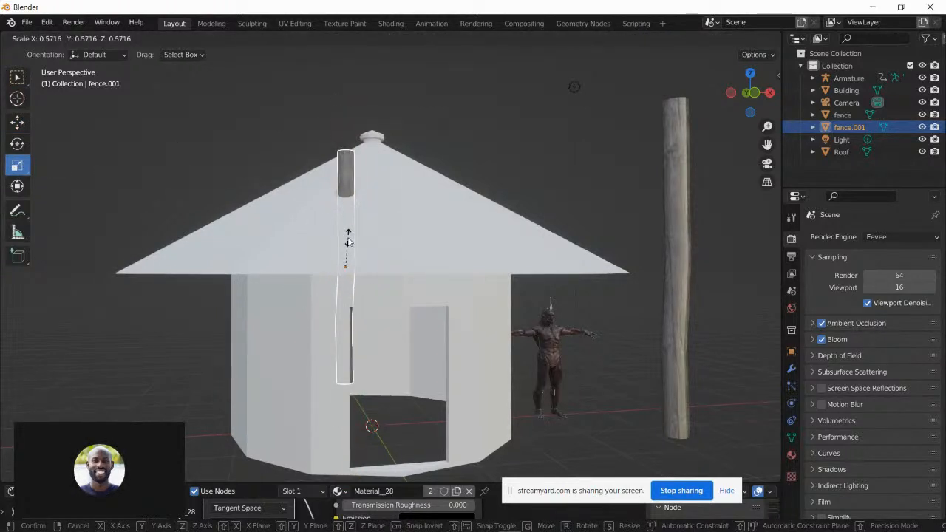
pyautogui.click(348, 242)
pyautogui.click(17, 122)
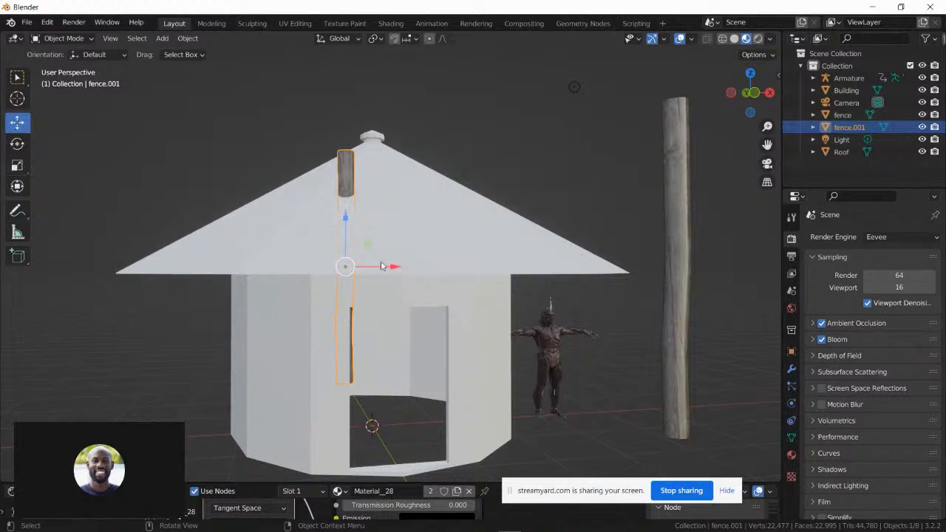
pyautogui.moveTo(348, 221); pyautogui.dragTo(350, 311)
# - Shift the small post slightly along Y at the doorway wall and lower it a little further along Z
pyautogui.moveTo(361, 264); pyautogui.dragTo(250, 250, button='middle')
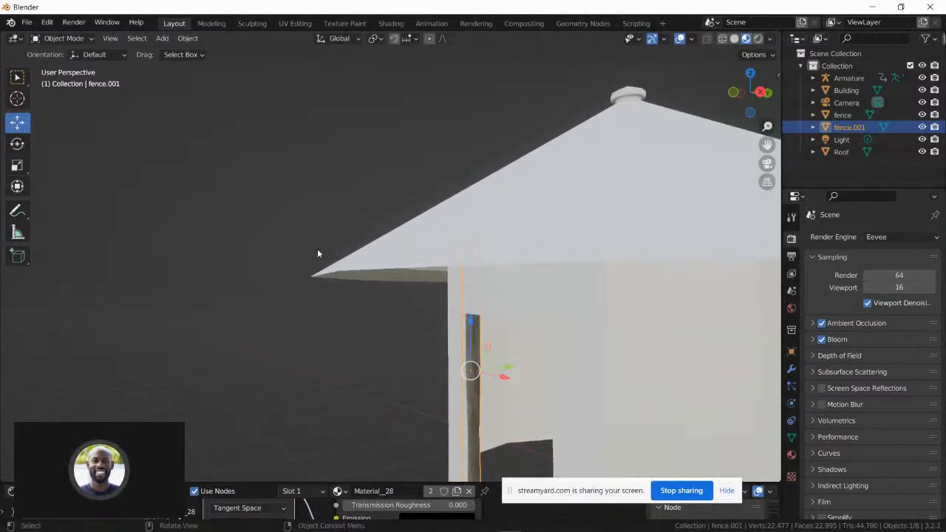
pyautogui.moveTo(317, 249); pyautogui.dragTo(335, 262, button='middle')
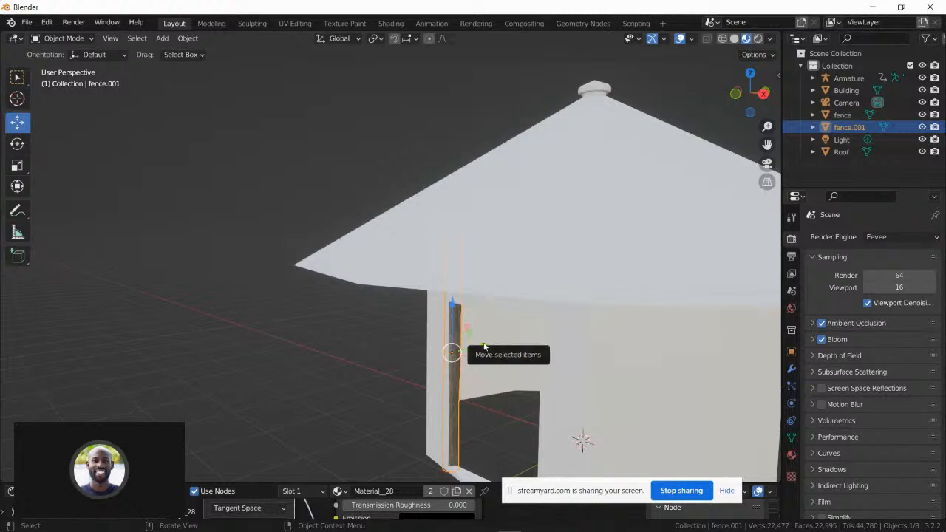
pyautogui.moveTo(479, 343); pyautogui.dragTo(464, 330)
pyautogui.moveTo(464, 330); pyautogui.dragTo(242, 242, button='middle')
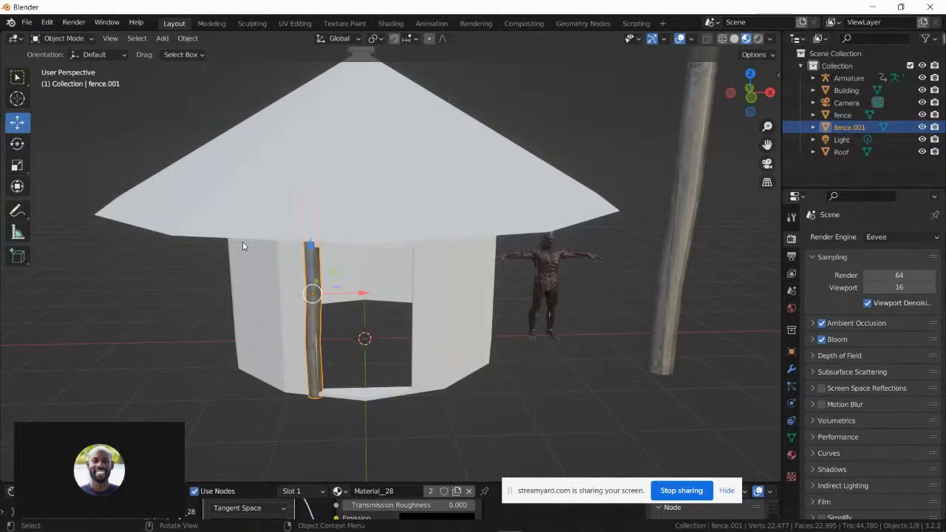
pyautogui.moveTo(272, 210)
pyautogui.mouseDown(button='middle')
pyautogui.moveTo(274, 194)
pyautogui.moveTo(270, 210)
pyautogui.mouseUp(button='middle')
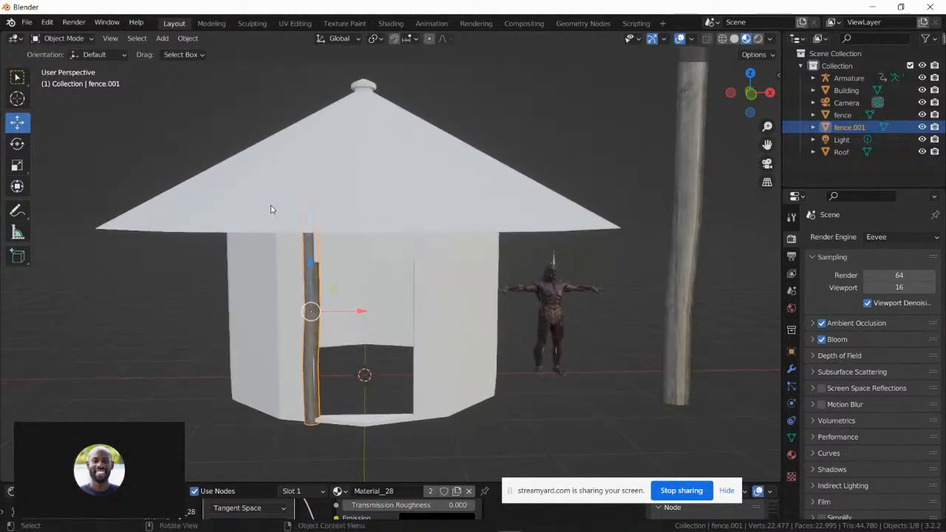
pyautogui.moveTo(309, 260); pyautogui.dragTo(310, 268)
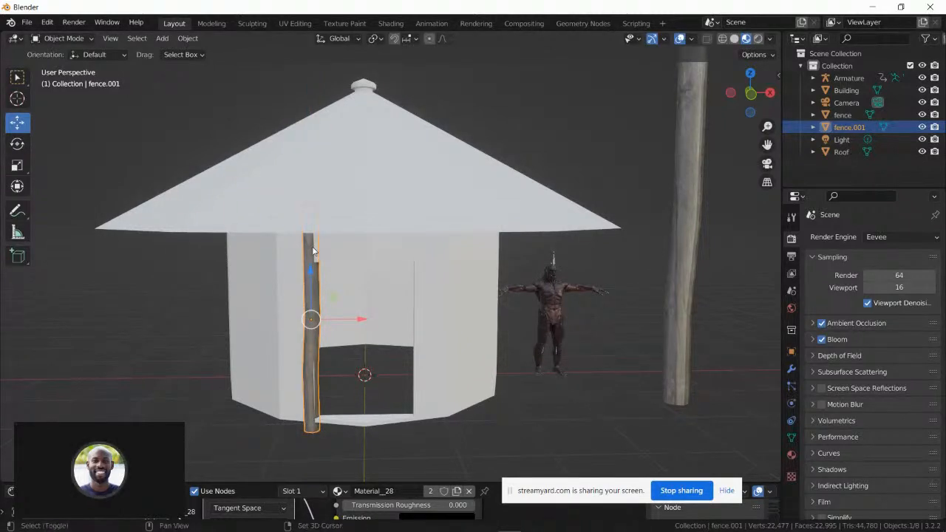
# - Duplicate the doorway post and move the copy along X to the opposite side of the door opening
pyautogui.hotkey('shift', 'd')
pyautogui.click(312, 247)
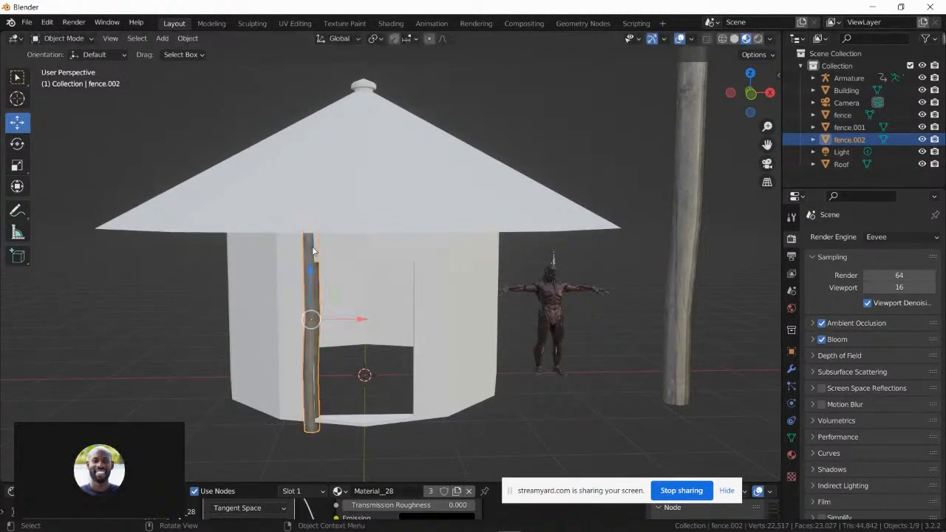
pyautogui.moveTo(366, 319); pyautogui.dragTo(466, 355)
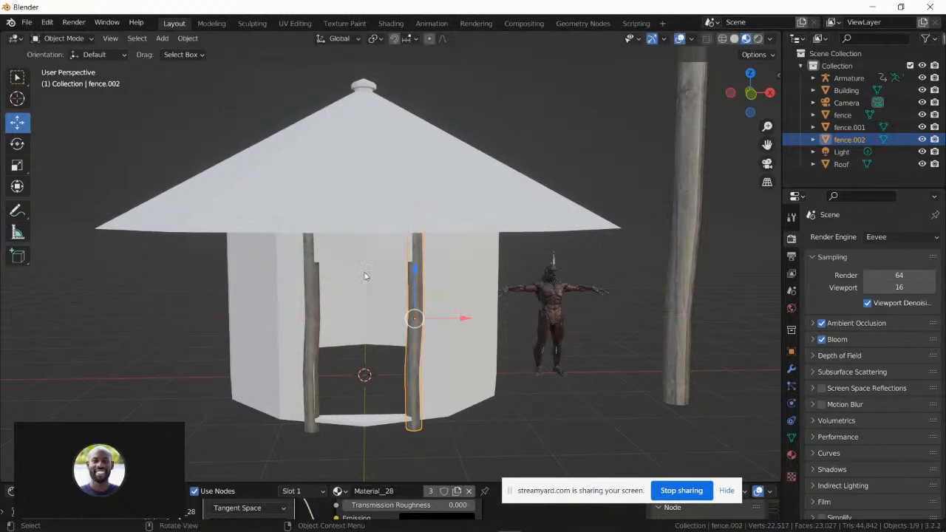
# - Rotate the second doorway post about the Z axis so its shape differs from the first post
pyautogui.moveTo(363, 277); pyautogui.dragTo(378, 261, button='middle')
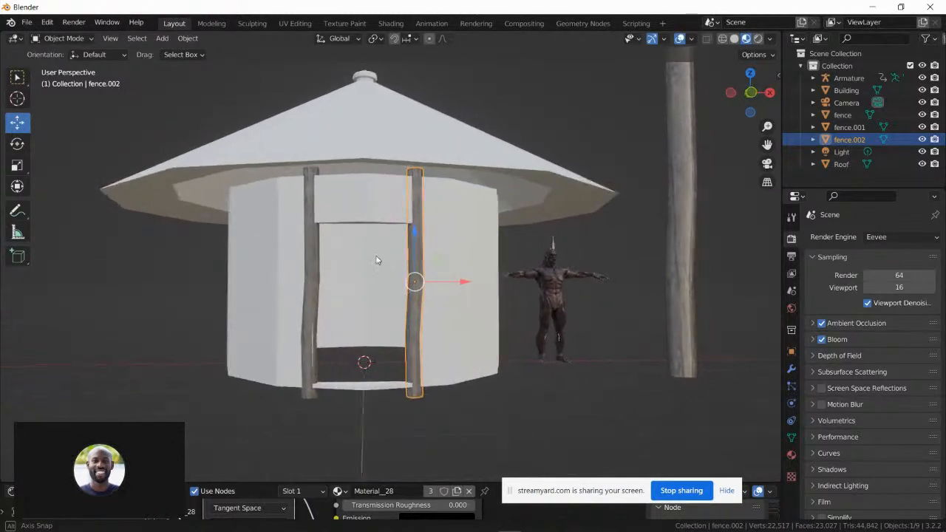
pyautogui.click(17, 144)
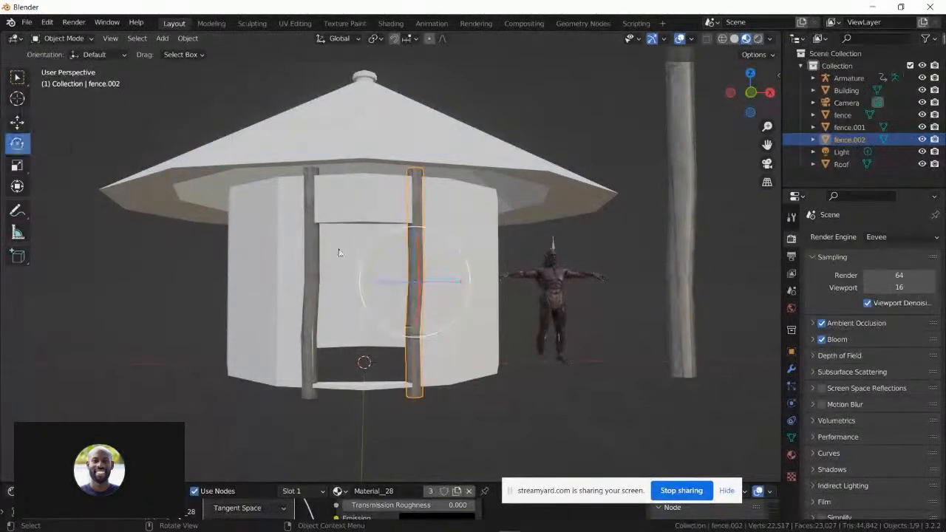
pyautogui.moveTo(451, 282); pyautogui.dragTo(387, 273)
pyautogui.moveTo(387, 273); pyautogui.dragTo(374, 246, button='middle')
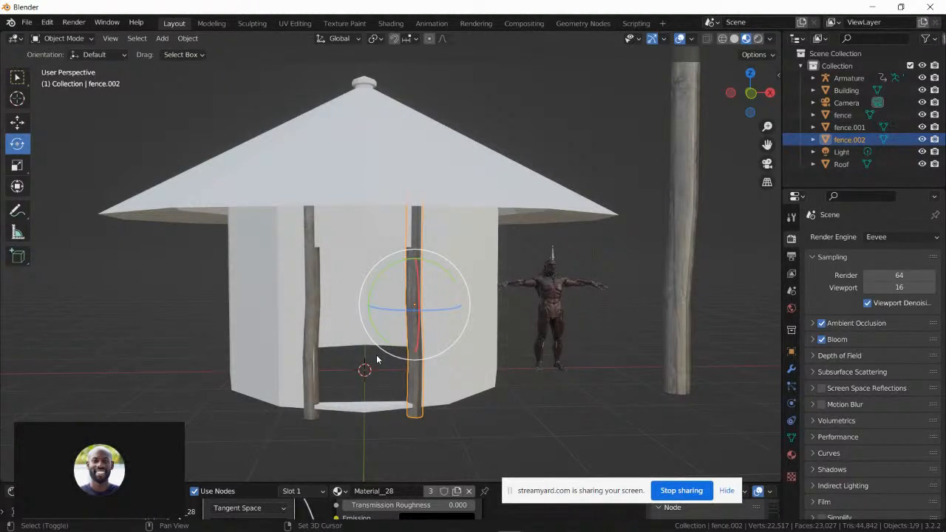
# - Duplicate the second doorway post and rotate the copy about Y until it lies horizontally
pyautogui.hotkey('shift', 'd')
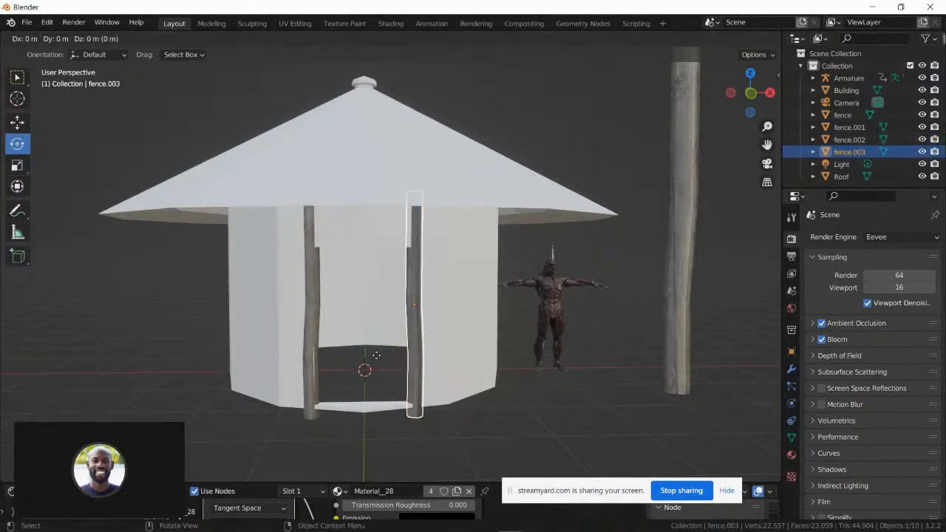
pyautogui.click(377, 360)
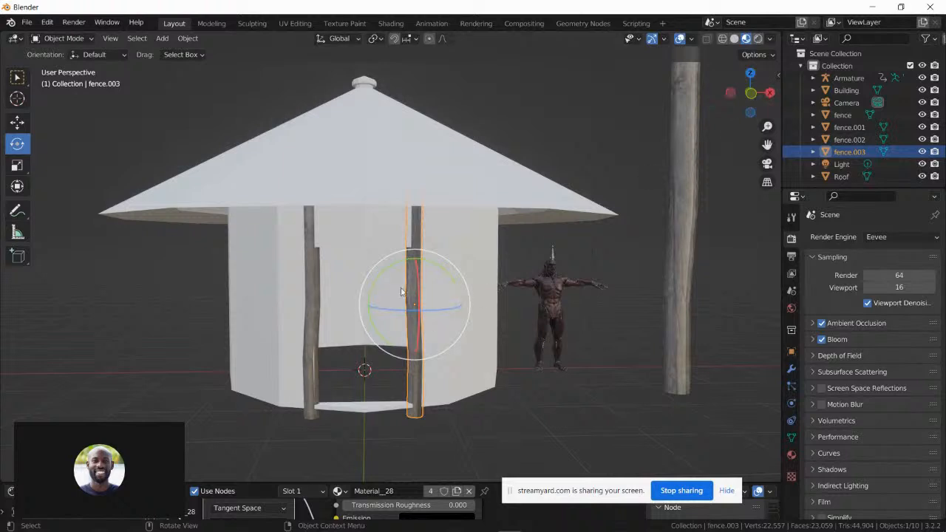
pyautogui.moveTo(381, 278); pyautogui.dragTo(435, 287)
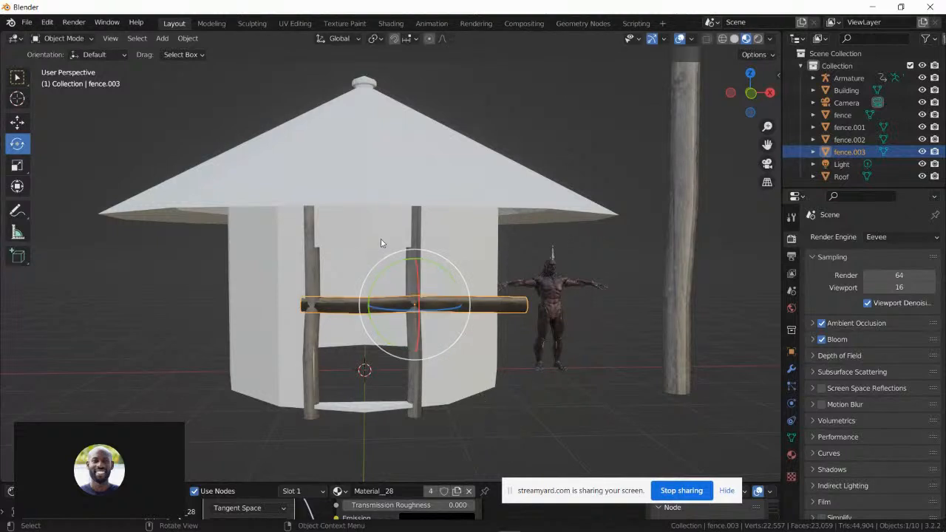
# - Raise the horizontal beam along Z to the upper edge of the door opening
pyautogui.click(17, 123)
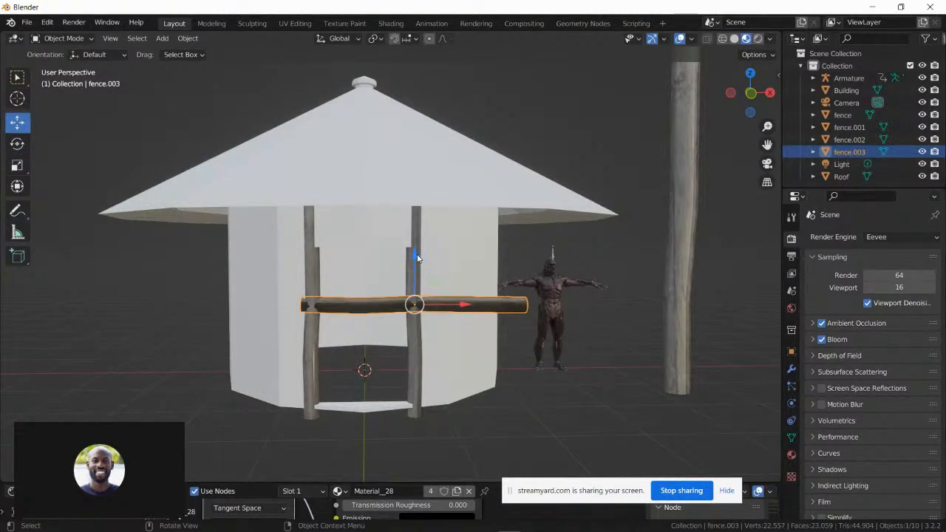
pyautogui.moveTo(418, 257); pyautogui.dragTo(416, 201)
pyautogui.moveTo(416, 201); pyautogui.dragTo(478, 197, button='middle')
pyautogui.moveTo(283, 270); pyautogui.dragTo(222, 206, button='middle')
# - Scale the beam along X to about 0.45 and shift it along X so it spans the two doorway posts
pyautogui.click(17, 165)
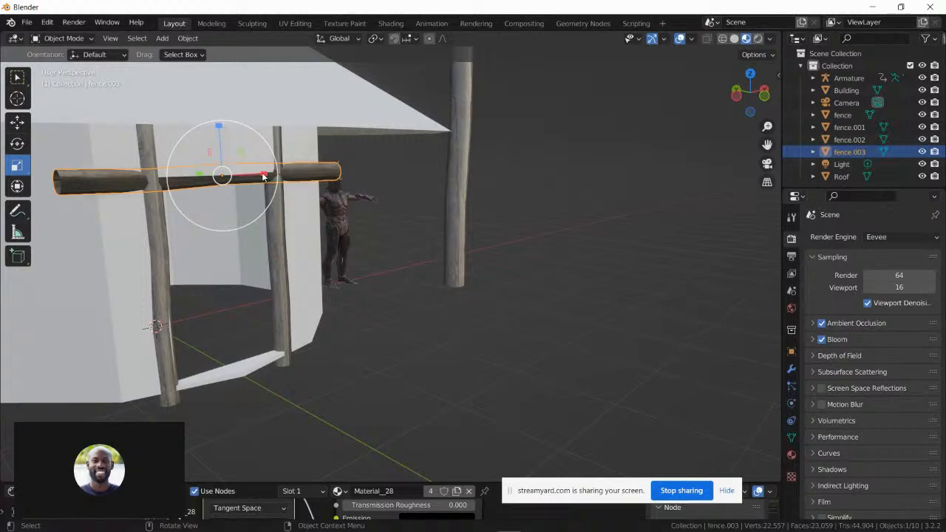
pyautogui.moveTo(266, 176); pyautogui.dragTo(249, 175)
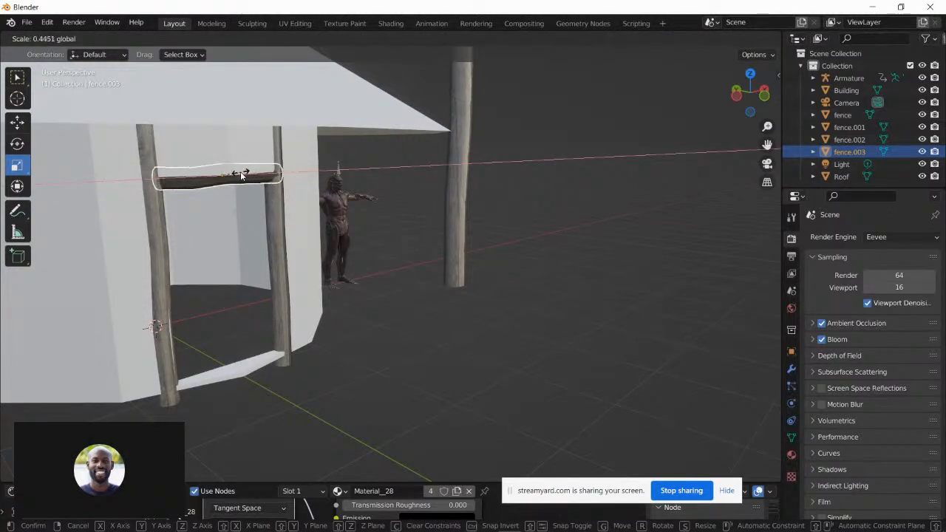
pyautogui.click(245, 175)
pyautogui.moveTo(245, 174); pyautogui.dragTo(42, 101, button='middle')
pyautogui.click(17, 125)
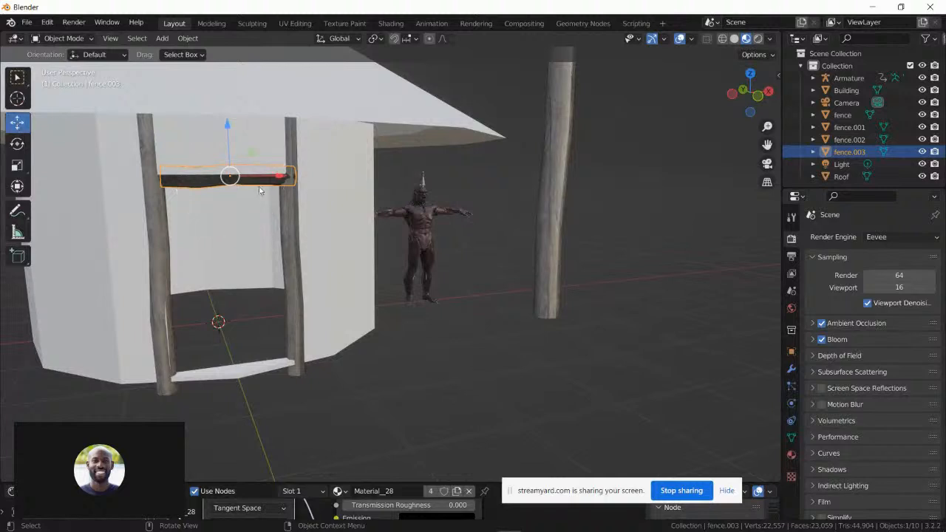
pyautogui.moveTo(279, 181); pyautogui.dragTo(270, 175)
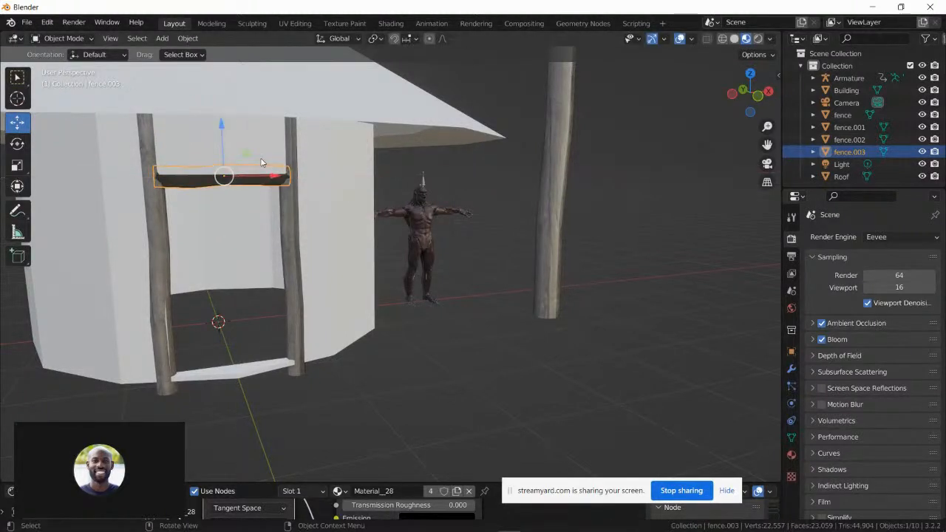
# - In Edit Mode, select the beam's whole mesh and thicken it outward with Shrink/Fatten
pyautogui.press('Tab')
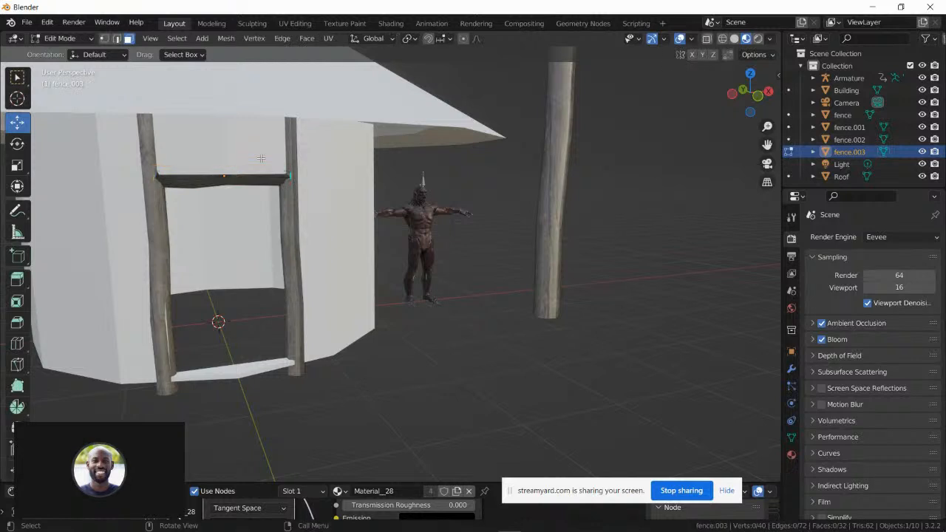
pyautogui.press('a')
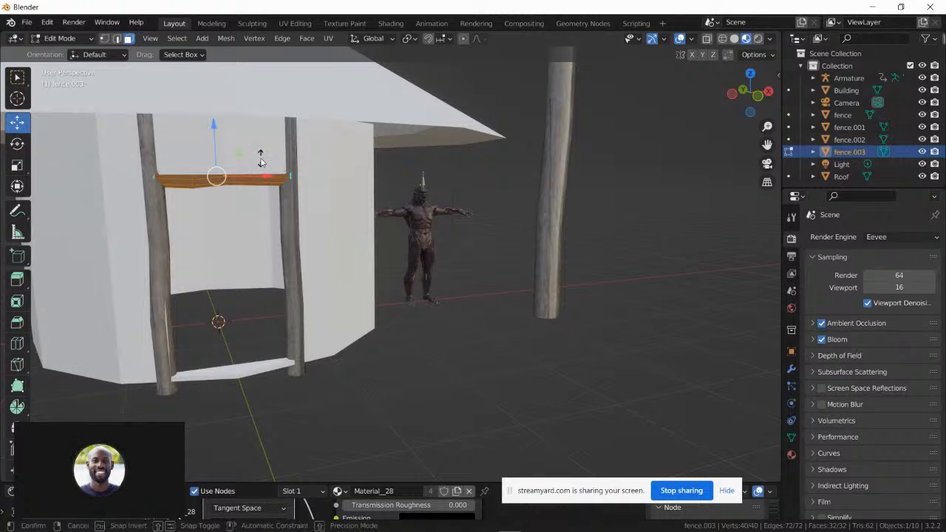
pyautogui.hotkey('alt', 's')
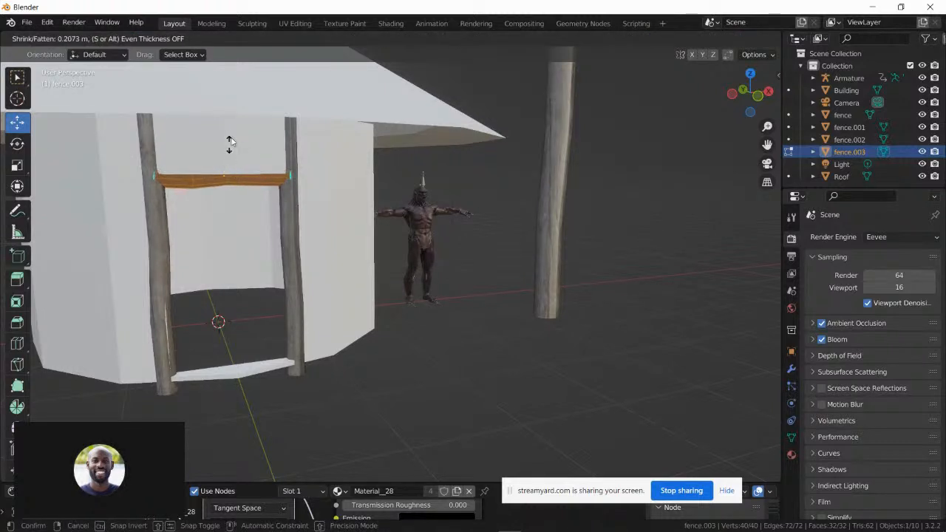
pyautogui.click(267, 64)
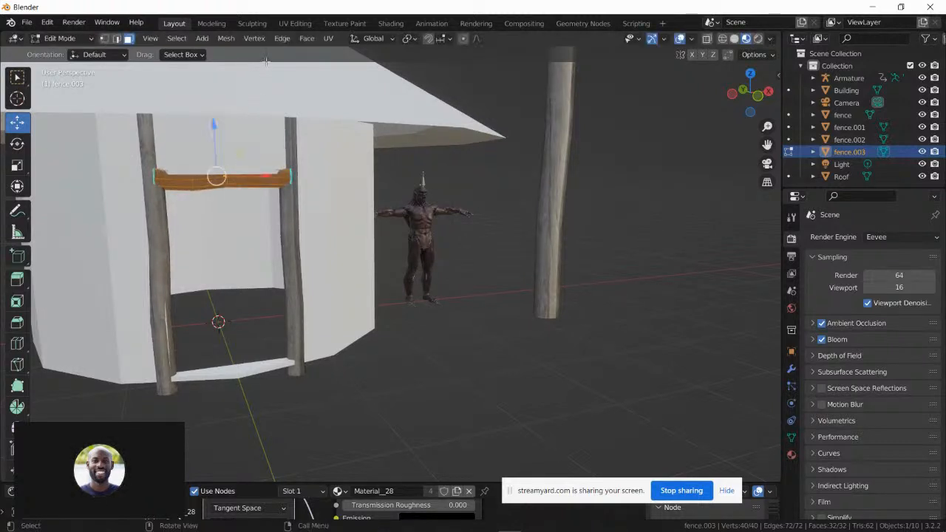
# - Select the edge loop around the beam's middle and move it along Y, outward from the hut wall
pyautogui.moveTo(188, 161); pyautogui.dragTo(332, 156, button='middle')
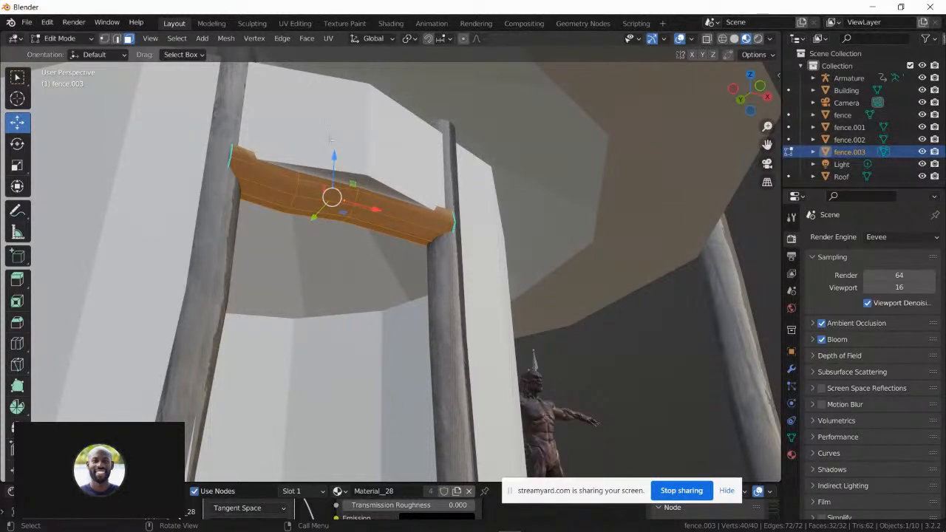
pyautogui.moveTo(334, 130); pyautogui.dragTo(329, 128, button='middle')
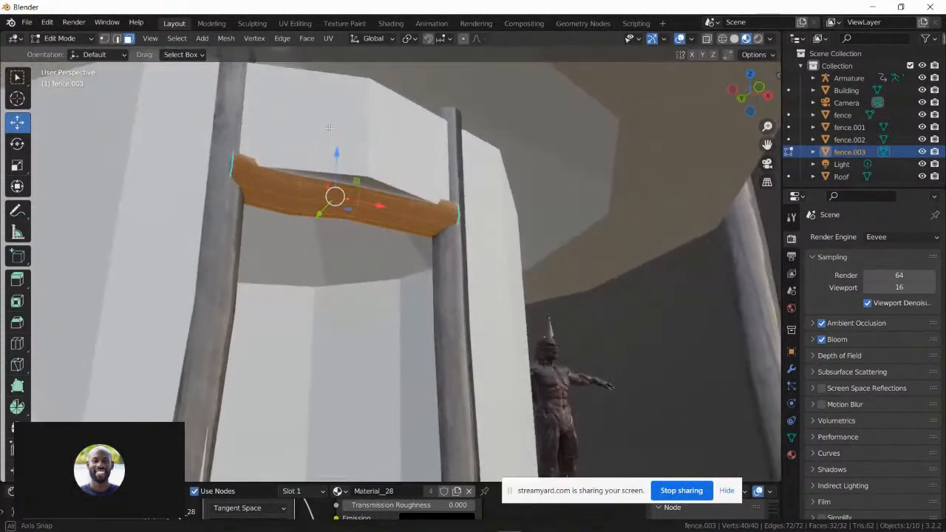
pyautogui.click(358, 196)
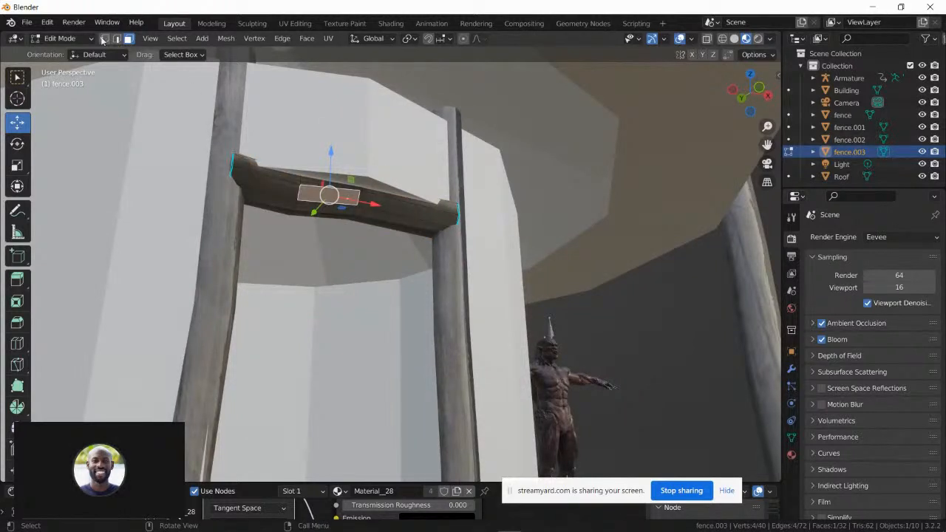
pyautogui.click(115, 39)
pyautogui.click(359, 196)
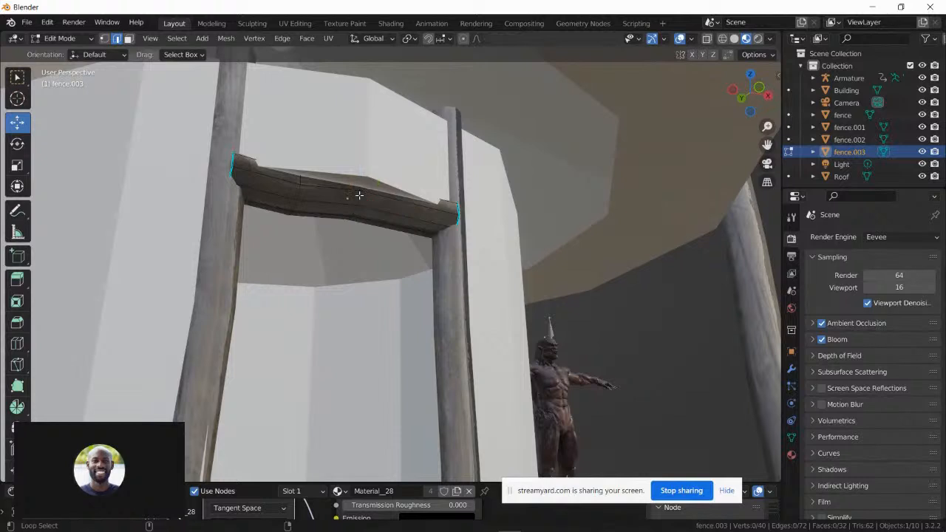
pyautogui.keyDown('alt'); pyautogui.click(359, 196); pyautogui.keyUp('alt')
pyautogui.moveTo(350, 197)
pyautogui.mouseDown(button='middle')
pyautogui.moveTo(340, 189)
pyautogui.moveTo(338, 200)
pyautogui.mouseUp(button='middle')
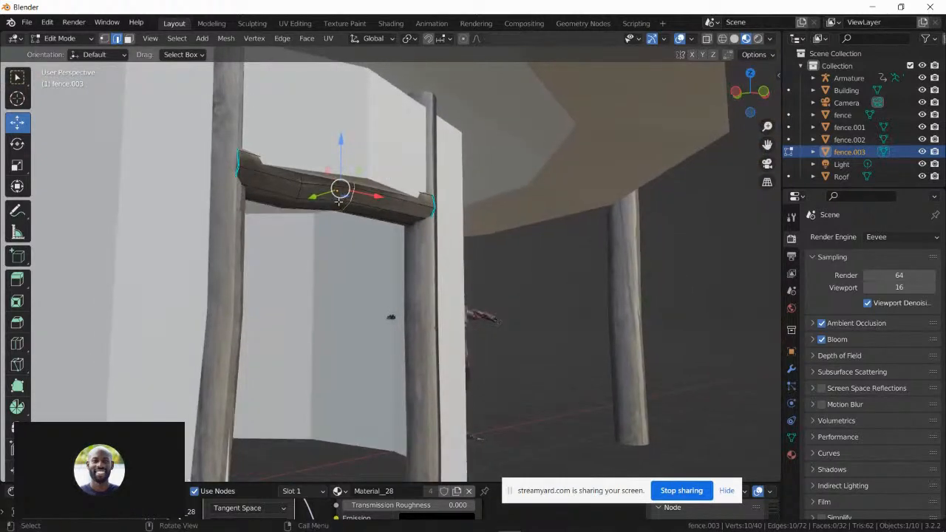
pyautogui.moveTo(313, 199); pyautogui.dragTo(329, 208)
# - Select the neighbouring edge loop on the far side from the tall post and pull it outward along Y
pyautogui.click(300, 194)
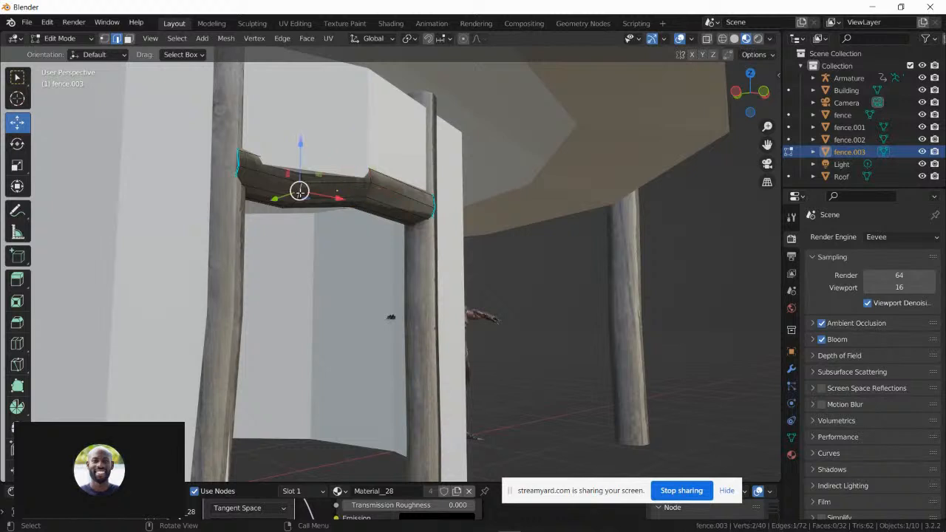
pyautogui.keyDown('alt'); pyautogui.keyDown('shift'); pyautogui.click(300, 193); pyautogui.keyUp('shift'); pyautogui.keyUp('alt')
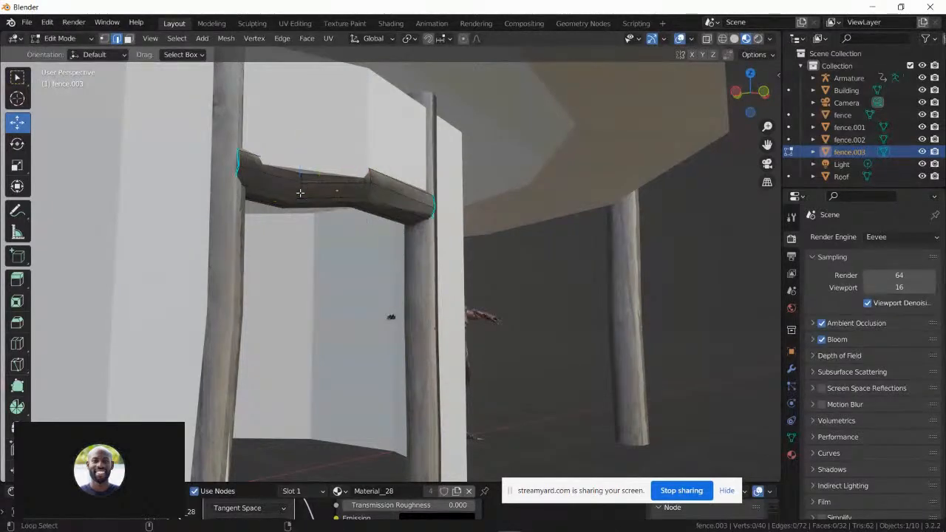
pyautogui.keyDown('alt'); pyautogui.keyDown('shift'); pyautogui.click(300, 193); pyautogui.keyUp('shift'); pyautogui.keyUp('alt')
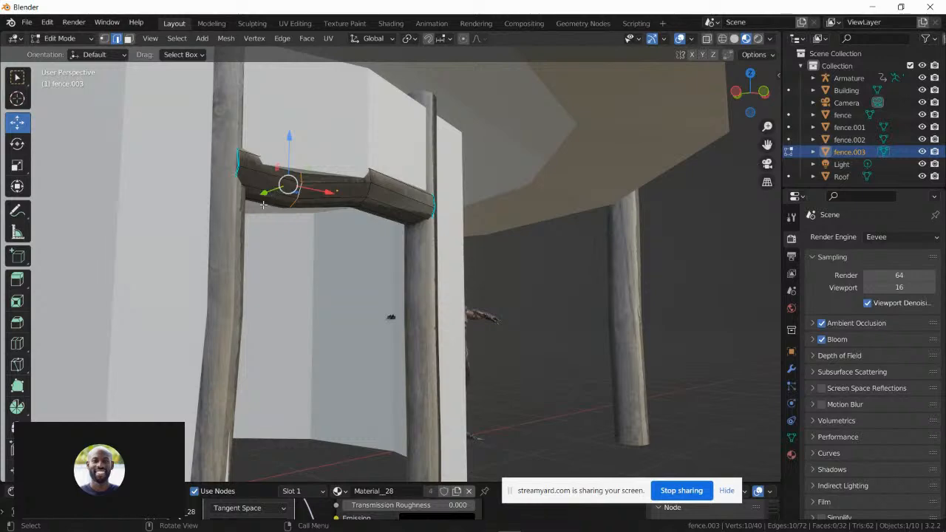
pyautogui.moveTo(264, 193); pyautogui.dragTo(277, 200)
pyautogui.moveTo(278, 198); pyautogui.dragTo(184, 168, button='middle')
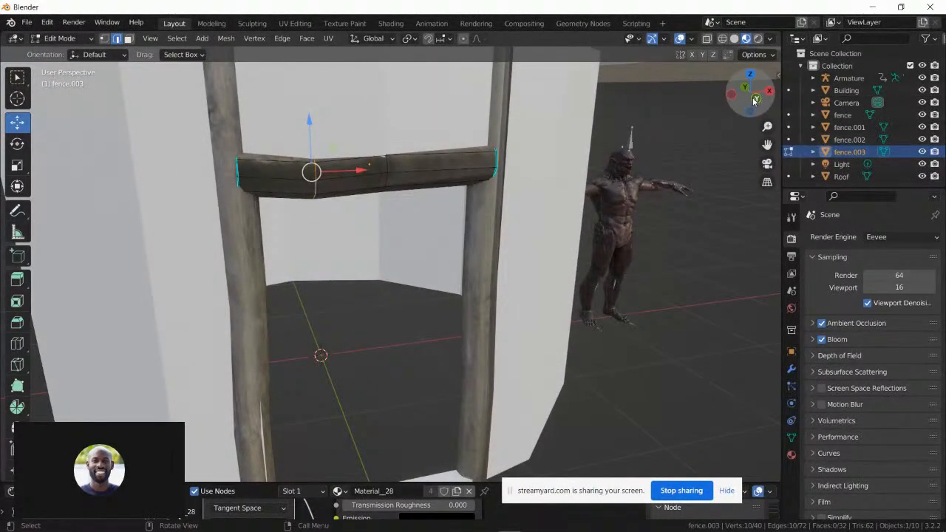
# - Turn on X-ray in front view, select the beam's end loop farther from the tall post and nudge it along Y
pyautogui.click(754, 101)
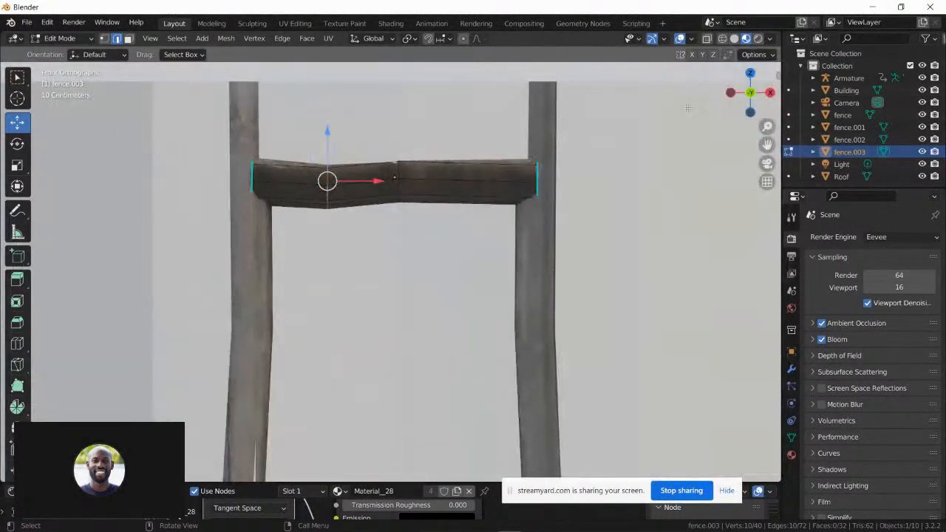
pyautogui.click(707, 38)
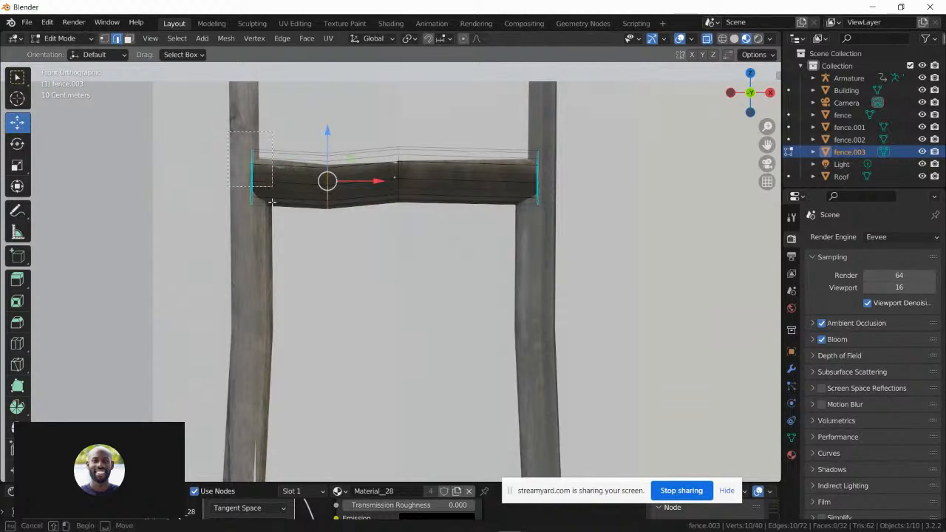
pyautogui.click(250, 178)
pyautogui.moveTo(252, 177); pyautogui.dragTo(189, 358, button='middle')
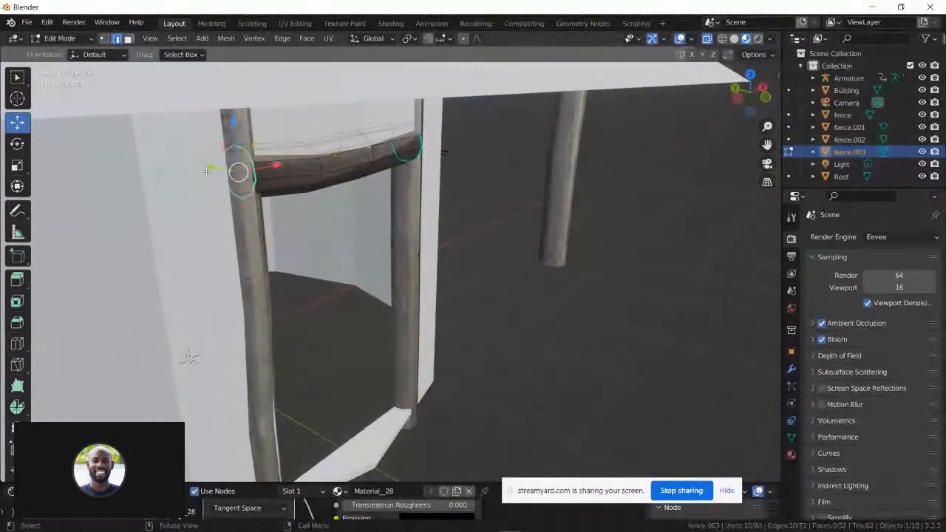
pyautogui.moveTo(210, 167); pyautogui.dragTo(205, 165)
# - Select the beam's opposite end loop, shift it slightly along Y at its post, and return to Object Mode
pyautogui.moveTo(406, 153); pyautogui.dragTo(329, 157, button='middle')
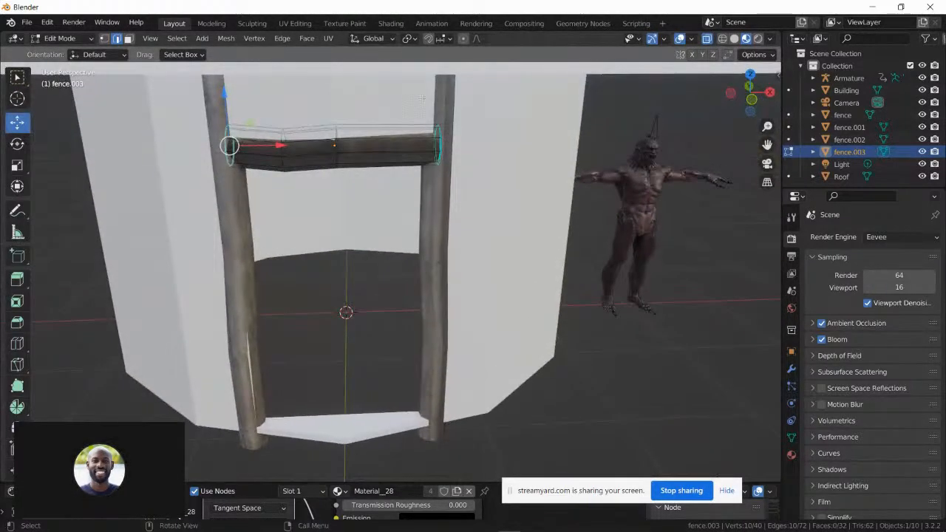
pyautogui.keyDown('alt'); pyautogui.click(441, 131); pyautogui.keyUp('alt')
pyautogui.moveTo(439, 136); pyautogui.dragTo(473, 131, button='middle')
pyautogui.press('g')
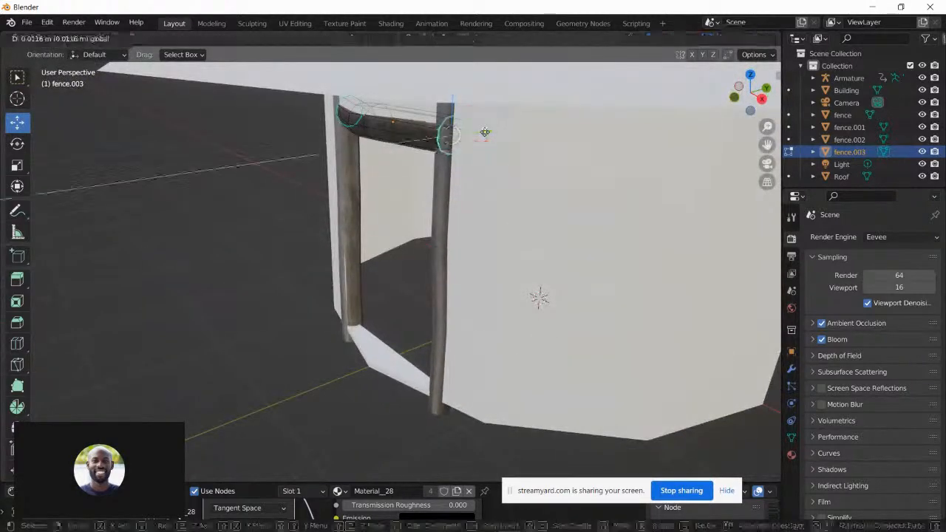
pyautogui.moveTo(485, 132); pyautogui.dragTo(487, 134)
pyautogui.moveTo(487, 134); pyautogui.dragTo(531, 111, button='middle')
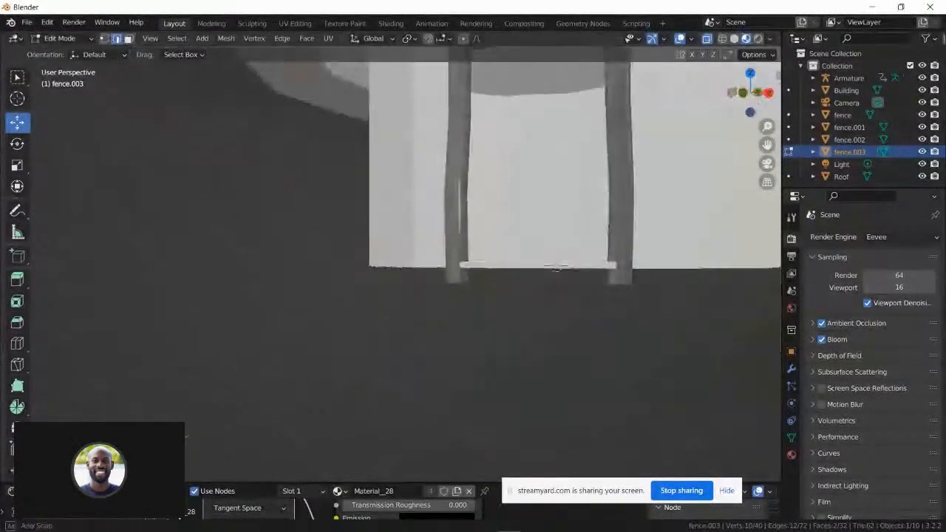
pyautogui.moveTo(557, 268); pyautogui.dragTo(495, 321, button='middle')
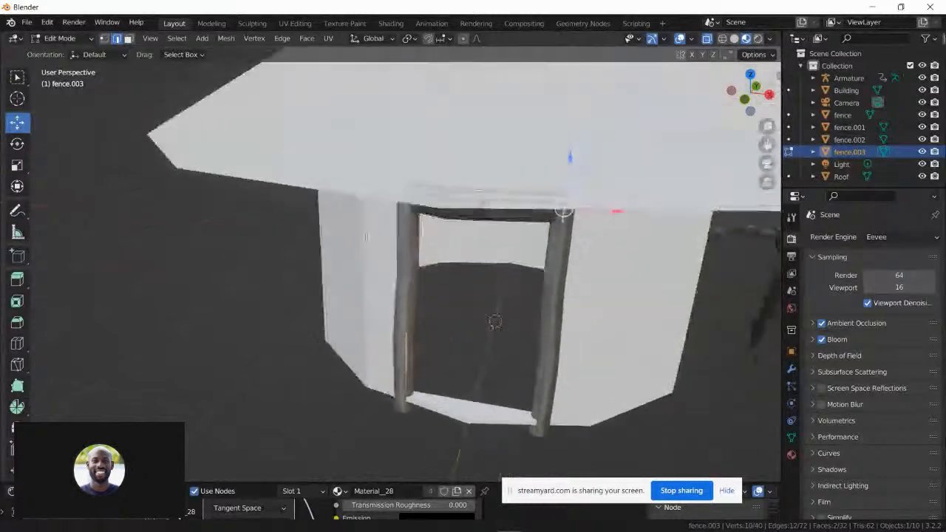
pyautogui.moveTo(366, 237); pyautogui.dragTo(263, 285, button='middle')
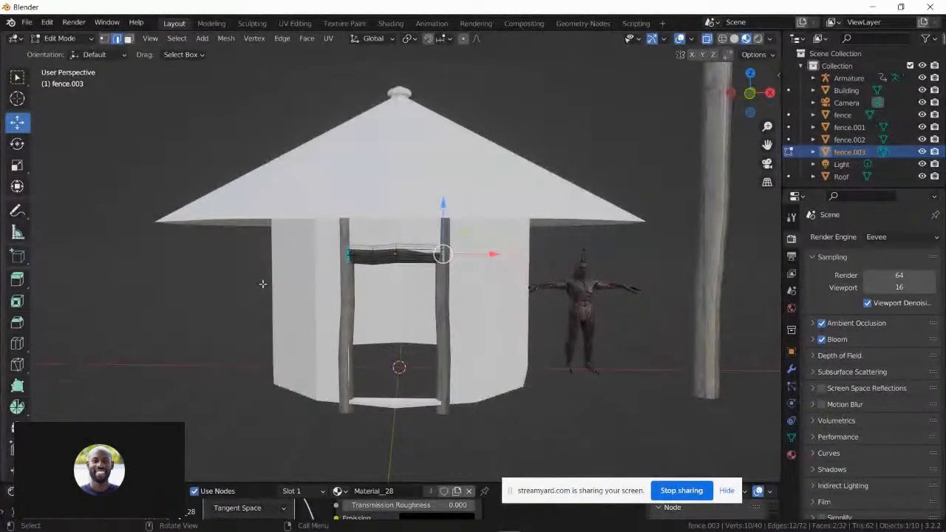
pyautogui.moveTo(511, 369); pyautogui.dragTo(531, 340, button='middle')
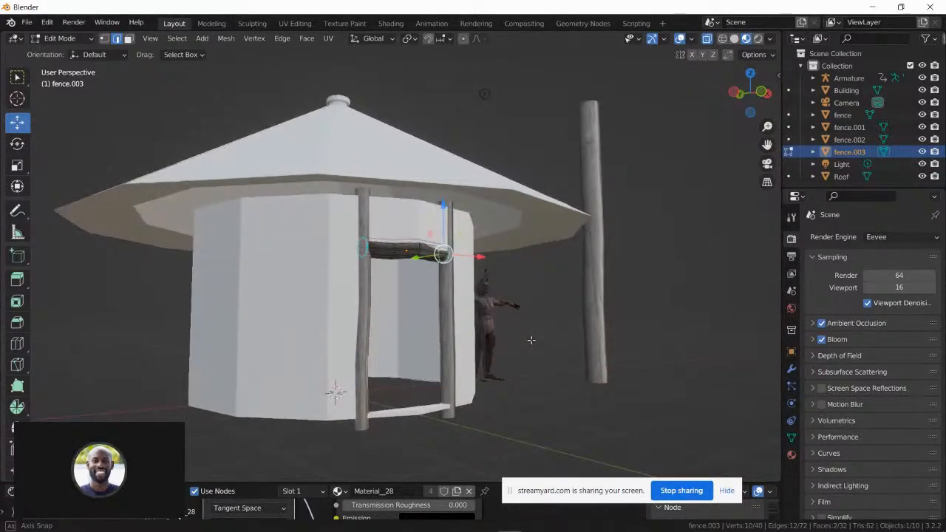
pyautogui.moveTo(530, 340); pyautogui.dragTo(436, 331, button='middle')
pyautogui.scroll(2, 462, 328)
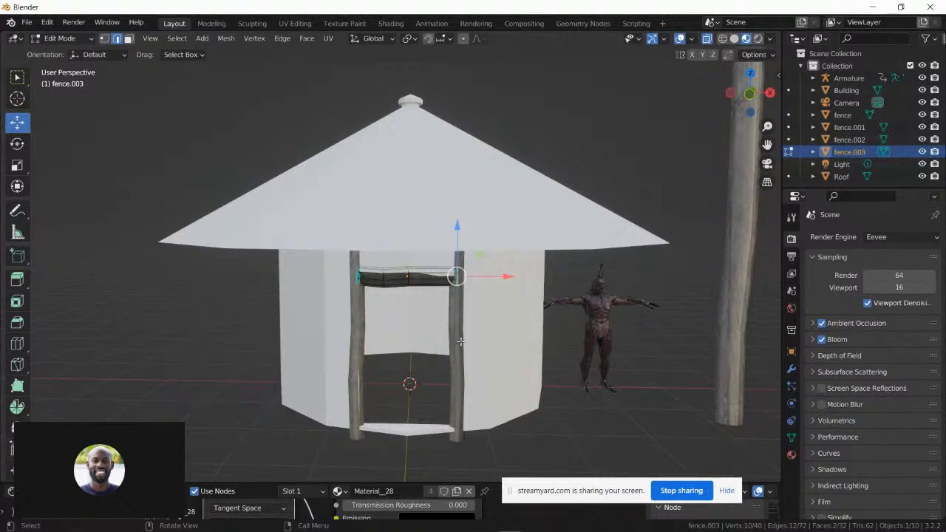
pyautogui.press('Tab')
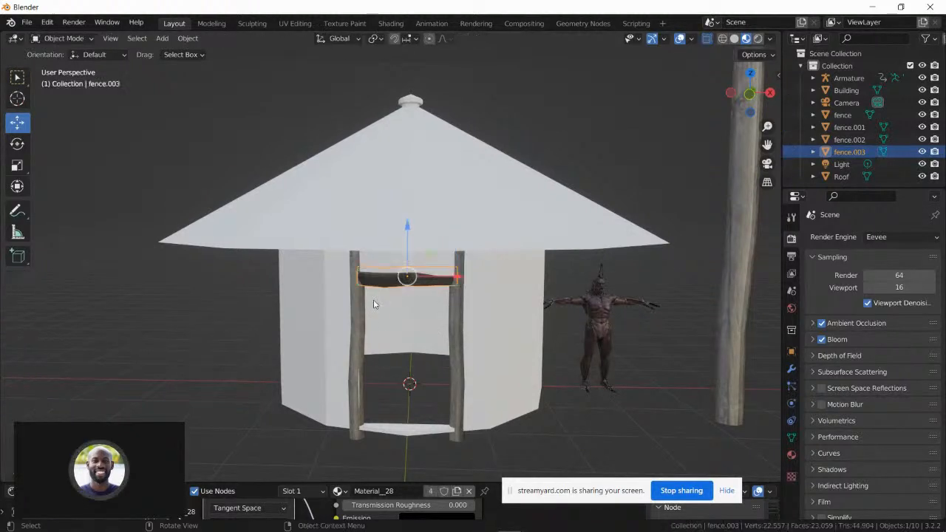
# - Duplicate the doorway post nearer the tall post and raise the copy along Z up through the roof
pyautogui.click(458, 327)
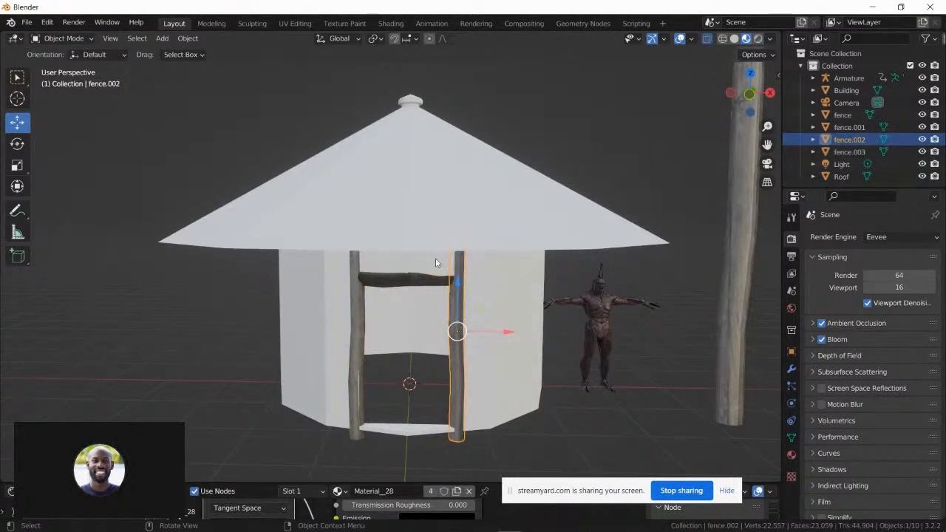
pyautogui.moveTo(436, 259); pyautogui.dragTo(437, 261, button='middle')
pyautogui.press('shift')
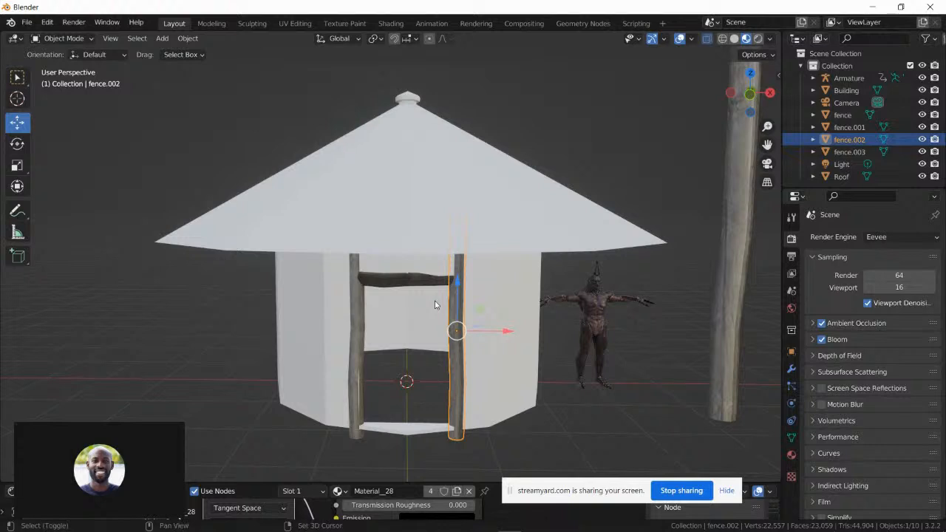
pyautogui.hotkey('shift', 'd')
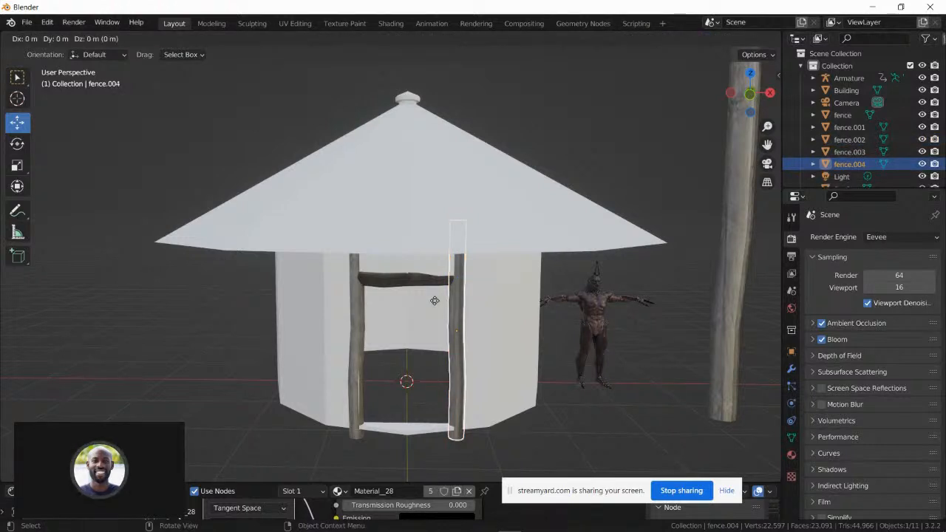
pyautogui.click(434, 301)
pyautogui.moveTo(438, 302); pyautogui.dragTo(458, 292, button='middle')
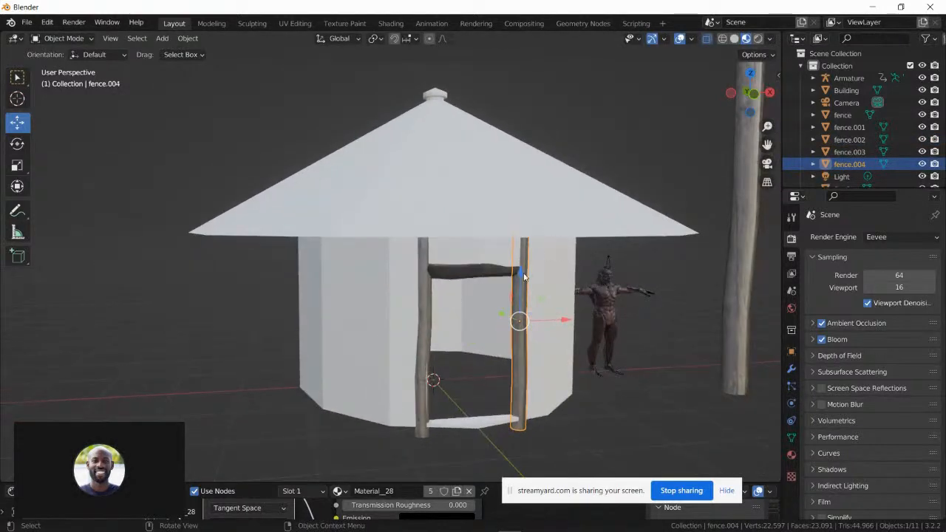
pyautogui.moveTo(524, 276); pyautogui.dragTo(518, 198)
pyautogui.moveTo(511, 169); pyautogui.dragTo(508, 208, button='middle')
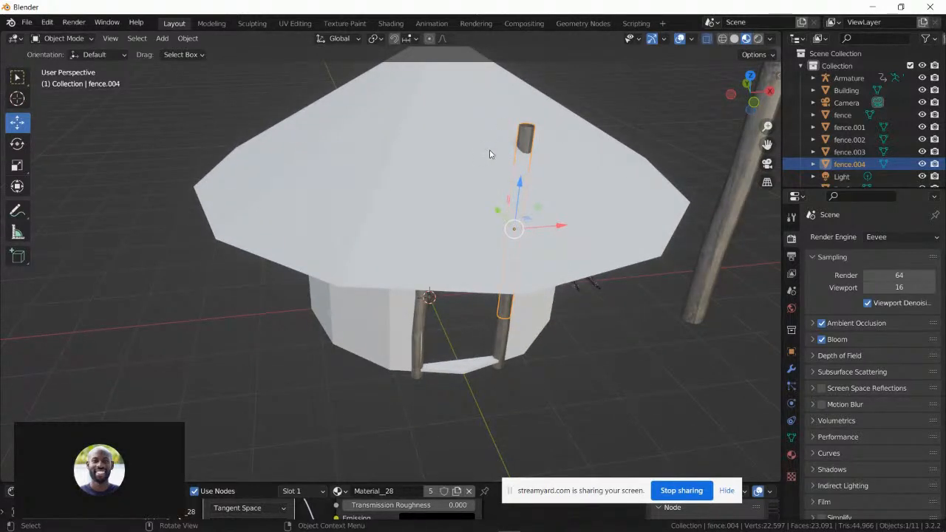
# - Lengthen the copied post along Z and rotate it about X so it leans along the roof's slope
pyautogui.click(23, 163)
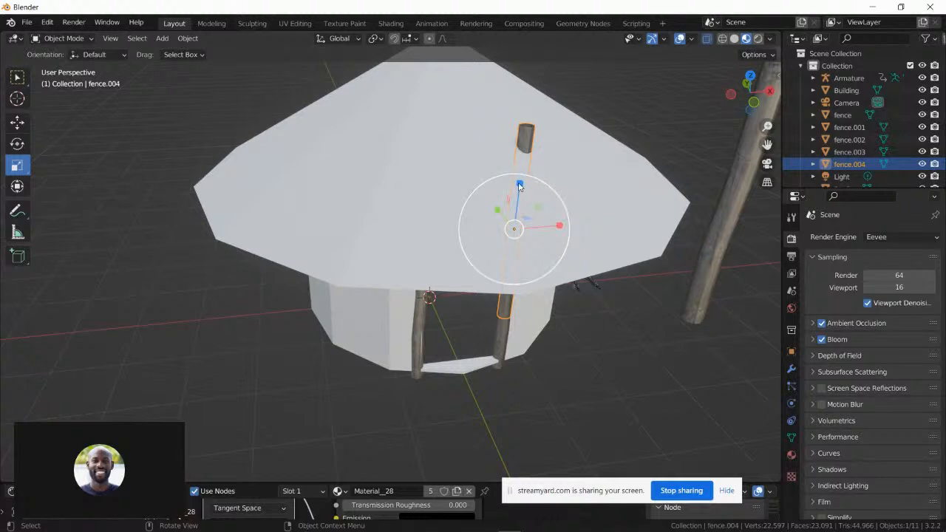
pyautogui.moveTo(520, 186)
pyautogui.mouseDown()
pyautogui.moveTo(523, 151)
pyautogui.moveTo(522, 169)
pyautogui.mouseUp()
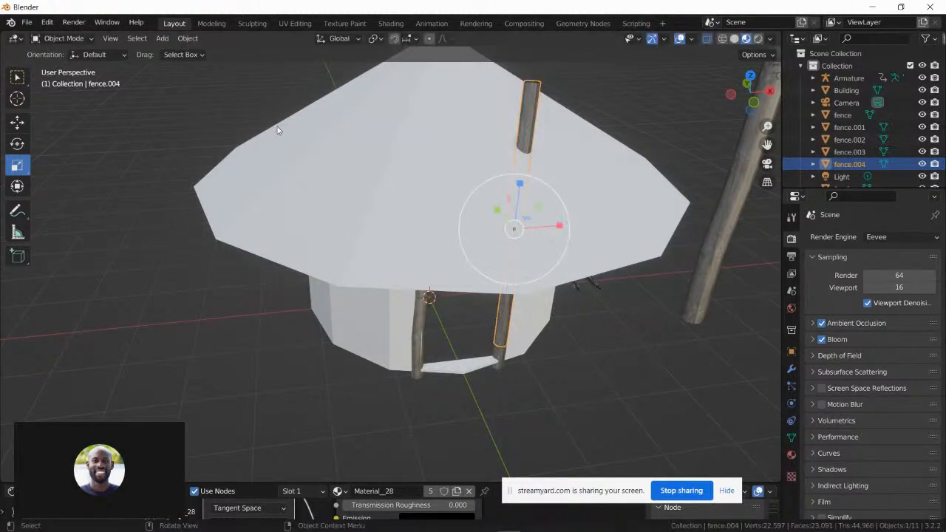
pyautogui.click(19, 145)
pyautogui.moveTo(348, 138); pyautogui.dragTo(369, 148, button='middle')
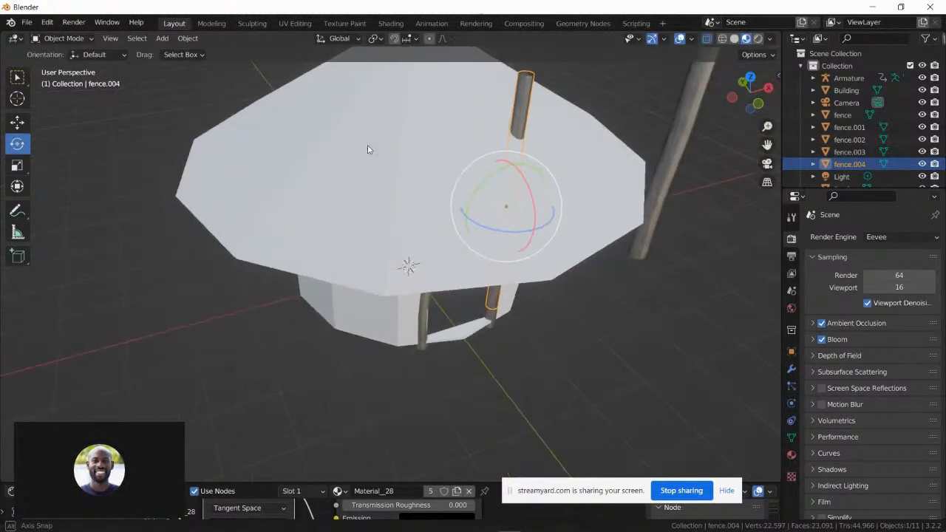
pyautogui.moveTo(533, 198); pyautogui.dragTo(501, 177)
pyautogui.moveTo(501, 177); pyautogui.dragTo(172, 83, button='middle')
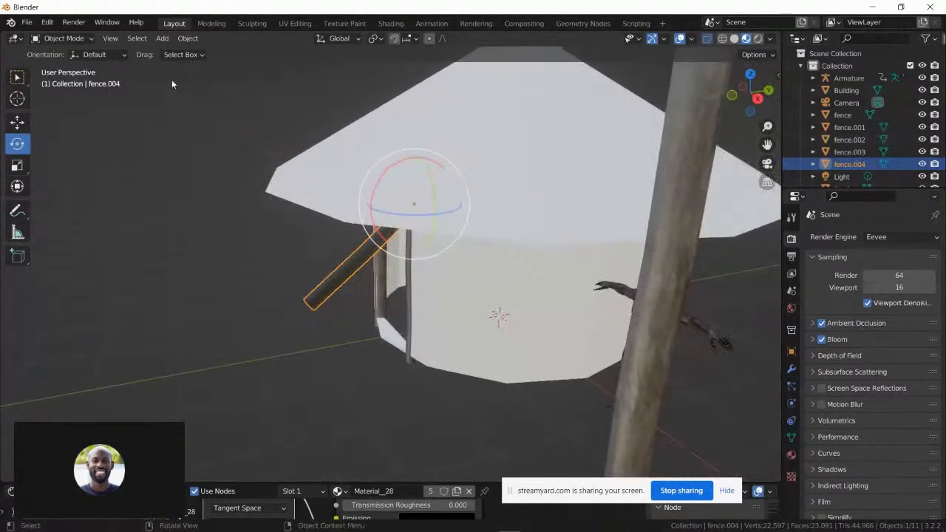
# - Raise the tilted pole along Z toward the roof surface and shift it along X toward the middle of the doorway
pyautogui.click(17, 122)
pyautogui.moveTo(166, 132); pyautogui.dragTo(338, 94, button='middle')
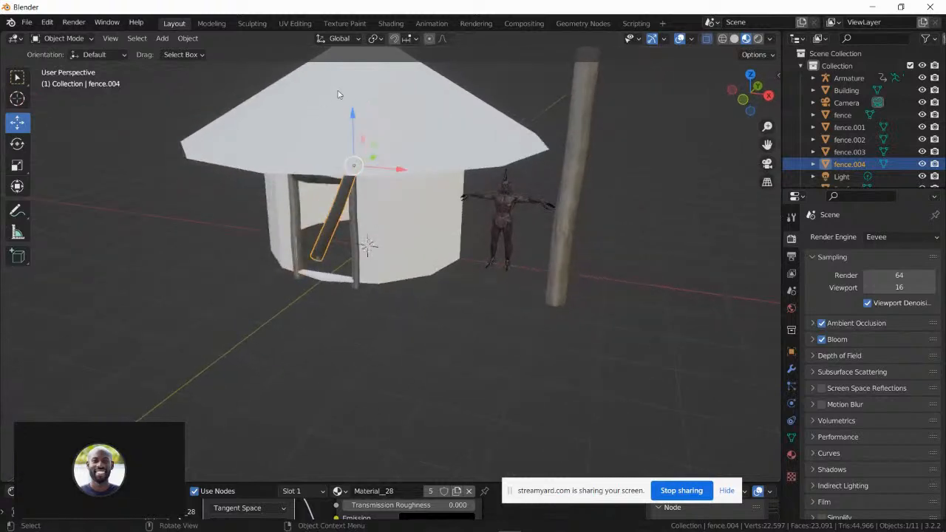
pyautogui.moveTo(352, 114)
pyautogui.mouseDown()
pyautogui.moveTo(352, 127)
pyautogui.moveTo(353, 101)
pyautogui.mouseUp()
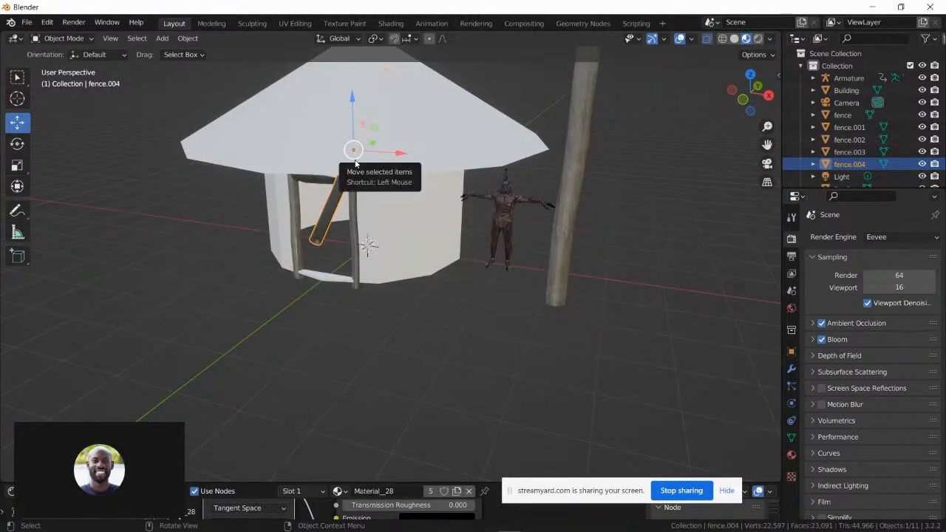
pyautogui.moveTo(401, 158); pyautogui.dragTo(434, 161, button='middle')
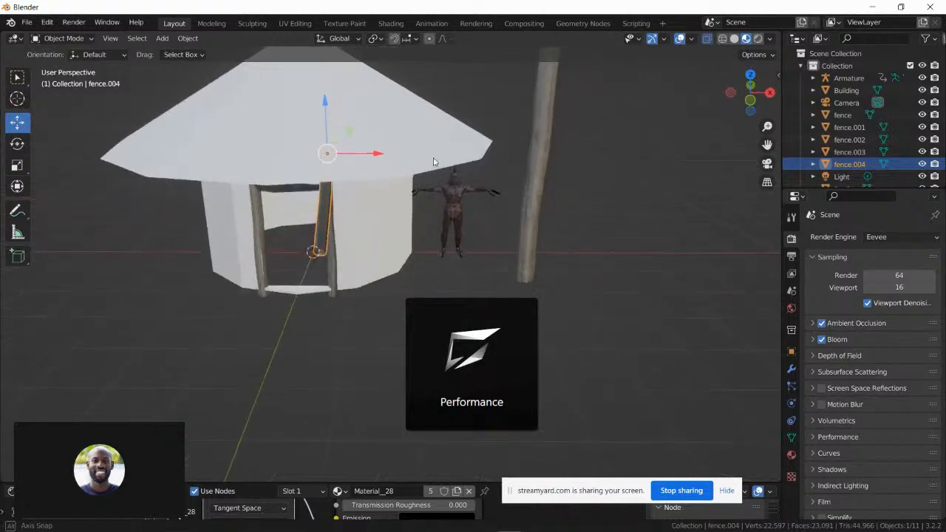
pyautogui.moveTo(332, 186); pyautogui.dragTo(399, 193, button='middle')
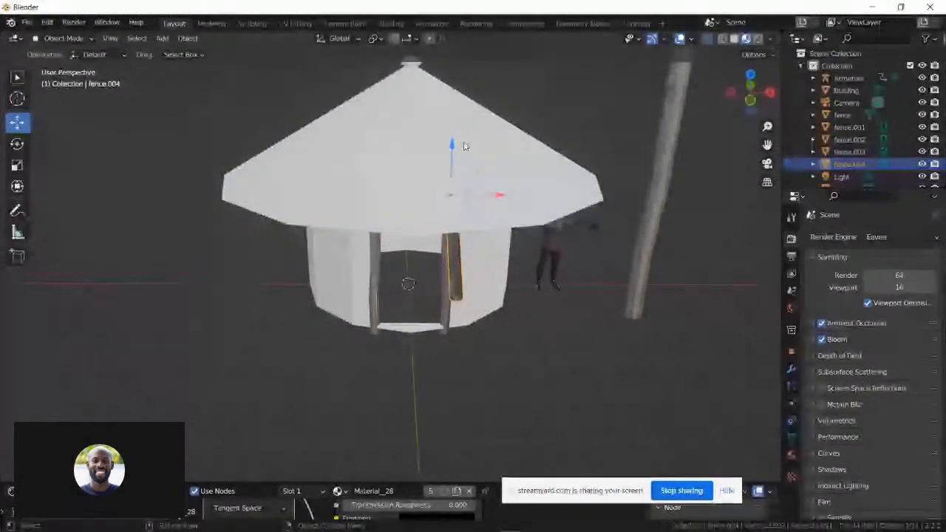
pyautogui.moveTo(449, 142); pyautogui.dragTo(447, 130)
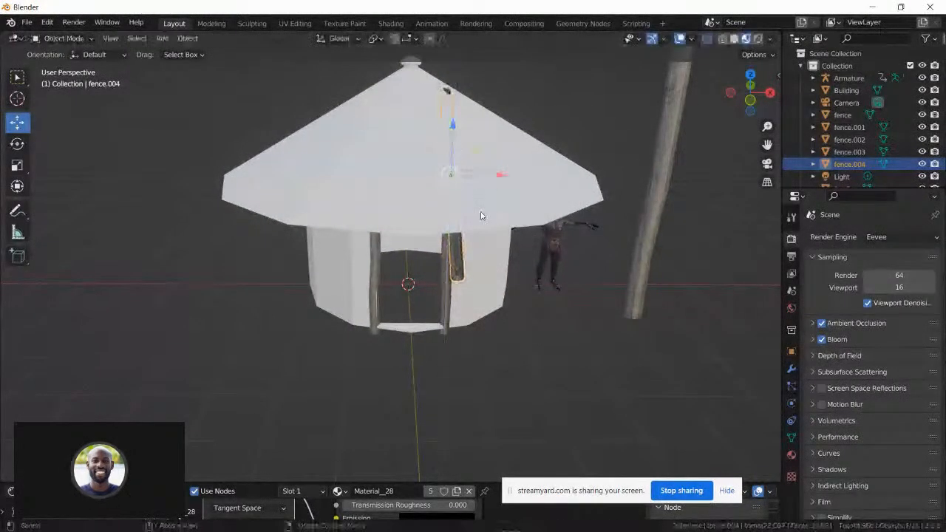
pyautogui.moveTo(499, 173); pyautogui.dragTo(477, 171)
pyautogui.moveTo(477, 171); pyautogui.dragTo(414, 135, button='middle')
pyautogui.moveTo(414, 135); pyautogui.dragTo(411, 113)
pyautogui.moveTo(411, 114); pyautogui.dragTo(425, 140, button='middle')
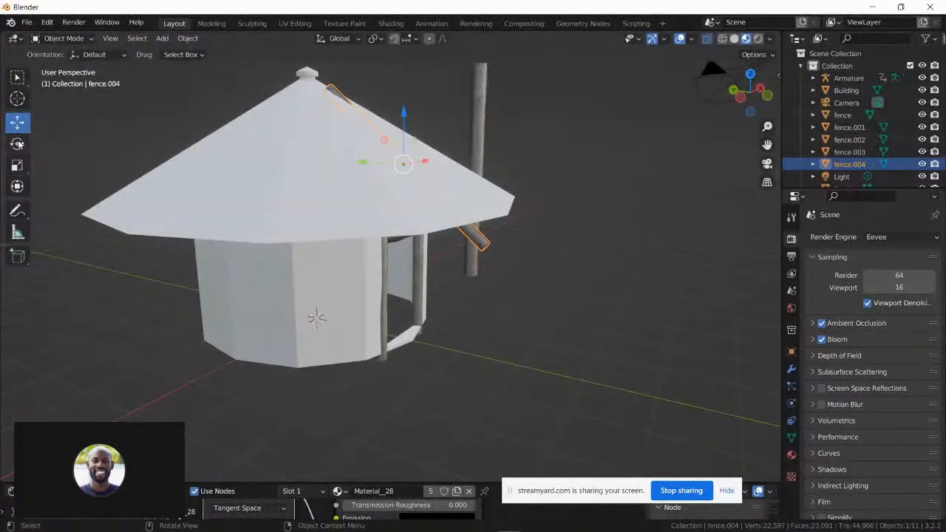
# - Rotate the pole slightly about X to match the roof's slope and raise it along Z against the roof surface
pyautogui.click(18, 144)
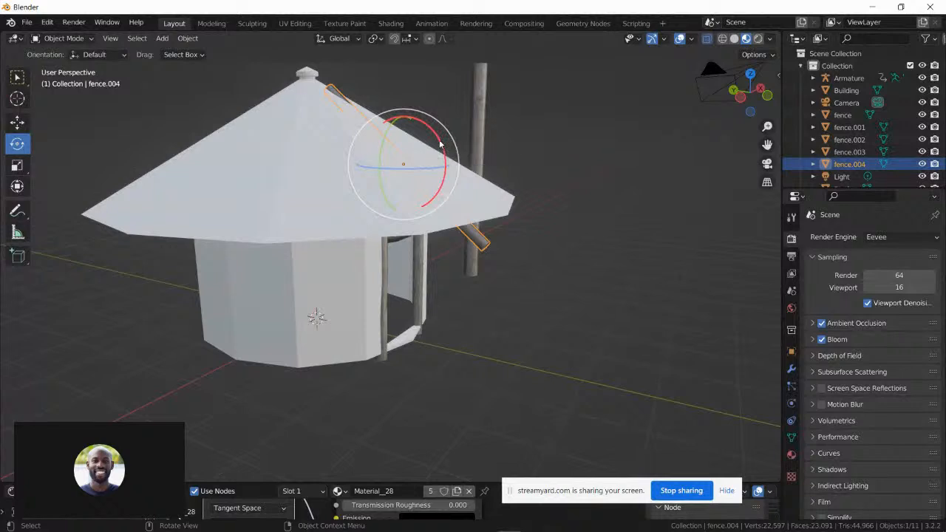
pyautogui.moveTo(439, 144); pyautogui.dragTo(436, 134)
pyautogui.click(18, 122)
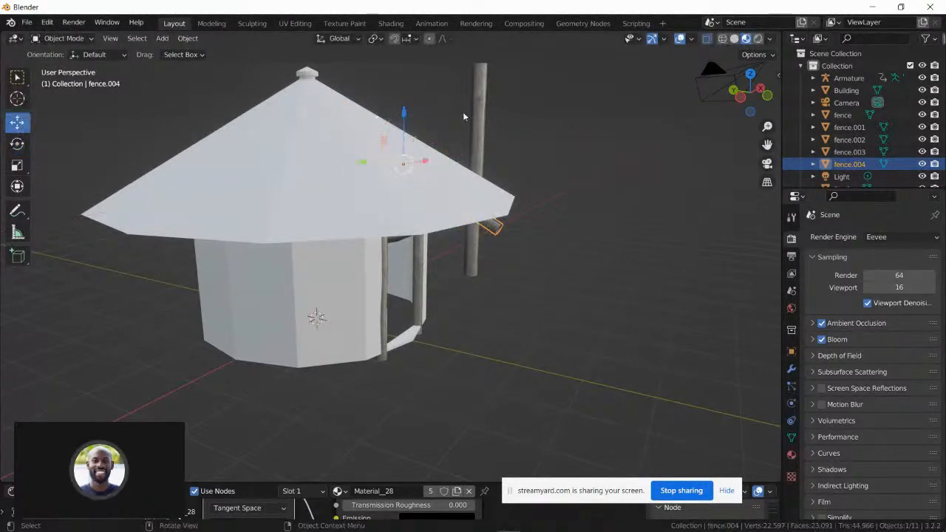
pyautogui.moveTo(401, 109)
pyautogui.mouseDown()
pyautogui.moveTo(404, 91)
pyautogui.moveTo(412, 95)
pyautogui.mouseUp()
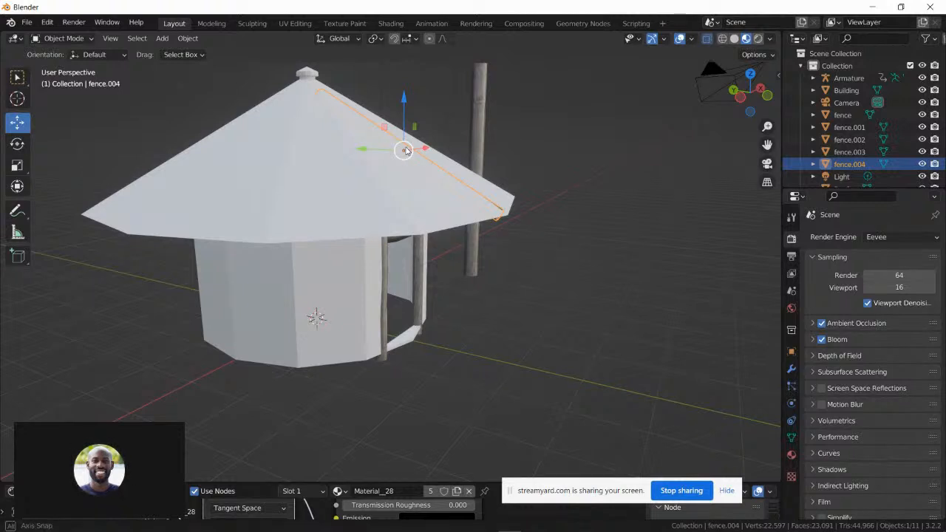
pyautogui.moveTo(404, 159); pyautogui.dragTo(373, 164, button='middle')
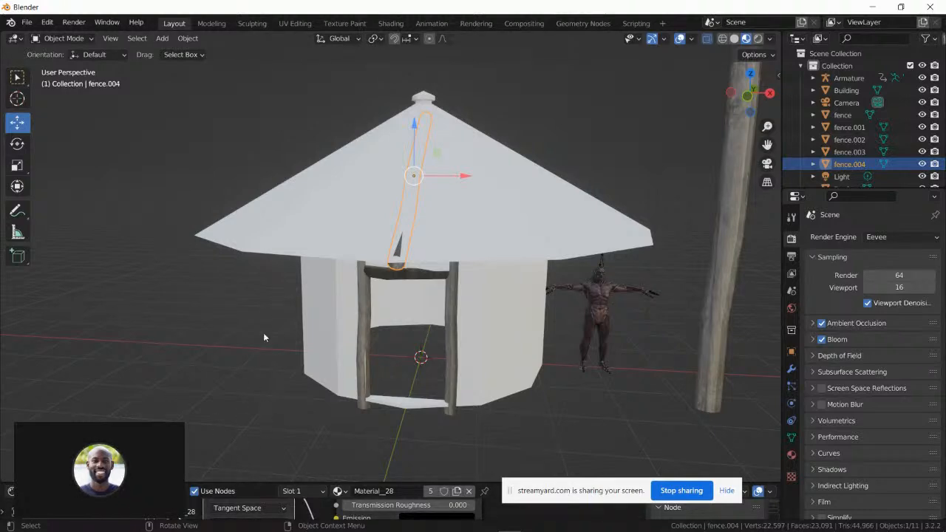
pyautogui.moveTo(264, 338); pyautogui.dragTo(306, 332, button='middle')
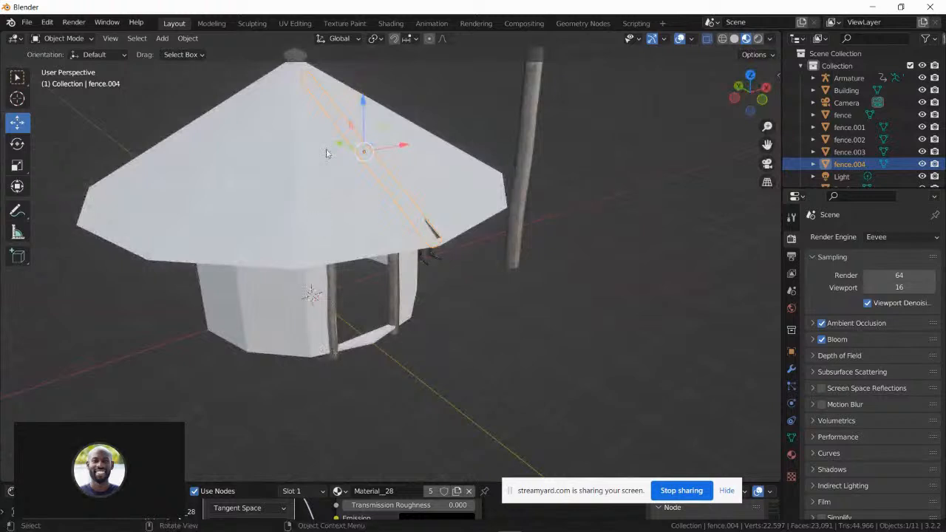
pyautogui.moveTo(368, 102); pyautogui.dragTo(360, 101)
# - Set the Scale tool's orientation to Local and lengthen the pole along its own Y axis, from roof peak past the eave
pyautogui.click(17, 167)
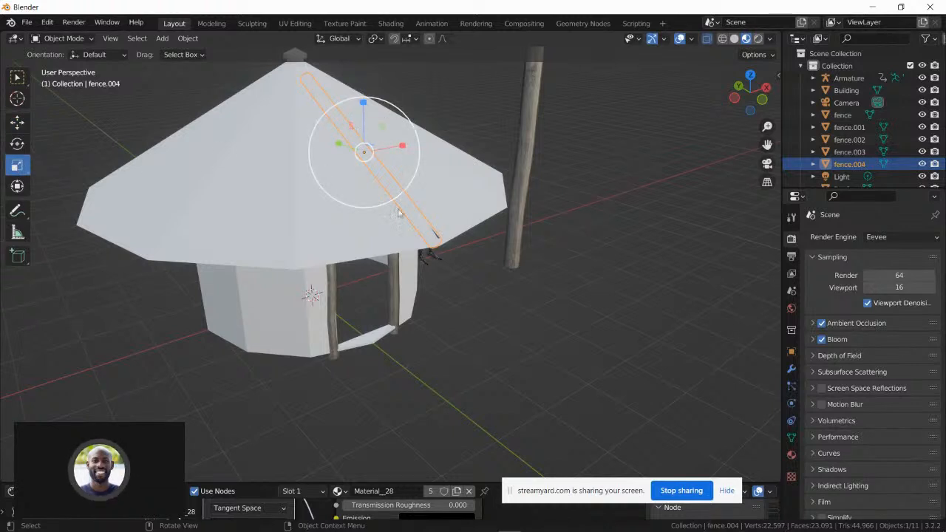
pyautogui.moveTo(405, 158); pyautogui.dragTo(357, 181, button='middle')
pyautogui.scroll(4, 362, 208)
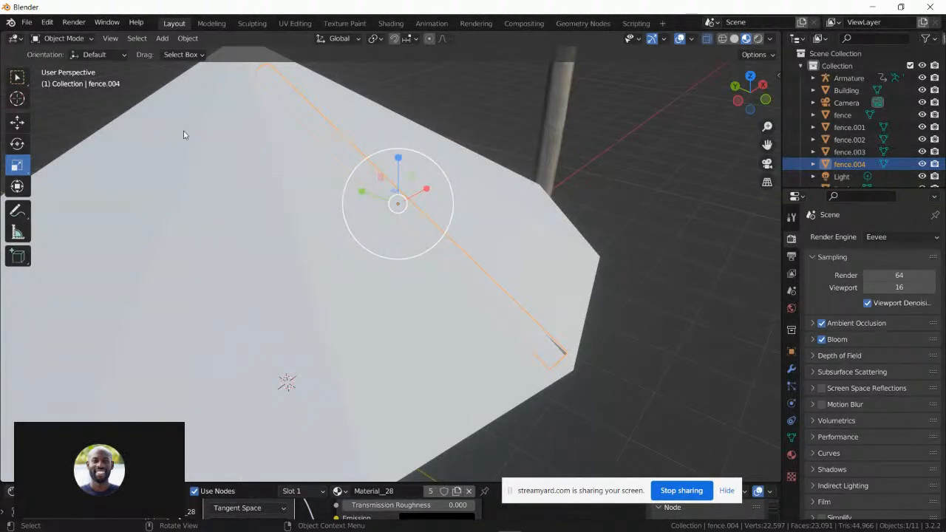
pyautogui.click(100, 54)
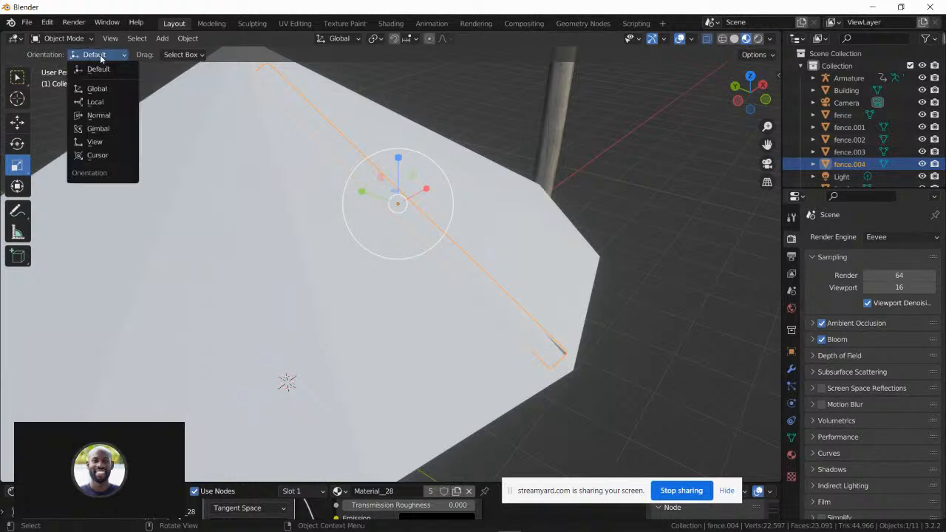
pyautogui.click(99, 103)
pyautogui.moveTo(364, 174); pyautogui.dragTo(357, 171)
pyautogui.moveTo(357, 172); pyautogui.dragTo(364, 208, button='middle')
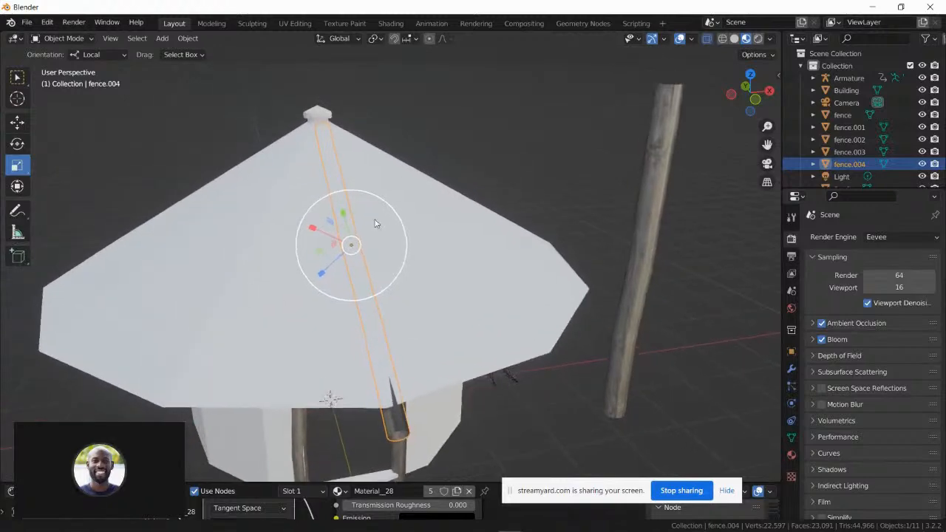
# - Move the pole along X to line it up with the roof's peak cap and raise it slightly along Z
pyautogui.moveTo(301, 184); pyautogui.dragTo(309, 191, button='middle')
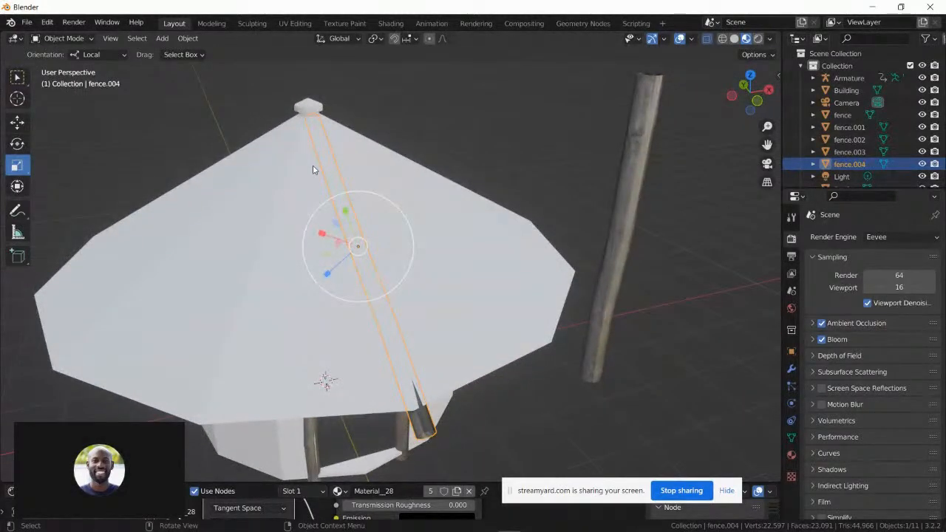
pyautogui.moveTo(316, 149); pyautogui.dragTo(313, 182, button='middle')
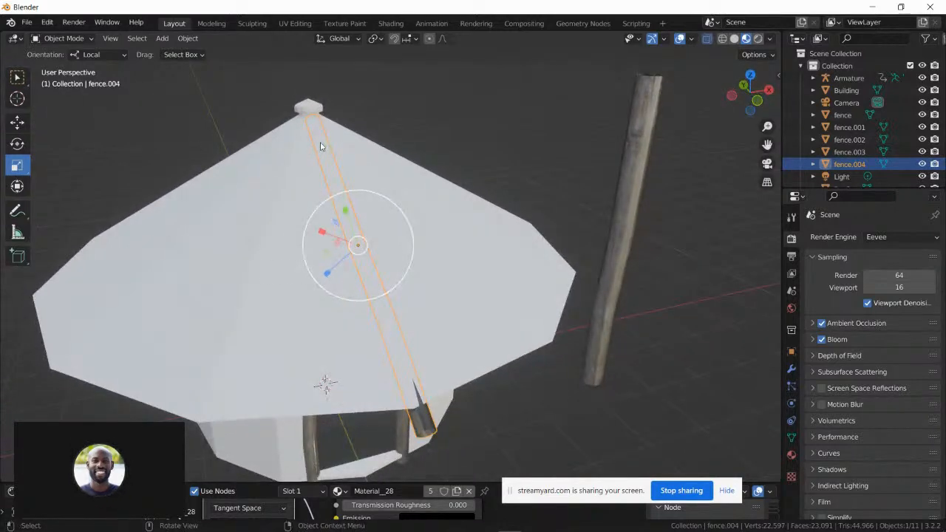
pyautogui.moveTo(320, 146); pyautogui.dragTo(266, 134, button='middle')
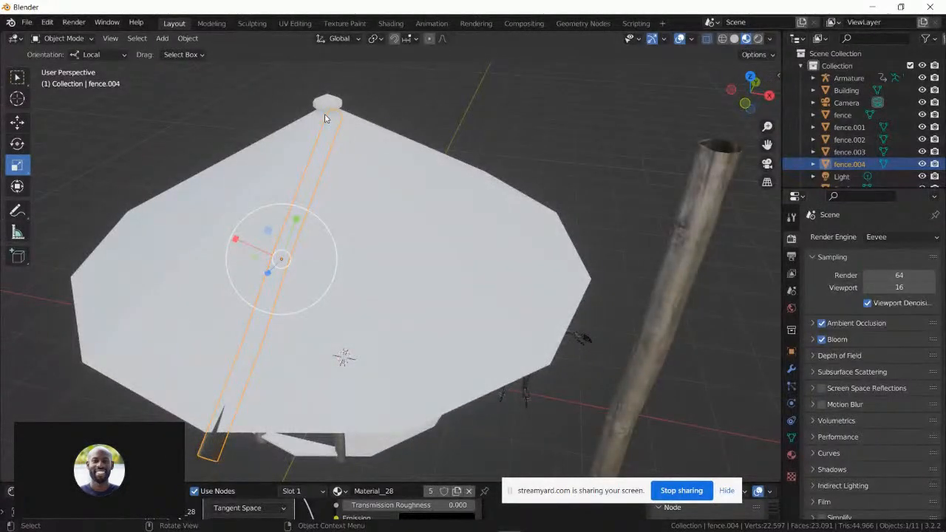
pyautogui.moveTo(325, 119); pyautogui.dragTo(355, 144, button='middle')
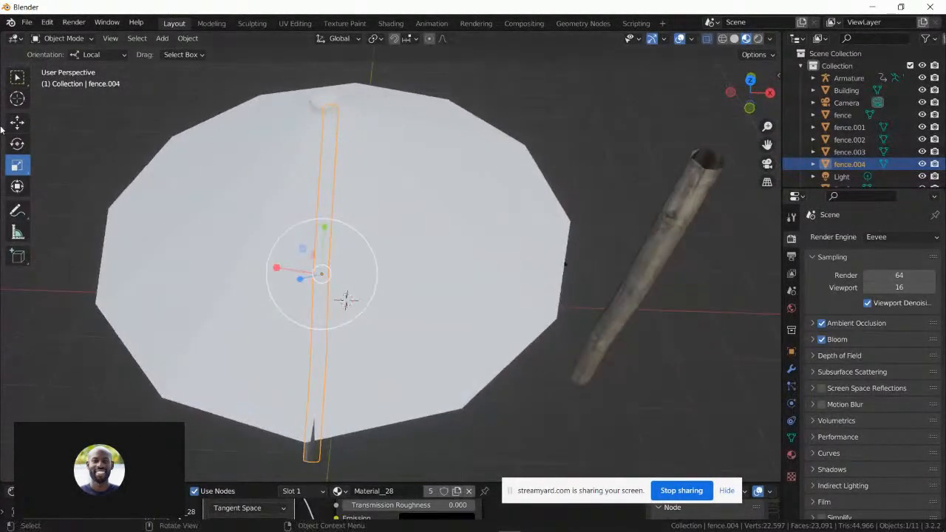
pyautogui.click(17, 121)
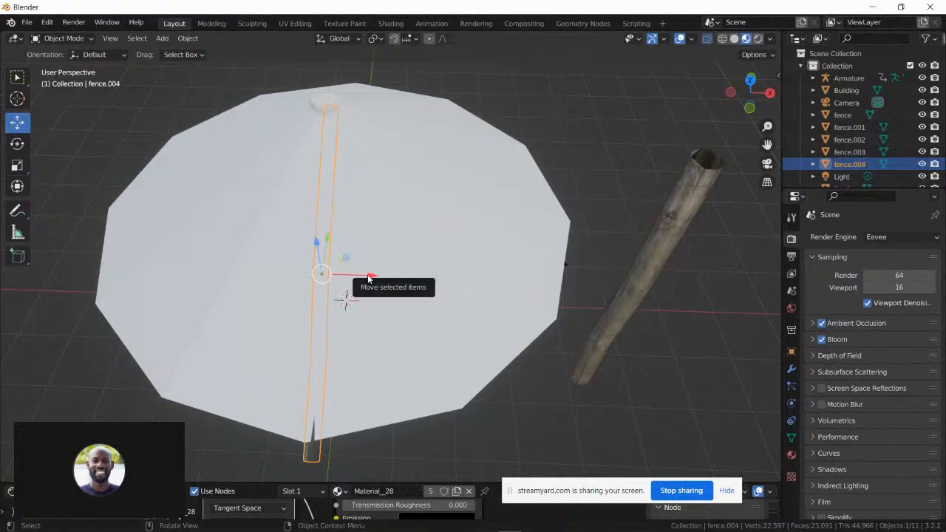
pyautogui.moveTo(362, 281); pyautogui.dragTo(353, 278)
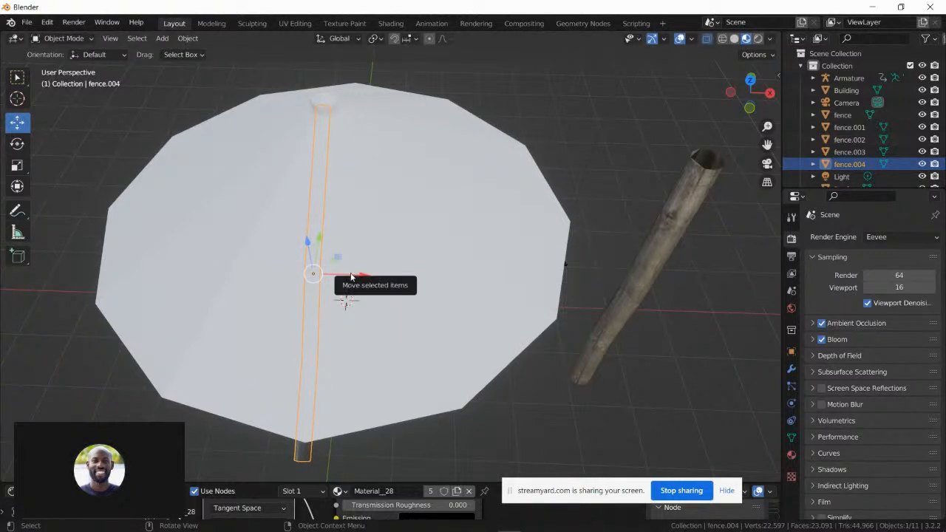
pyautogui.moveTo(351, 276); pyautogui.dragTo(327, 159, button='middle')
pyautogui.scroll(3, 350, 152)
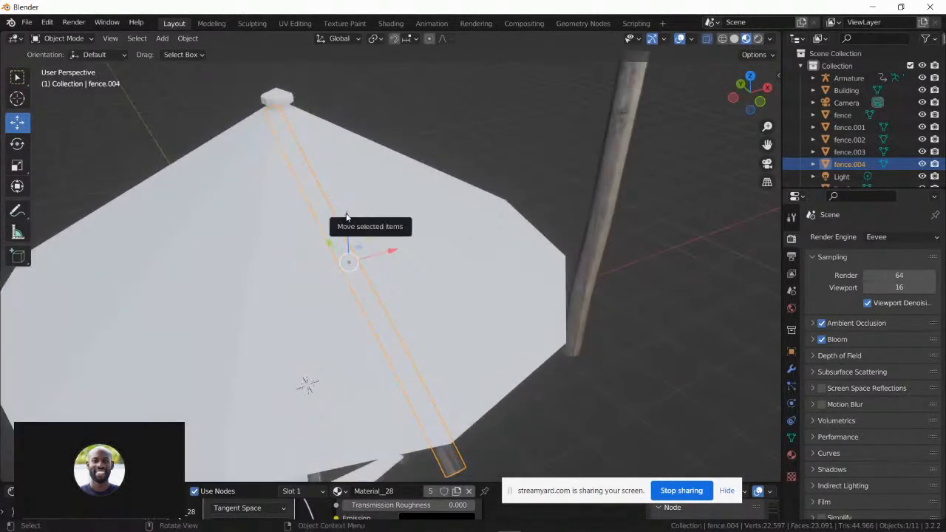
pyautogui.moveTo(347, 216); pyautogui.dragTo(351, 209)
pyautogui.moveTo(350, 209); pyautogui.dragTo(371, 178, button='middle')
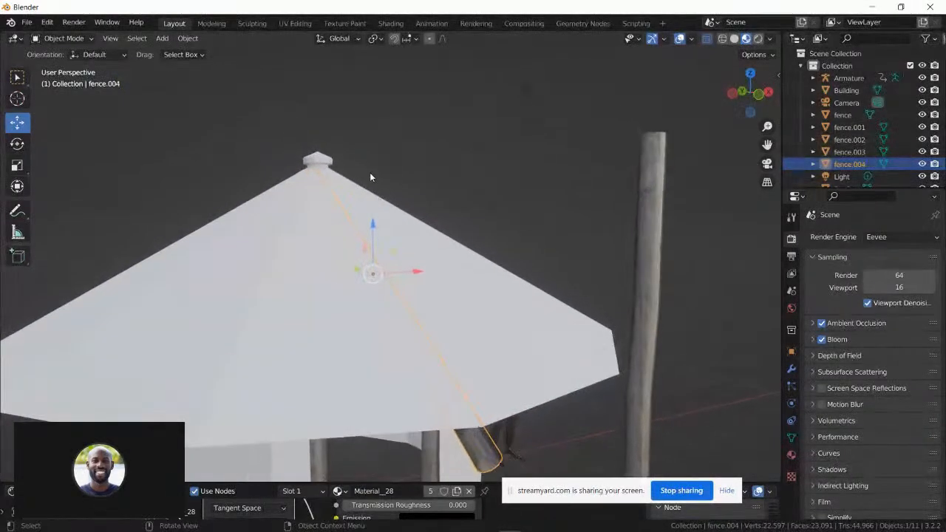
# - Fine-tune the pole's tilt about X and check how its lower end sits under the eave
pyautogui.click(17, 143)
pyautogui.moveTo(390, 248); pyautogui.dragTo(390, 245)
pyautogui.moveTo(387, 240); pyautogui.dragTo(451, 330, button='middle')
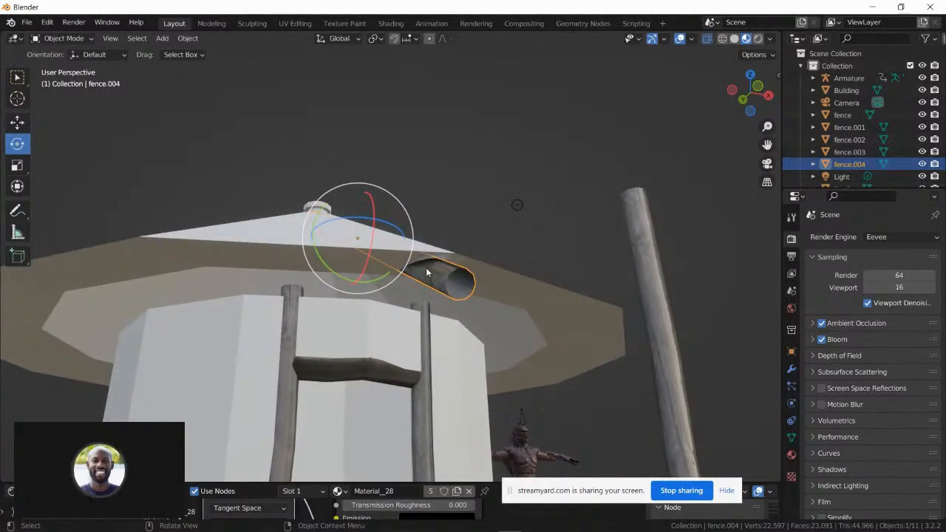
pyautogui.moveTo(427, 285); pyautogui.dragTo(444, 283, button='middle')
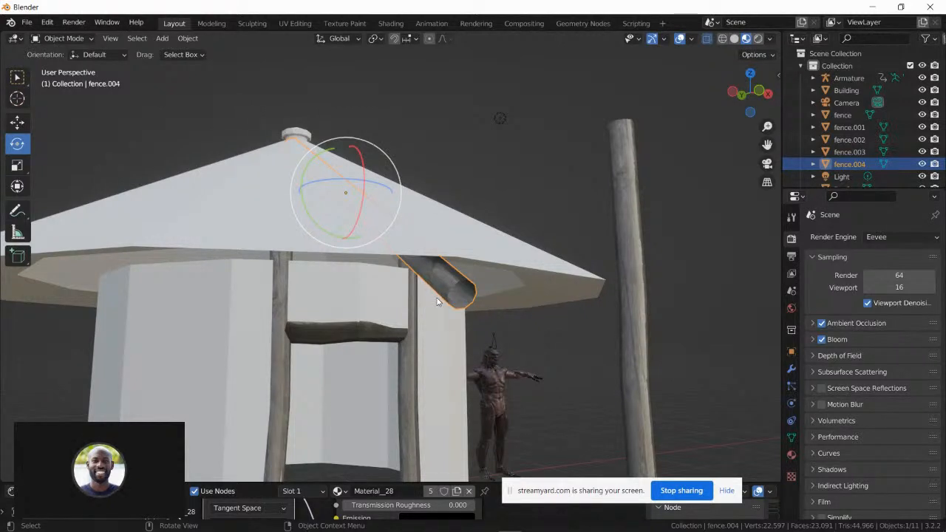
pyautogui.moveTo(450, 304); pyautogui.dragTo(479, 299, button='middle')
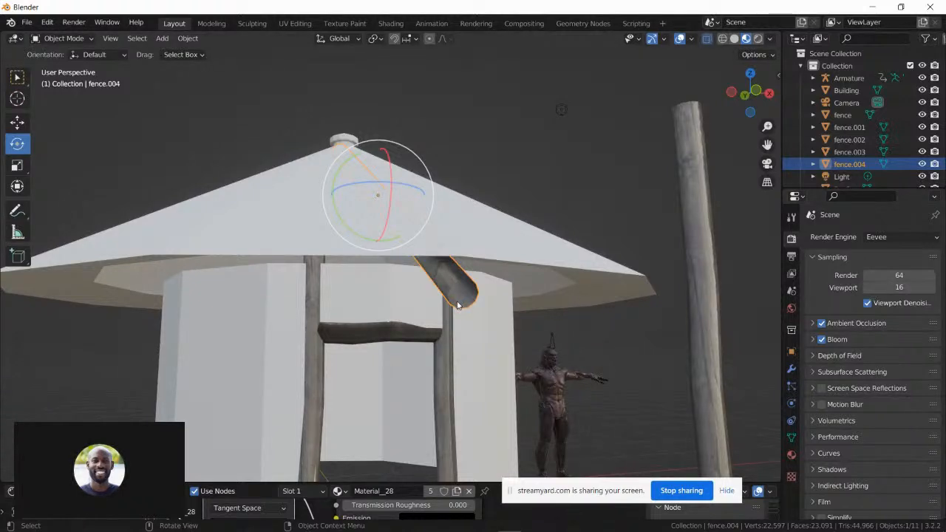
# - Add a Solidify modifier to the sloping roof pole and look at its open lower end beneath the eave
pyautogui.moveTo(454, 296)
pyautogui.mouseDown(button='middle')
pyautogui.moveTo(448, 281)
pyautogui.moveTo(463, 289)
pyautogui.mouseUp(button='middle')
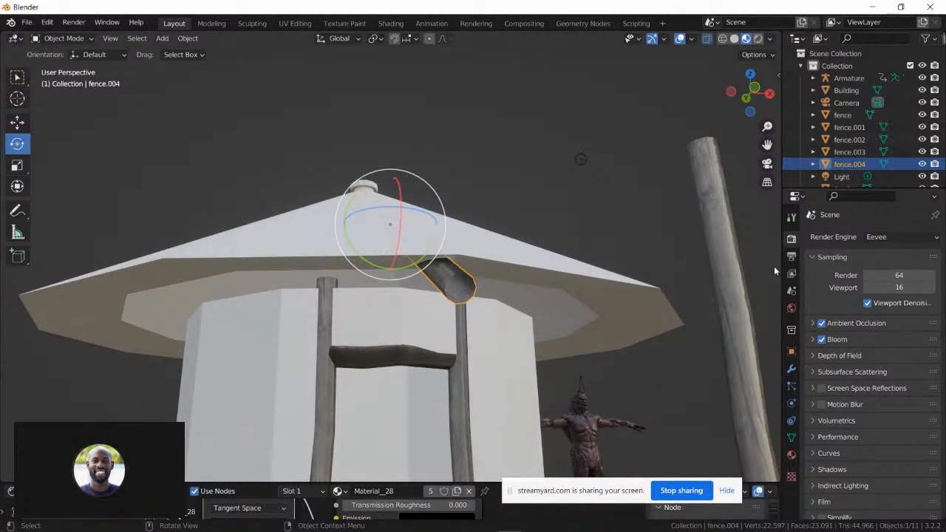
pyautogui.moveTo(517, 317); pyautogui.dragTo(700, 321, button='middle')
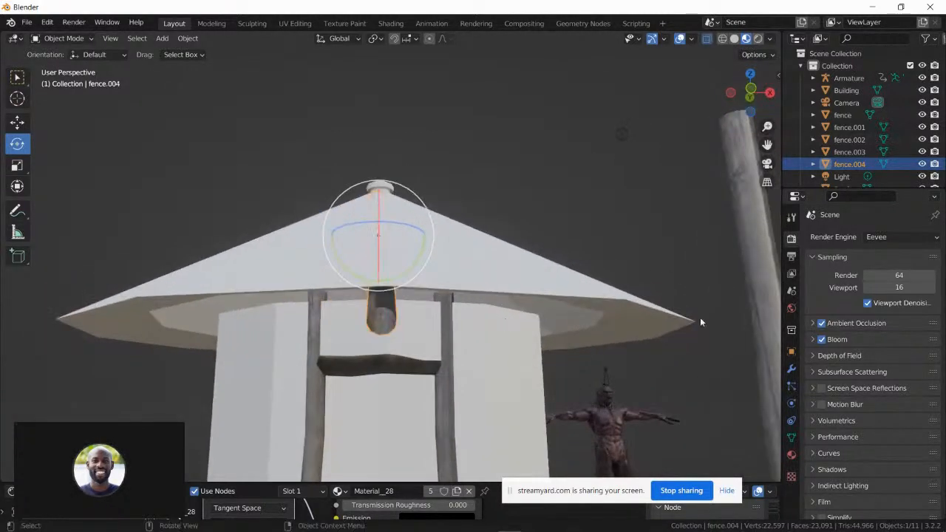
pyautogui.click(791, 370)
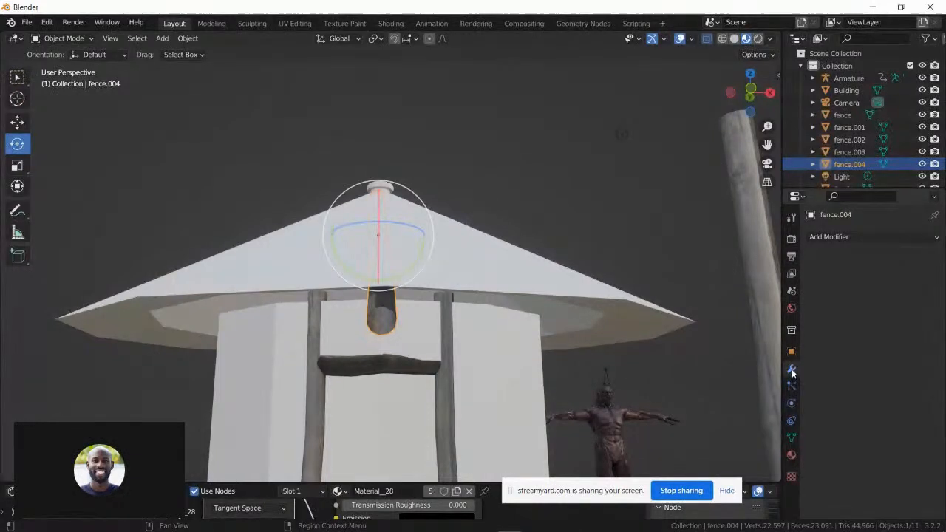
pyautogui.click(864, 236)
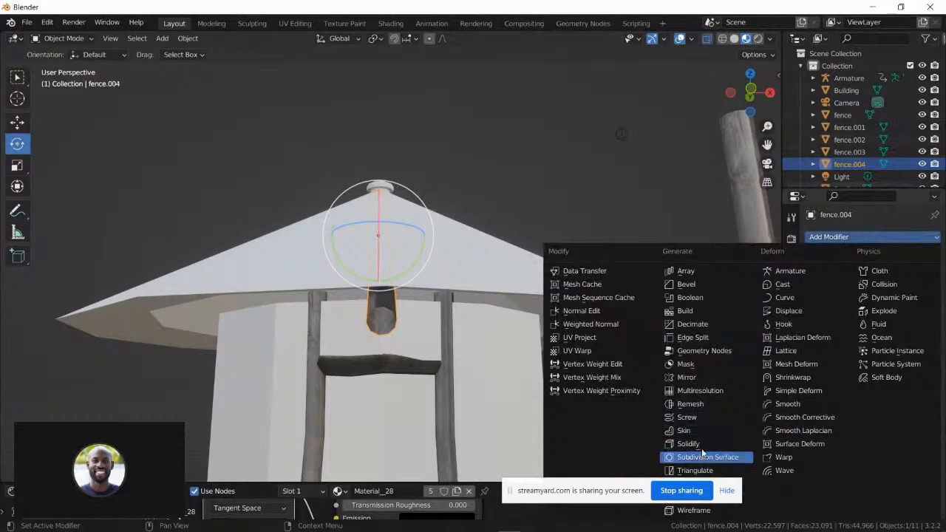
pyautogui.click(705, 448)
pyautogui.moveTo(492, 350); pyautogui.dragTo(474, 302, button='middle')
pyautogui.scroll(2, 440, 254)
pyautogui.scroll(-2, 429, 234)
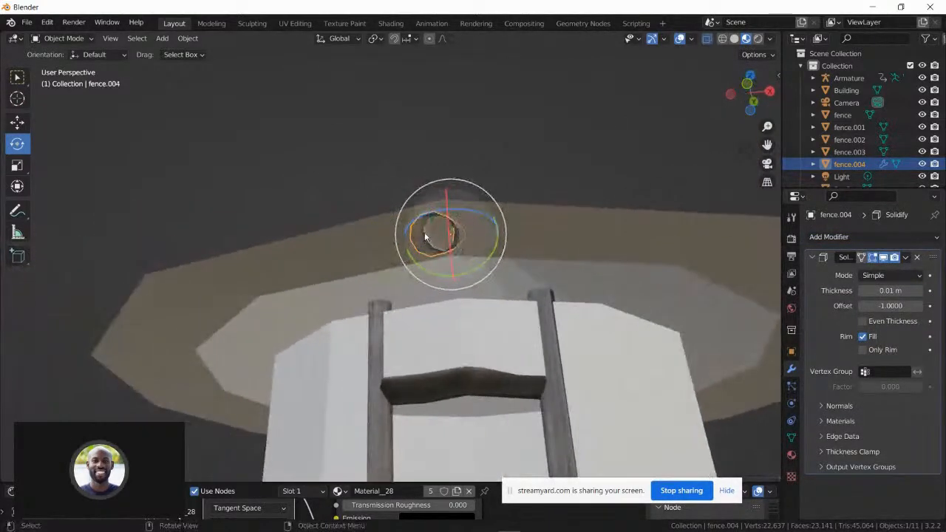
# - Enable Only Rim in the pole's Solidify modifier and set the thickness to 2.61 m
pyautogui.moveTo(424, 232); pyautogui.dragTo(475, 223, button='middle')
pyautogui.click(863, 350)
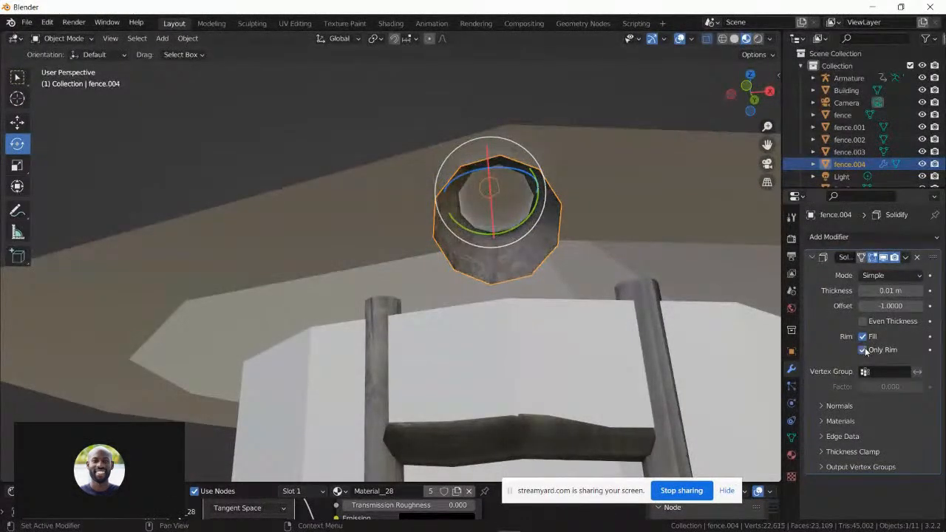
pyautogui.moveTo(890, 290); pyautogui.dragTo(74, 334)
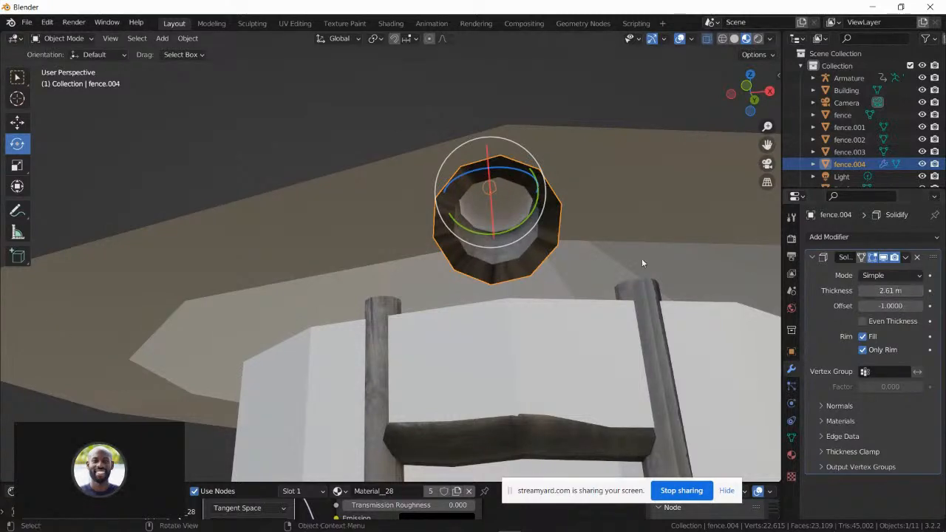
pyautogui.moveTo(641, 258); pyautogui.dragTo(513, 272, button='middle')
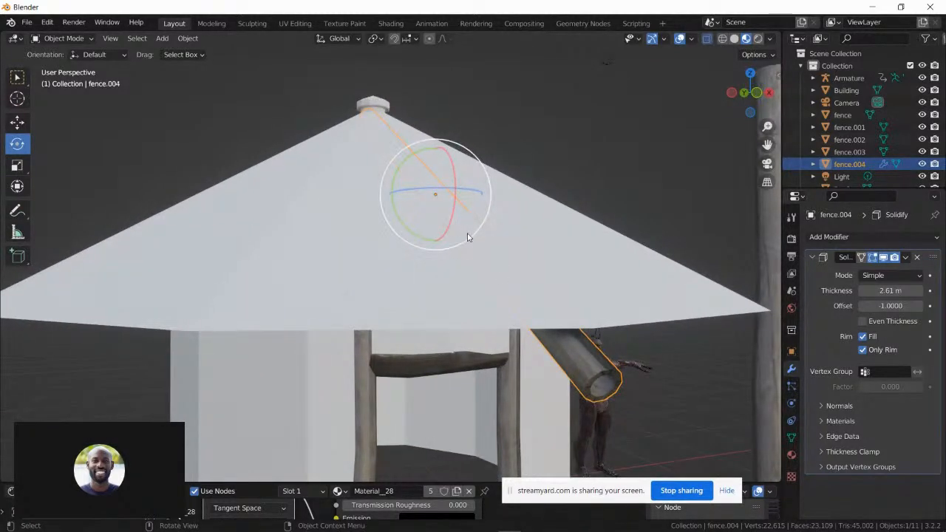
pyautogui.moveTo(468, 237); pyautogui.dragTo(472, 205, button='middle')
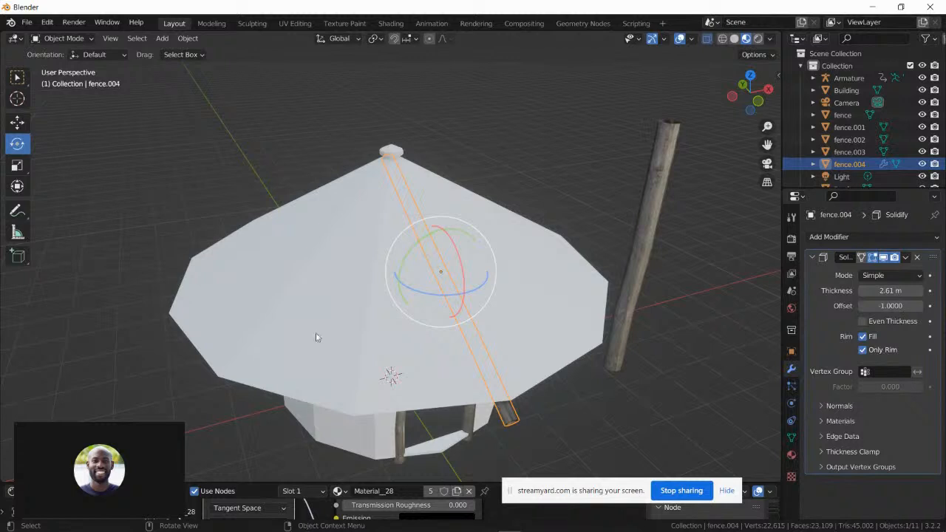
# - Place the 3D cursor at the roof's peak, just beneath the cap, and correct its position from several sides
pyautogui.click(18, 98)
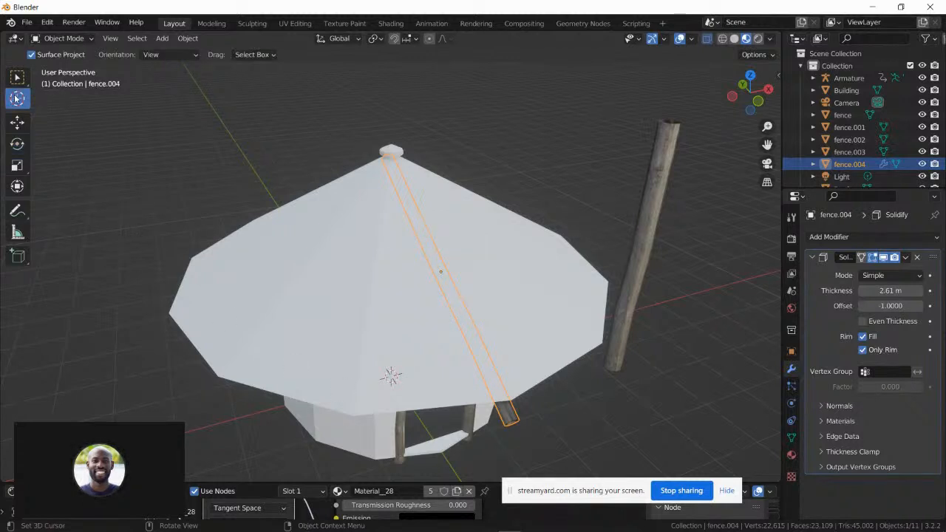
pyautogui.click(388, 157)
pyautogui.moveTo(388, 157); pyautogui.dragTo(525, 124, button='middle')
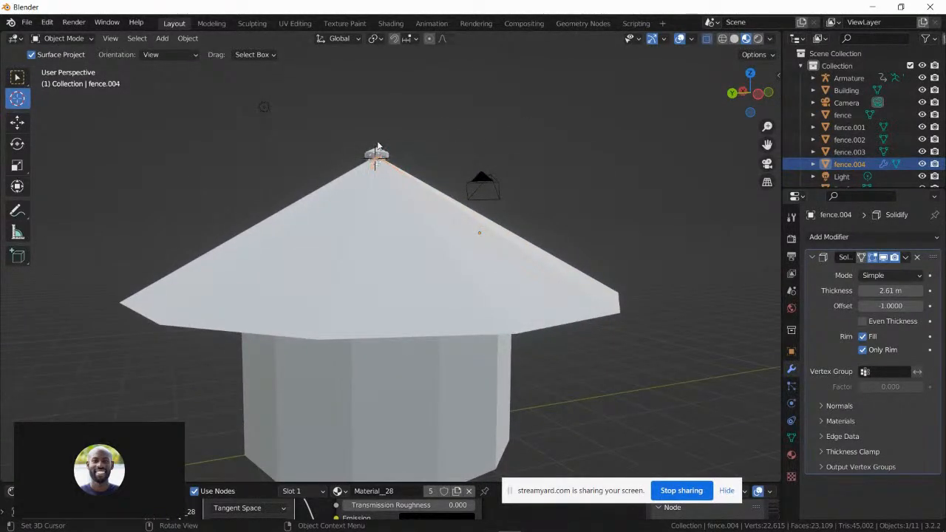
pyautogui.moveTo(377, 146); pyautogui.dragTo(480, 193, button='middle')
pyautogui.moveTo(375, 161); pyautogui.dragTo(259, 126, button='middle')
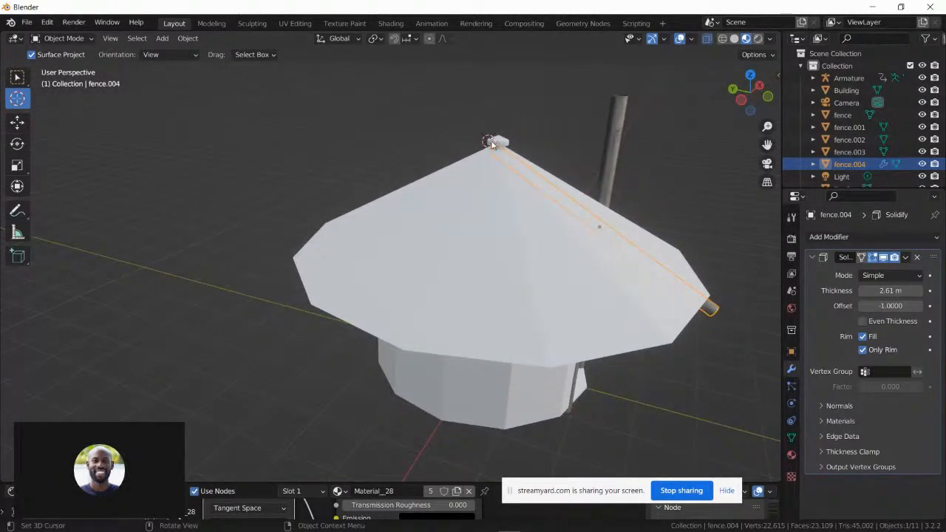
pyautogui.moveTo(492, 144); pyautogui.dragTo(496, 145)
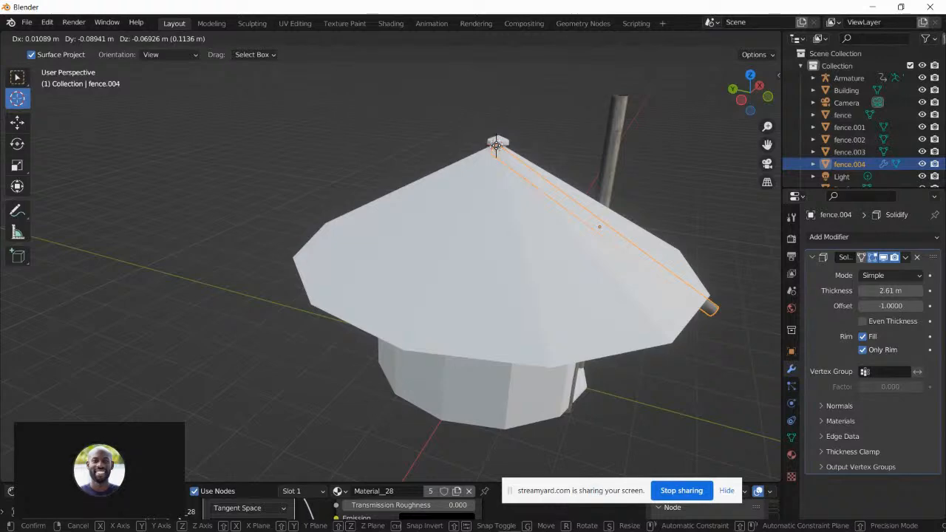
pyautogui.click(458, 229)
pyautogui.moveTo(458, 229); pyautogui.dragTo(617, 244, button='middle')
pyautogui.press('g')
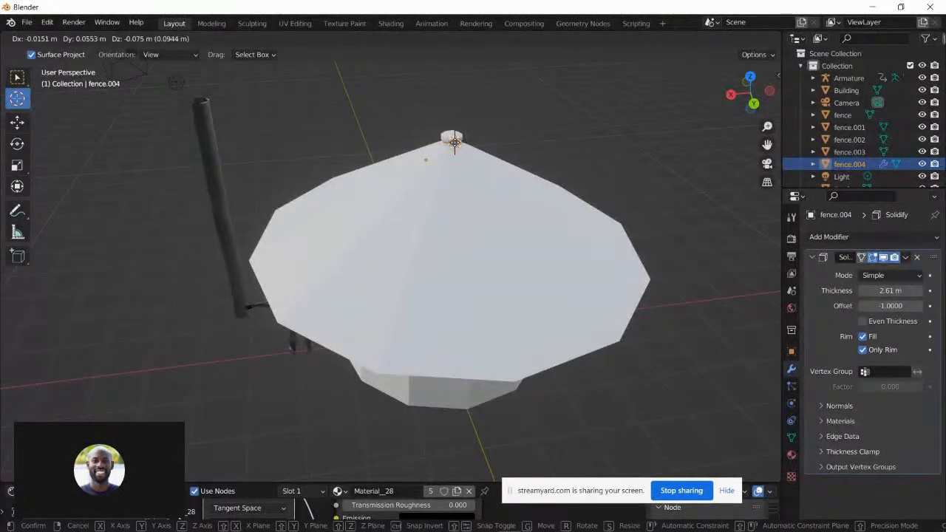
pyautogui.click(454, 142)
pyautogui.moveTo(483, 128); pyautogui.dragTo(339, 173, button='middle')
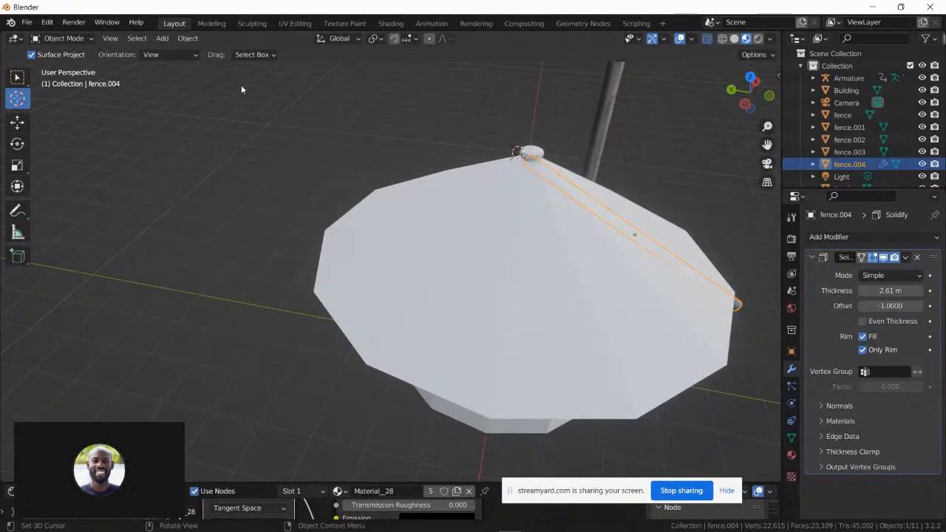
# - Set the roof pole's origin to the 3D cursor at the peak
pyautogui.click(186, 38)
pyautogui.moveTo(214, 67)
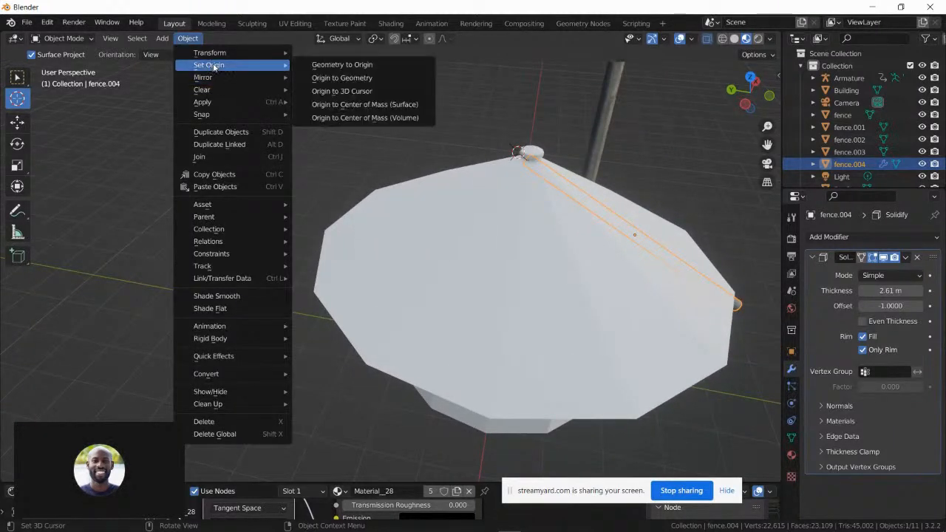
pyautogui.click(369, 93)
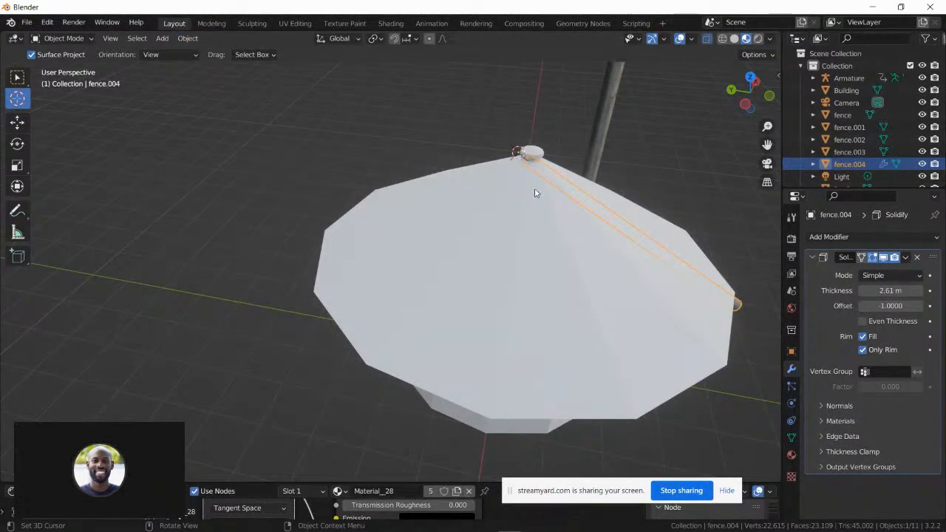
pyautogui.moveTo(535, 193); pyautogui.dragTo(494, 182, button='middle')
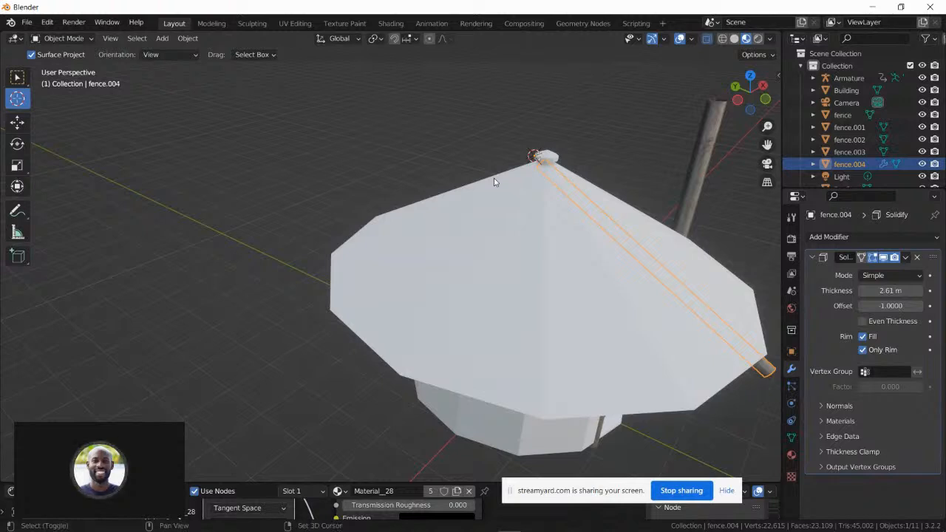
# - Duplicate the roof pole in place and rotate the copy about the global Z axis around the roof's peak
pyautogui.hotkey('shift', 'd')
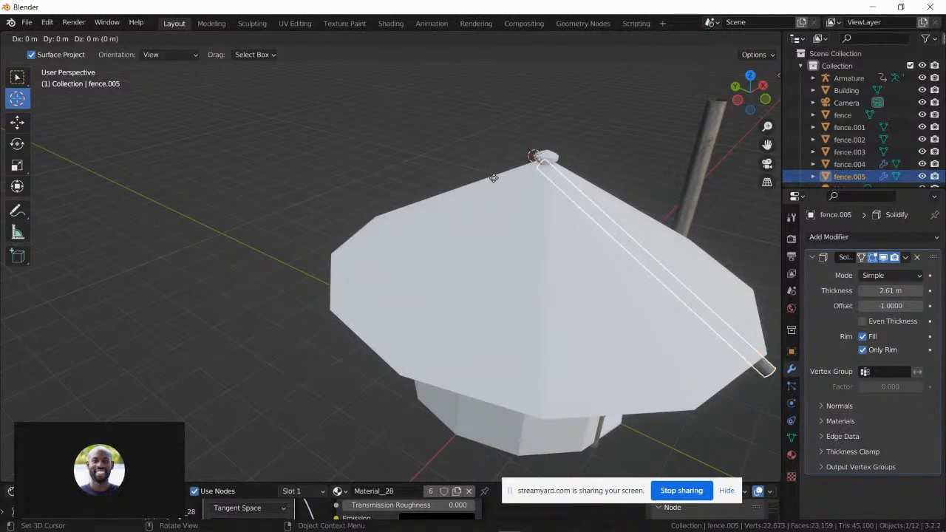
pyautogui.rightClick(494, 178)
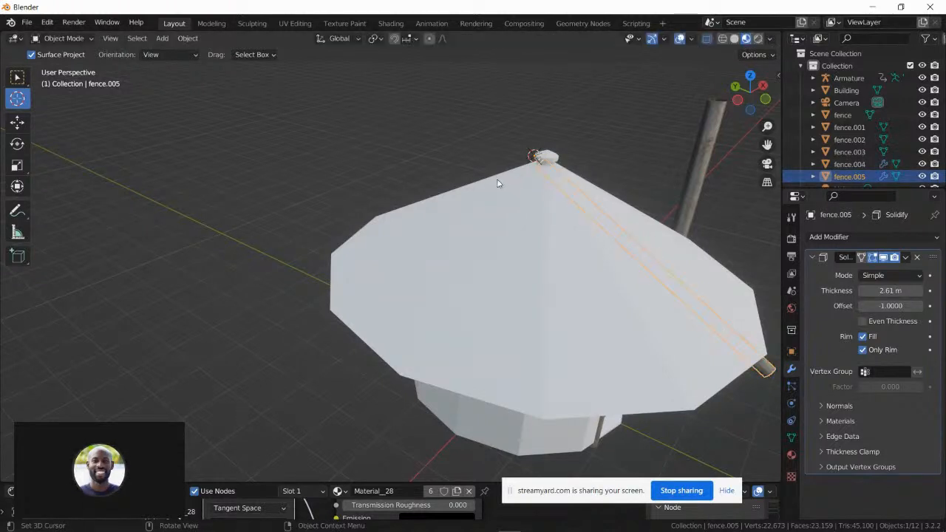
pyautogui.click(22, 145)
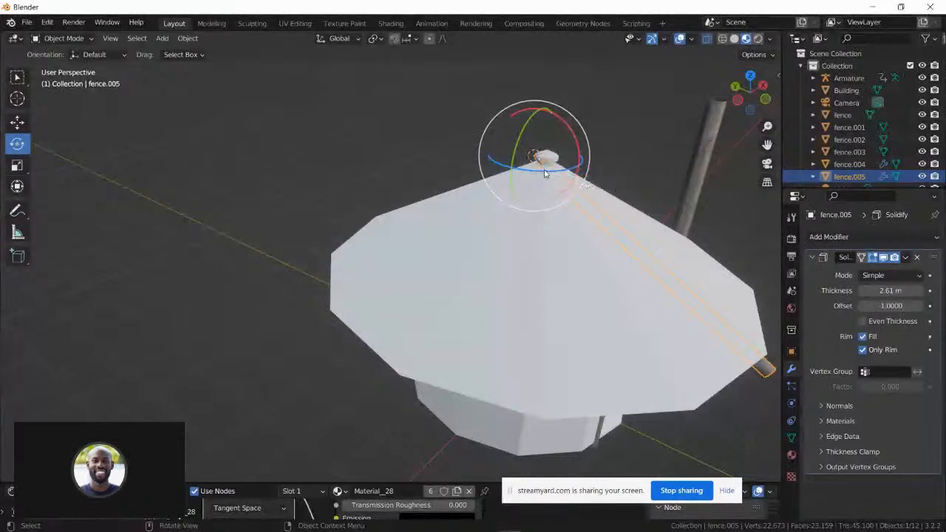
pyautogui.moveTo(545, 173); pyautogui.dragTo(535, 167)
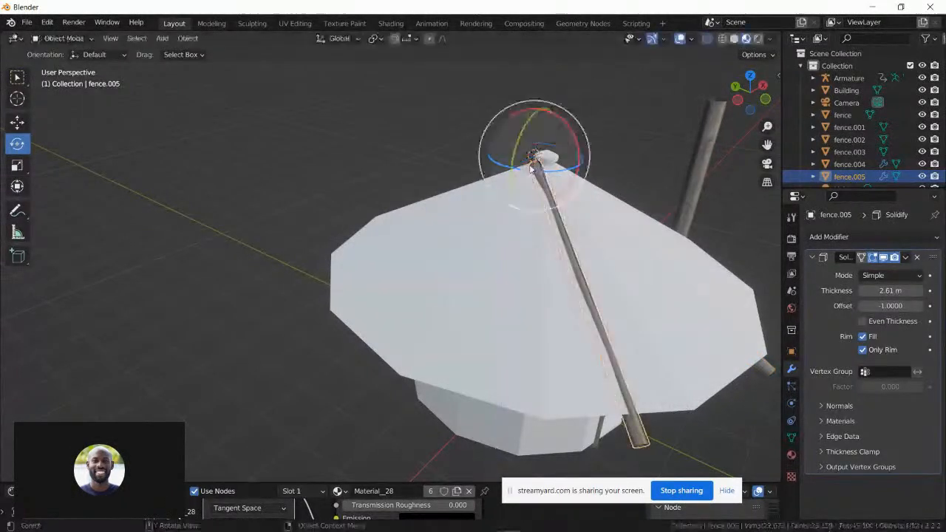
pyautogui.moveTo(536, 167); pyautogui.dragTo(449, 125, button='middle')
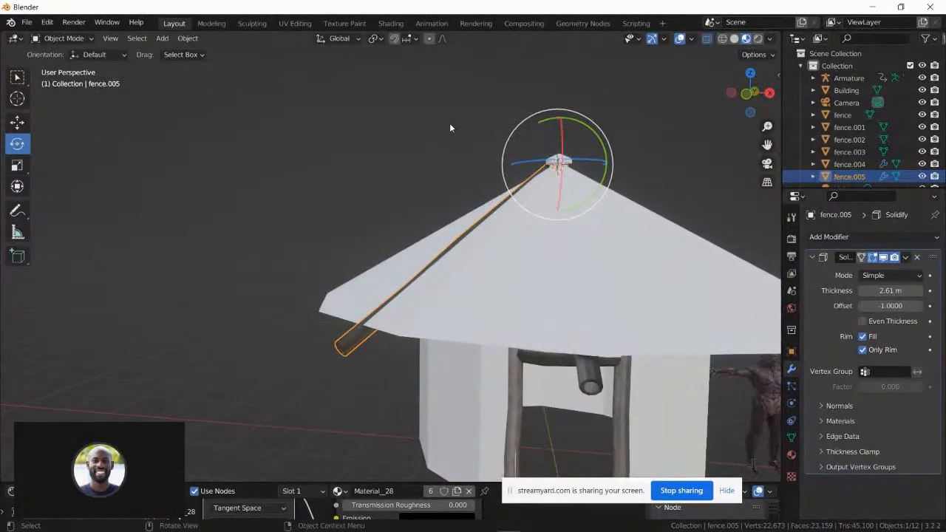
pyautogui.moveTo(524, 141); pyautogui.dragTo(480, 136, button='middle')
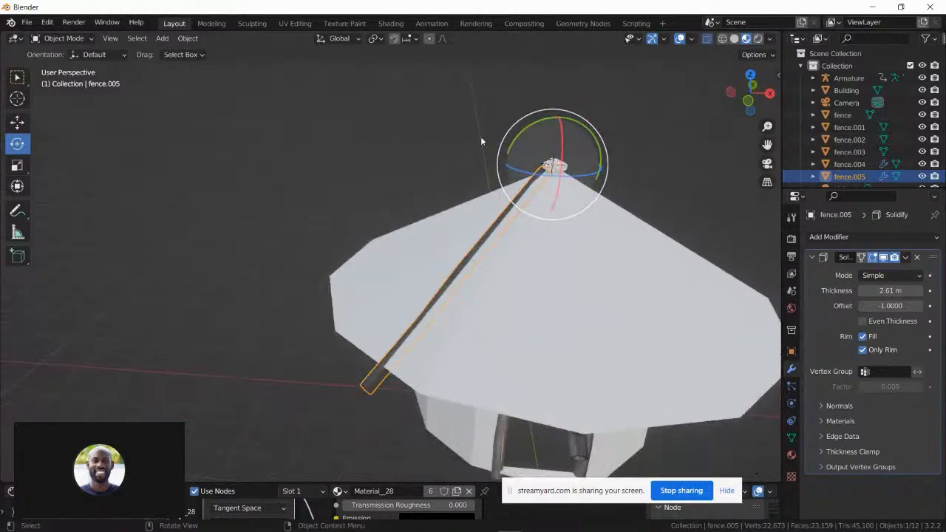
# - Set the Rotate tool's orientation to Local and tilt the copied pole about its own X axis to follow the roof's slope
pyautogui.click(112, 57)
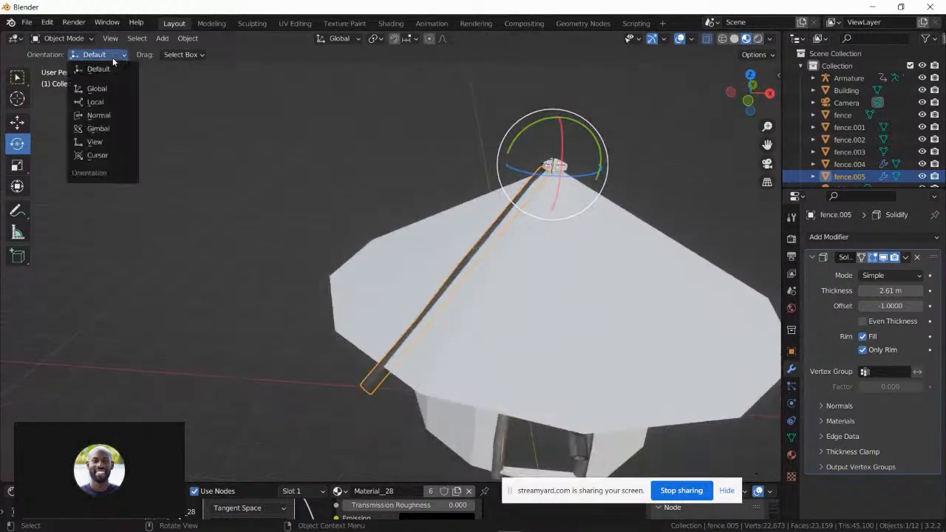
pyautogui.click(104, 101)
pyautogui.moveTo(503, 142); pyautogui.dragTo(558, 126, button='middle')
pyautogui.moveTo(557, 124)
pyautogui.mouseDown()
pyautogui.moveTo(543, 136)
pyautogui.moveTo(517, 122)
pyautogui.moveTo(553, 128)
pyautogui.mouseUp()
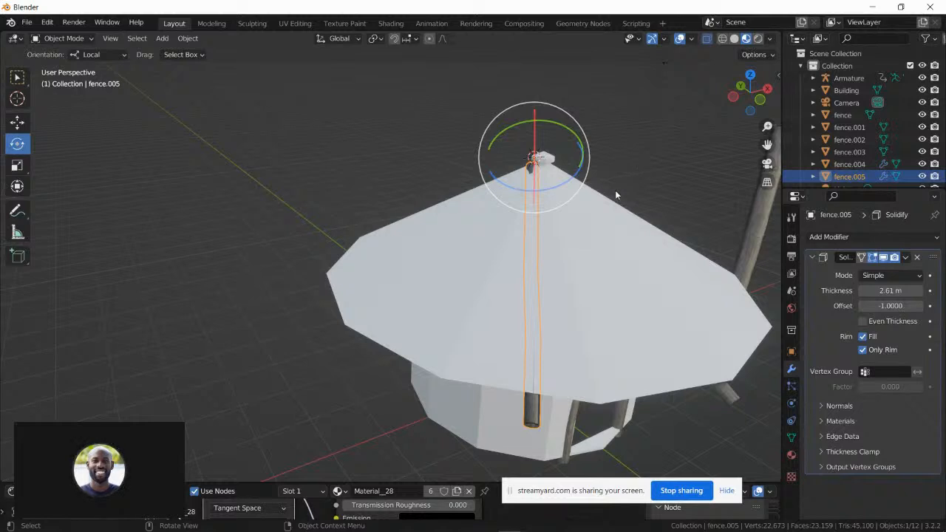
# - Duplicate the tilted pole in place and rotate the new copy about its local Z axis further around the roof
pyautogui.press('g')
pyautogui.click(550, 187)
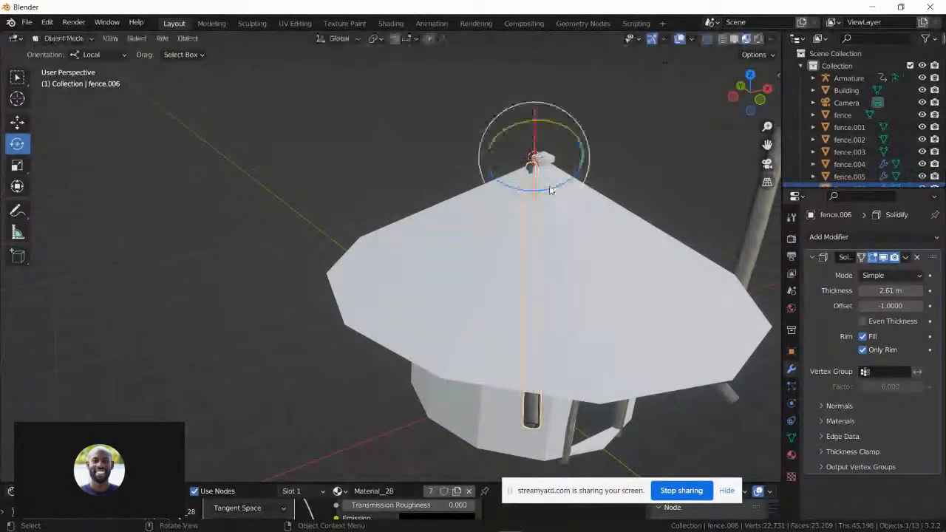
pyautogui.moveTo(555, 185); pyautogui.dragTo(481, 168)
pyautogui.rightClick(481, 168)
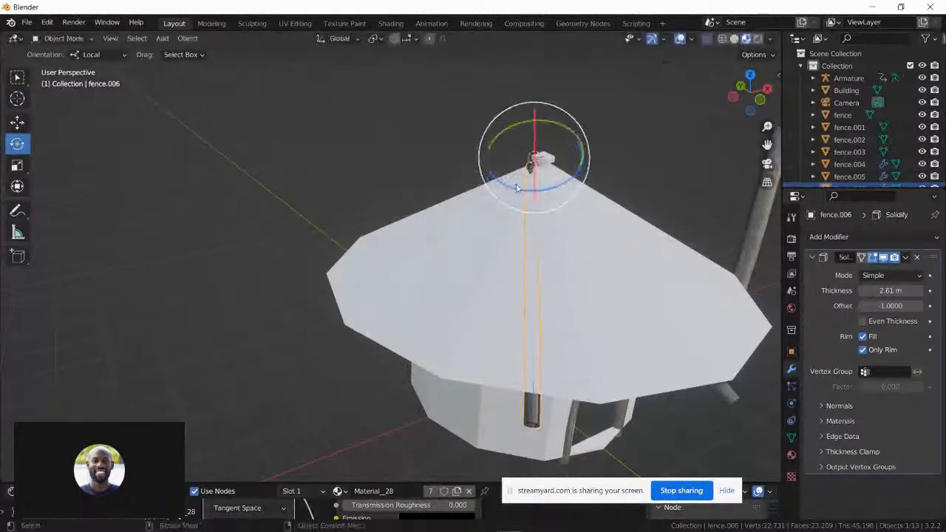
pyautogui.moveTo(566, 186); pyautogui.dragTo(530, 182)
pyautogui.moveTo(530, 182); pyautogui.dragTo(595, 152, button='middle')
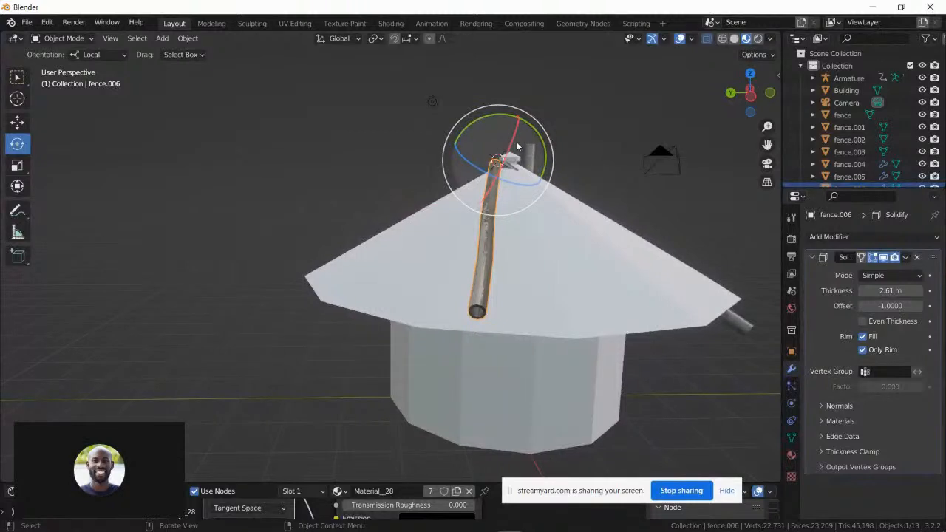
# - Tilt the newest pole about its local X and swing it about its local Z until it lies along the roof's slope
pyautogui.moveTo(518, 139)
pyautogui.mouseDown()
pyautogui.moveTo(519, 157)
pyautogui.moveTo(526, 129)
pyautogui.moveTo(522, 146)
pyautogui.moveTo(506, 118)
pyautogui.moveTo(518, 123)
pyautogui.moveTo(505, 139)
pyautogui.mouseUp()
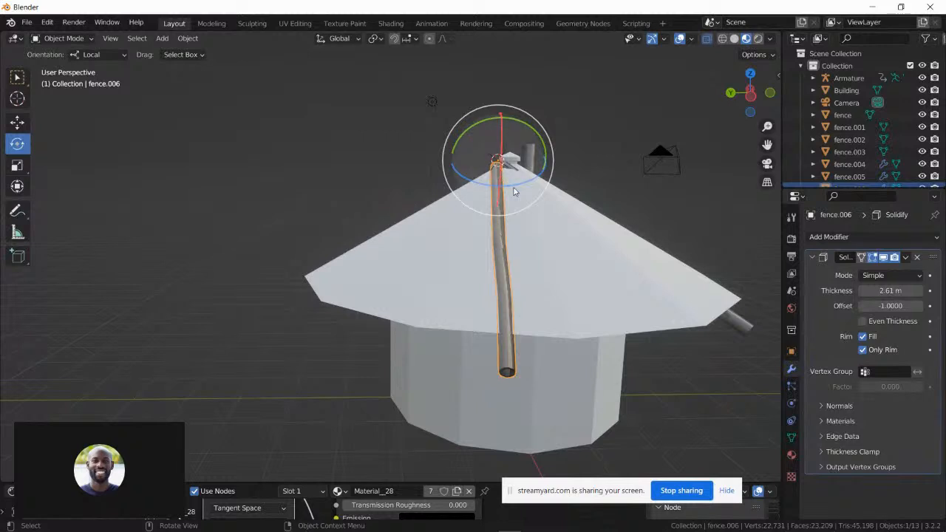
pyautogui.moveTo(511, 186); pyautogui.dragTo(509, 163)
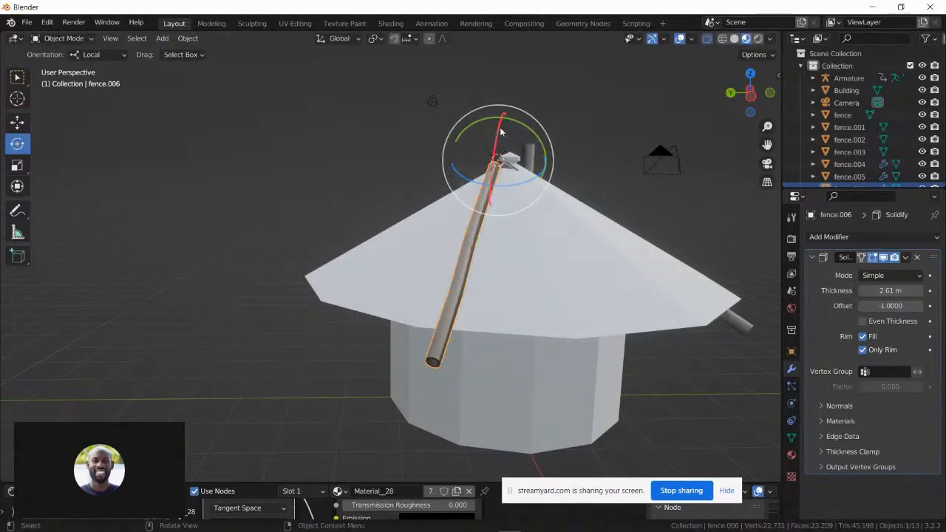
pyautogui.moveTo(500, 131); pyautogui.dragTo(434, 116)
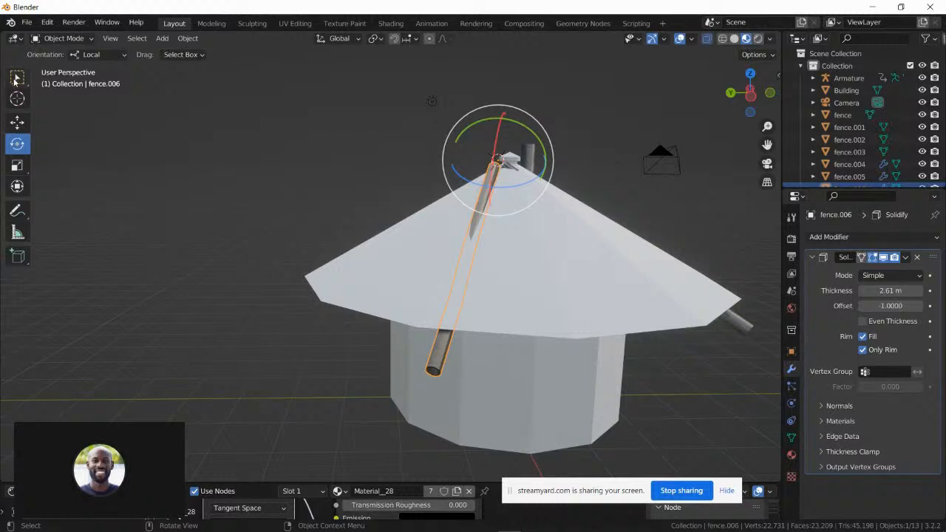
# - Lower the newest roof pole slightly along Z and tilt it about its local X axis to match the roof's slope
pyautogui.click(17, 122)
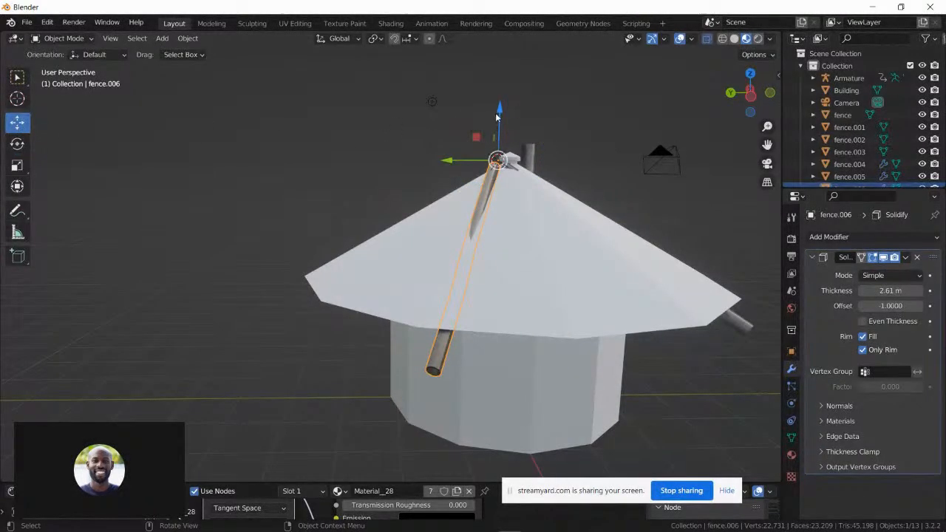
pyautogui.moveTo(499, 118); pyautogui.dragTo(499, 124)
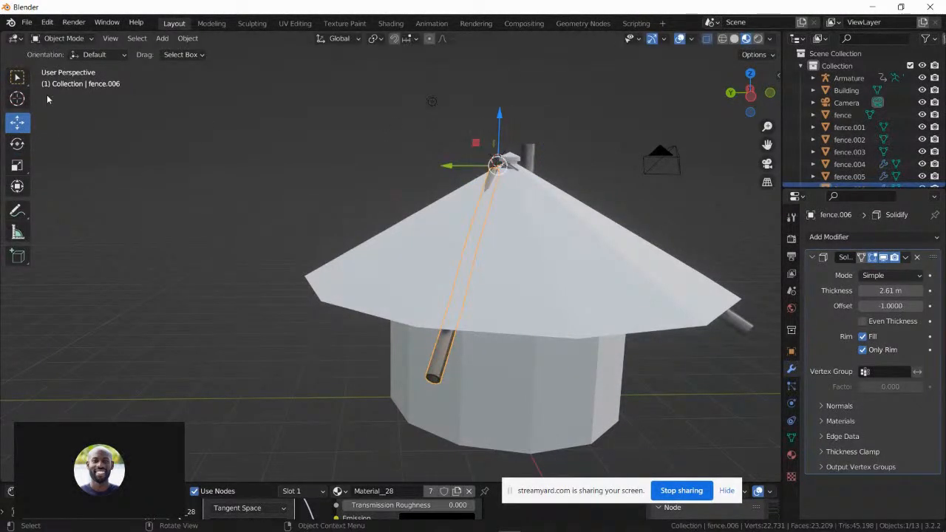
pyautogui.click(17, 142)
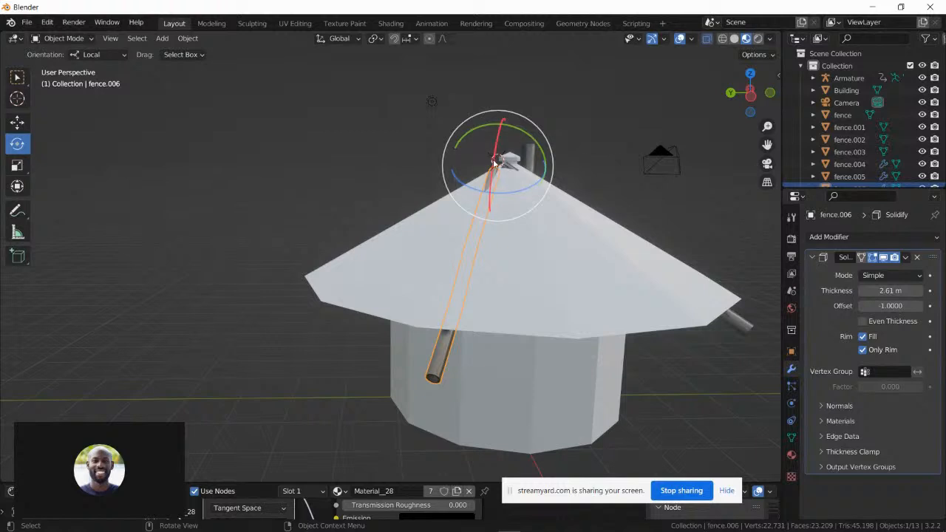
pyautogui.moveTo(495, 161); pyautogui.dragTo(494, 158)
pyautogui.moveTo(444, 178)
pyautogui.mouseDown(button='middle')
pyautogui.moveTo(432, 185)
pyautogui.moveTo(386, 153)
pyautogui.moveTo(428, 169)
pyautogui.mouseUp(button='middle')
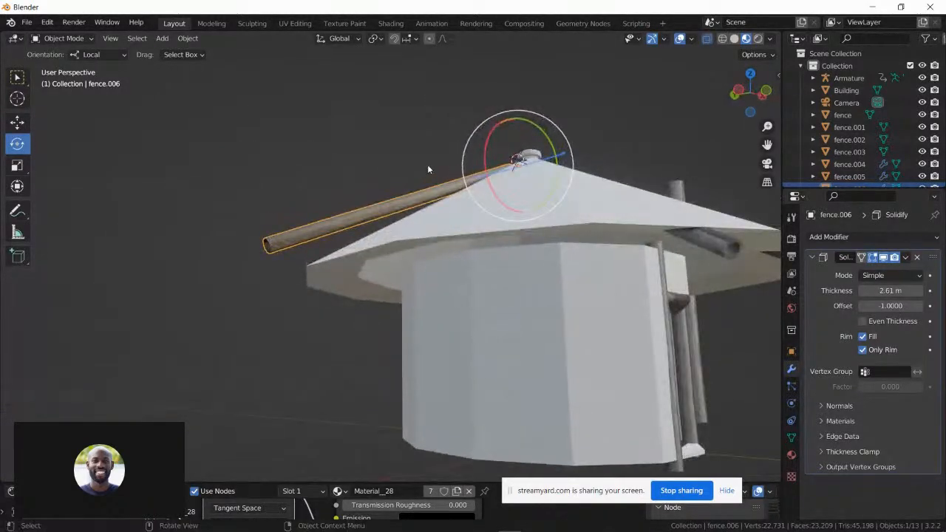
pyautogui.moveTo(485, 155)
pyautogui.mouseDown()
pyautogui.moveTo(485, 164)
pyautogui.moveTo(491, 155)
pyautogui.mouseUp()
pyautogui.moveTo(491, 155); pyautogui.dragTo(518, 167, button='middle')
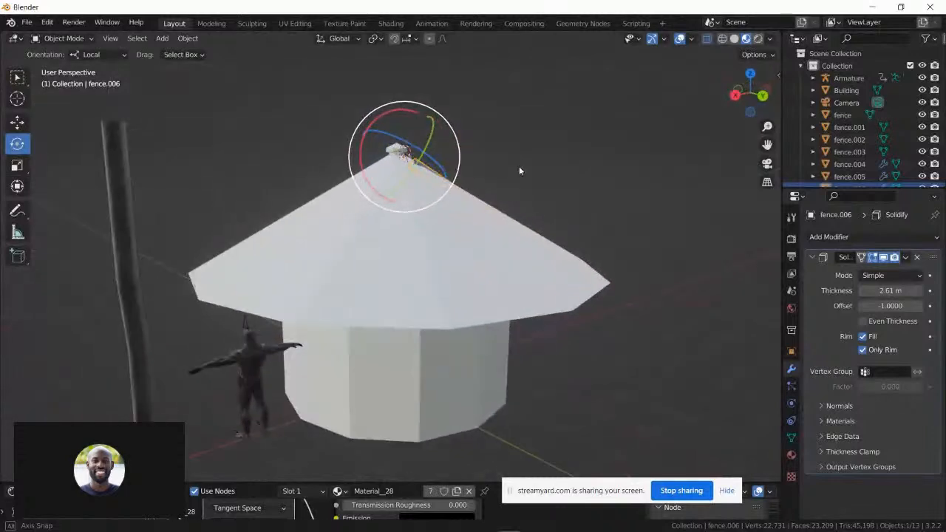
# - Shift the pole slightly along Y so its upper end sits closer to the roof's peak
pyautogui.moveTo(382, 243); pyautogui.dragTo(450, 93, button='middle')
pyautogui.keyDown('shift'); pyautogui.moveTo(355, 139); pyautogui.dragTo(404, 233, button='middle'); pyautogui.keyUp('shift')
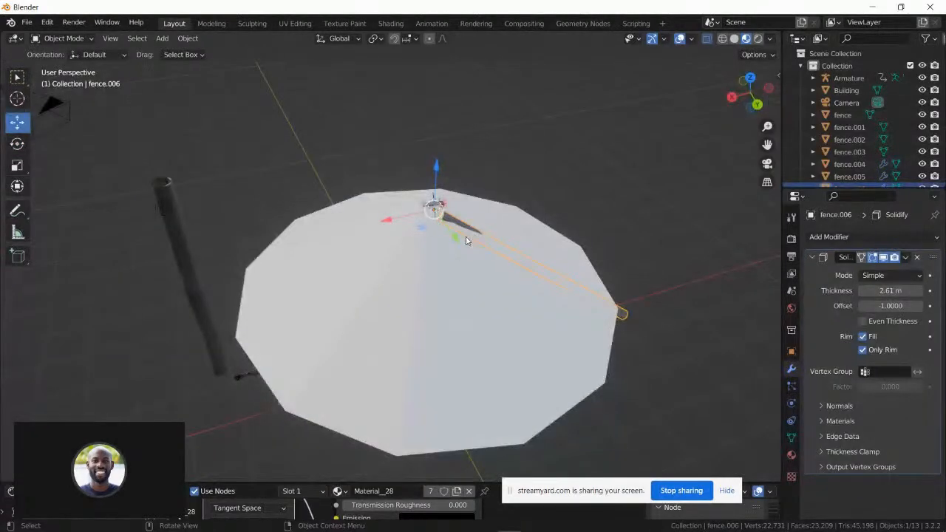
pyautogui.moveTo(455, 239); pyautogui.dragTo(449, 233)
pyautogui.moveTo(449, 232); pyautogui.dragTo(417, 152, button='middle')
pyautogui.scroll(3, 437, 196)
pyautogui.scroll(-4, 415, 181)
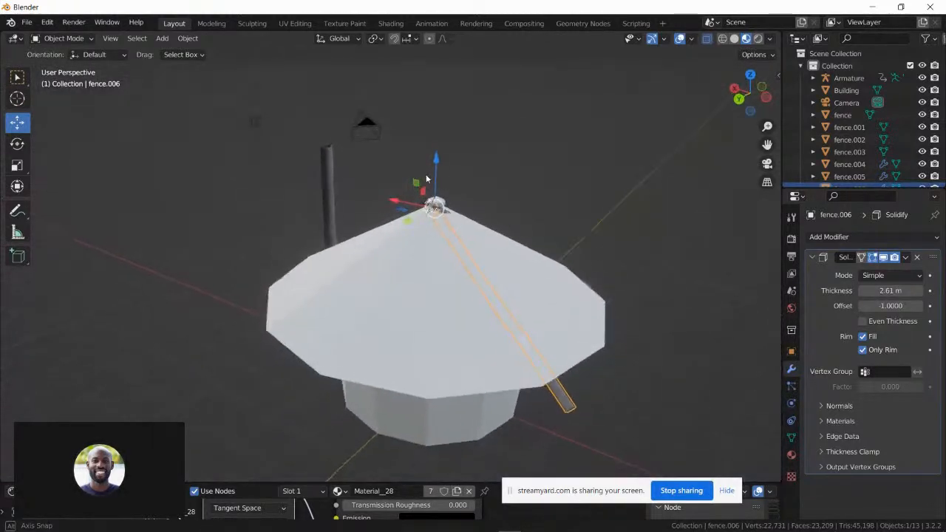
# - Rotate the pole about its local Y and Z axes, and tilt it about local X until it lies under the roof
pyautogui.click(22, 145)
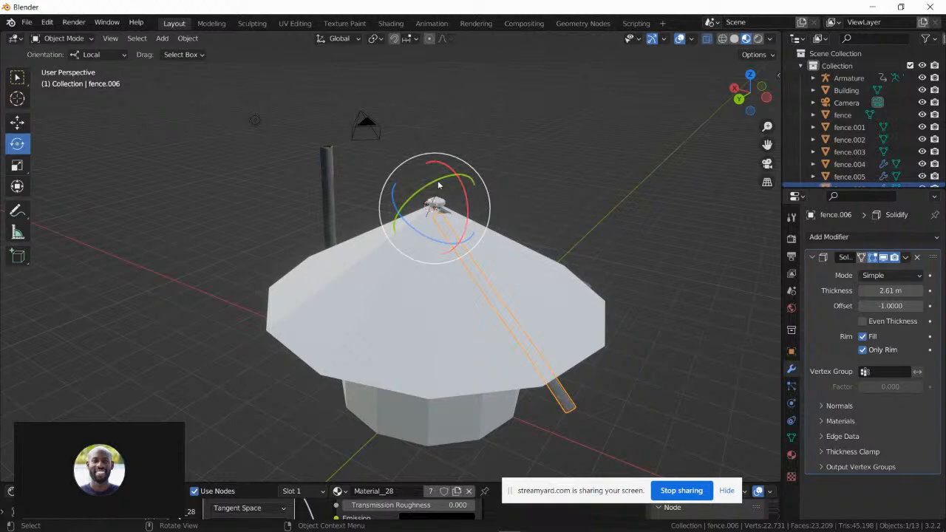
pyautogui.moveTo(438, 185); pyautogui.dragTo(434, 185)
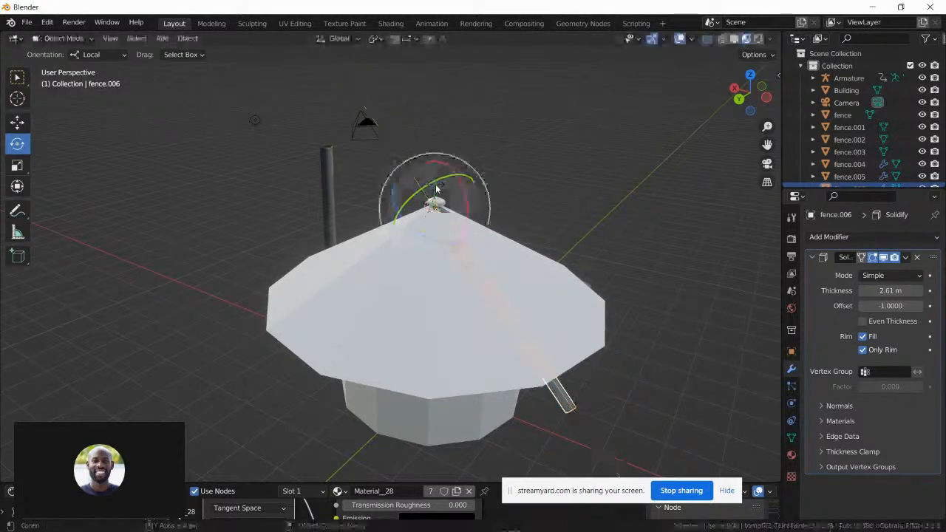
pyautogui.moveTo(448, 245); pyautogui.dragTo(404, 231)
pyautogui.moveTo(401, 236); pyautogui.dragTo(385, 185, button='middle')
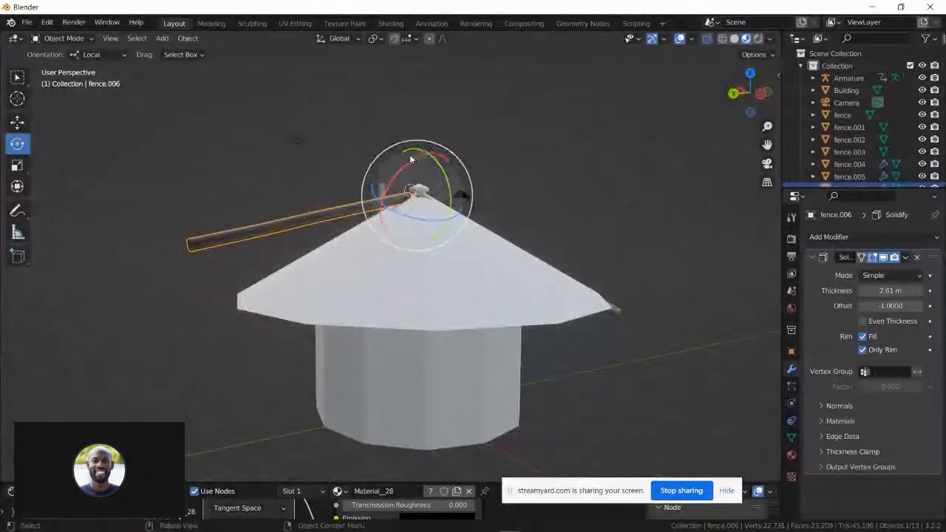
pyautogui.moveTo(437, 164); pyautogui.dragTo(382, 178)
pyautogui.moveTo(381, 176); pyautogui.dragTo(441, 190, button='middle')
pyautogui.moveTo(442, 191)
pyautogui.mouseDown()
pyautogui.moveTo(448, 210)
pyautogui.moveTo(438, 179)
pyautogui.moveTo(441, 188)
pyautogui.mouseUp()
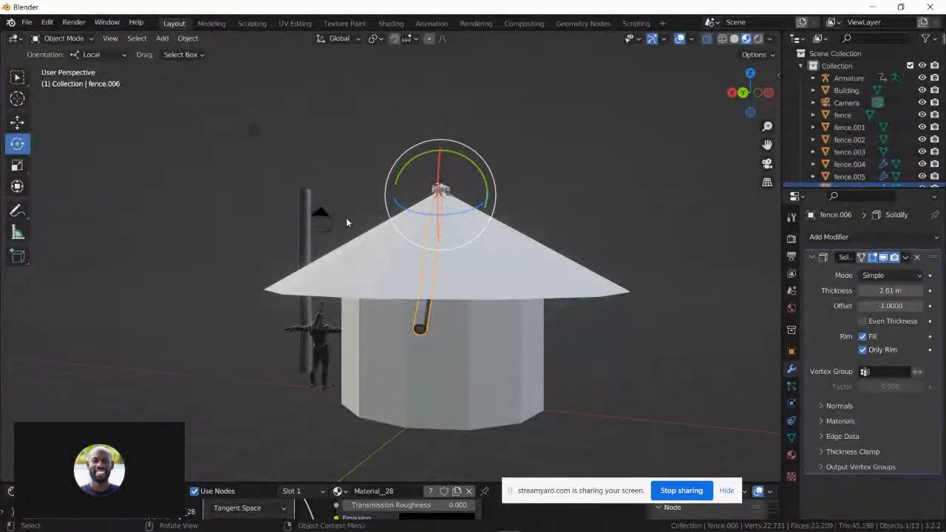
# - Select the roof pole above the doorway and roll it about its local Y axis to level its rotation axes
pyautogui.moveTo(347, 223); pyautogui.dragTo(148, 259, button='middle')
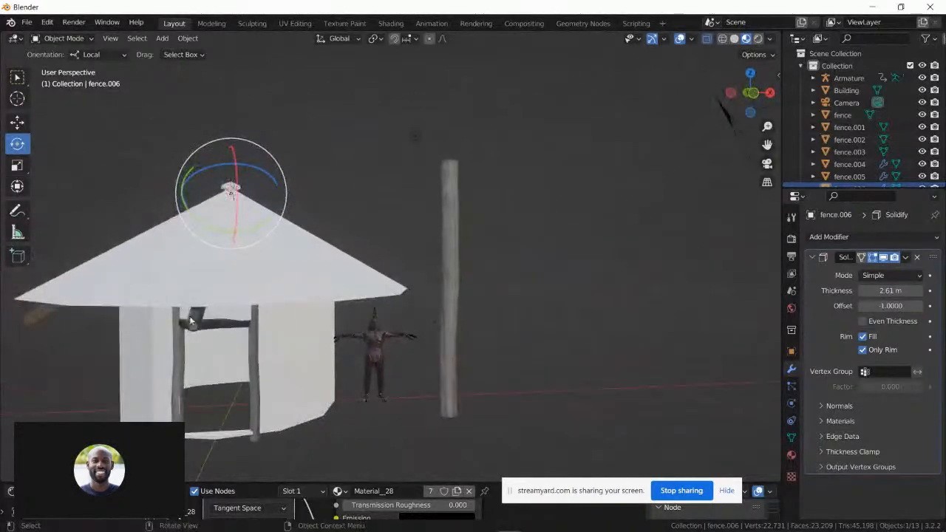
pyautogui.click(204, 333)
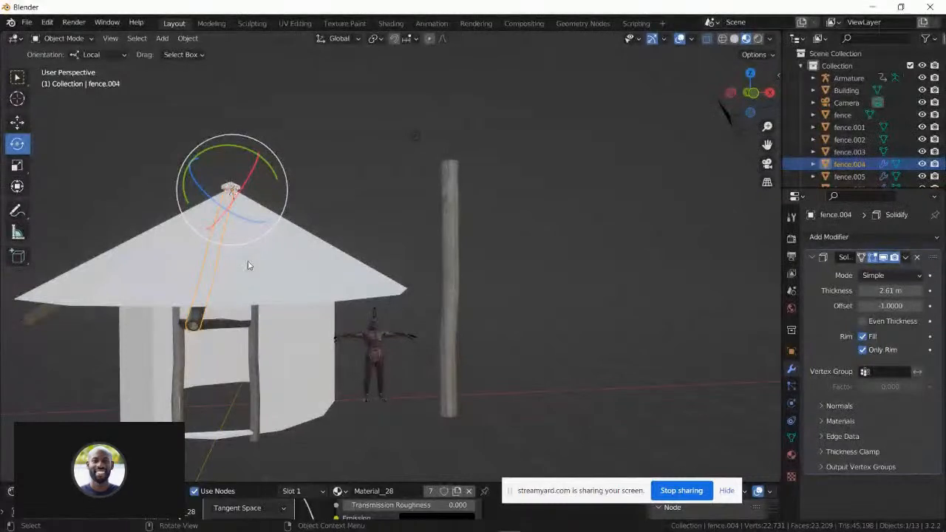
pyautogui.moveTo(275, 178); pyautogui.dragTo(263, 160)
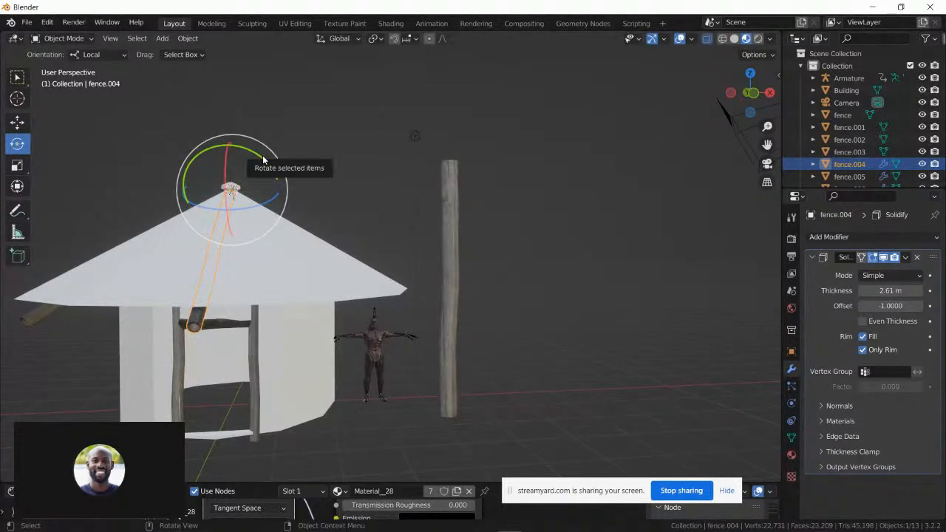
# - Duplicate the doorway roof pole in place and rotate the copy about its local Z axis around the roof's peak
pyautogui.hotkey('shift', 'd')
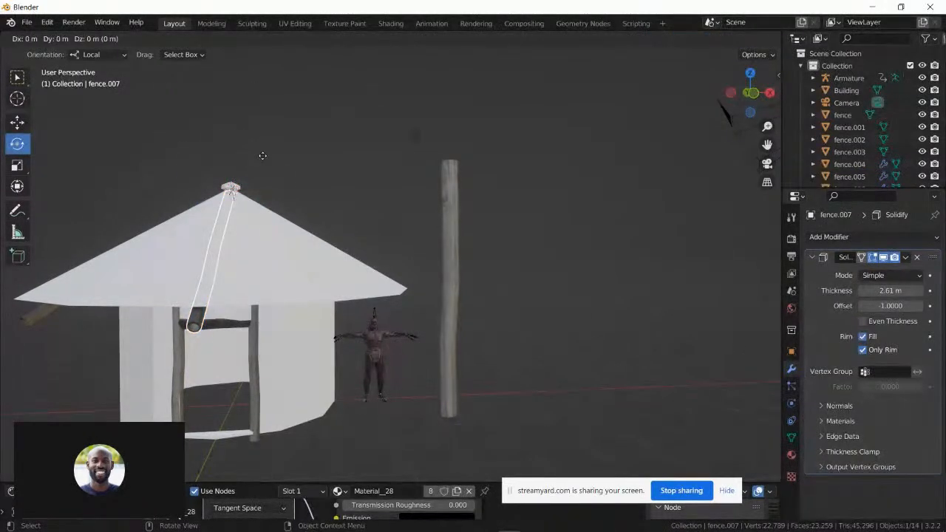
pyautogui.click(263, 157)
pyautogui.moveTo(252, 210); pyautogui.dragTo(254, 189)
pyautogui.moveTo(254, 190); pyautogui.dragTo(131, 174, button='middle')
pyautogui.moveTo(376, 186); pyautogui.dragTo(309, 246, button='middle')
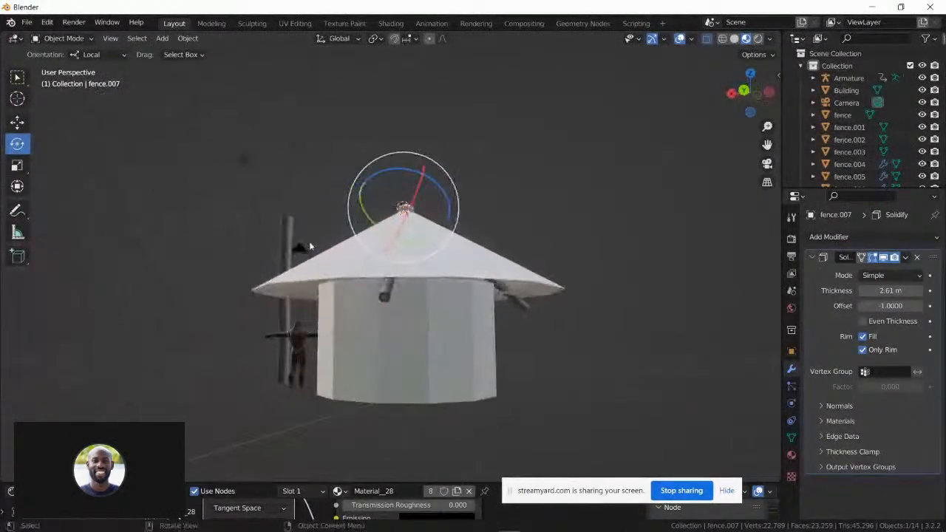
# - Duplicate the rear roof pole in place, swing the copy about local Z and tilt it about local X along the roof's slope
pyautogui.click(379, 294)
pyautogui.moveTo(384, 291); pyautogui.dragTo(383, 255, button='middle')
pyautogui.hotkey('shift', 'd')
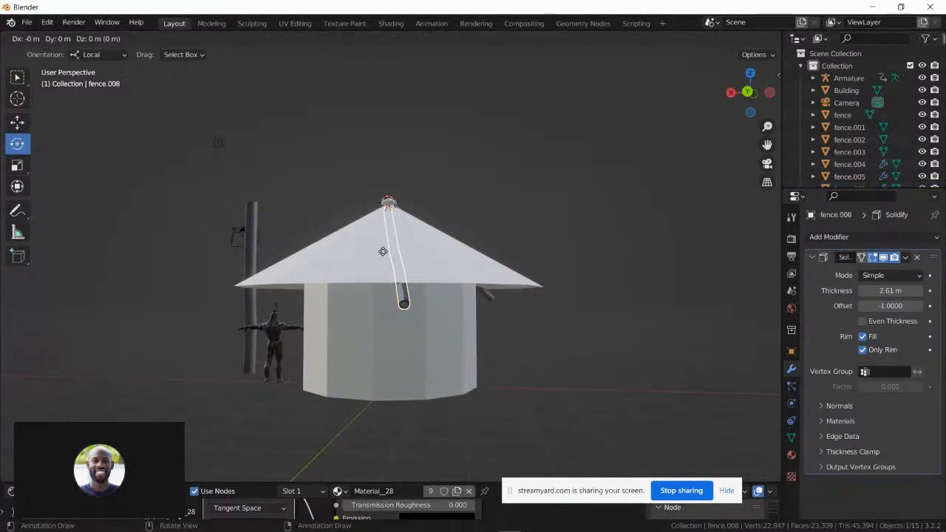
pyautogui.click(383, 252)
pyautogui.moveTo(423, 226); pyautogui.dragTo(379, 225)
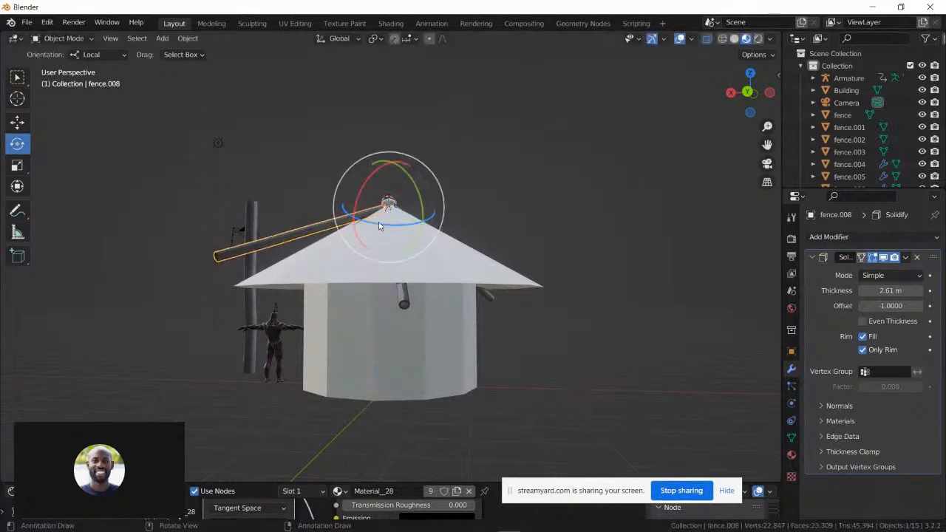
pyautogui.moveTo(364, 190); pyautogui.dragTo(364, 198)
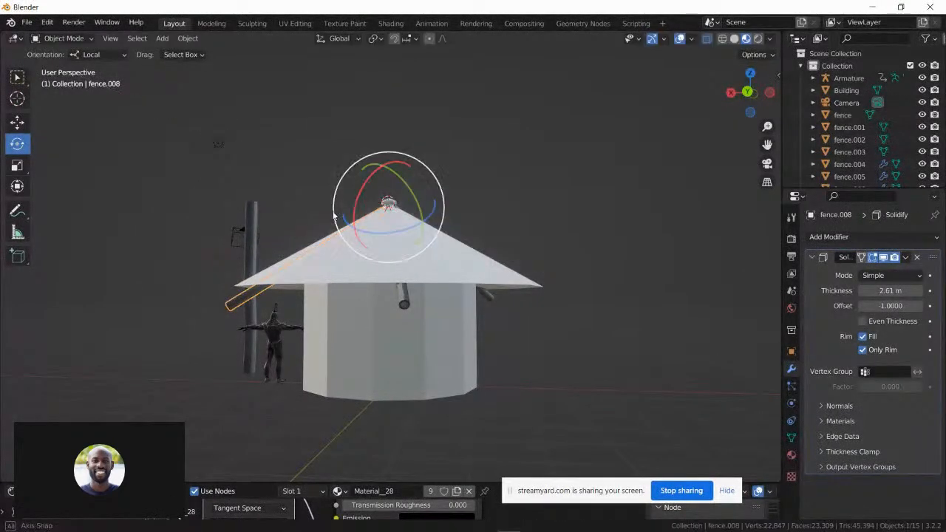
pyautogui.moveTo(364, 198); pyautogui.dragTo(599, 212, button='middle')
pyautogui.moveTo(235, 242); pyautogui.dragTo(263, 244, button='middle')
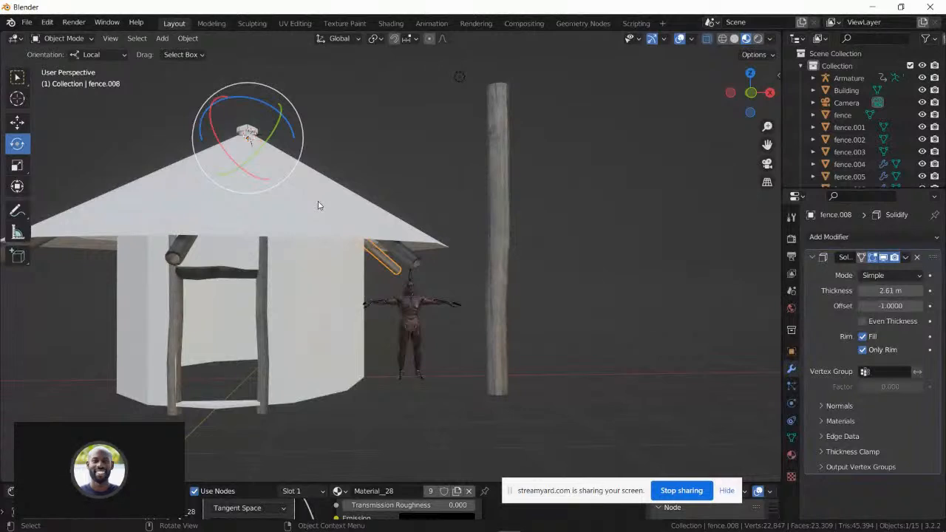
# - Select the original upright post beside the hut and move it along X to the hut's centre
pyautogui.click(498, 194)
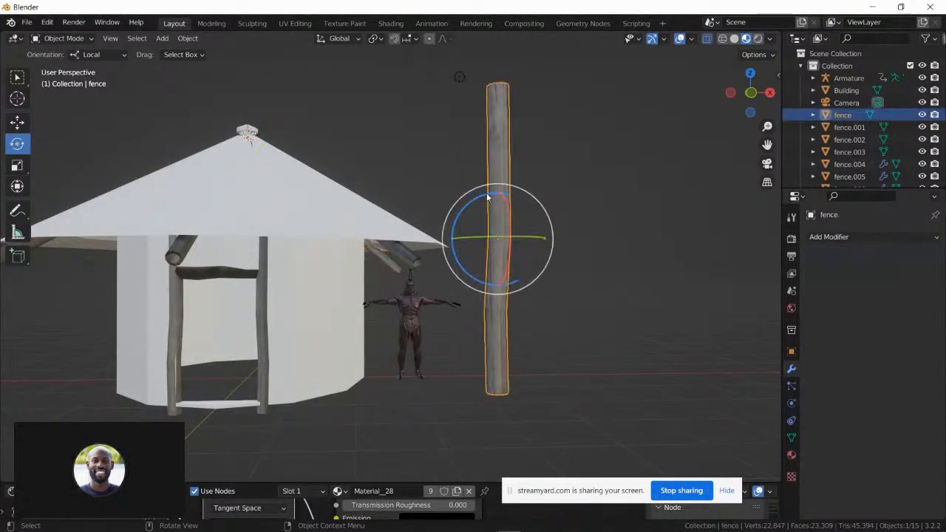
pyautogui.moveTo(303, 179); pyautogui.dragTo(456, 229, button='middle')
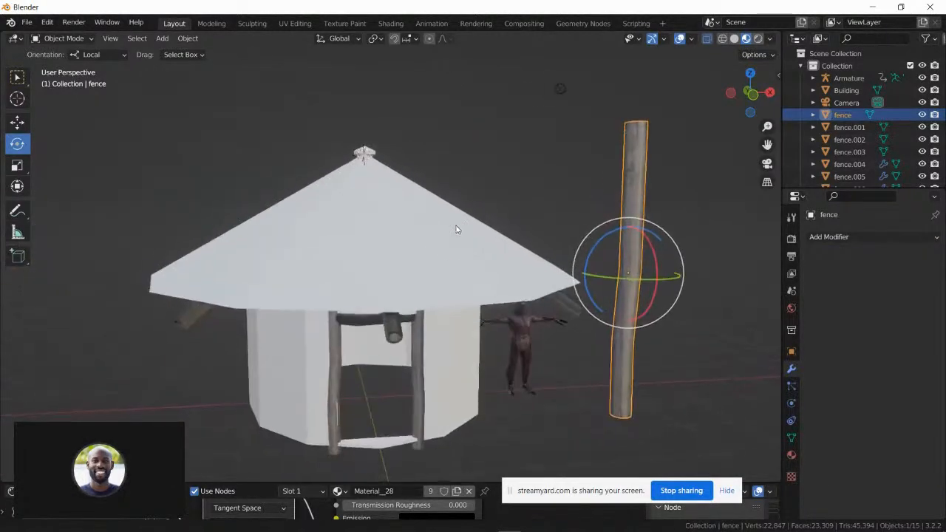
pyautogui.click(17, 122)
pyautogui.moveTo(673, 271); pyautogui.dragTo(414, 271)
pyautogui.moveTo(414, 270); pyautogui.dragTo(270, 238, button='middle')
# - Position the post beneath the roof's peak, lower it along Z until its top meets the peak, and nudge it along X
pyautogui.press('g')
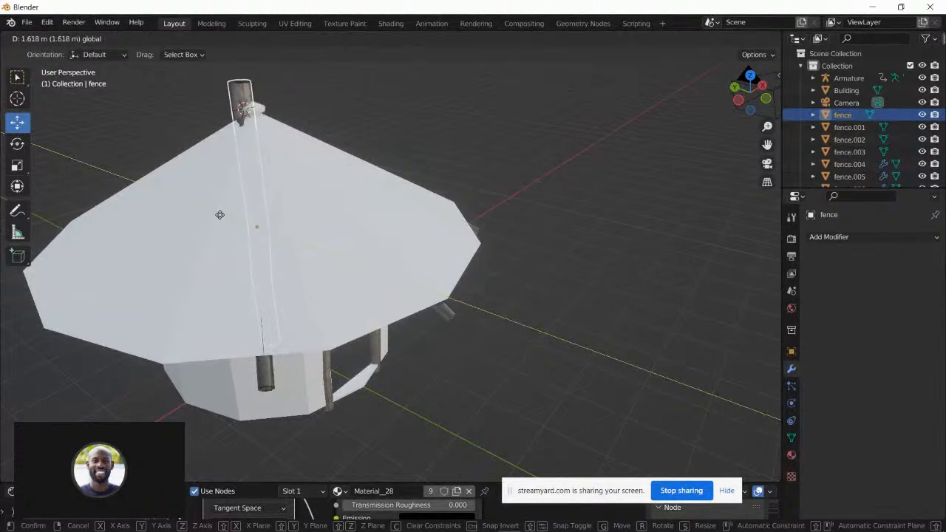
pyautogui.click(223, 217)
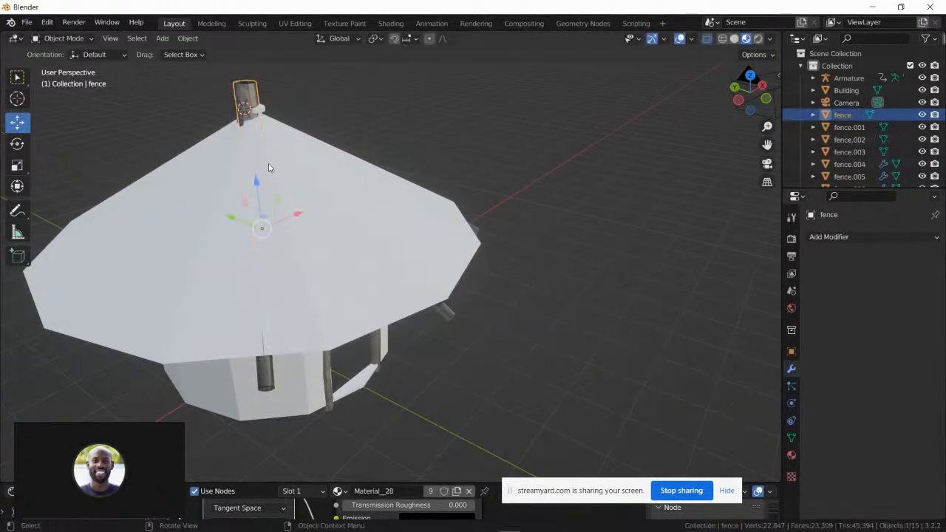
pyautogui.moveTo(263, 177); pyautogui.dragTo(271, 205)
pyautogui.moveTo(271, 205); pyautogui.dragTo(339, 246, button='middle')
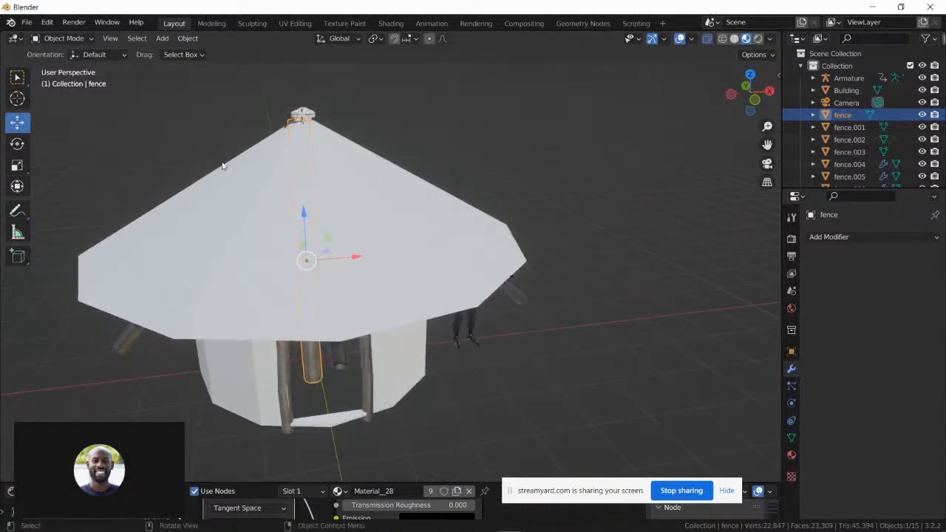
pyautogui.moveTo(356, 257); pyautogui.dragTo(360, 259)
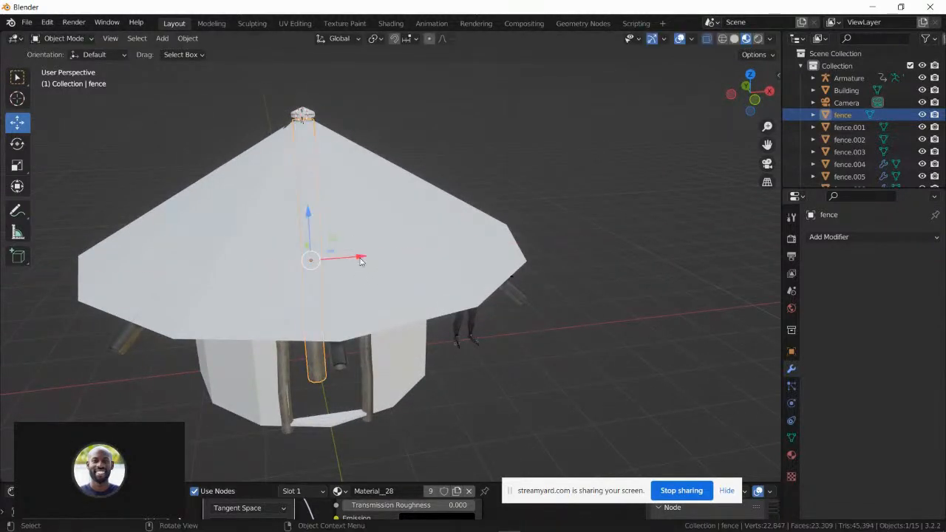
# - Examine the centre post's position beneath the roof's peak and behind the doorway frame from several angles
pyautogui.moveTo(346, 223); pyautogui.dragTo(329, 190, button='middle')
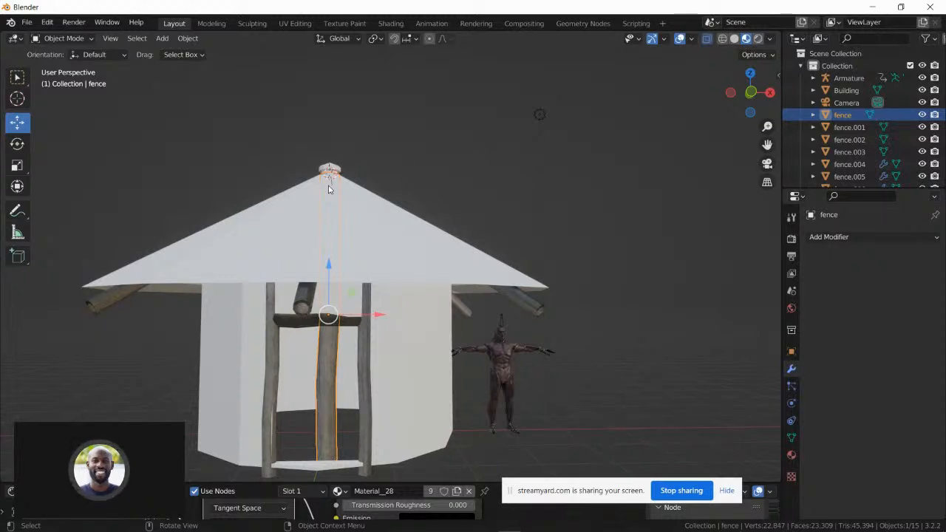
pyautogui.moveTo(329, 189); pyautogui.dragTo(252, 290, button='middle')
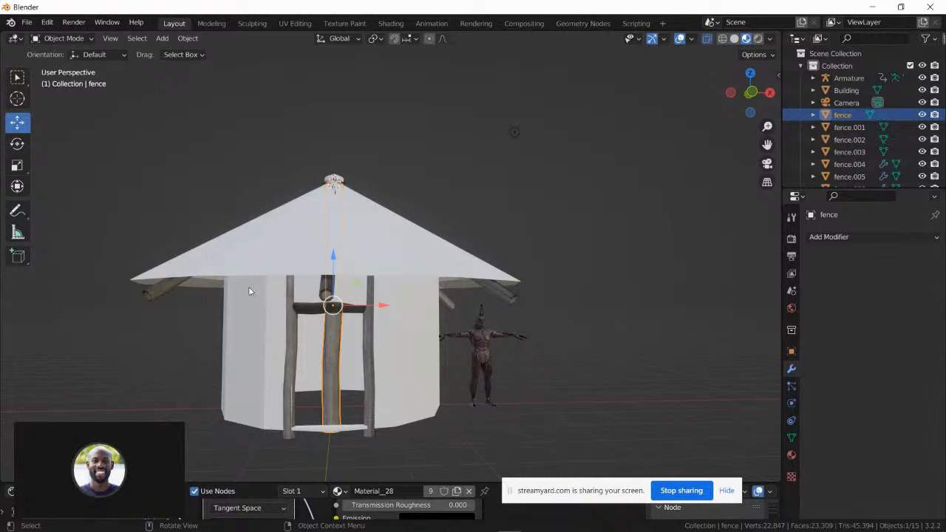
pyautogui.moveTo(251, 292); pyautogui.dragTo(247, 312, button='middle')
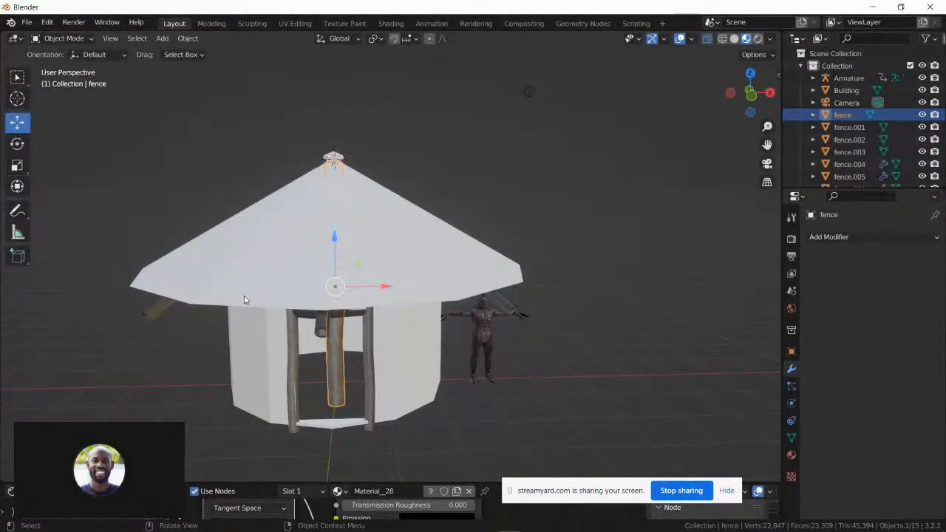
pyautogui.moveTo(245, 300); pyautogui.dragTo(239, 285, button='middle')
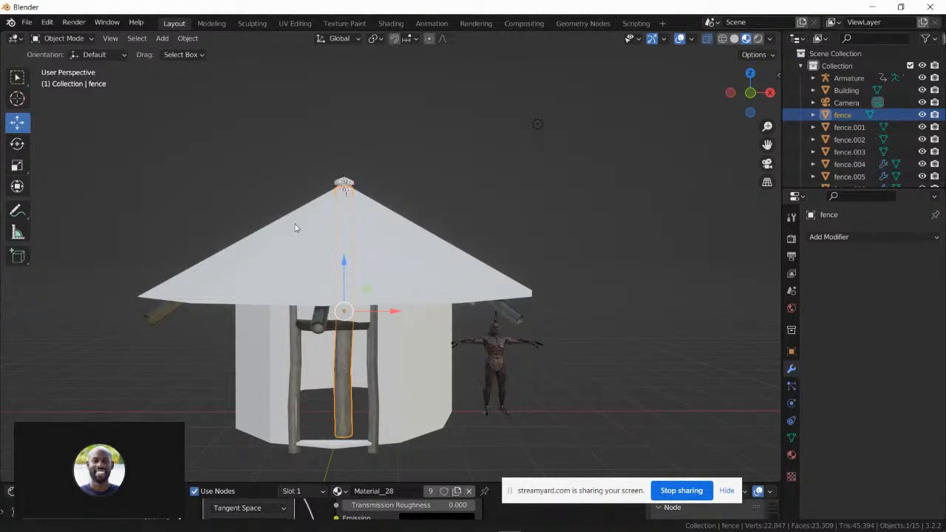
pyautogui.scroll(2, 295, 224)
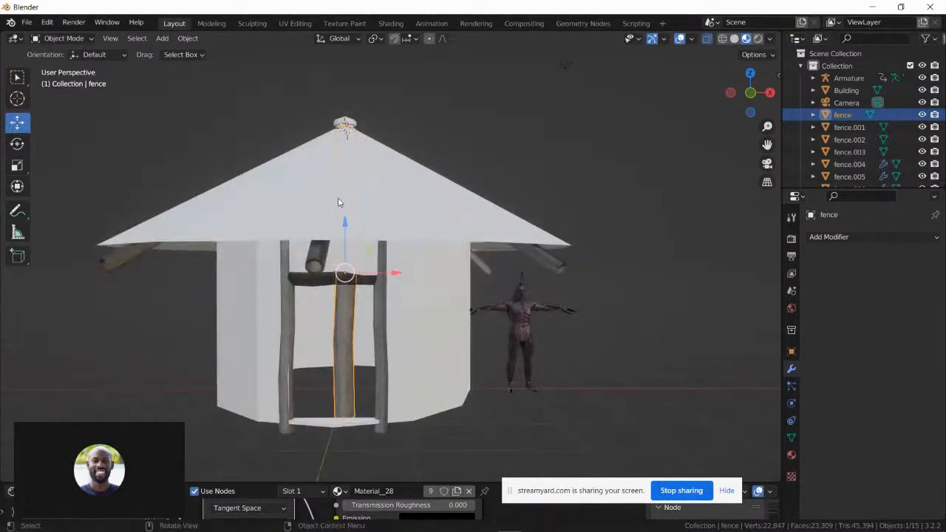
pyautogui.scroll(3, 338, 197)
pyautogui.moveTo(369, 192); pyautogui.dragTo(394, 185, button='middle')
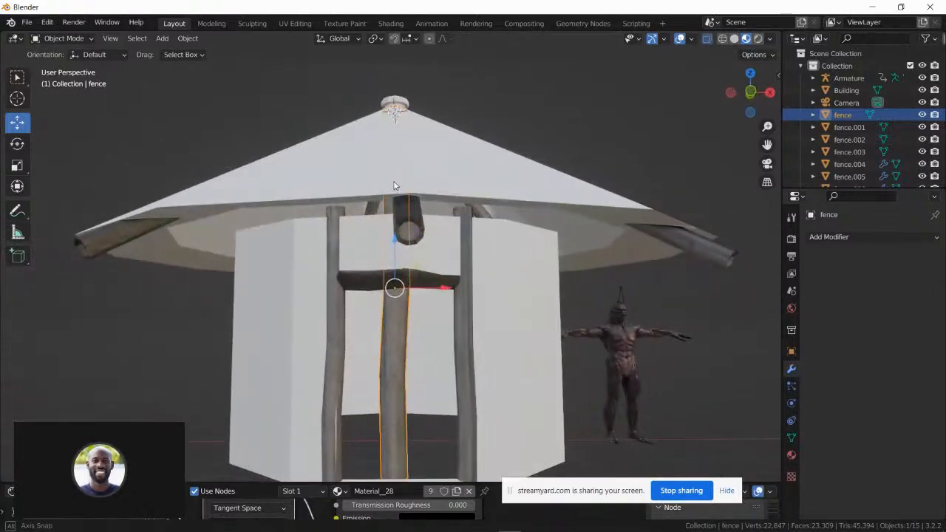
# - Select the top edge loop of the hut's walls in Edit Mode, raise it along Z into the roof, and return to Object Mode
pyautogui.click(268, 239)
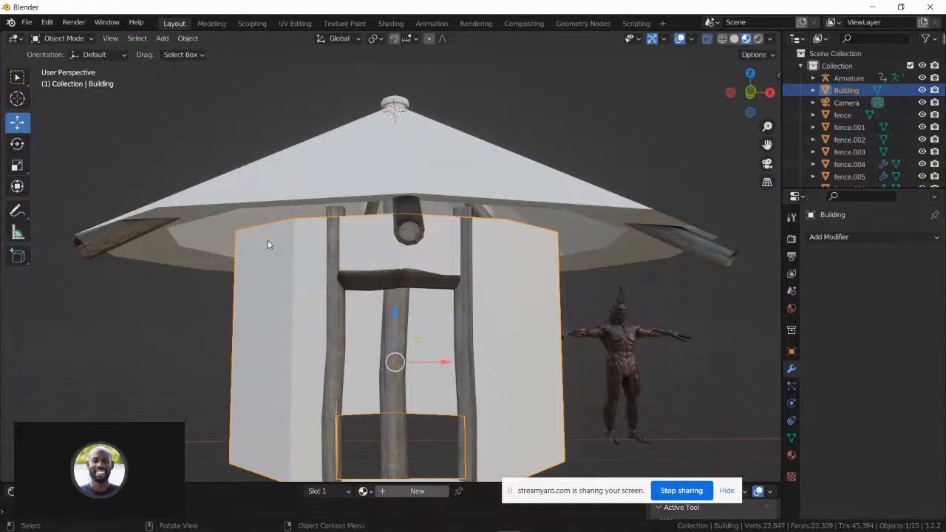
pyautogui.moveTo(267, 240); pyautogui.dragTo(269, 246, button='middle')
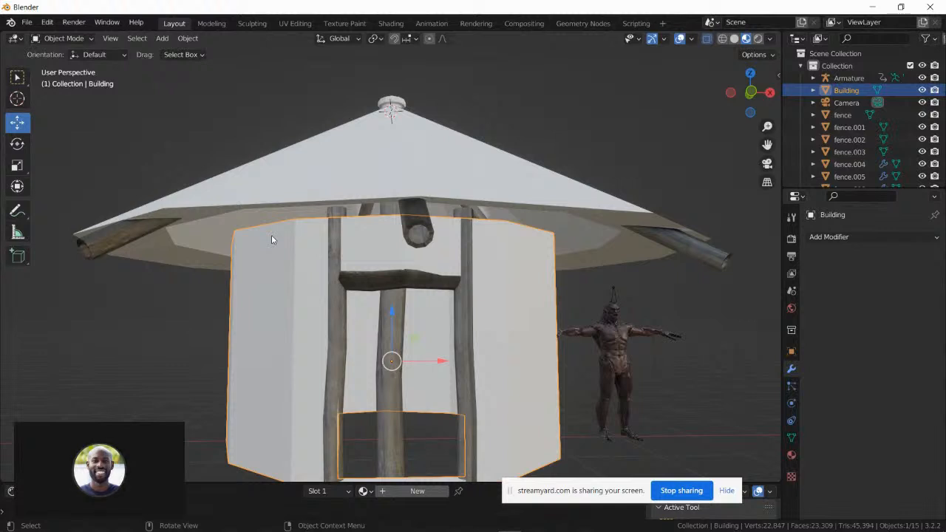
pyautogui.press('Tab')
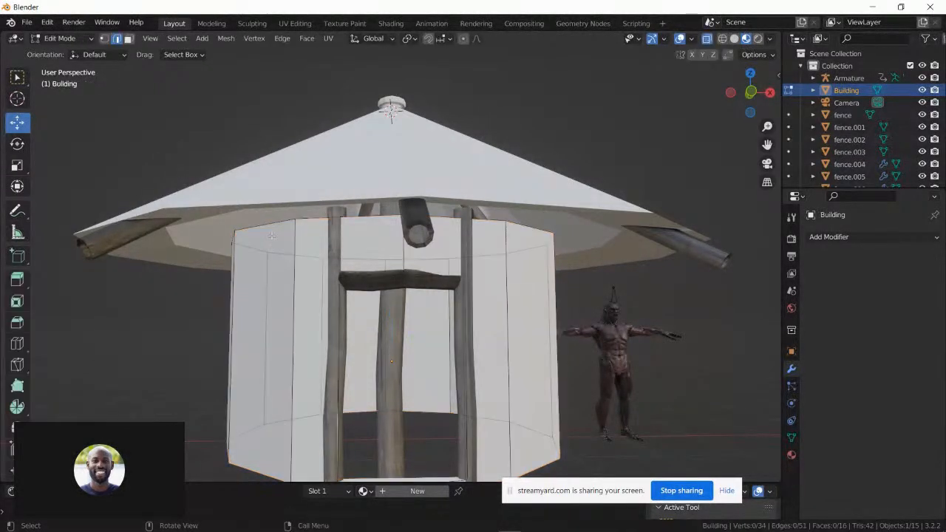
pyautogui.click(275, 224)
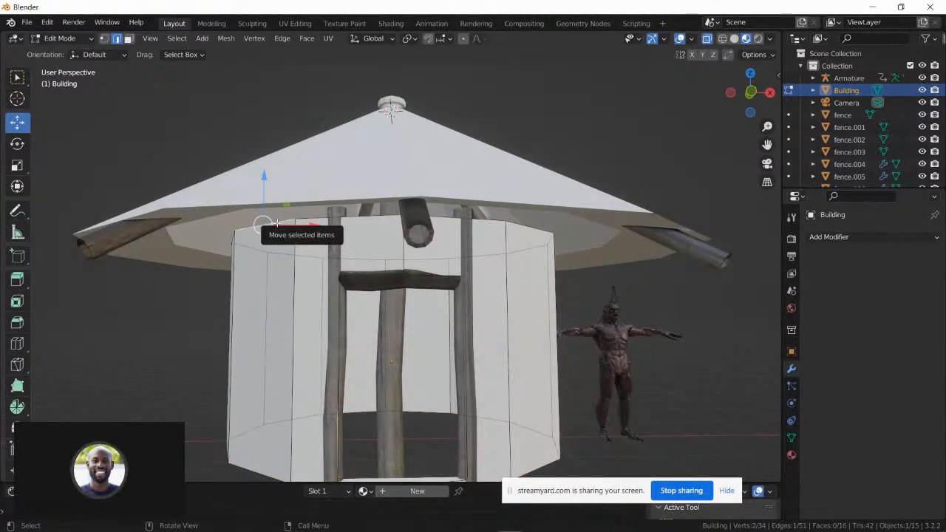
pyautogui.keyDown('alt'); pyautogui.click(392, 198); pyautogui.keyUp('alt')
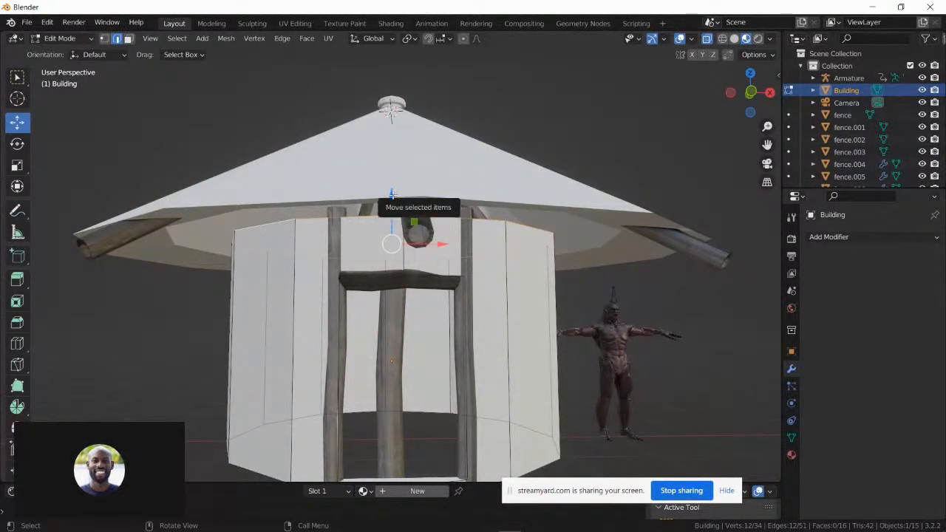
pyautogui.moveTo(391, 196); pyautogui.dragTo(391, 157)
pyautogui.moveTo(391, 222); pyautogui.dragTo(400, 285, button='middle')
pyautogui.moveTo(380, 171); pyautogui.dragTo(346, 323, button='middle')
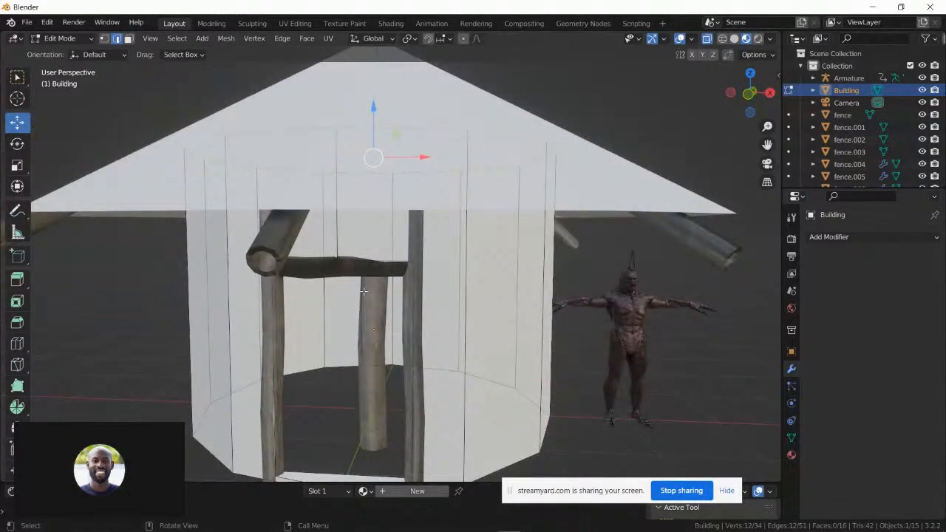
pyautogui.scroll(-1, 363, 292)
pyautogui.moveTo(363, 291); pyautogui.dragTo(370, 266, button='middle')
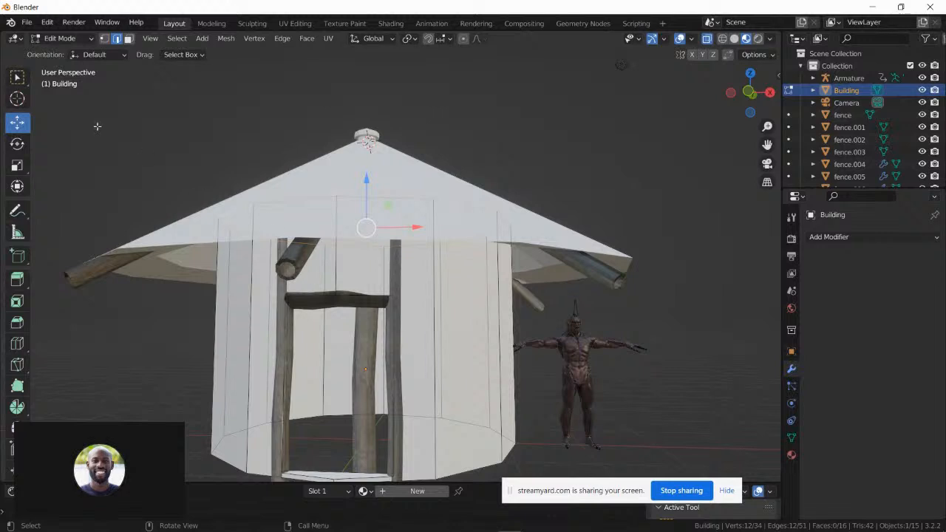
pyautogui.click(73, 39)
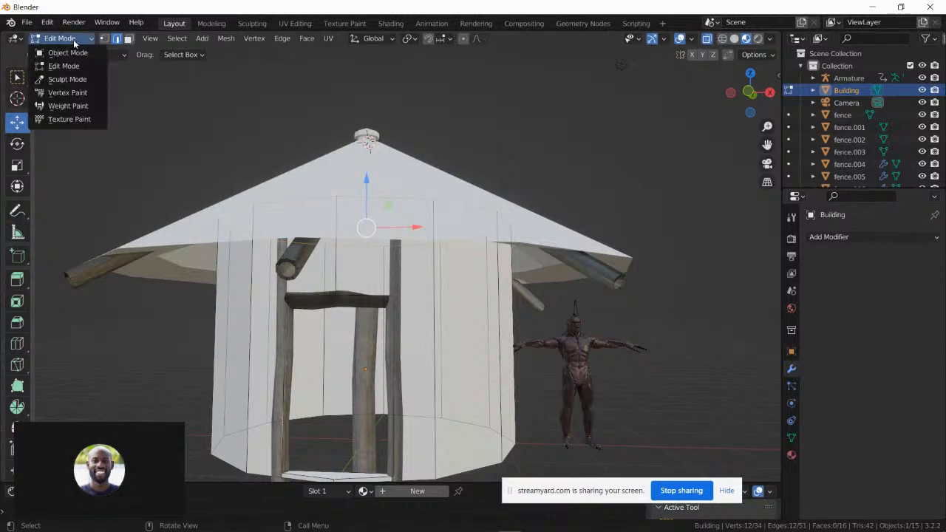
pyautogui.click(73, 53)
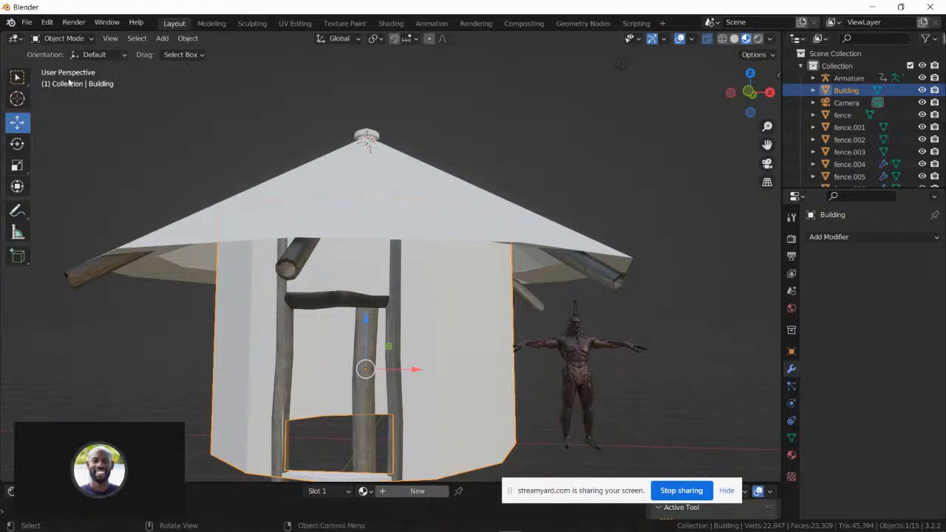
pyautogui.moveTo(186, 228); pyautogui.dragTo(219, 194, button='middle')
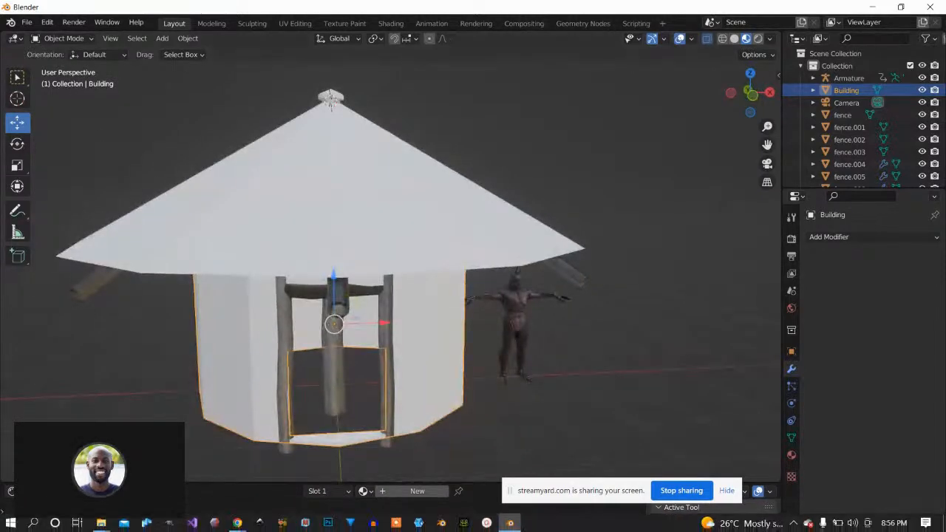
# - Switch to the browser and view the Dry Mud Field 001 texture page on Poly Haven
pyautogui.moveTo(237, 522)
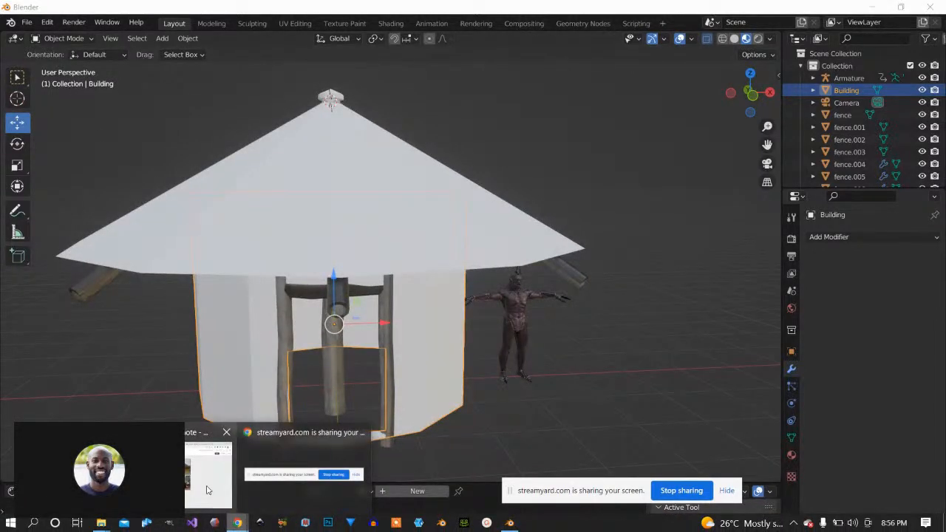
pyautogui.click(189, 468)
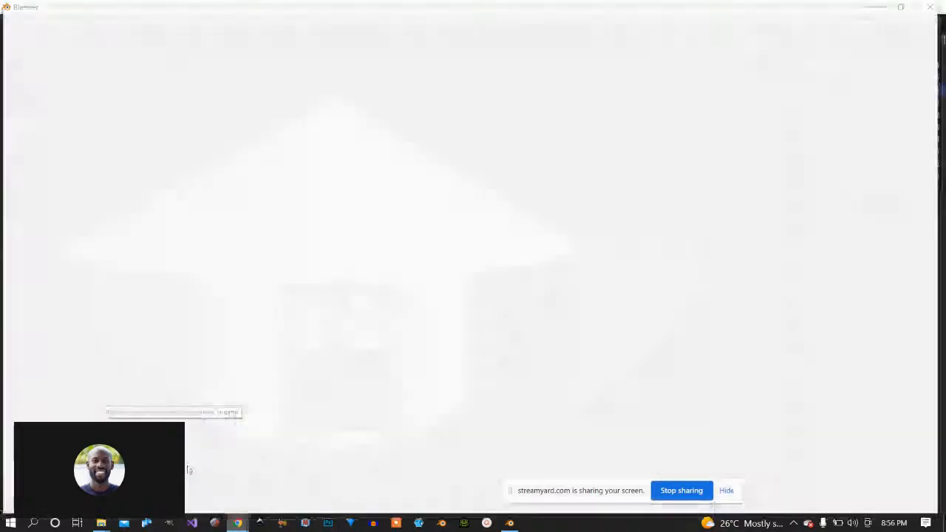
pyautogui.click(615, 20)
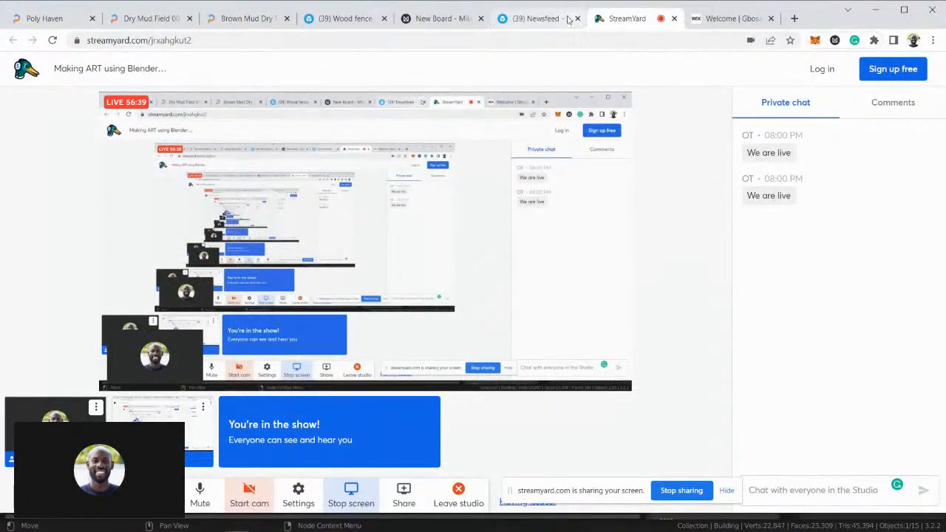
pyautogui.click(144, 18)
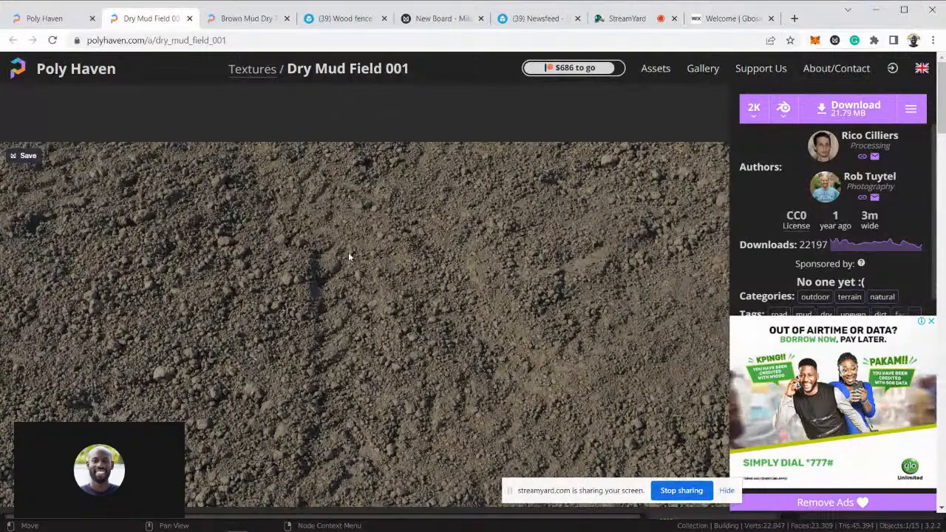
pyautogui.click(576, 253)
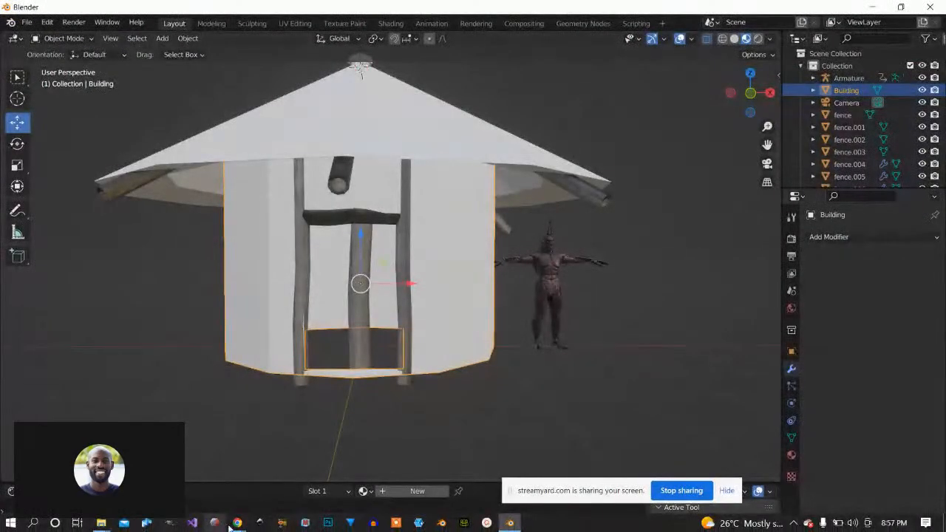
# - Switch to the browser again and compare the Dry Mud Field 001 and Brown Mud Dry textures on Poly Haven
pyautogui.moveTo(235, 524)
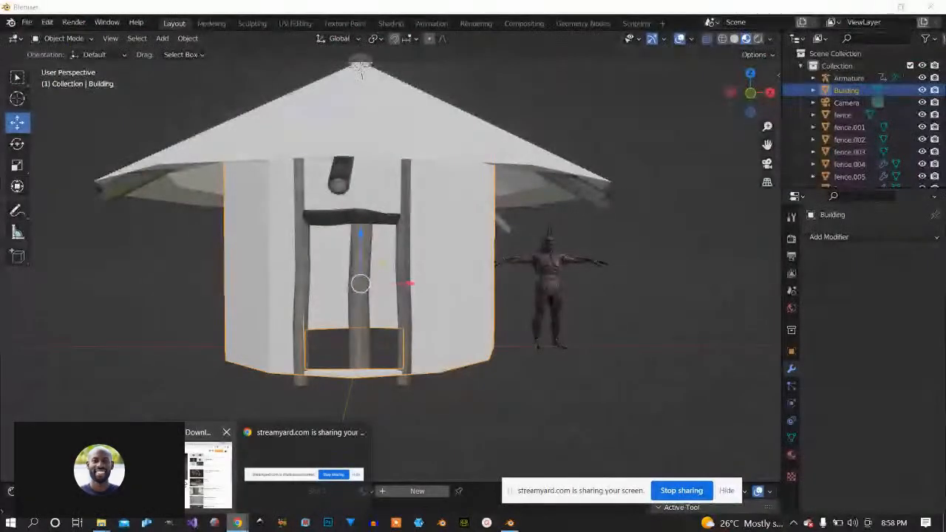
pyautogui.click(207, 475)
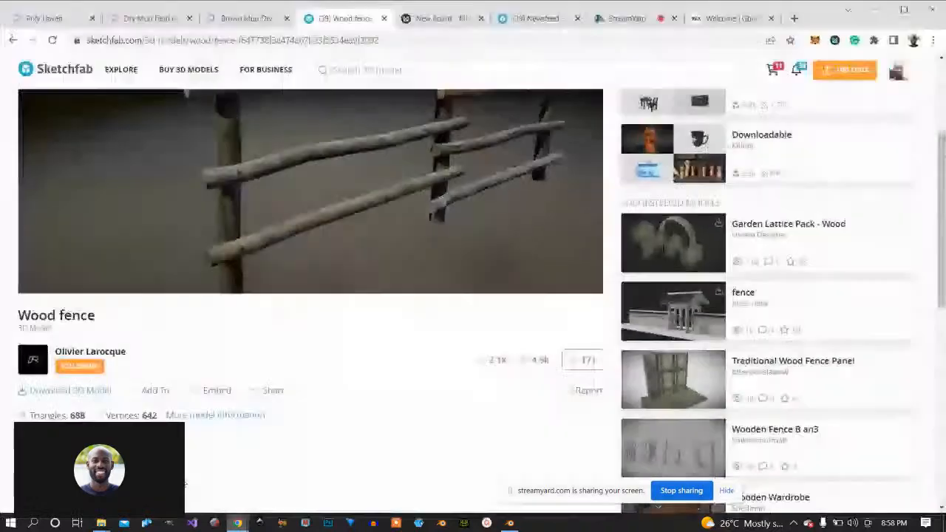
pyautogui.click(247, 19)
pyautogui.click(124, 18)
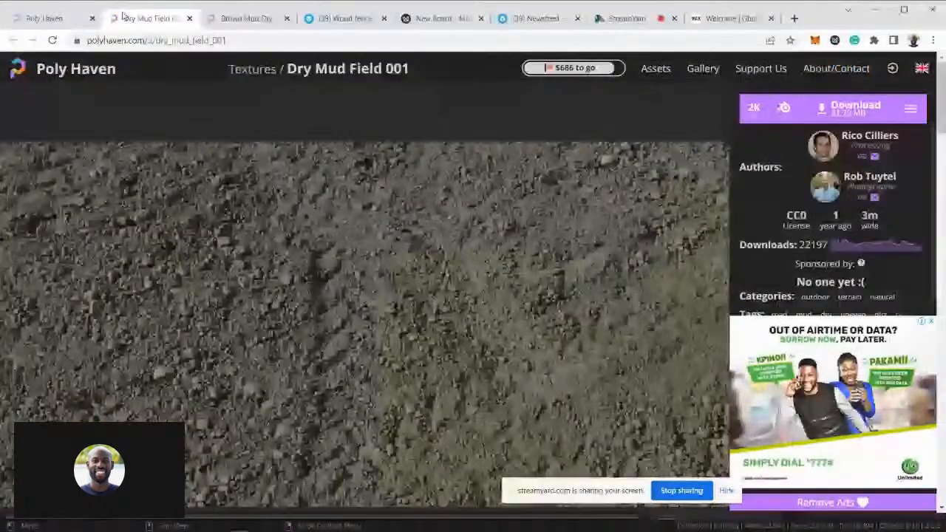
pyautogui.click(244, 18)
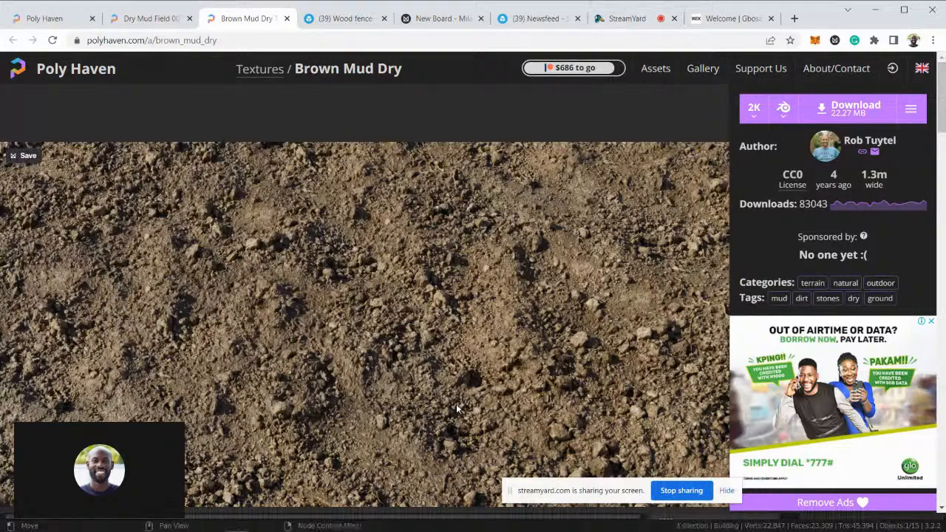
pyautogui.click(877, 9)
# - Switch back to Blender, duplicate the hut's centre post along X, and move the copy well clear of the hut beyond the human figure
pyautogui.moveTo(505, 267)
pyautogui.mouseDown(button='middle')
pyautogui.moveTo(545, 281)
pyautogui.moveTo(424, 276)
pyautogui.moveTo(513, 271)
pyautogui.moveTo(530, 252)
pyautogui.moveTo(514, 263)
pyautogui.mouseUp(button='middle')
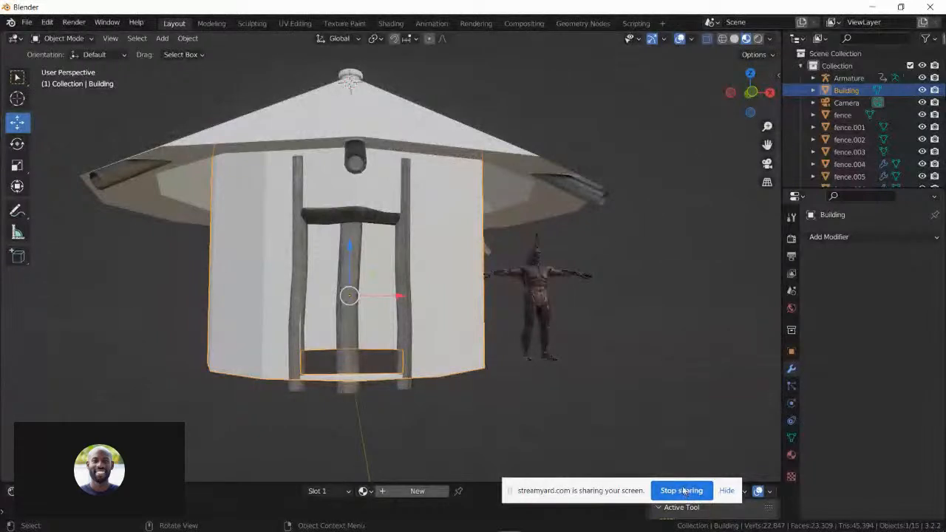
pyautogui.moveTo(636, 494); pyautogui.dragTo(619, 470)
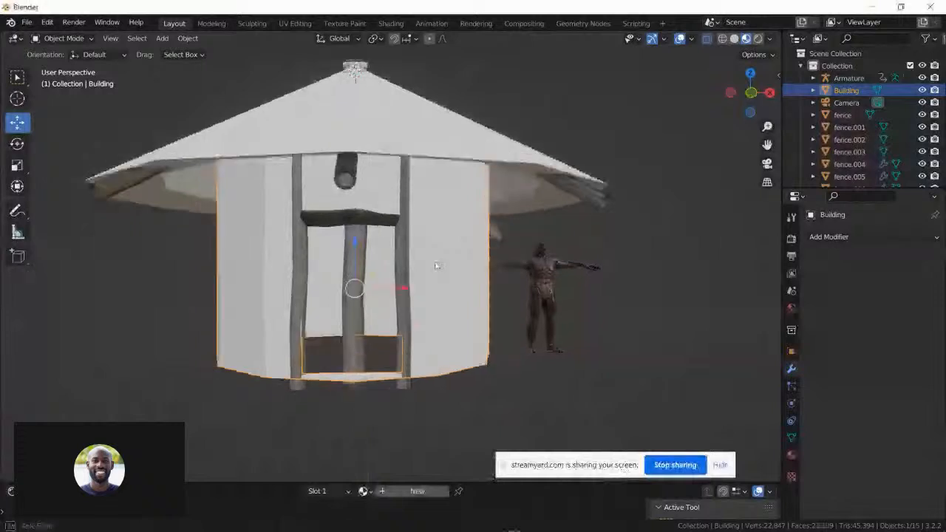
pyautogui.moveTo(436, 264); pyautogui.dragTo(370, 285, button='middle')
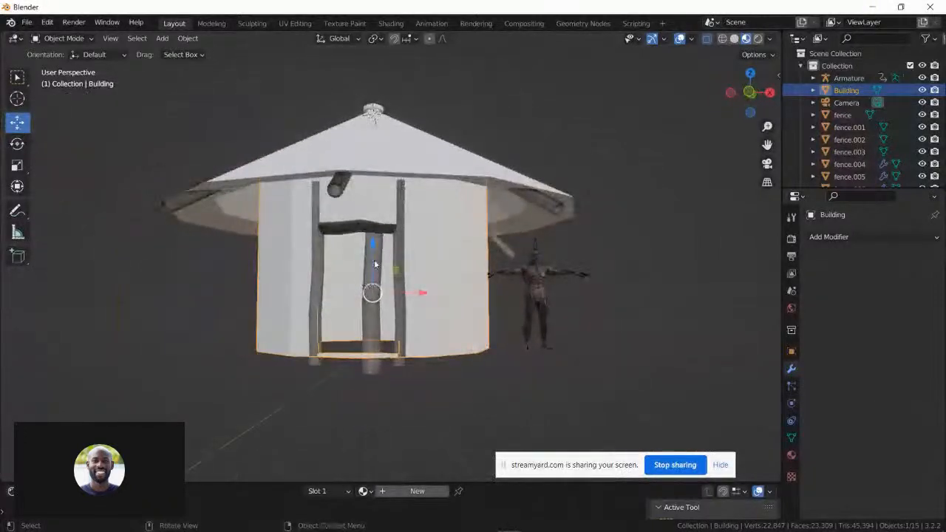
pyautogui.keyDown('shift'); pyautogui.click(374, 260); pyautogui.keyUp('shift')
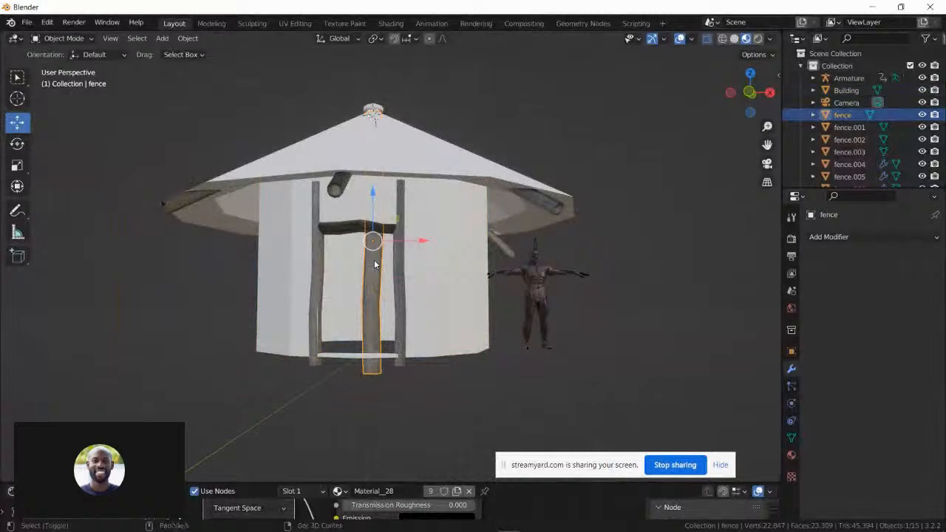
pyautogui.hotkey('shift', 'd')
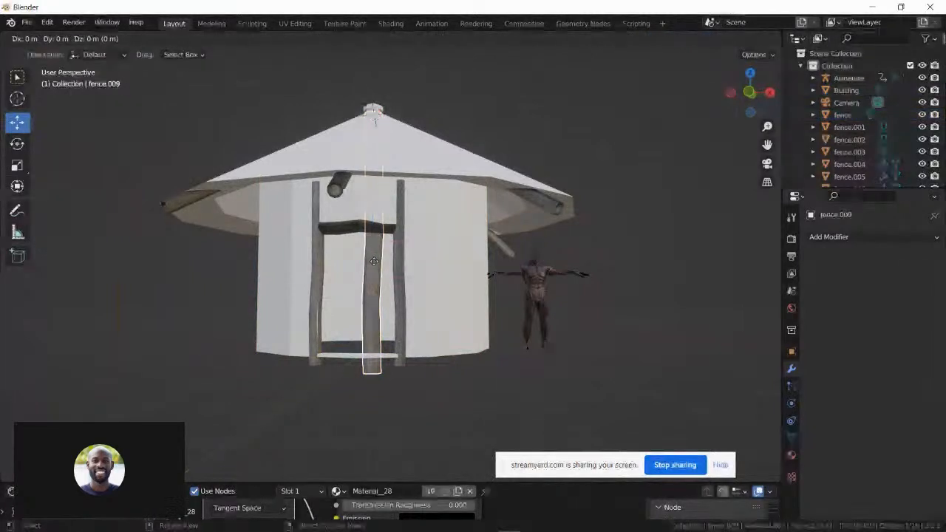
pyautogui.press('x')
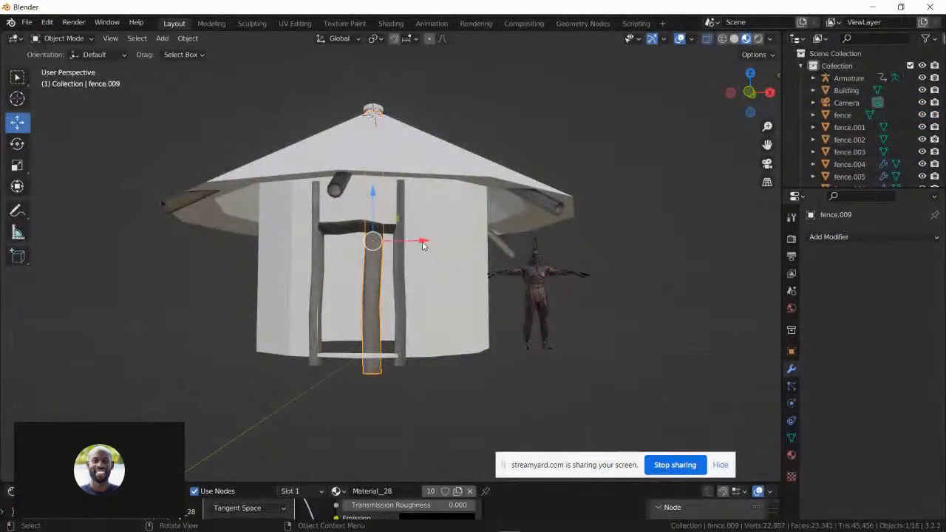
pyautogui.click(533, 276)
pyautogui.moveTo(534, 276); pyautogui.dragTo(461, 262, button='middle')
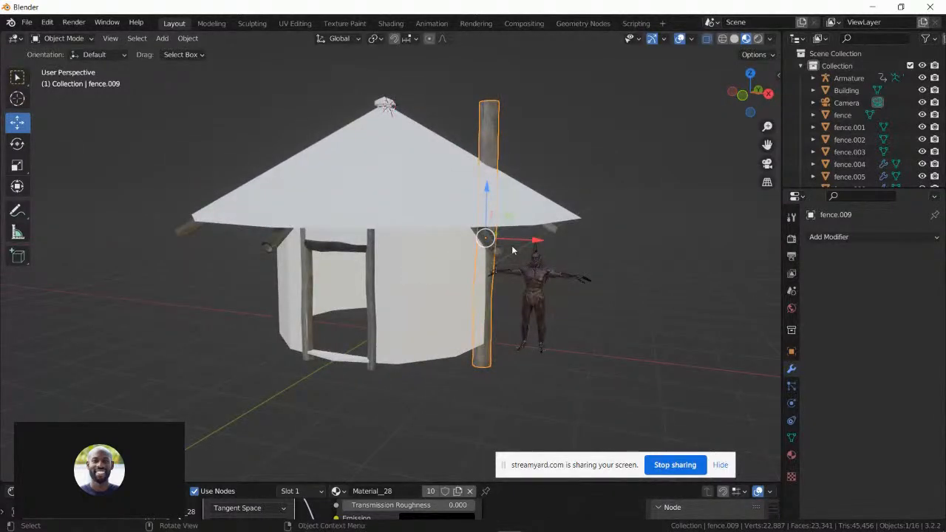
pyautogui.moveTo(532, 243); pyautogui.dragTo(732, 250)
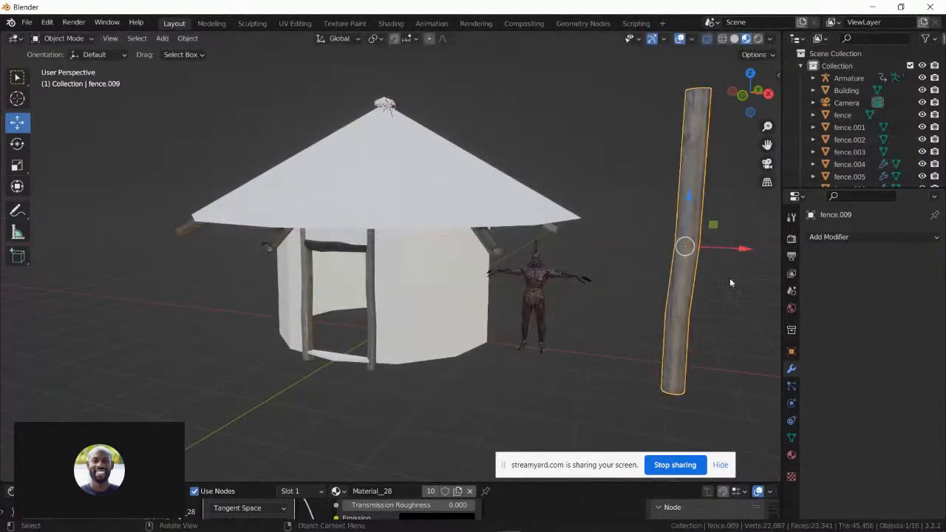
# - Duplicate the spare post standing apart from the hut and move the new copy along X back to the hut's side wall
pyautogui.hotkey('shift', 'd')
pyautogui.click(584, 302)
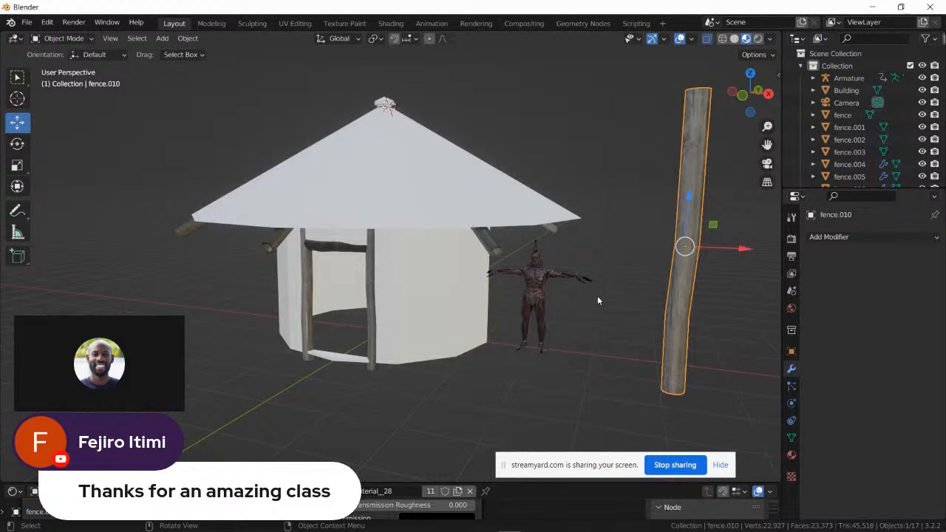
pyautogui.moveTo(746, 249); pyautogui.dragTo(513, 292)
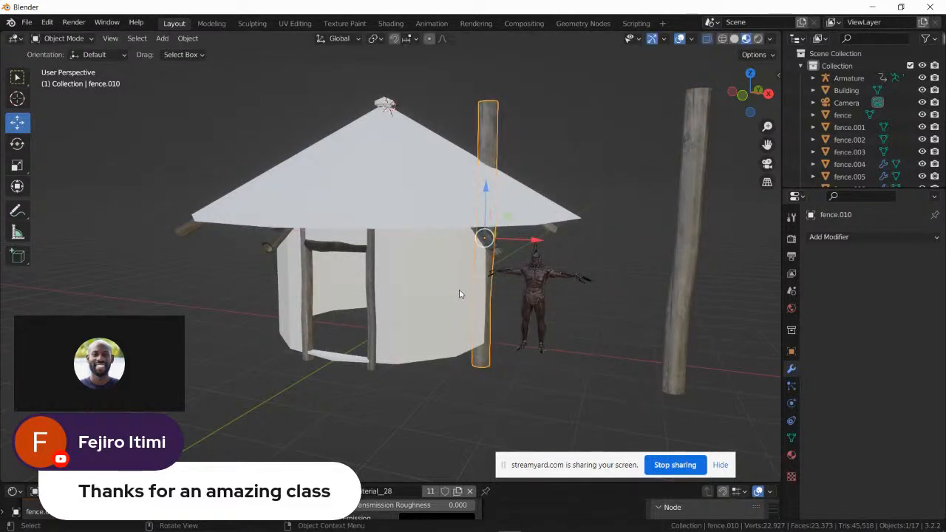
# - Select the side-wall post's entire mesh in Edit Mode and shorten it by scaling along its local Y axis
pyautogui.press('Tab')
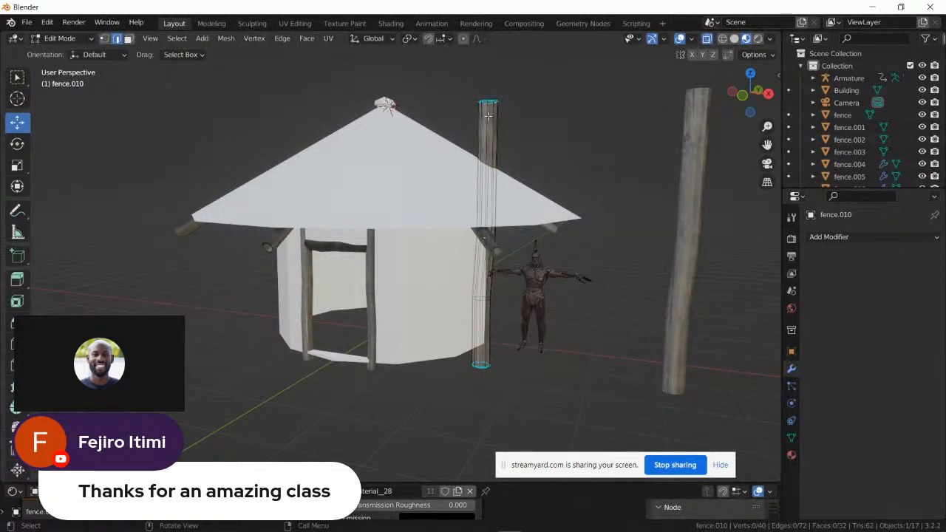
pyautogui.press('a')
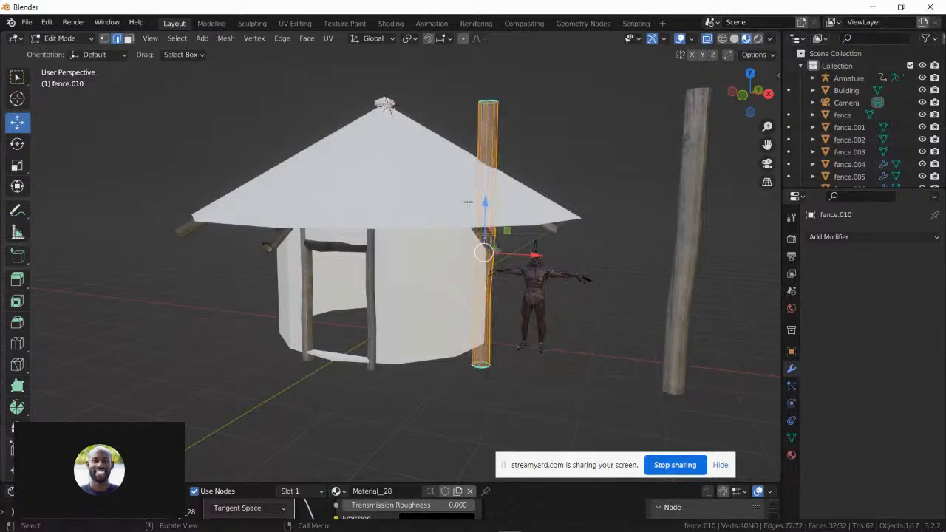
pyautogui.click(17, 165)
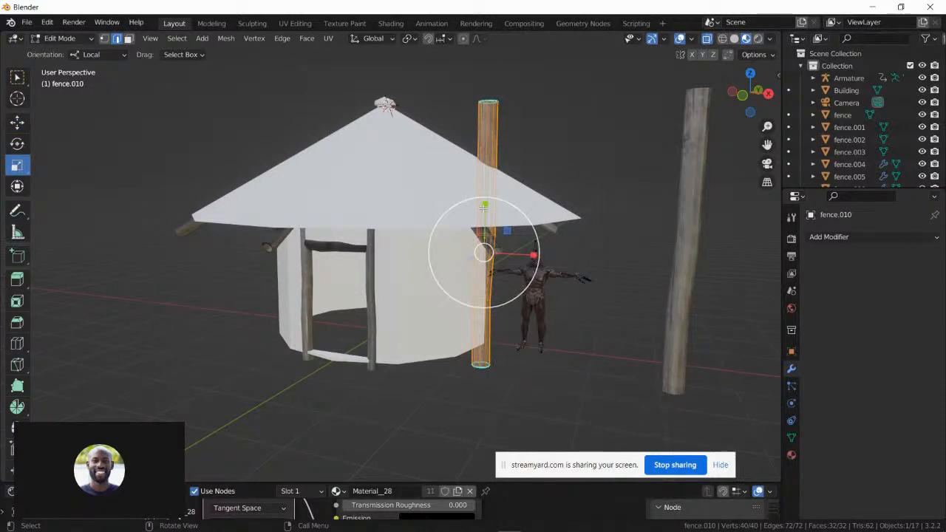
pyautogui.moveTo(486, 203); pyautogui.dragTo(488, 224)
pyautogui.moveTo(484, 222); pyautogui.dragTo(415, 241, button='middle')
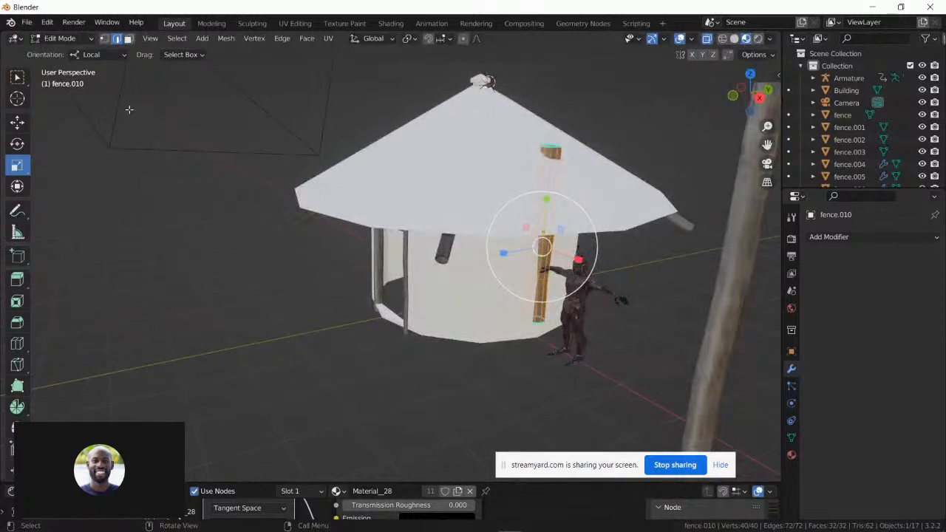
# - Lower the shortened post's mesh along Z so it stands against the side wall with its top under the roof
pyautogui.click(17, 122)
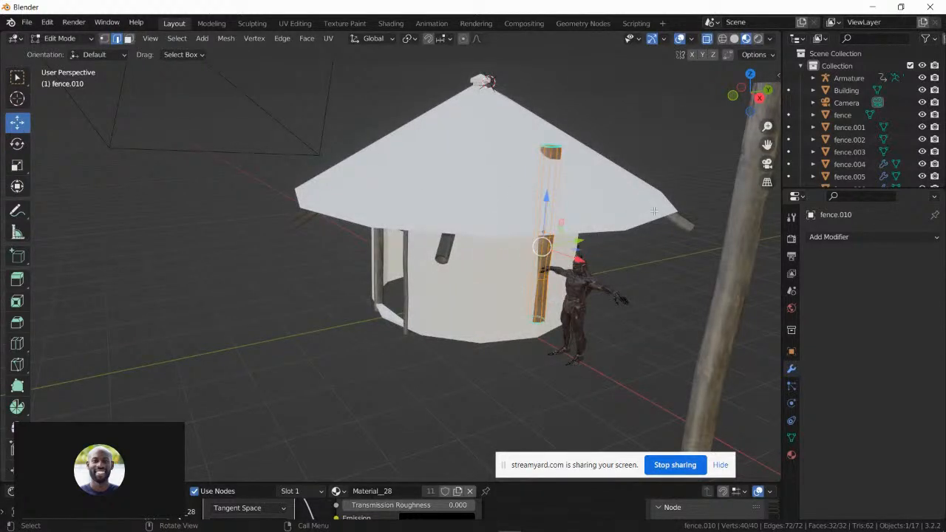
pyautogui.moveTo(547, 198); pyautogui.dragTo(554, 227)
pyautogui.moveTo(555, 225); pyautogui.dragTo(521, 219, button='middle')
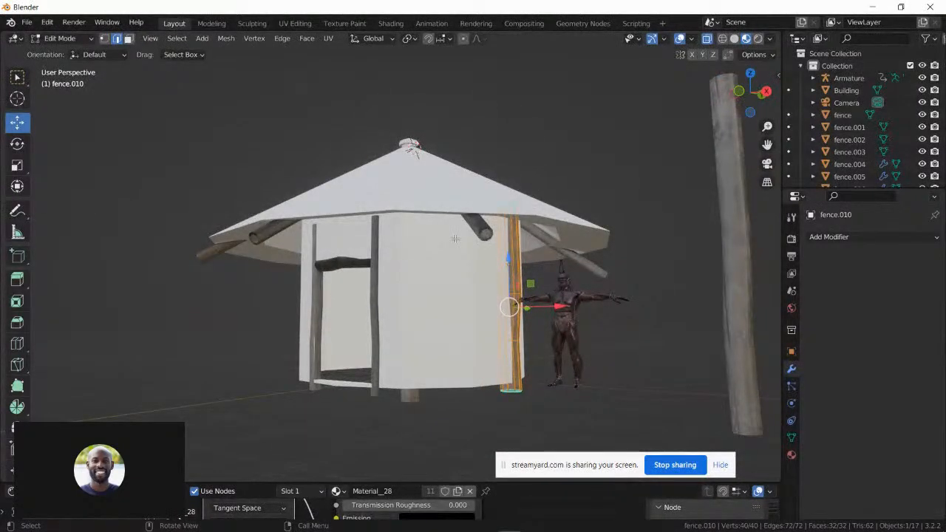
# - Return to Object Mode, duplicate the side-wall post, and move the copy along X to the wall on the opposite side of the hut
pyautogui.press('Tab')
pyautogui.moveTo(456, 241); pyautogui.dragTo(439, 256, button='middle')
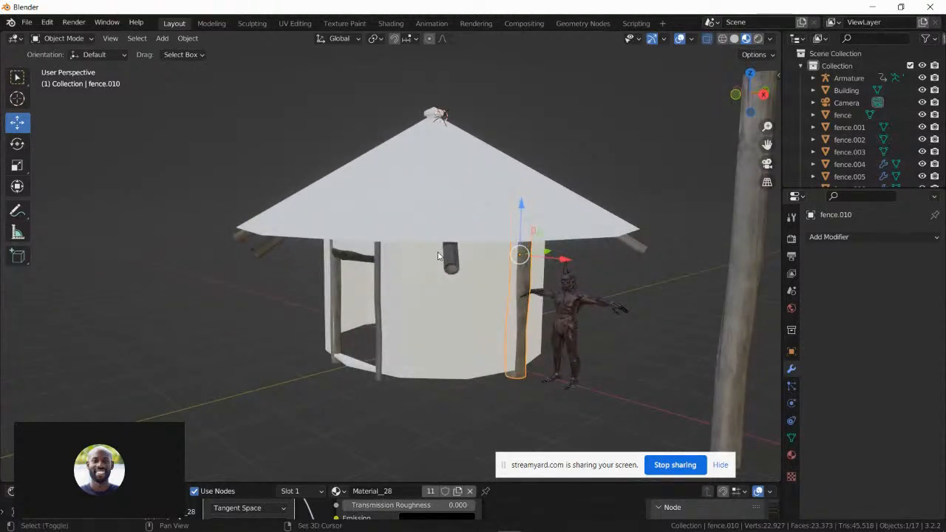
pyautogui.hotkey('shift', 'd')
pyautogui.rightClick(438, 256)
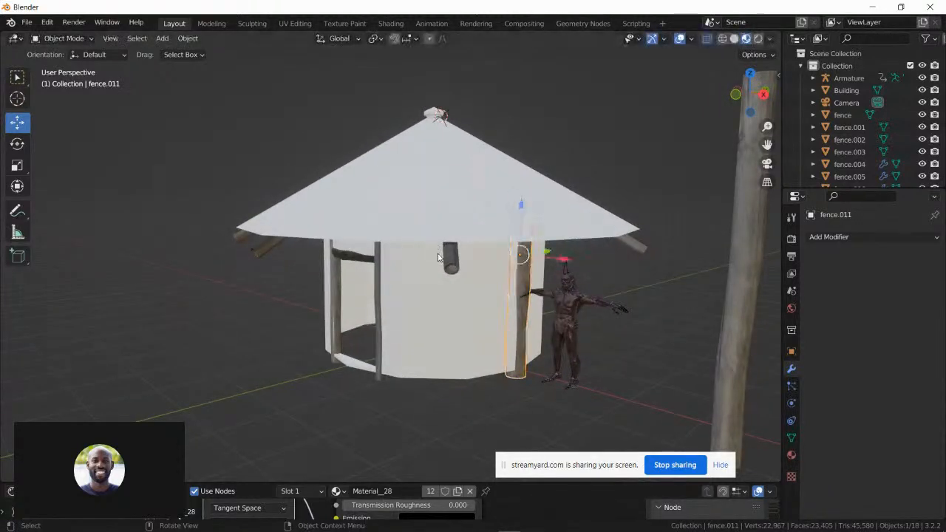
pyautogui.moveTo(548, 262); pyautogui.dragTo(473, 271, button='middle')
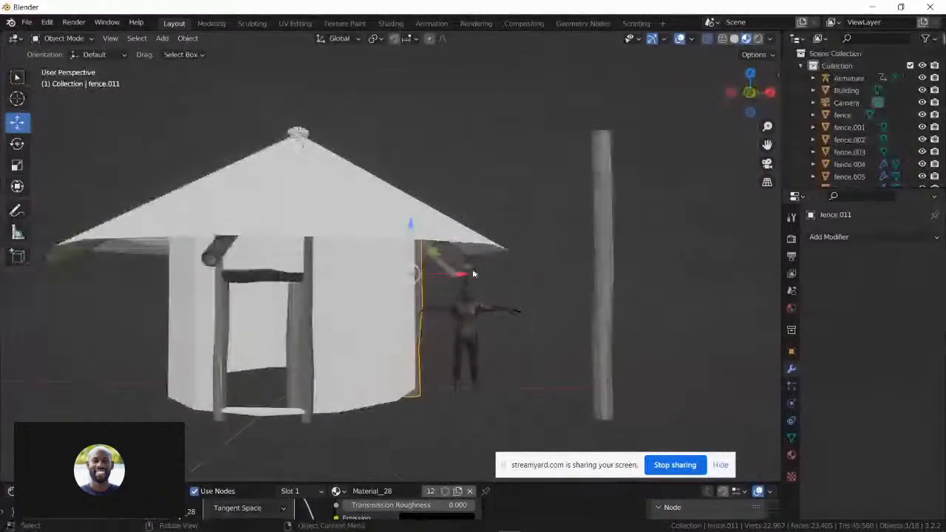
pyautogui.moveTo(466, 278); pyautogui.dragTo(227, 293)
pyautogui.moveTo(226, 293); pyautogui.dragTo(282, 278, button='middle')
pyautogui.moveTo(304, 263); pyautogui.dragTo(308, 240)
pyautogui.moveTo(309, 239); pyautogui.dragTo(413, 258, button='middle')
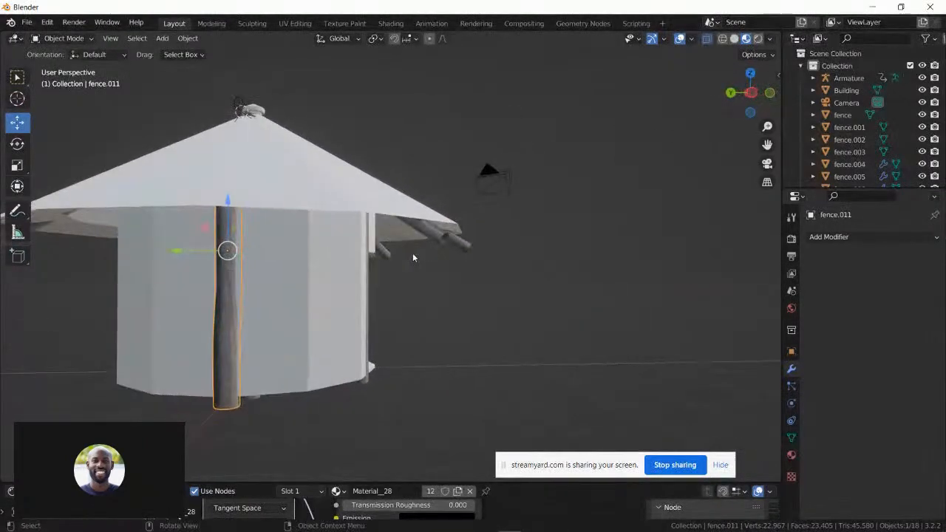
# - Rotate the opposite-wall post about its local Y axis to vary its look, and duplicate it in place
pyautogui.click(16, 144)
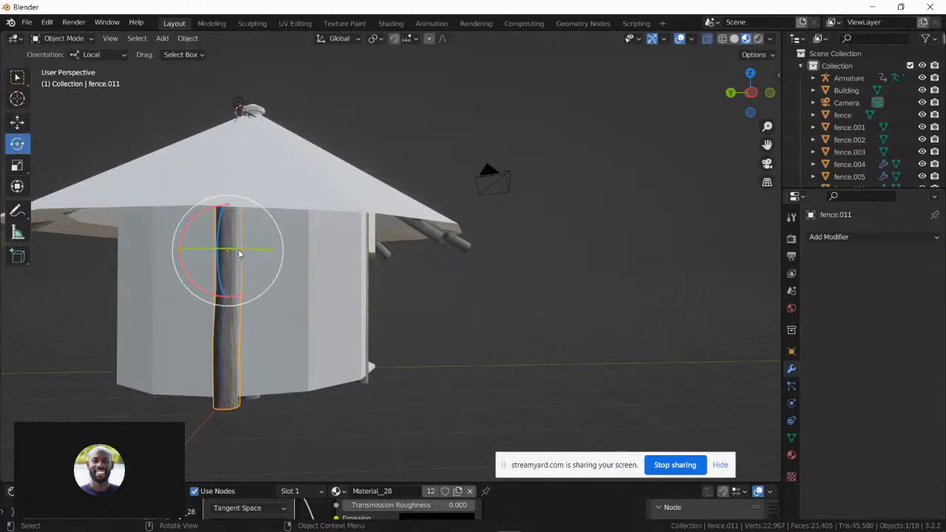
pyautogui.moveTo(238, 252); pyautogui.dragTo(222, 224)
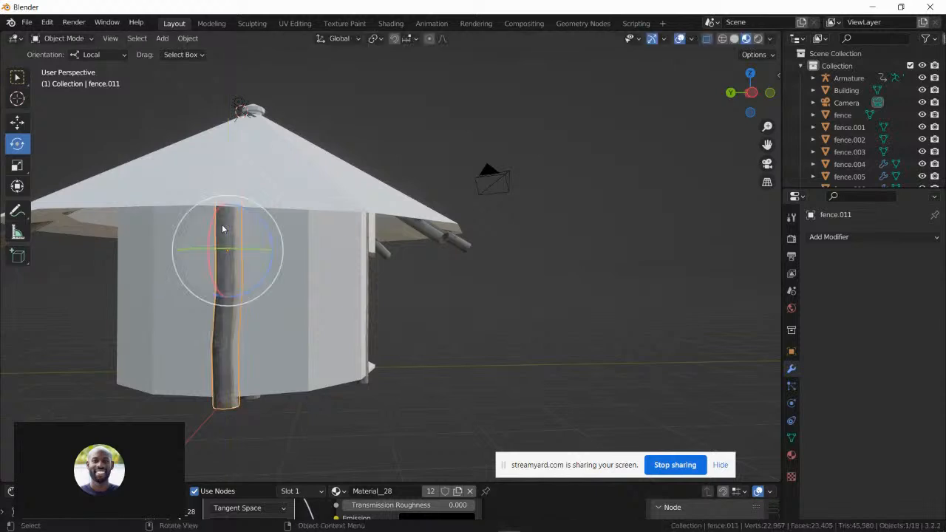
pyautogui.moveTo(289, 241); pyautogui.dragTo(159, 250, button='middle')
pyautogui.hotkey('shift', 'd')
pyautogui.rightClick(158, 250)
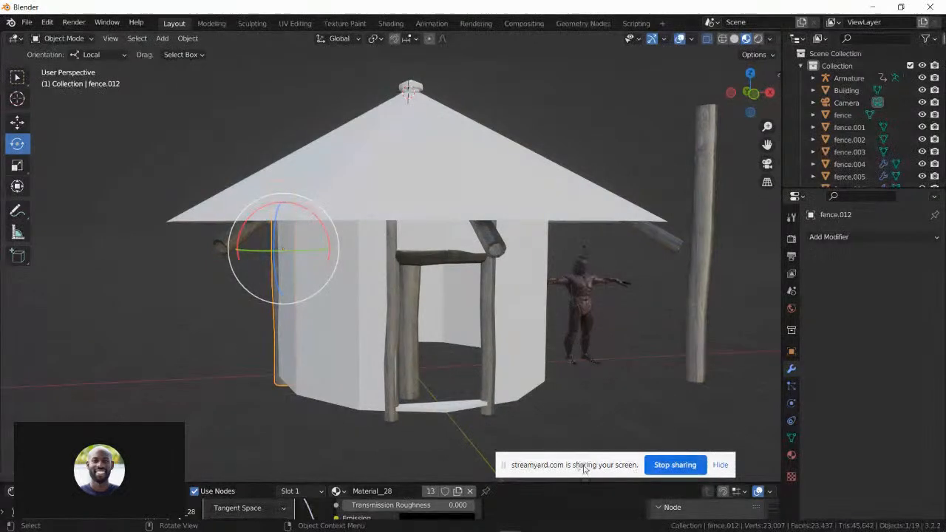
# - Stop sharing the screen
pyautogui.click(665, 465)
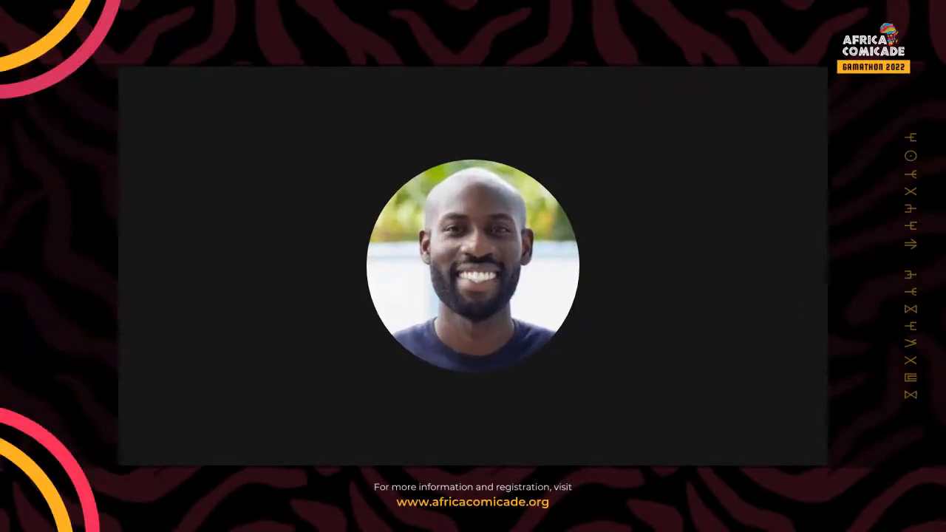